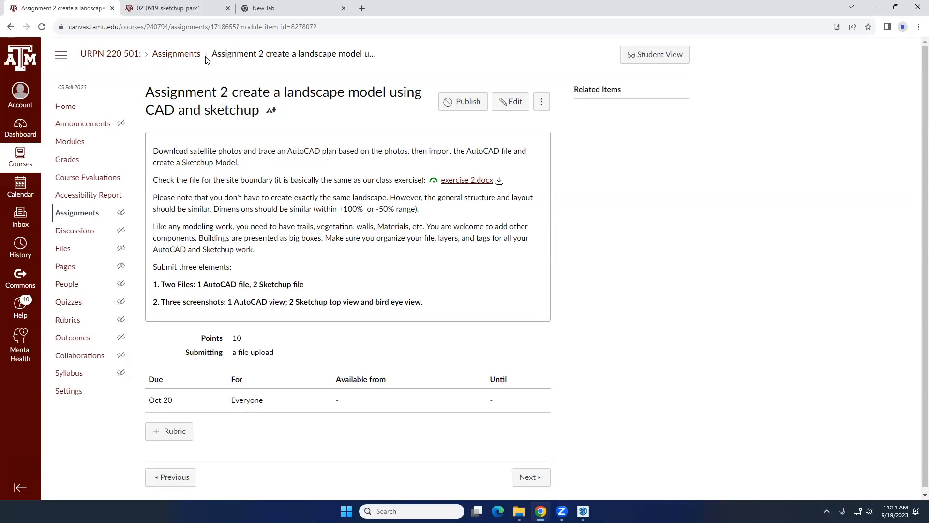
Open the assignment "Assignment 1 create your house using sketchup" from the course's Assignments list
left_click(188, 59)
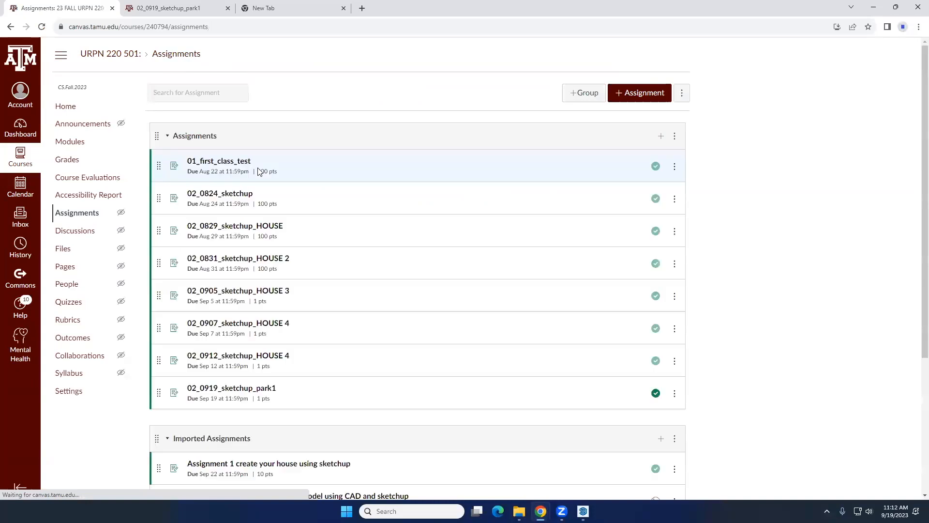
scroll(252, 251, "down", 4)
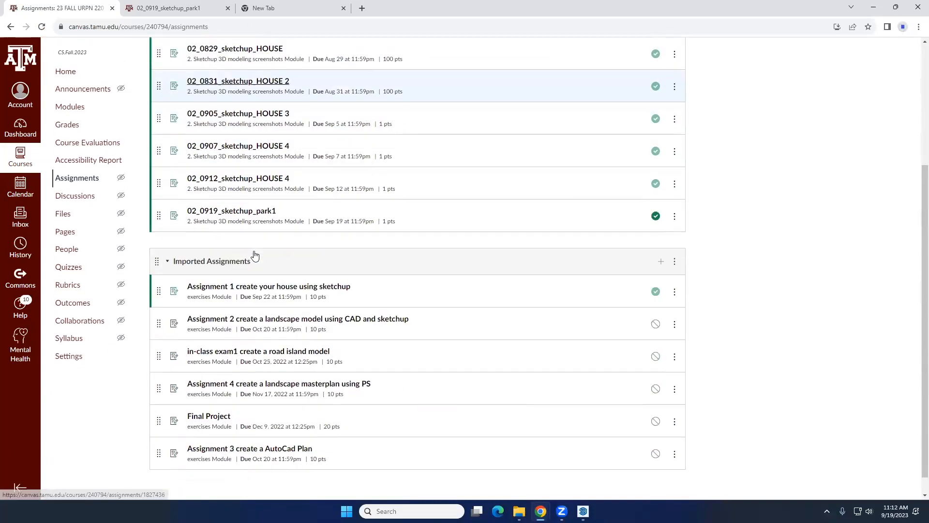
left_click(288, 272)
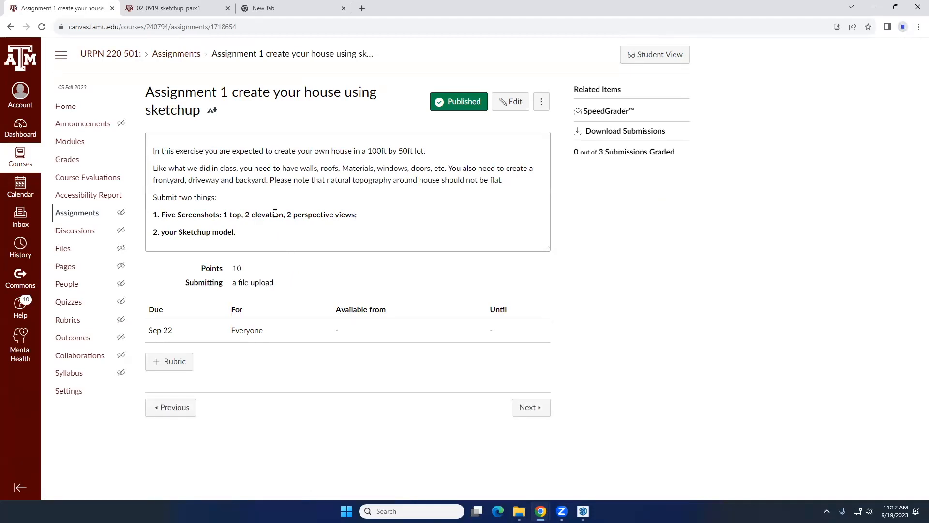
Review the submission requirements of Assignment 1, covering the five screenshots, their view types and the Sketchup model
double_click(328, 214)
triple_click(328, 214)
double_click(270, 216)
double_click(328, 215)
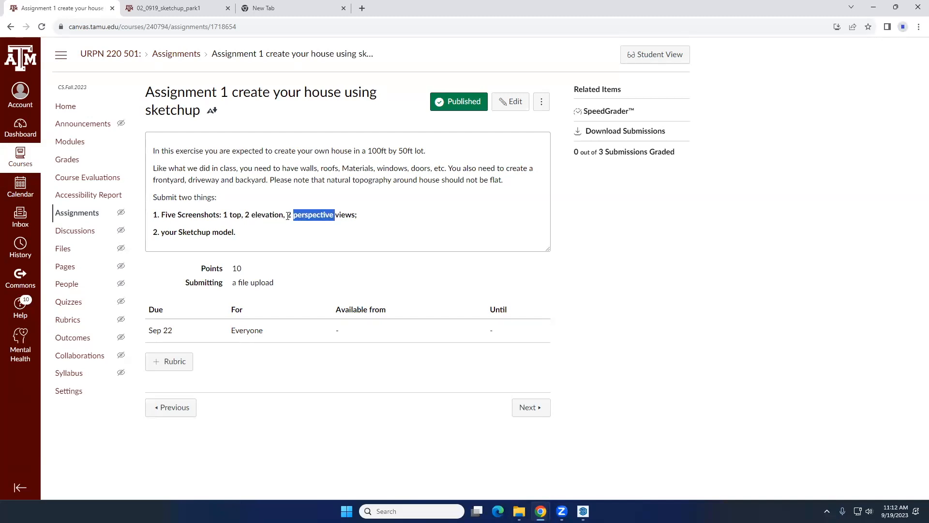
double_click(277, 216)
double_click(212, 216)
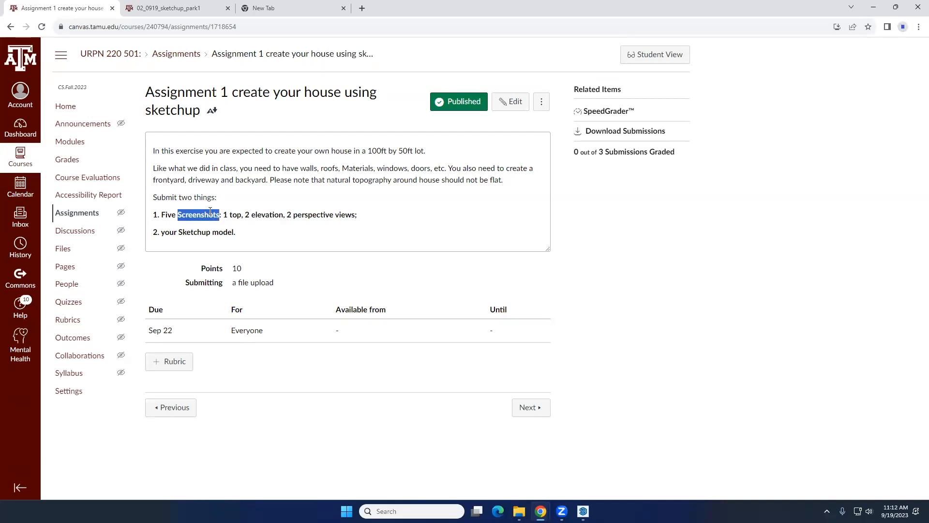
double_click(165, 218)
double_click(189, 216)
double_click(166, 216)
double_click(194, 217)
double_click(184, 233)
double_click(215, 233)
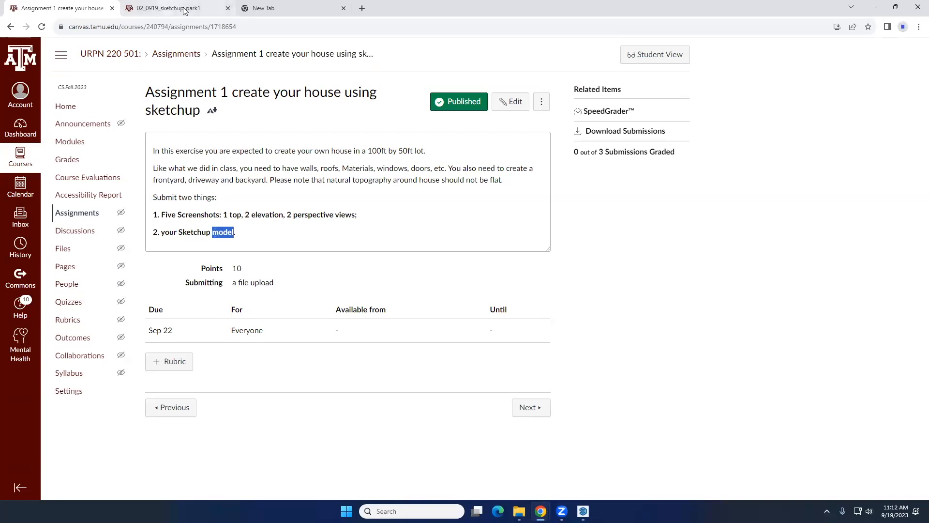
Switch to the Google Maps window and examine the satellite imagery around the Engineering Quad and Wisenbaker Engineering Building
mouse_move(541, 511)
left_click(505, 470)
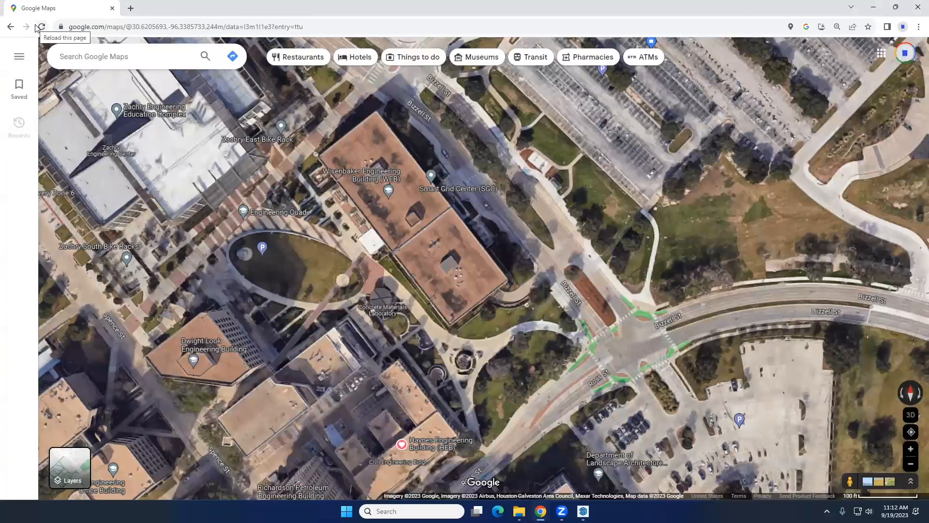
scroll(362, 275, "down", 5)
scroll(291, 221, "up", 3)
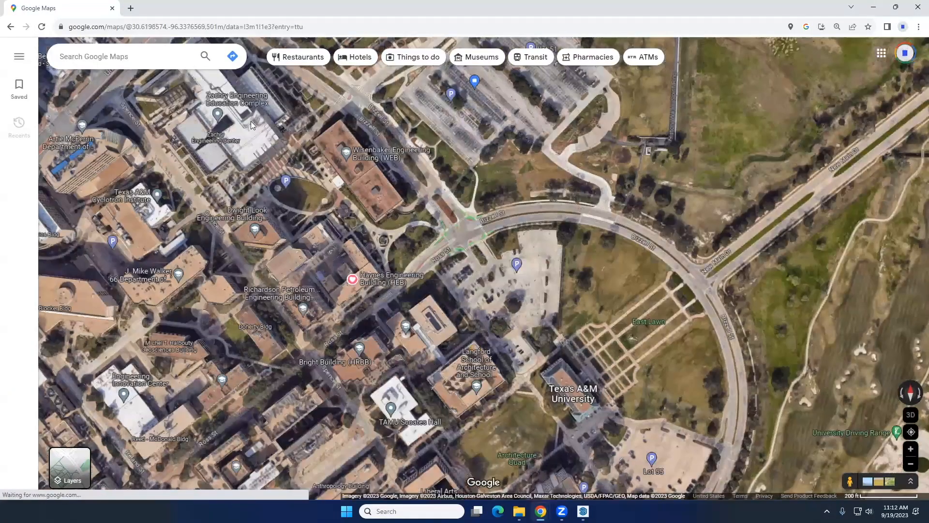
scroll(318, 233, "down", 2)
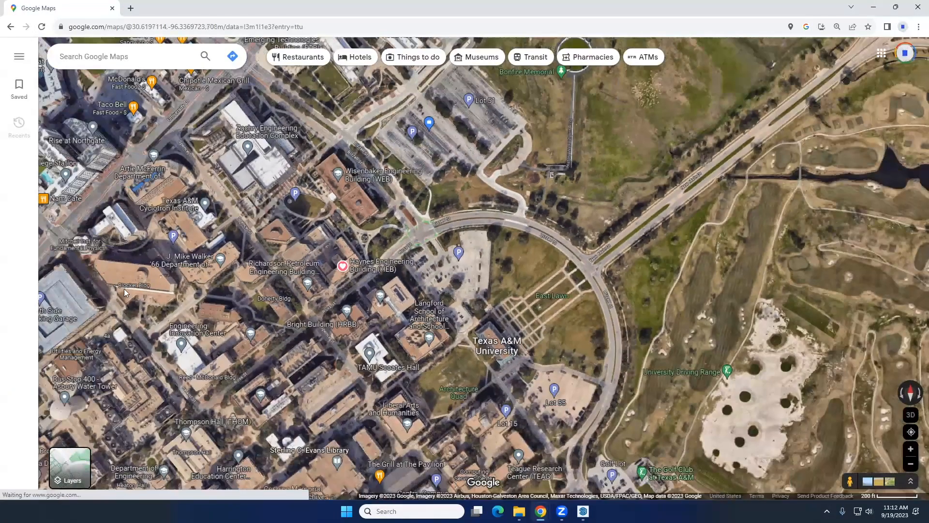
scroll(300, 216, "up", 5)
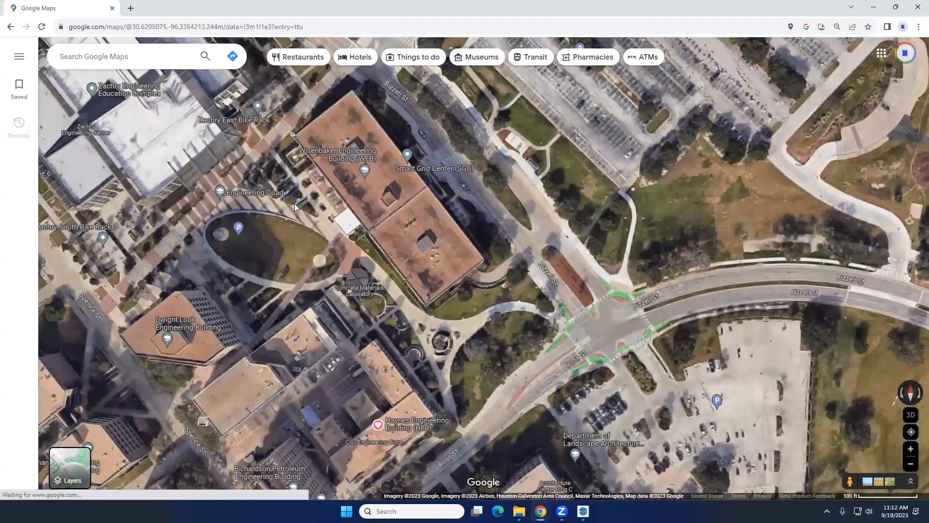
left_click_drag(294, 203, 319, 165)
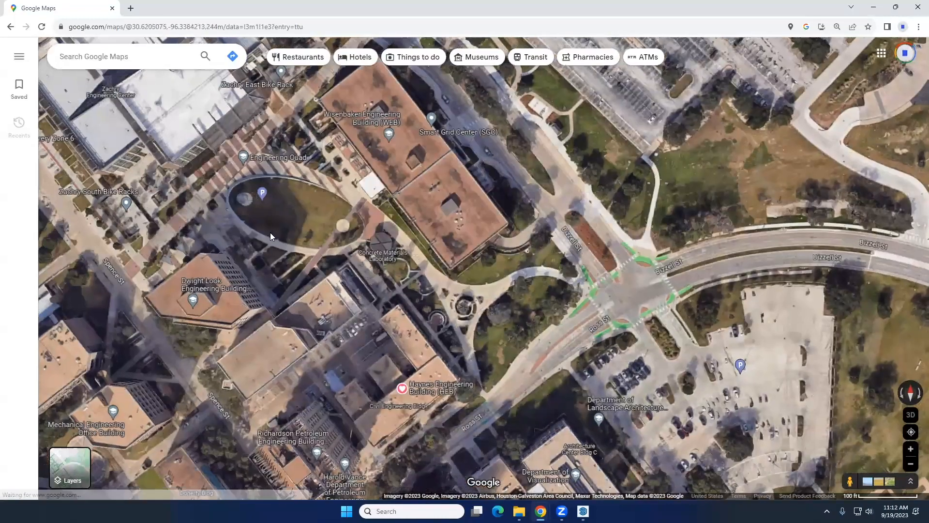
scroll(286, 179, "down", 2)
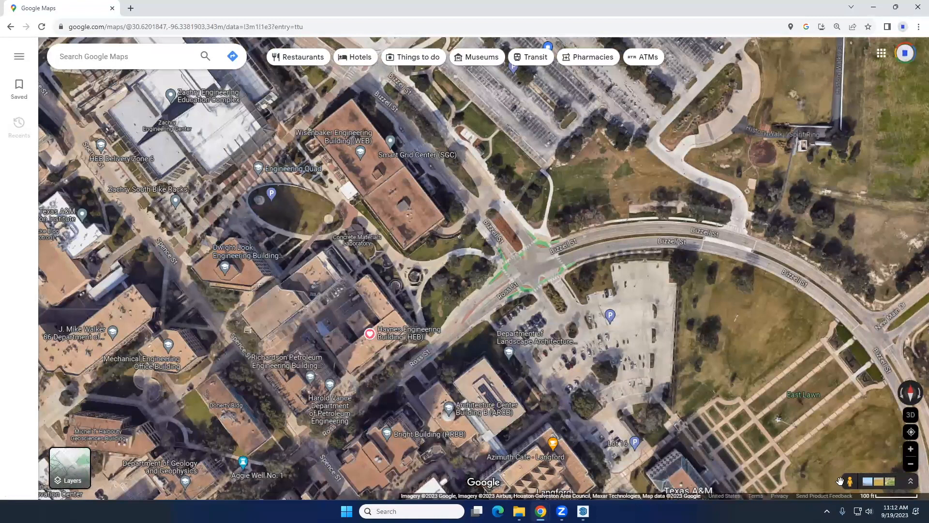
Enter Street View beside the Zachry Engineering Education Complex and look around the surroundings
left_click_drag(847, 481, 232, 199)
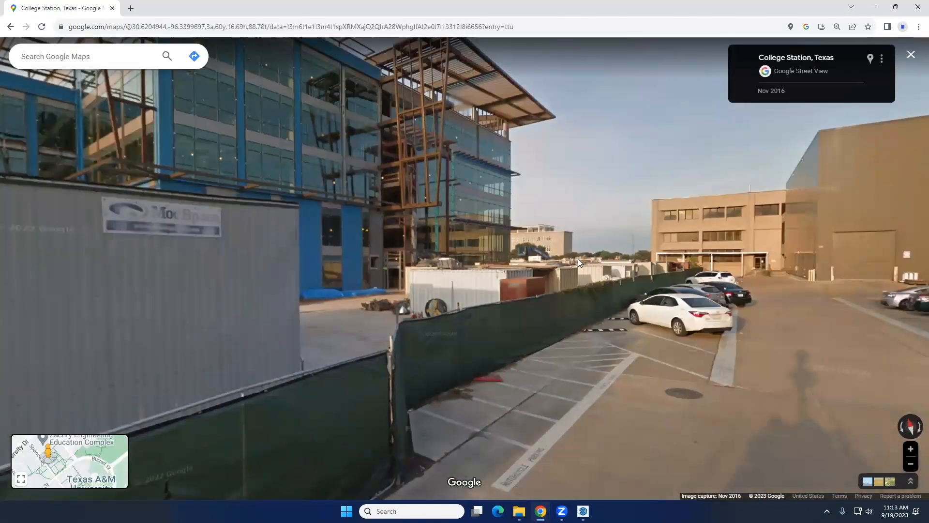
left_click(500, 272)
left_click_drag(805, 245, 397, 245)
left_click_drag(623, 240, 398, 251)
left_click_drag(697, 257, 445, 260)
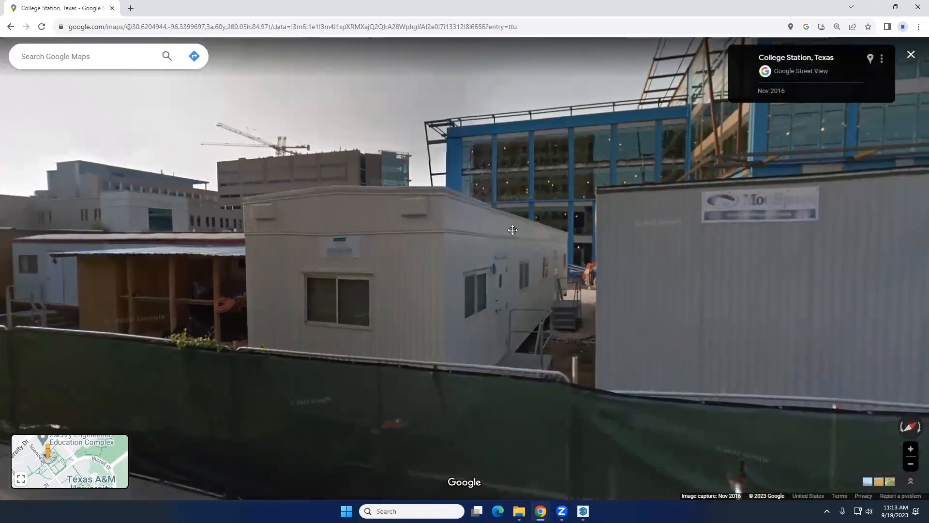
left_click_drag(344, 280, 387, 244)
left_click_drag(150, 220, 285, 242)
left_click_drag(84, 266, 198, 248)
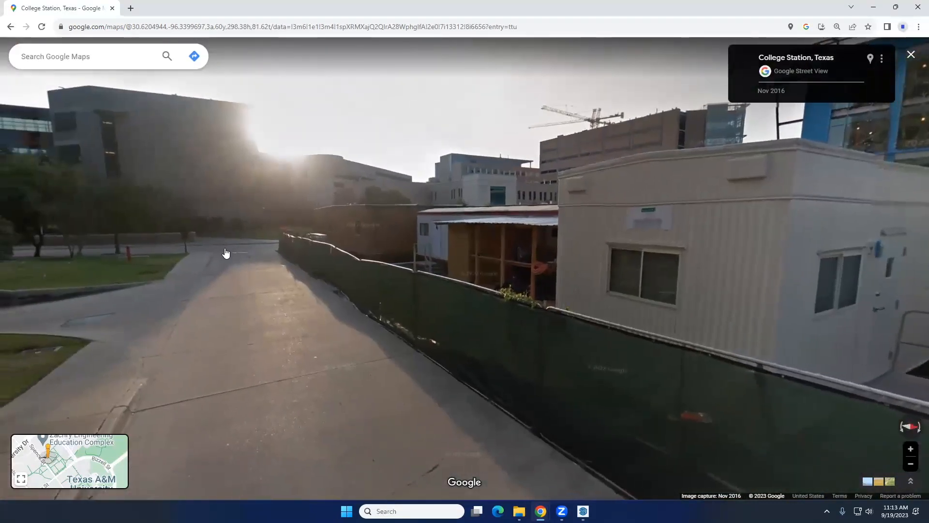
Move through Street View to Spence St, inspect the walkway and planting between the buildings, and return to the satellite map
left_click(253, 253)
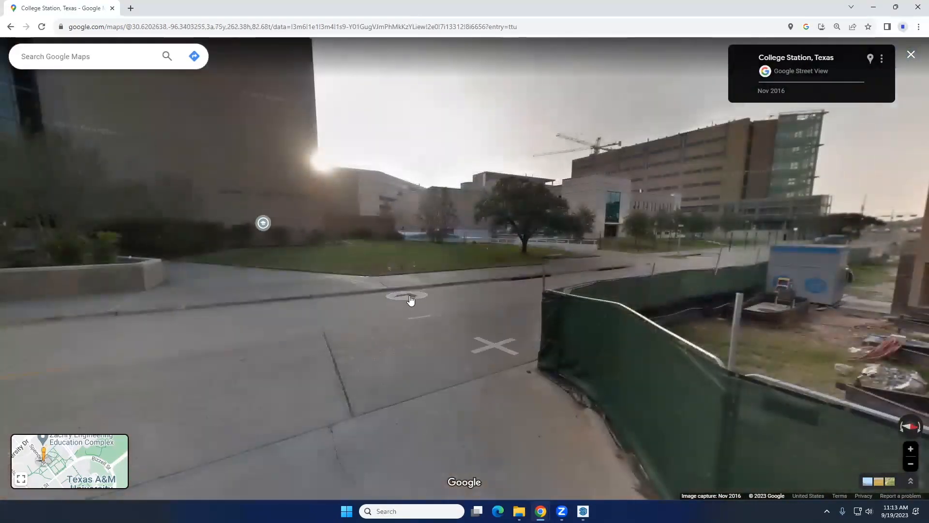
left_click(410, 300)
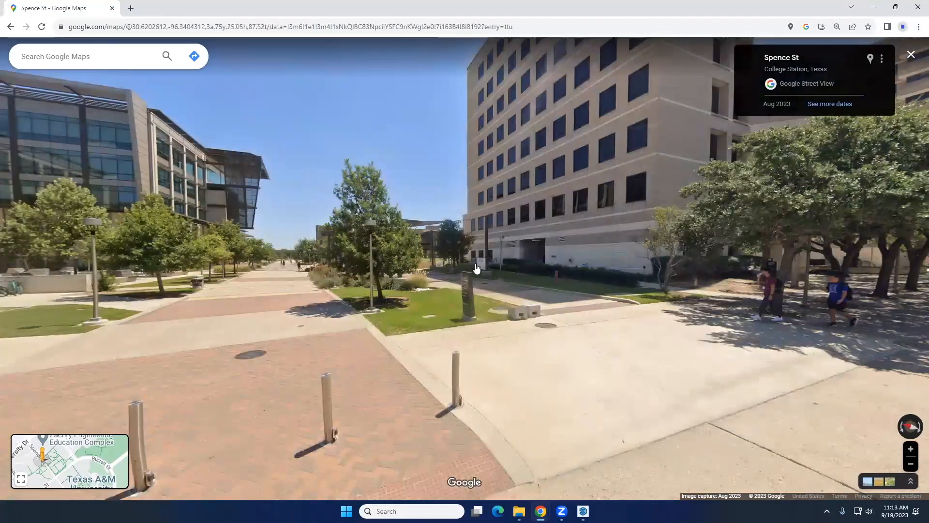
scroll(477, 267, "up", 2)
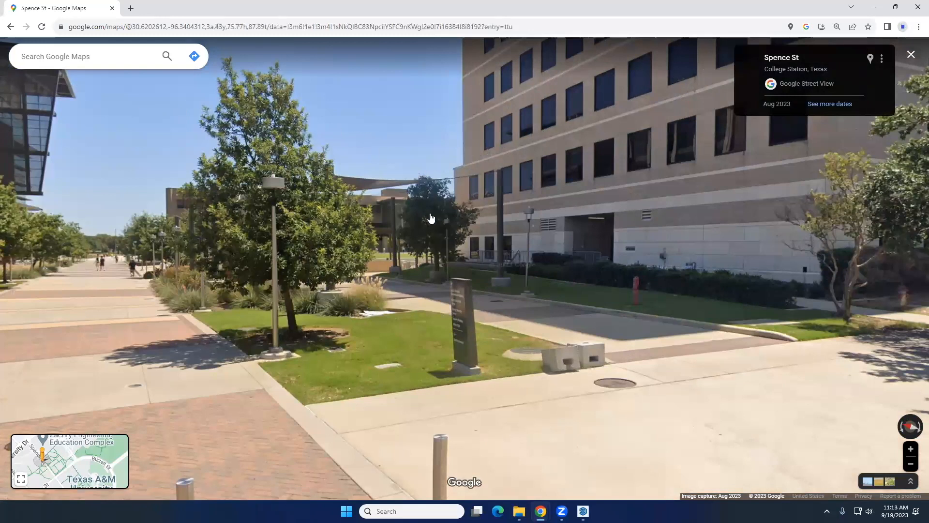
left_click(12, 28)
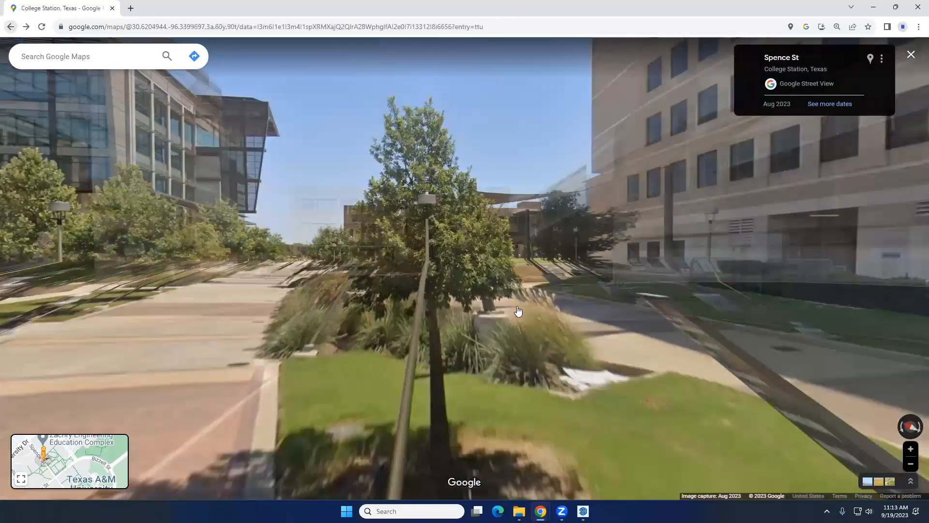
left_click(11, 28)
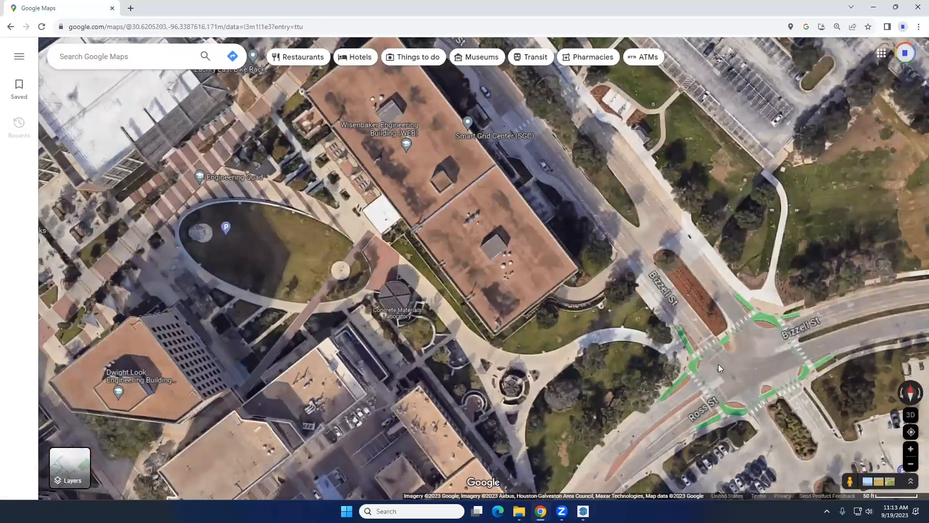
Look for street-level imagery on campus, view the July 2017 lawn panorama in all directions, and return to the map
left_click_drag(848, 481, 385, 252)
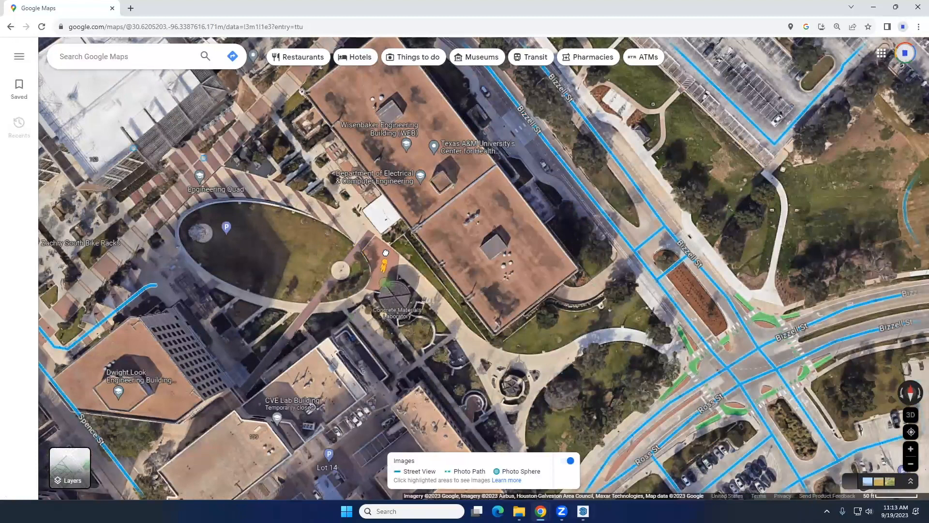
scroll(392, 245, "down", 3)
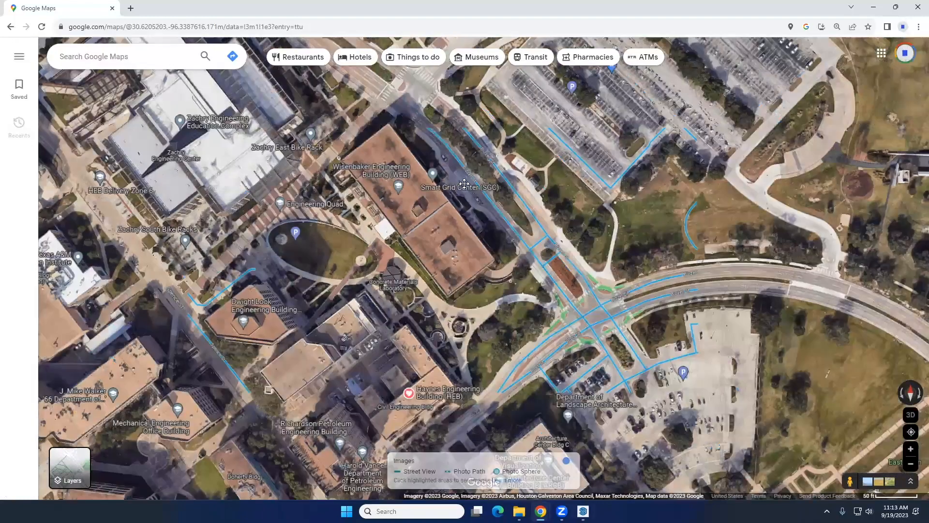
left_click_drag(850, 481, 451, 293)
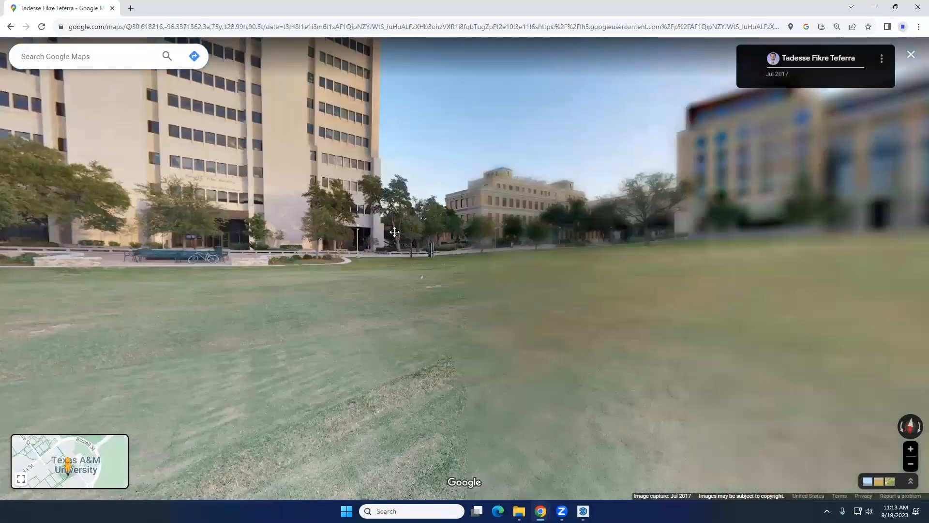
left_click_drag(394, 232, 276, 232)
left_click_drag(499, 233, 193, 235)
left_click_drag(765, 240, 48, 81)
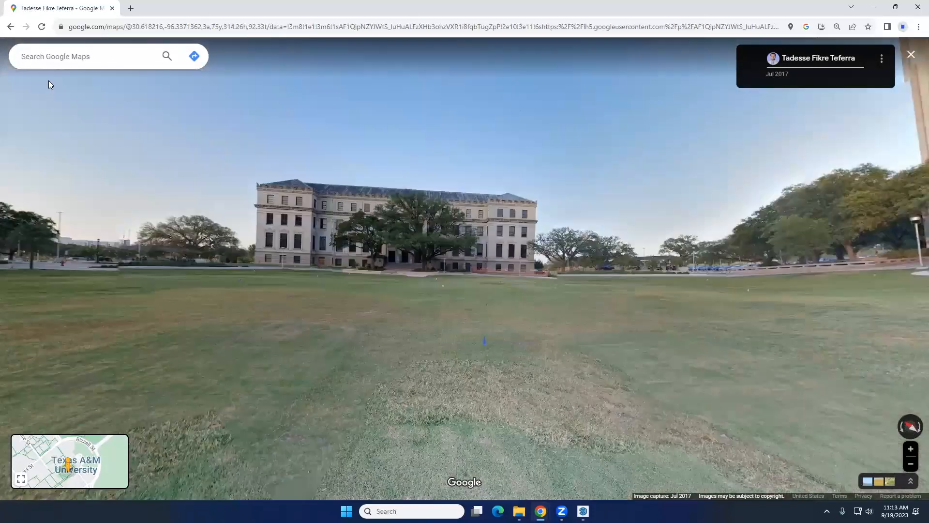
left_click(7, 27)
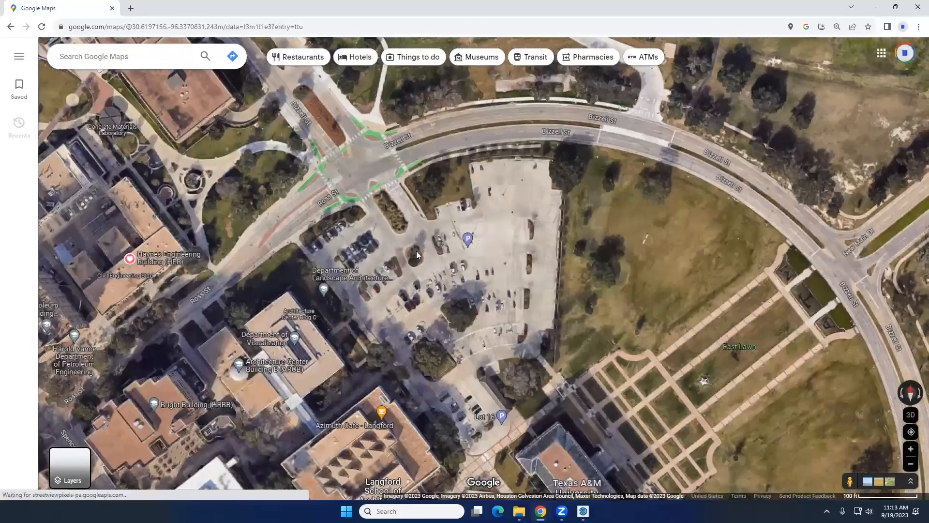
View the May 2016 Texas A&M University panorama on the Architecture Quad lawn and return to the map
left_click_drag(417, 251, 302, 121)
left_click_drag(352, 316, 360, 204)
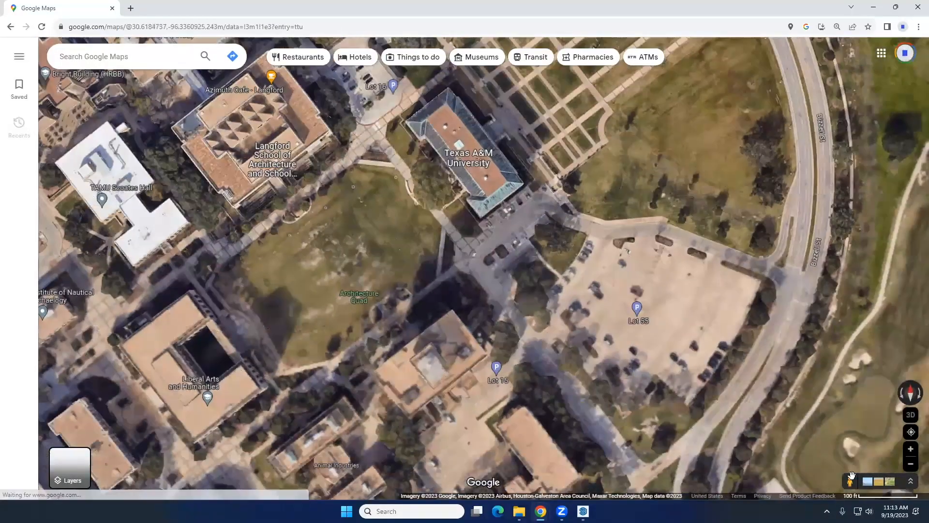
left_click_drag(852, 477, 327, 235)
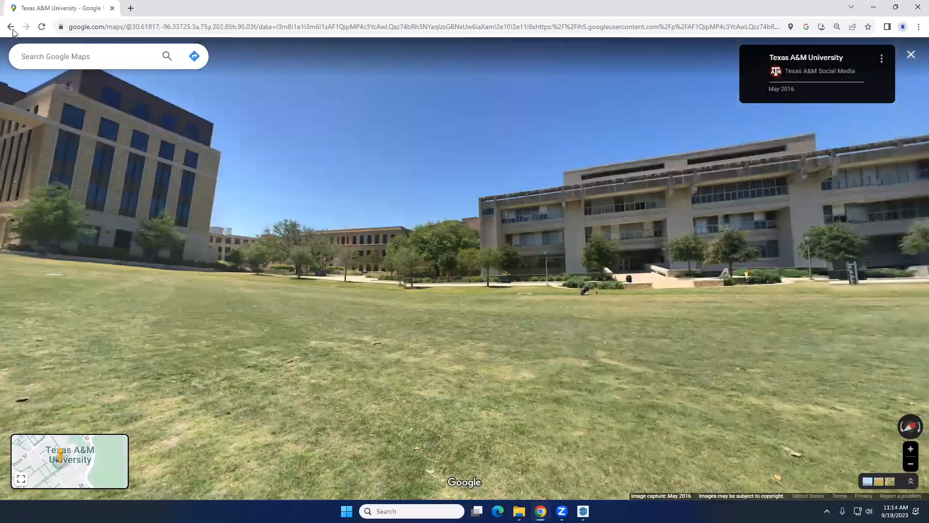
left_click(11, 28)
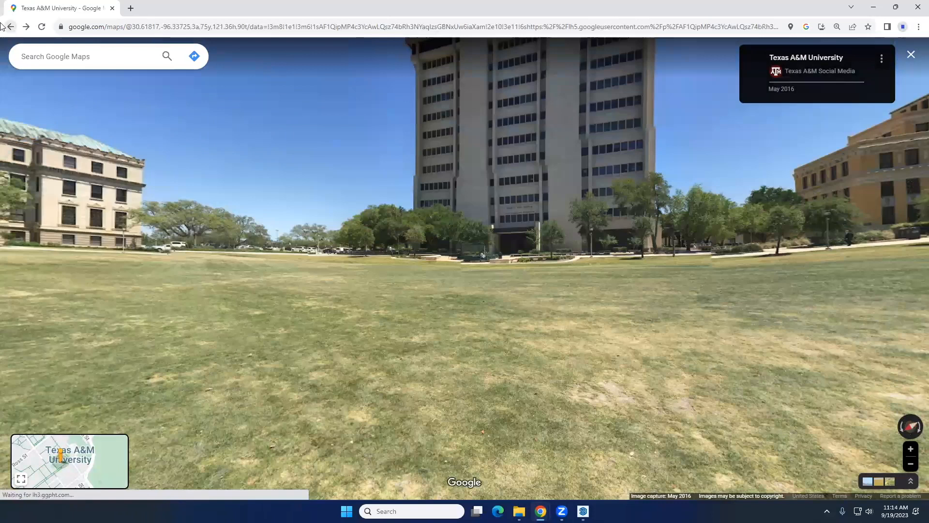
left_click(10, 26)
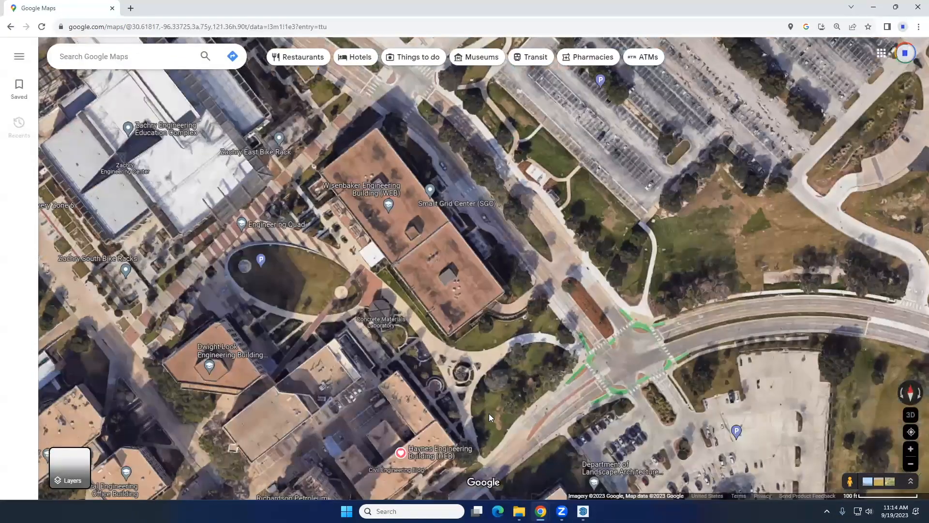
Open the February 2021 aerial panorama above the Architecture Quad, survey the campus in all directions, and return to the map
left_click_drag(489, 413, 201, 185)
left_click_drag(722, 409, 676, 198)
left_click_drag(851, 480, 380, 248)
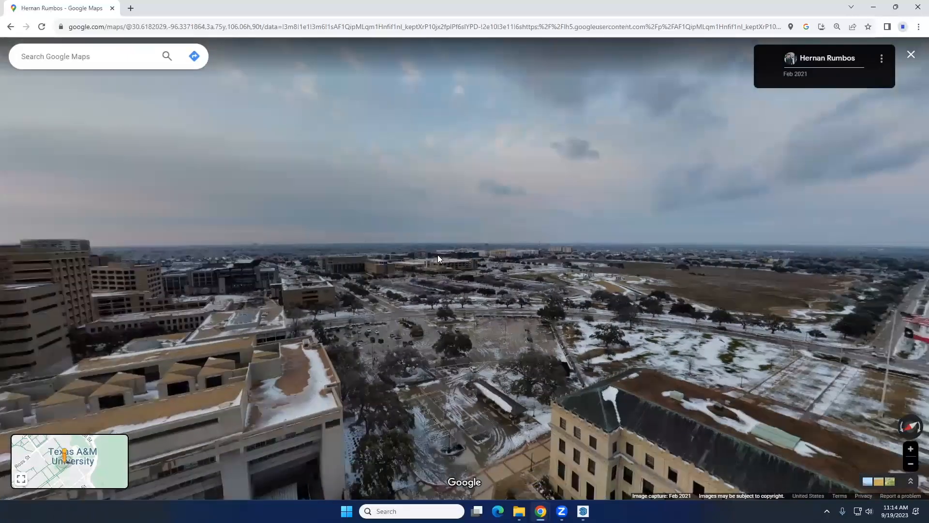
left_click_drag(438, 254, 364, 253)
left_click_drag(605, 268, 301, 246)
left_click_drag(602, 245, 415, 266)
left_click_drag(313, 269, 529, 269)
left_click_drag(324, 284, 453, 280)
left_click_drag(266, 287, 233, 305)
left_click_drag(518, 288, 276, 304)
left_click_drag(423, 293, 464, 300)
left_click_drag(167, 303, 341, 305)
left_click_drag(522, 274, 557, 279)
left_click_drag(388, 279, 697, 273)
left_click(12, 29)
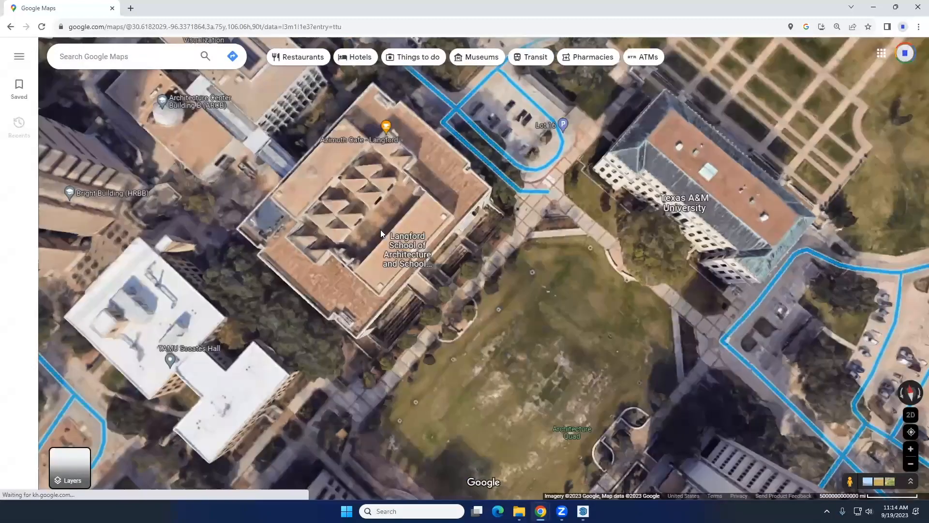
Survey the wider Texas A&M campus in satellite view, from the Engineering Quad to Kyle Field and University Dr
scroll(315, 249, "down", 2)
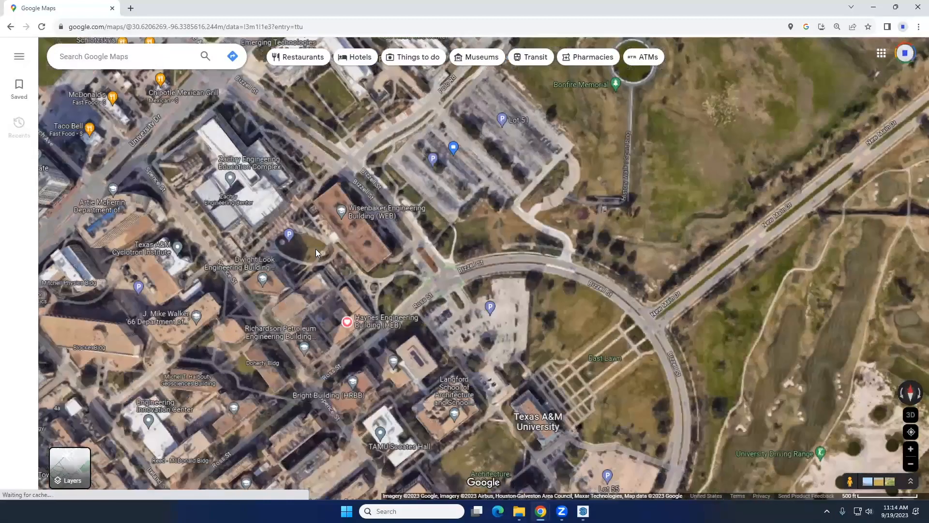
left_click_drag(312, 257, 417, 261)
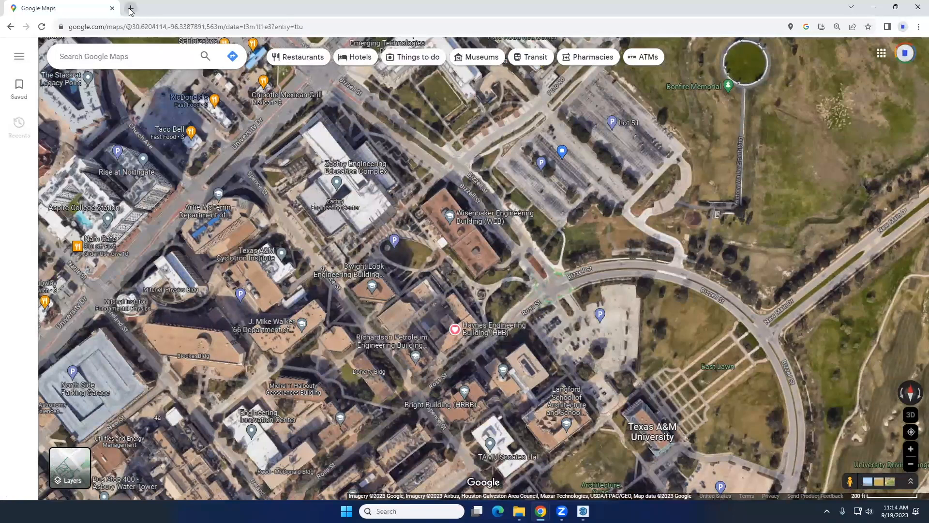
left_click_drag(421, 251, 383, 213)
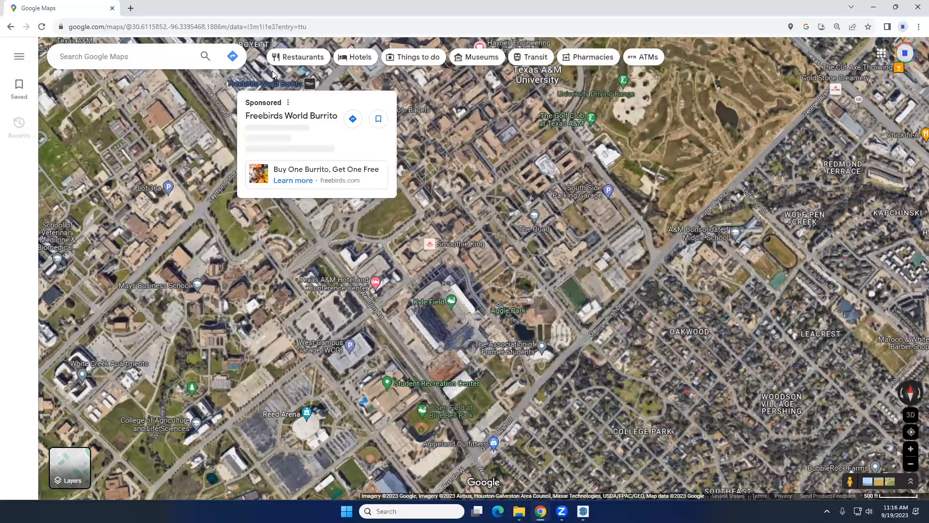
left_click_drag(370, 108, 505, 160)
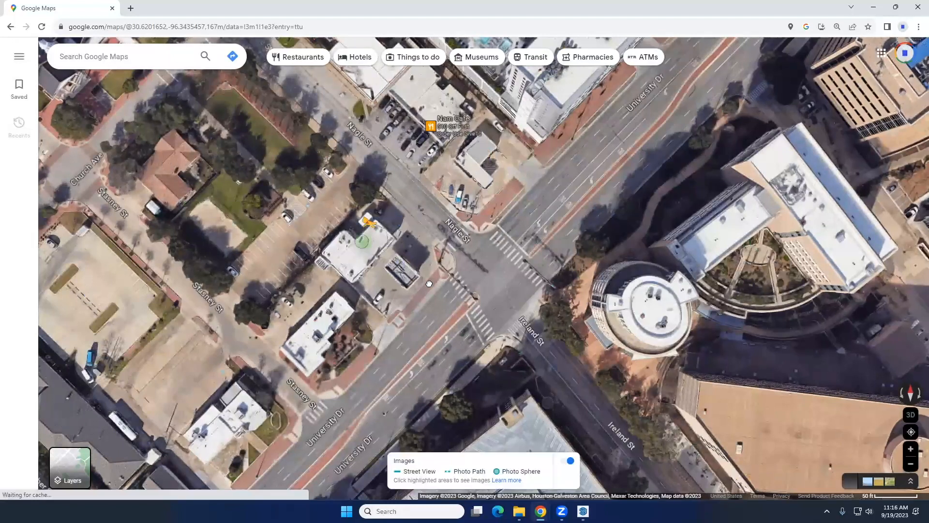
Open the August 2023 street-level imagery at 625 University Dr, look around the intersection, and move across to 576 FM 60
left_click_drag(851, 480, 433, 288)
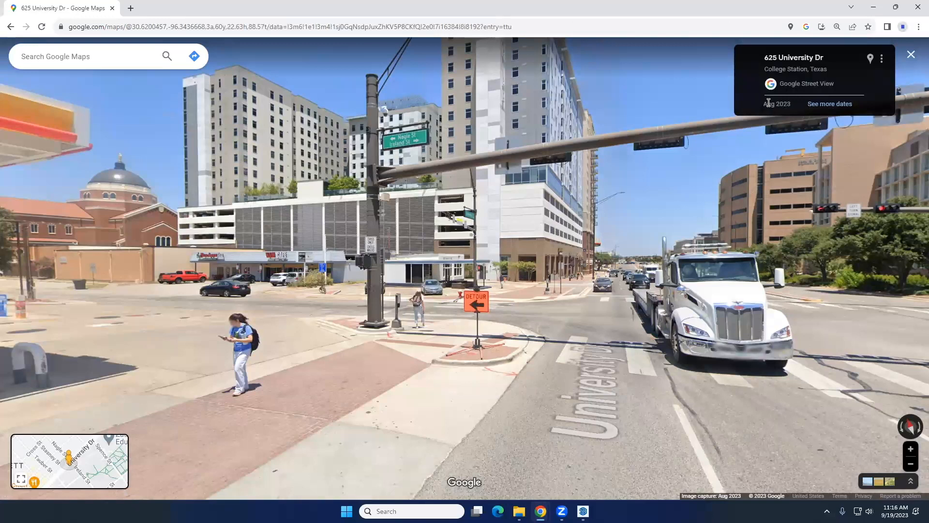
left_click_drag(605, 228, 546, 210)
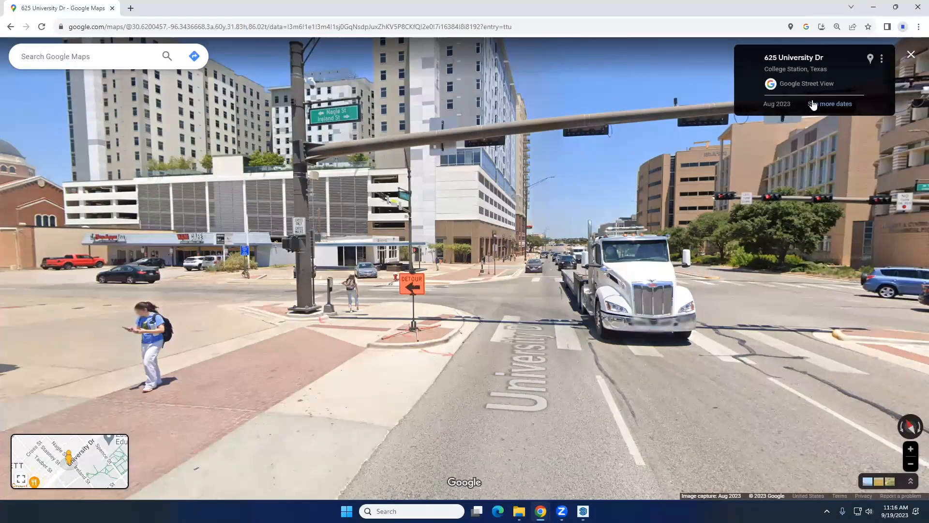
left_click_drag(522, 251, 310, 228)
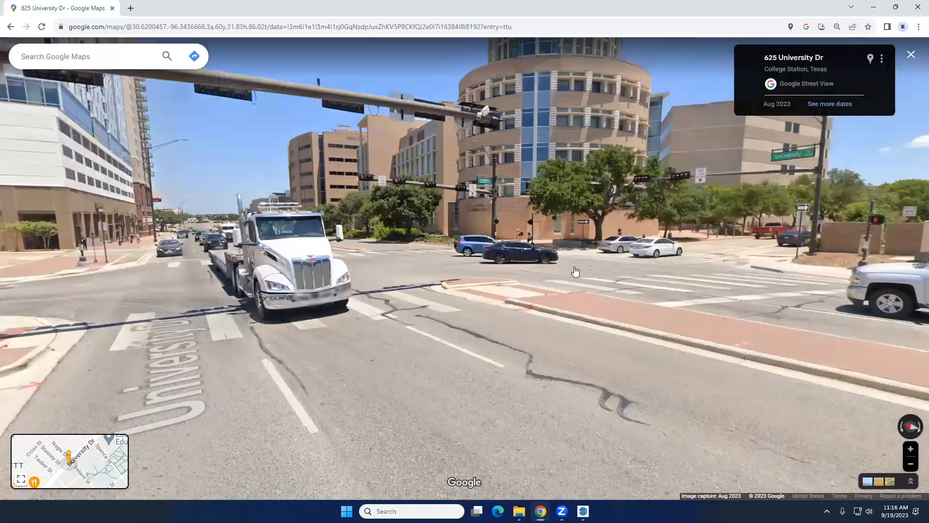
left_click(576, 268)
left_click(682, 278)
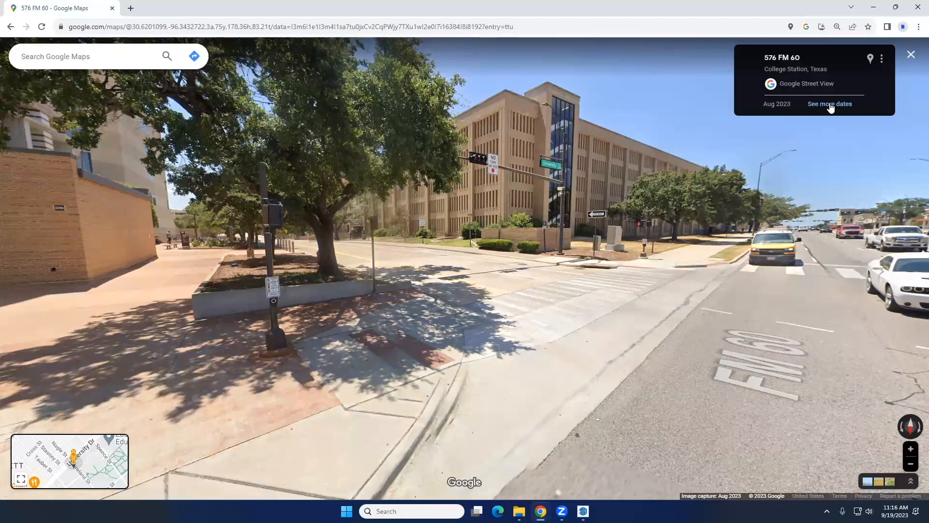
View the intersection's historical street imagery from Feb 2013, Nov 2016, Jan 2022, Jul 2022, Aug 2023, Sep 2015 and Dec 2007
left_click(831, 104)
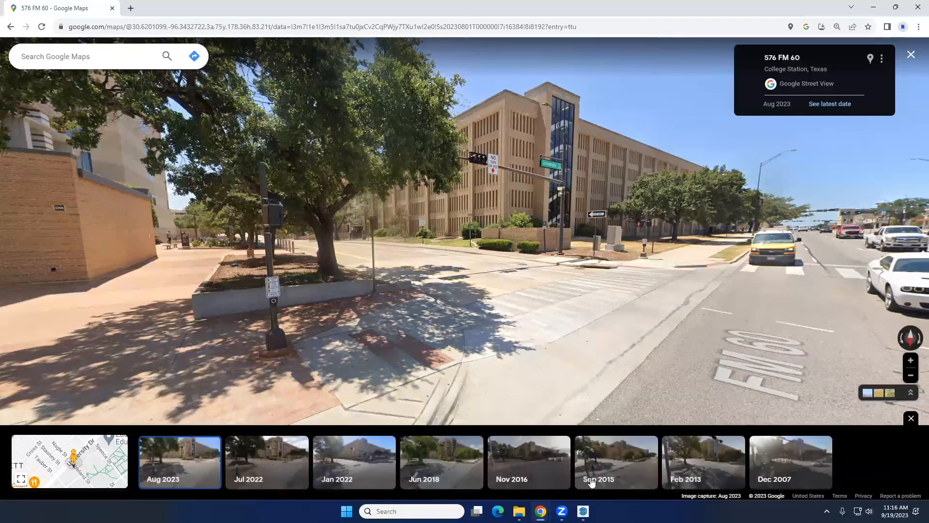
left_click(717, 472)
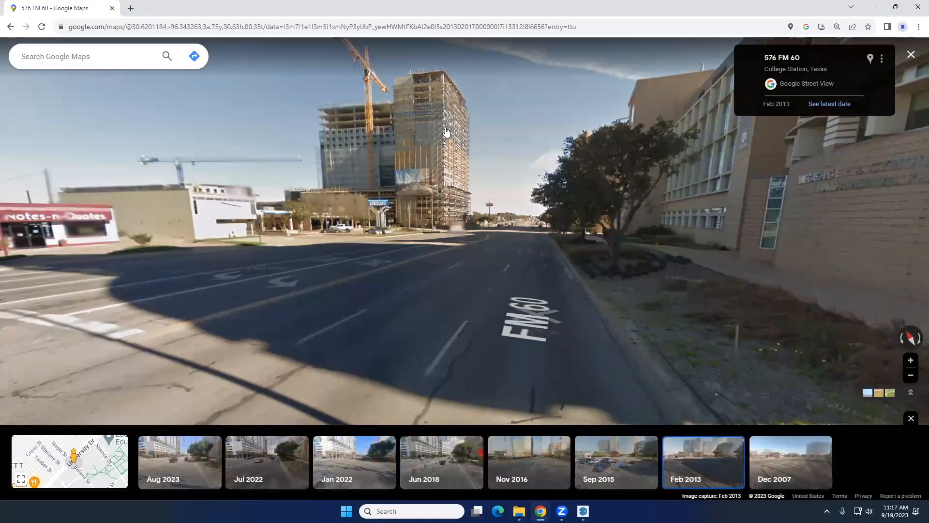
left_click(514, 471)
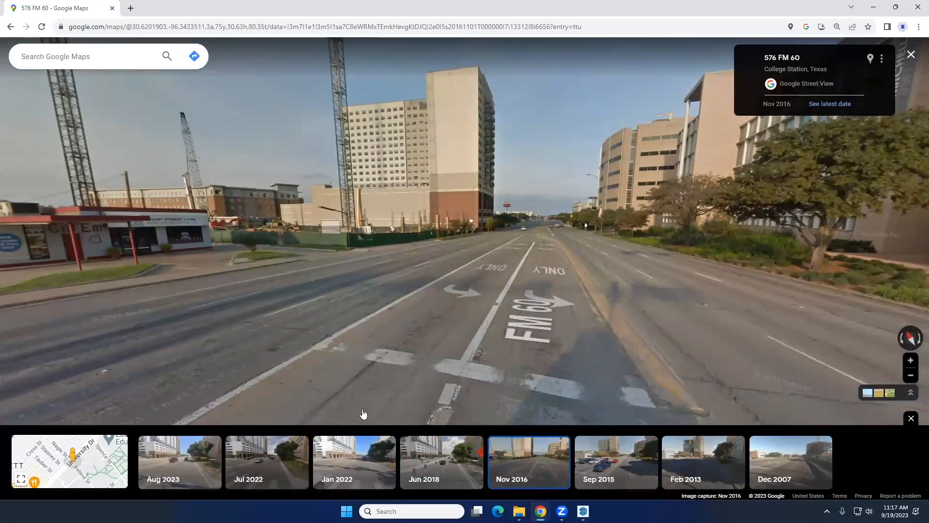
left_click(344, 466)
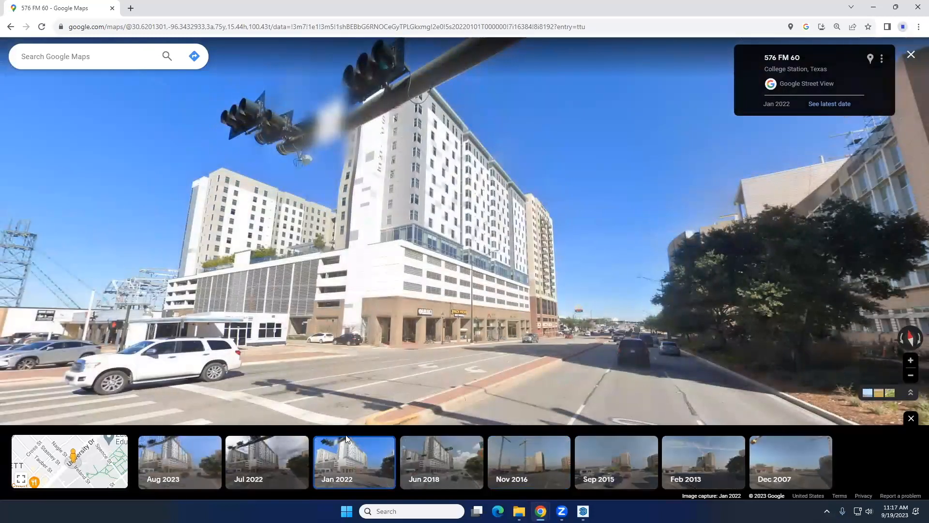
left_click(273, 479)
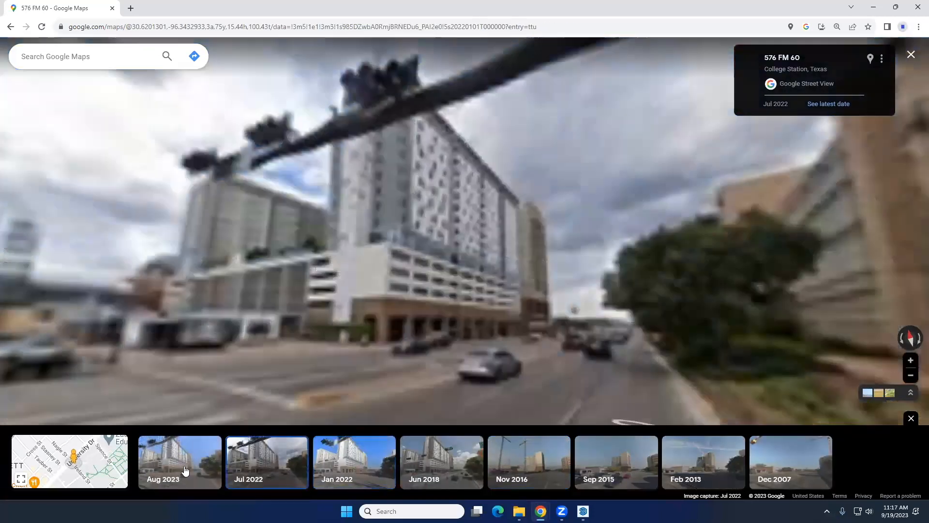
left_click(184, 471)
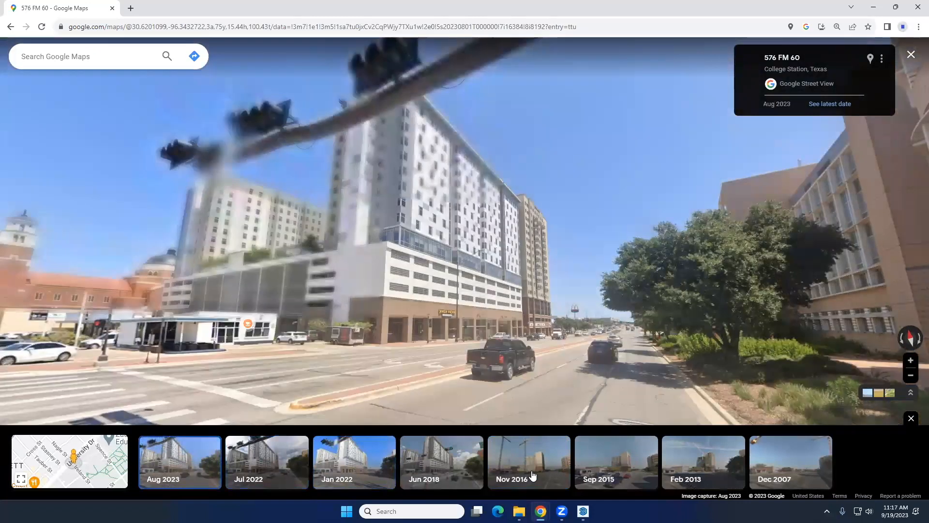
left_click(590, 469)
left_click(791, 463)
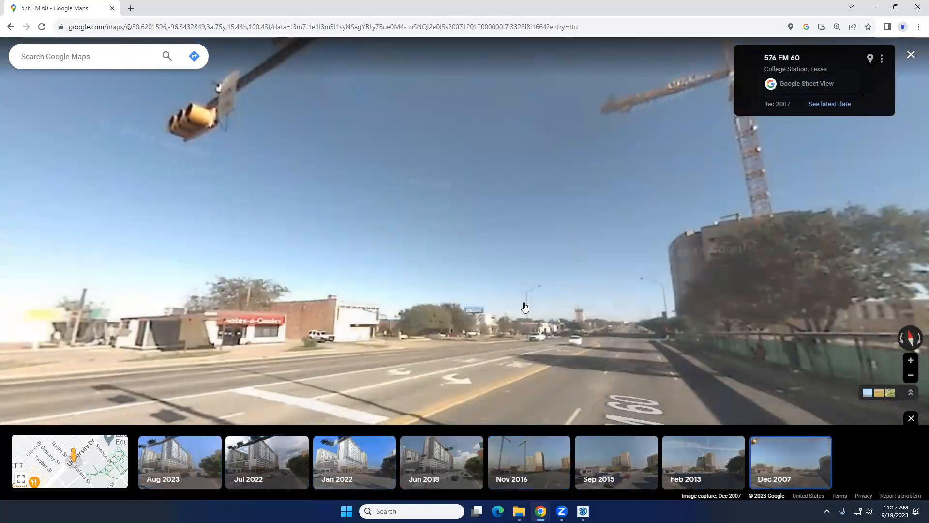
Compare the physics and astronomy building's corner in the Aug 2023 and Dec 2007 street imagery, and return to the satellite map
left_click_drag(503, 264, 548, 336)
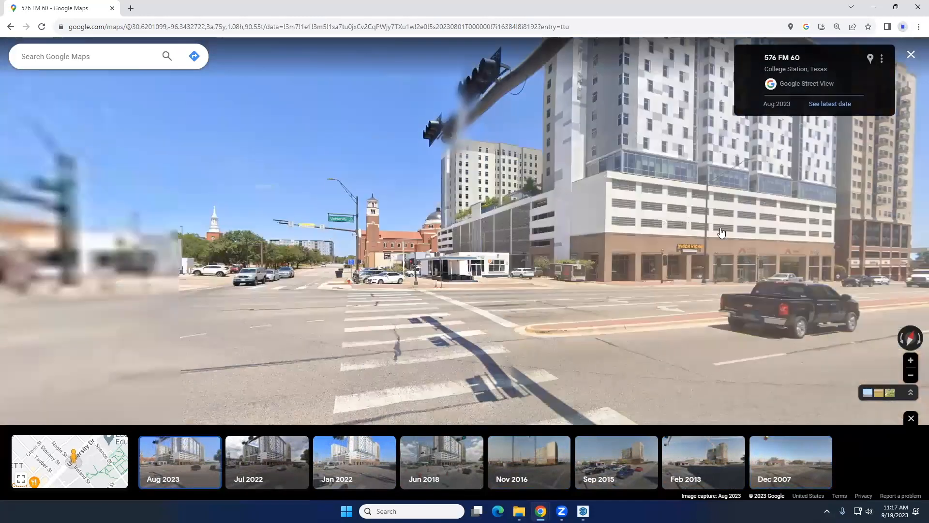
left_click_drag(599, 224, 523, 209)
left_click_drag(476, 185, 365, 262)
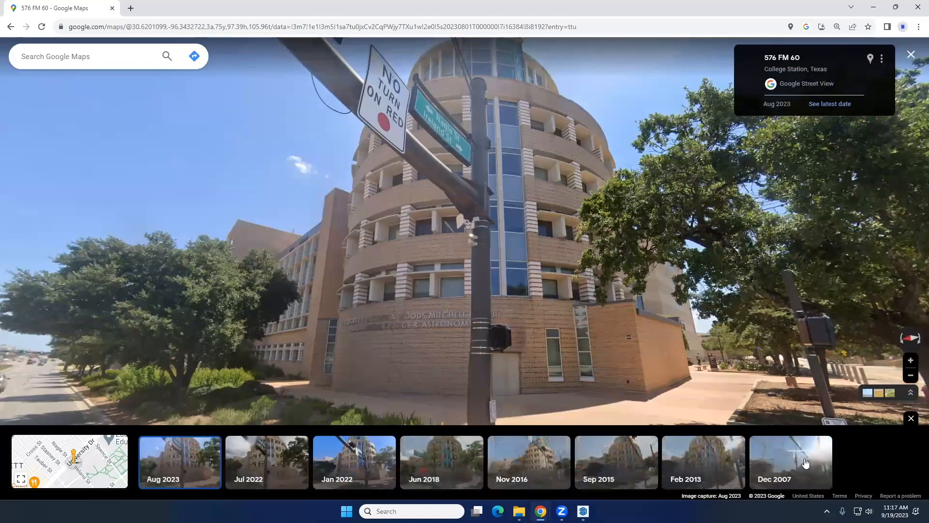
left_click_drag(605, 358, 603, 283)
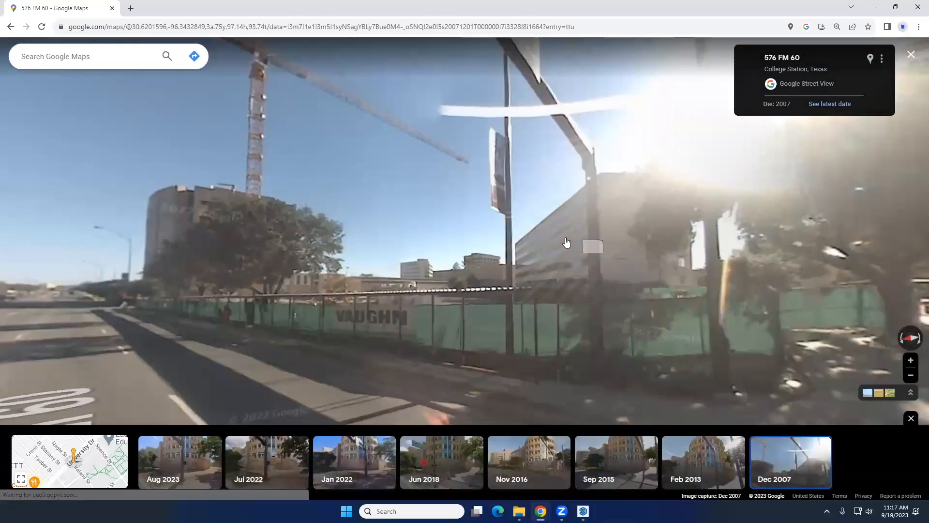
left_click(11, 27)
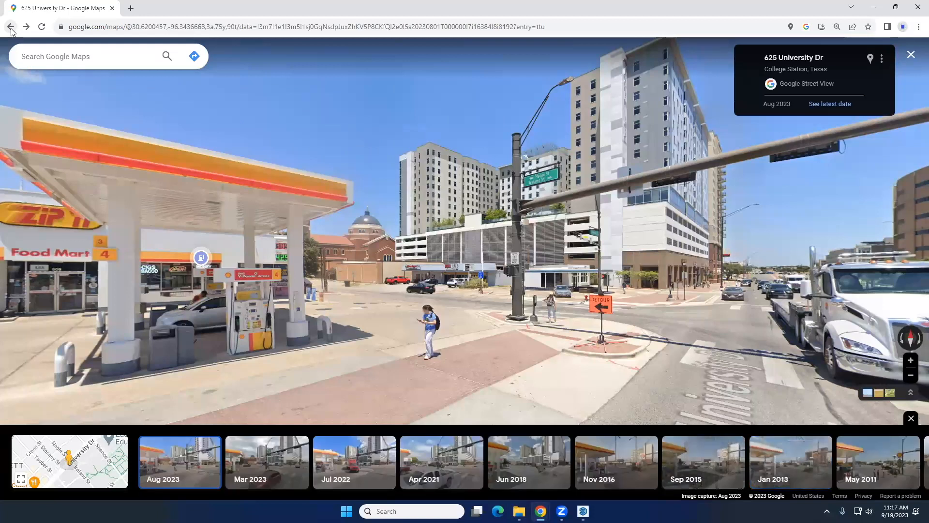
left_click(11, 27)
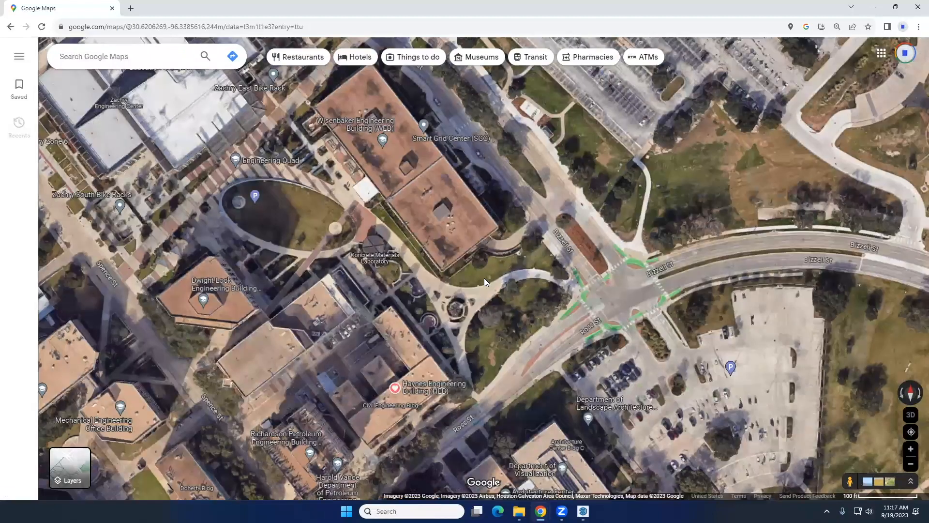
Examine the satellite imagery from the Engineering Quad out to the intersection of New Main Dr and Texas Ave
scroll(484, 278, "down", 2)
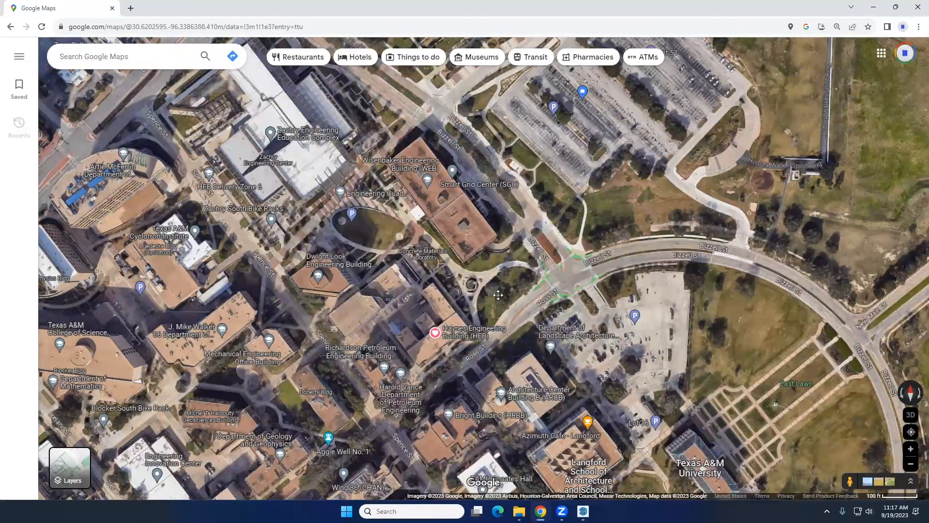
scroll(498, 295, "down", 2)
scroll(495, 170, "down", 2)
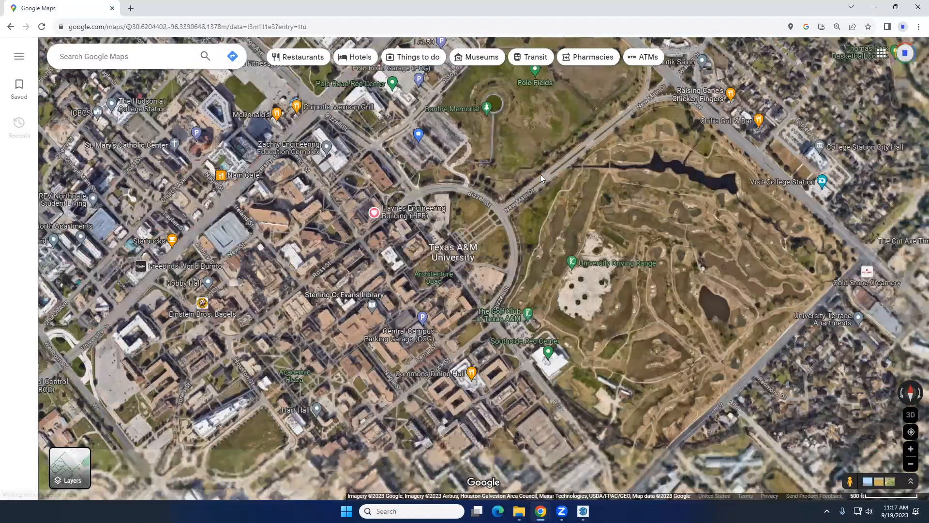
left_click_drag(657, 83, 514, 231)
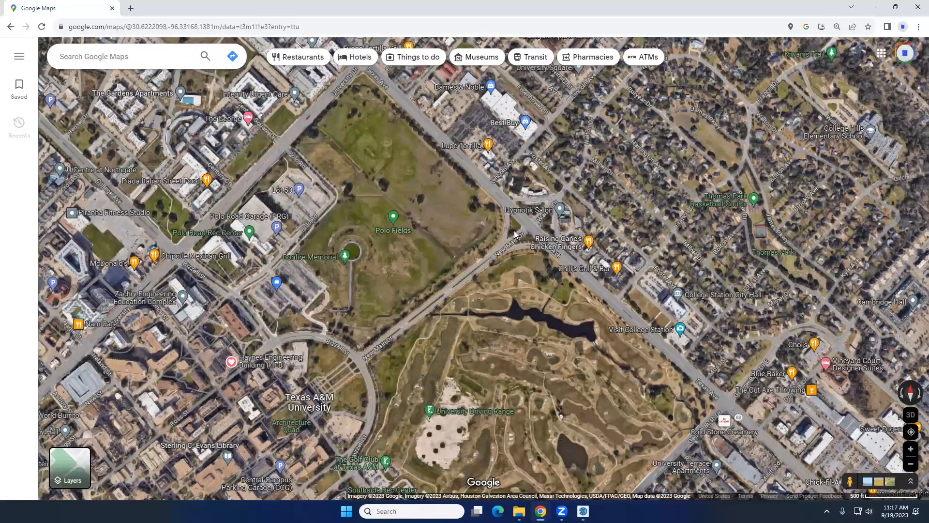
scroll(515, 234, "up", 1)
scroll(515, 234, "up", 2)
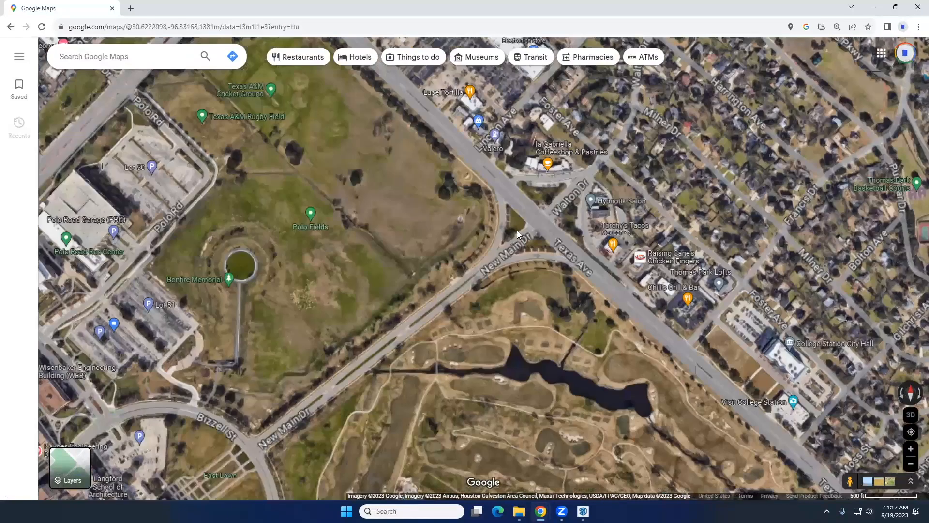
scroll(517, 232, "up", 2)
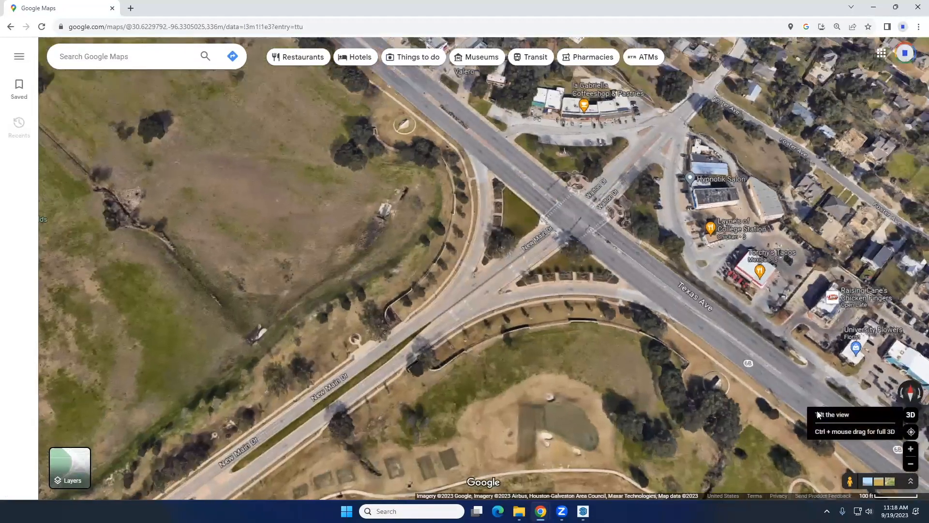
Examine the campus in 3D, from the Texas Ave intersection to Mosher Hall and the Southside Rec Center, and return to the 2D view
left_click(818, 415)
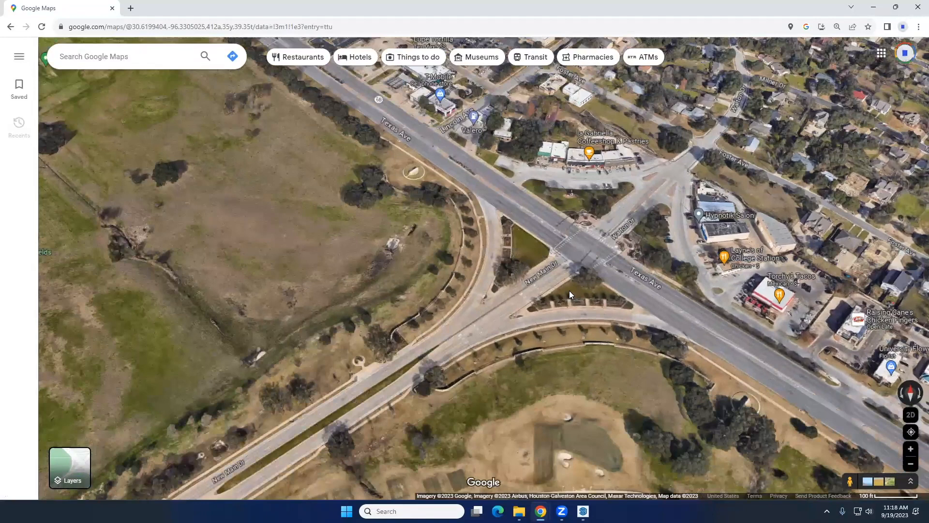
scroll(625, 313, "down", 2)
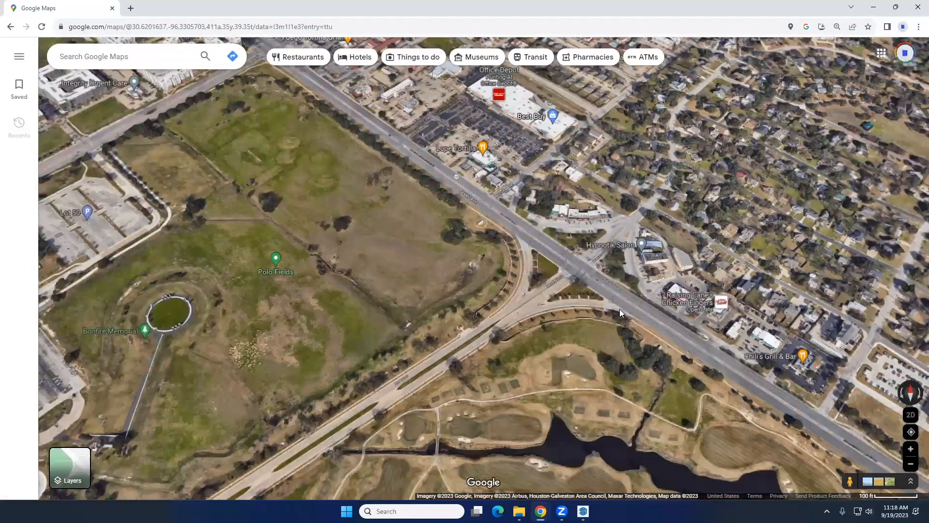
scroll(520, 323, "down", 5)
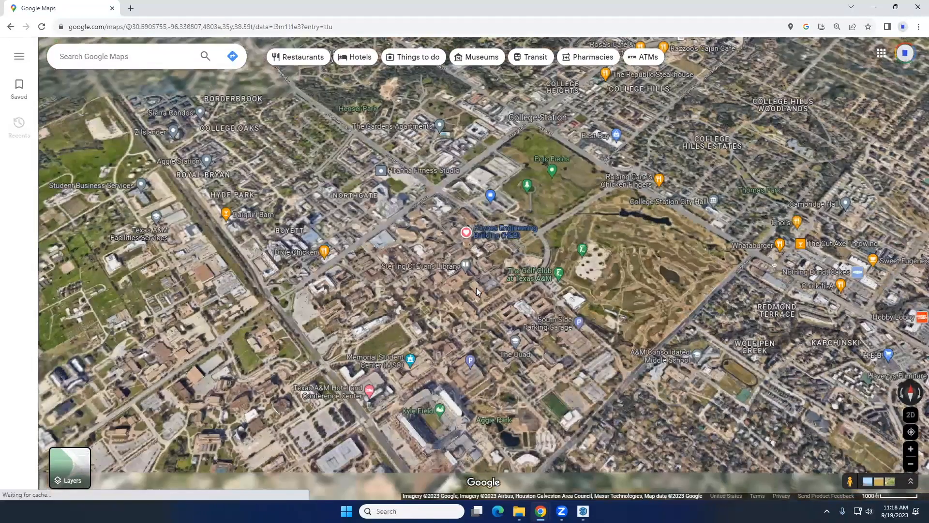
scroll(477, 287, "up", 5)
scroll(572, 269, "up", 2)
scroll(605, 319, "up", 2)
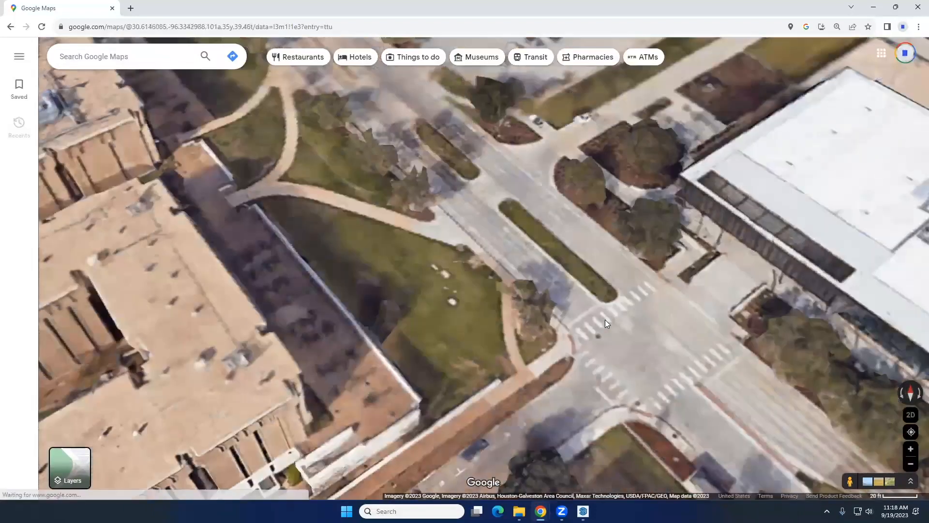
scroll(559, 257, "down", 3)
scroll(559, 258, "up", 3)
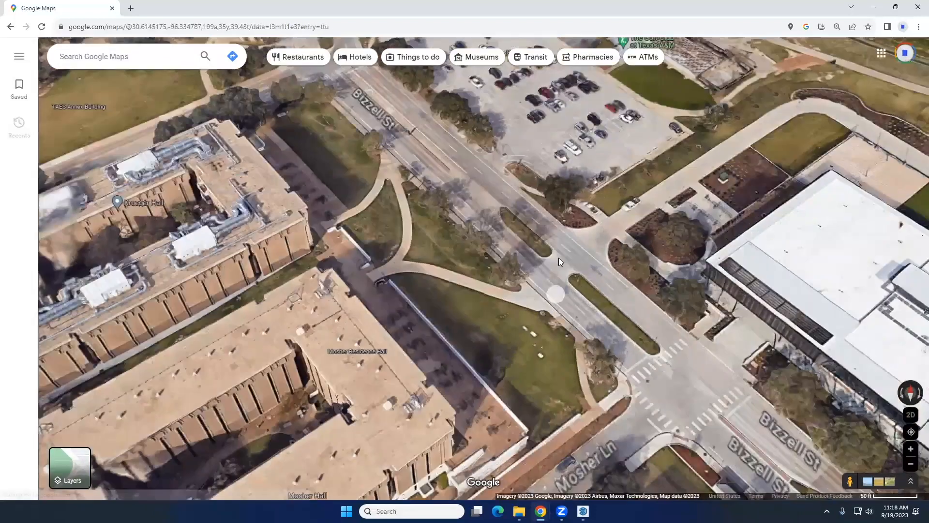
scroll(558, 256, "down", 3)
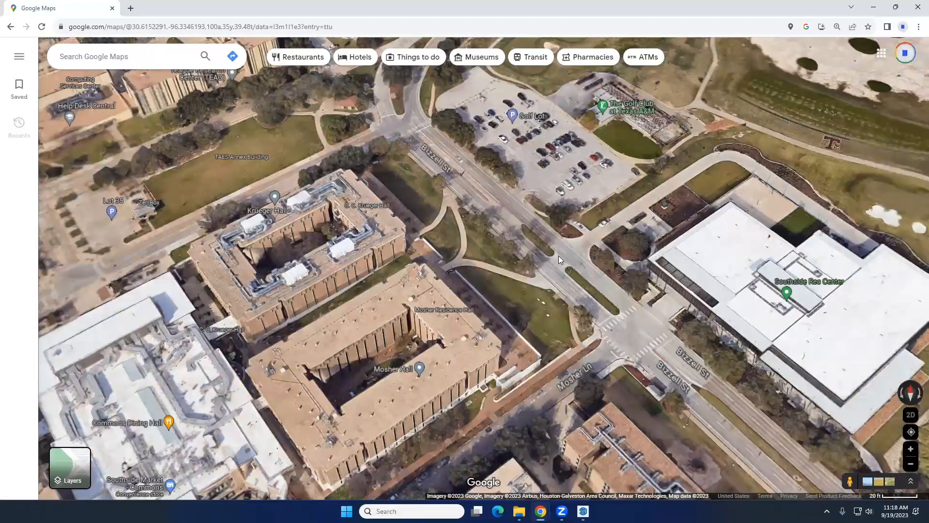
scroll(180, 160, "down", 5)
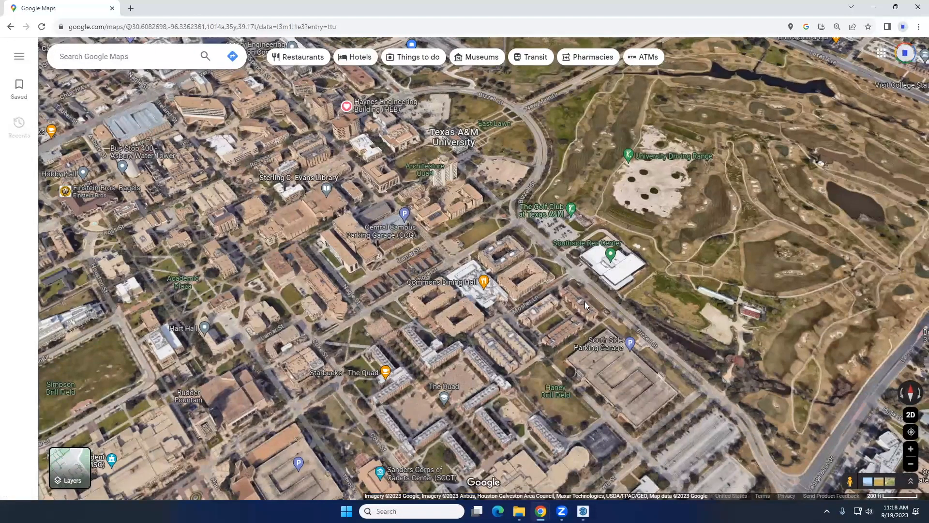
scroll(585, 302, "up", 1)
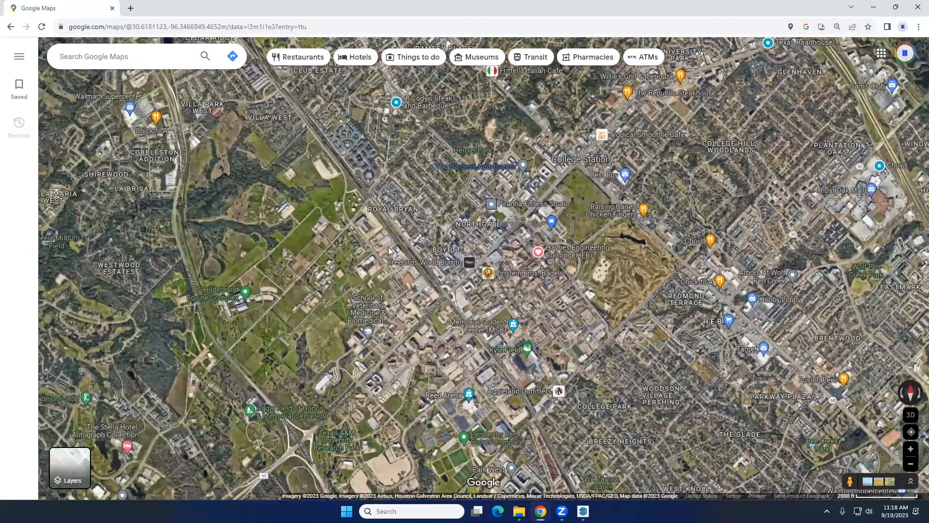
scroll(576, 257, "up", 5)
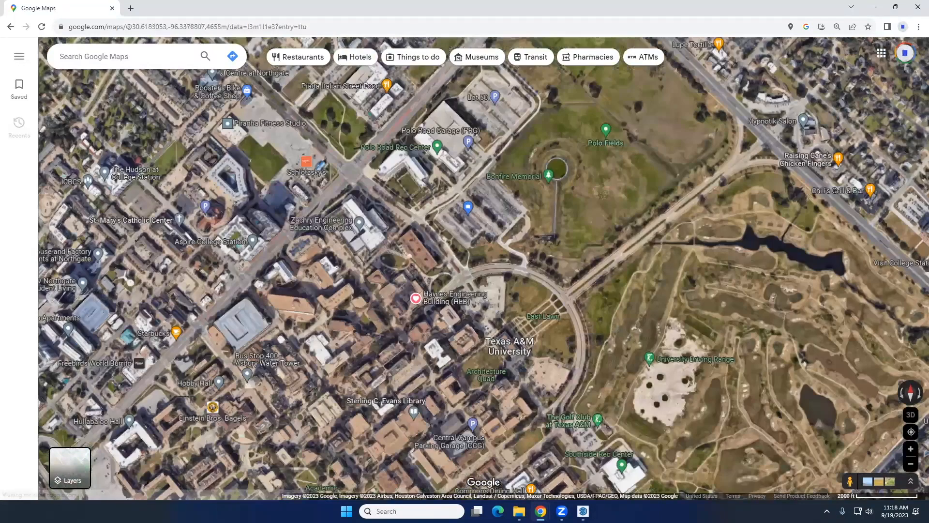
Switch to SketchUp, start adding a geo-location to the campus_plaza0919 model, and show a wider area on the location map
key("alt+Tab")
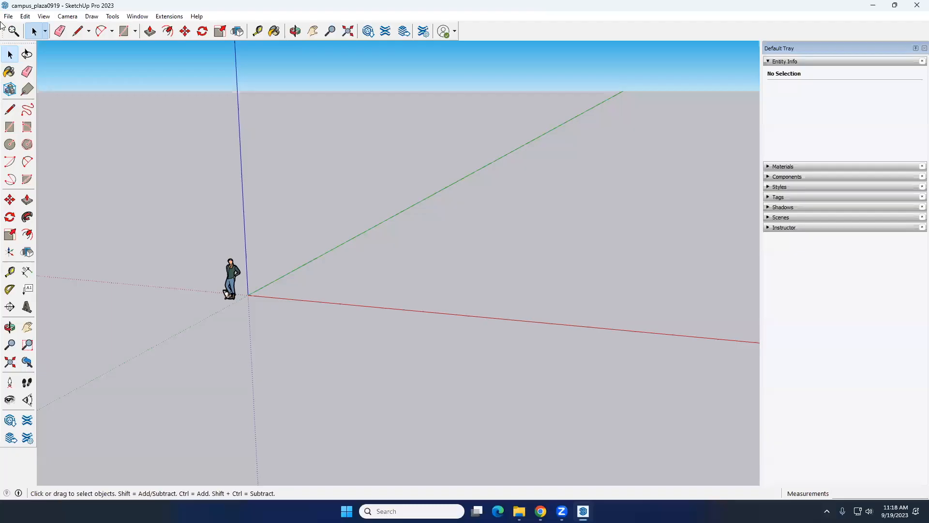
left_click(6, 16)
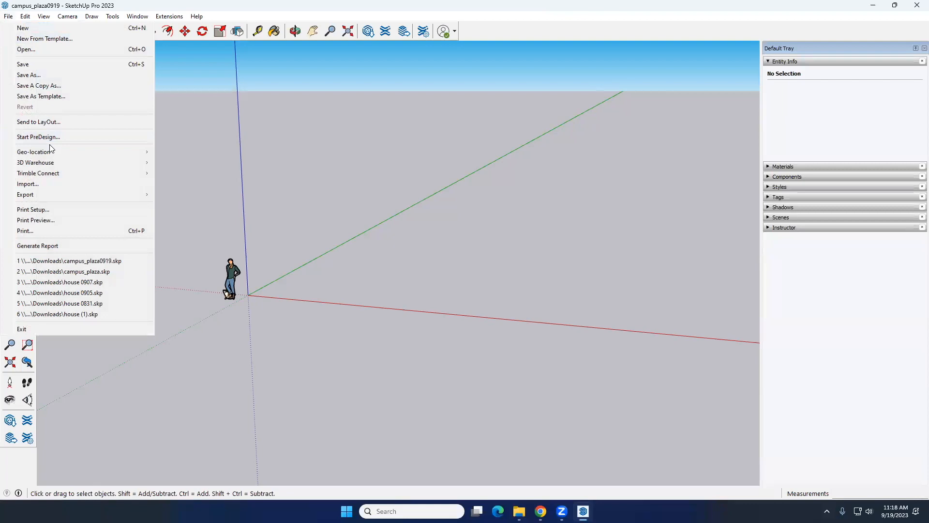
mouse_move(54, 153)
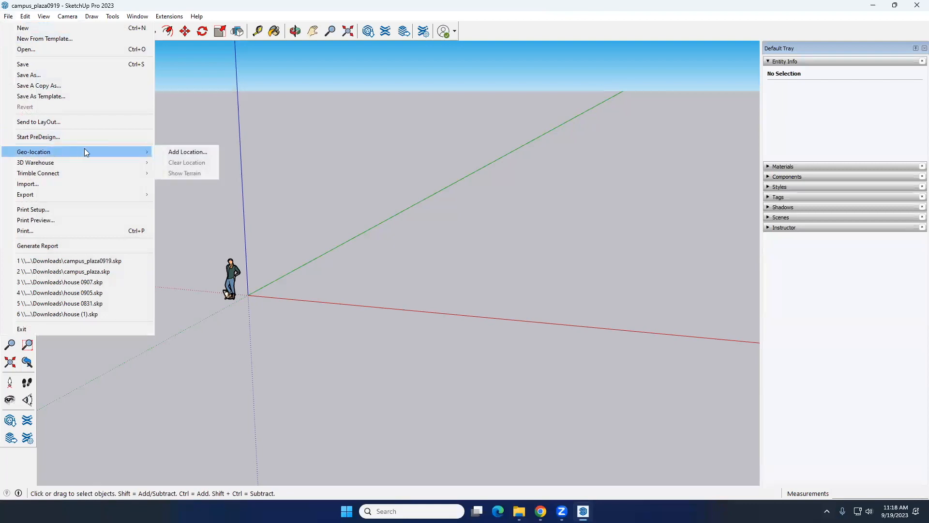
left_click(175, 153)
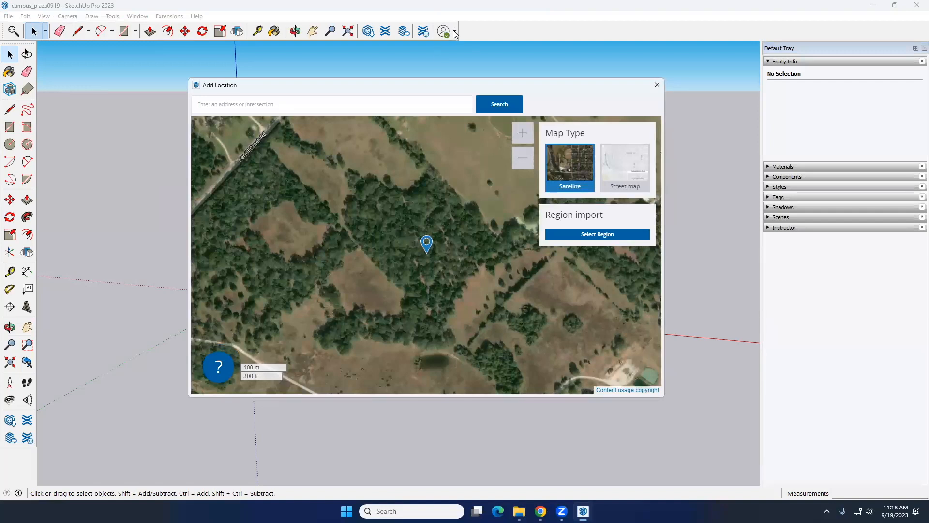
scroll(353, 257, "down", 2)
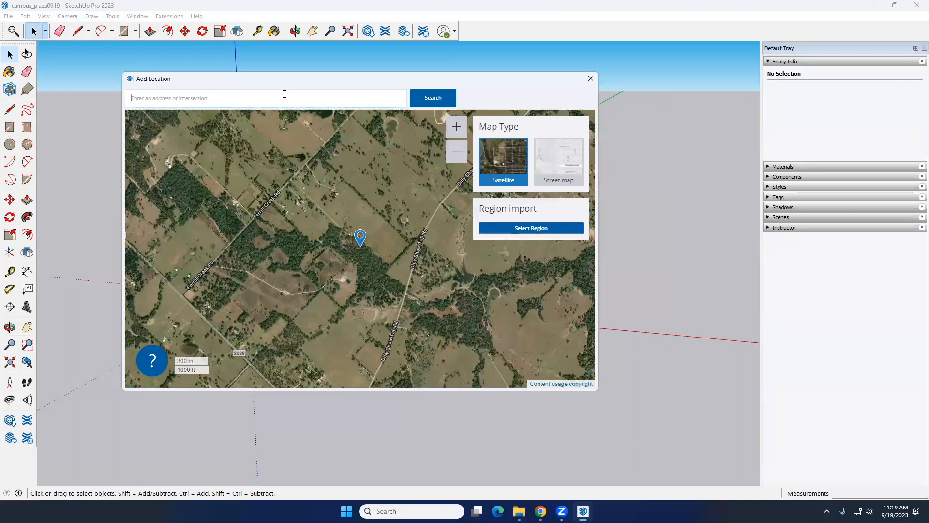
Search the location map for College Station, TX, US, Brazos 77840 and examine the campus buildings around Spence St, Ross St and Ireland St
type("college station")
key("Return")
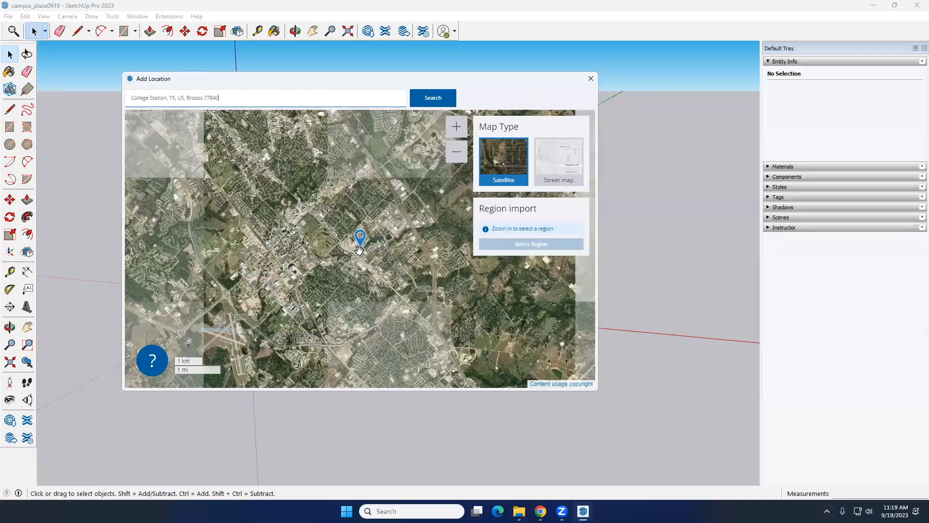
scroll(326, 235, "up", 3)
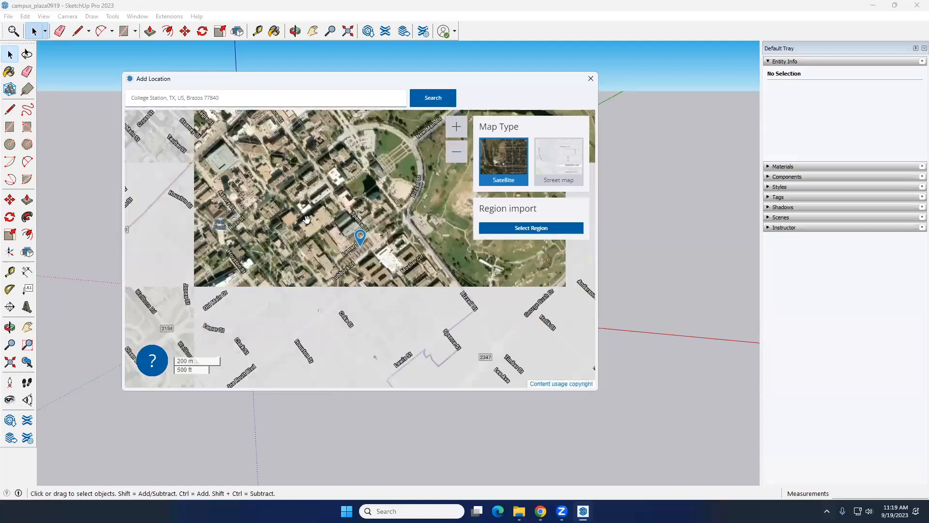
left_click_drag(299, 209, 293, 148)
left_click_drag(318, 262, 277, 279)
scroll(309, 208, "up", 2)
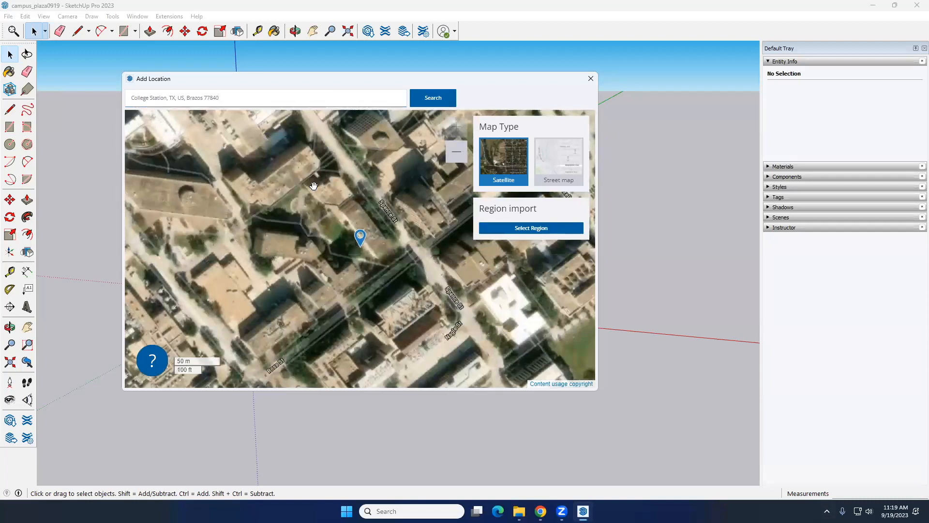
left_click_drag(285, 210, 275, 272)
mouse_move(285, 167)
left_mouse_down()
mouse_move(283, 229)
mouse_move(277, 202)
mouse_move(293, 177)
left_mouse_up()
left_click_drag(292, 227, 334, 208)
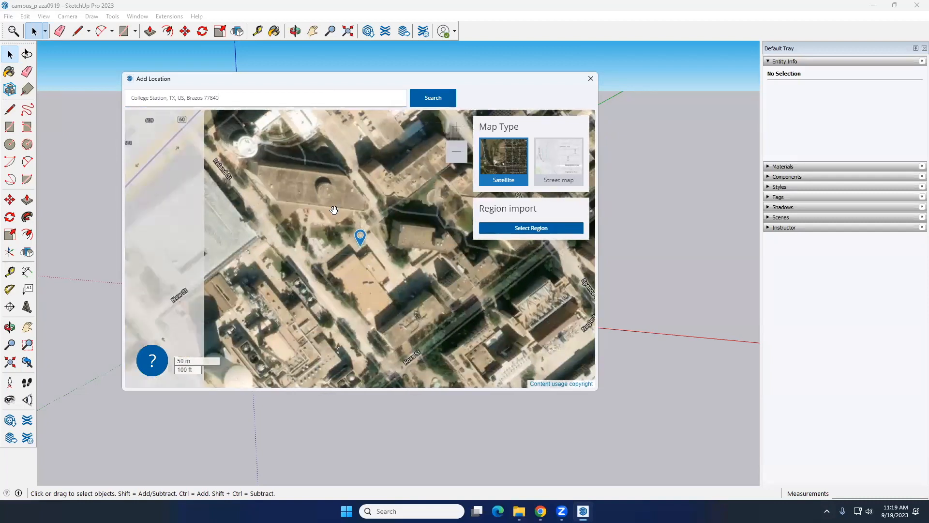
left_click_drag(315, 123, 248, 165)
Import the golf course area beside Bizzell St as the model's location, with the region enlarged and DigitalGlobe as image provider
scroll(280, 216, "down", 2)
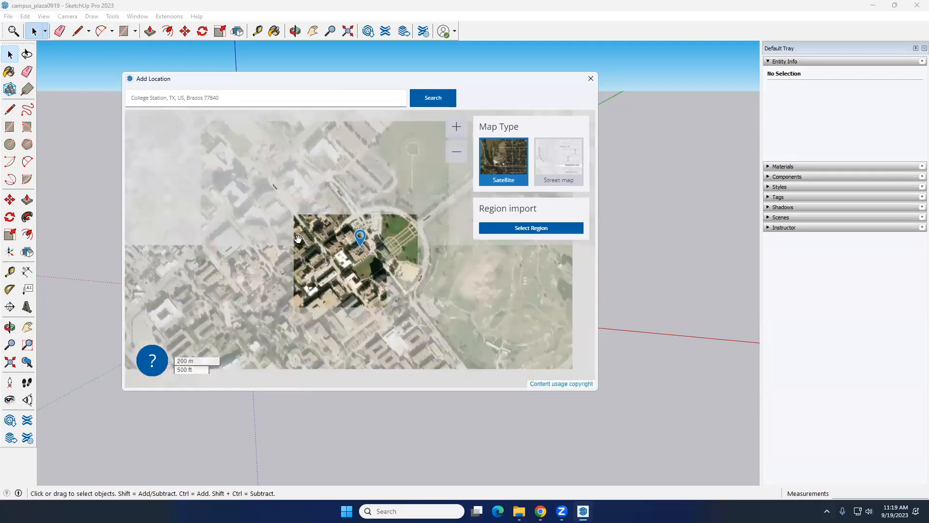
mouse_move(315, 238)
left_mouse_down()
mouse_move(318, 222)
mouse_move(308, 226)
left_mouse_up()
left_click_drag(448, 260, 286, 191)
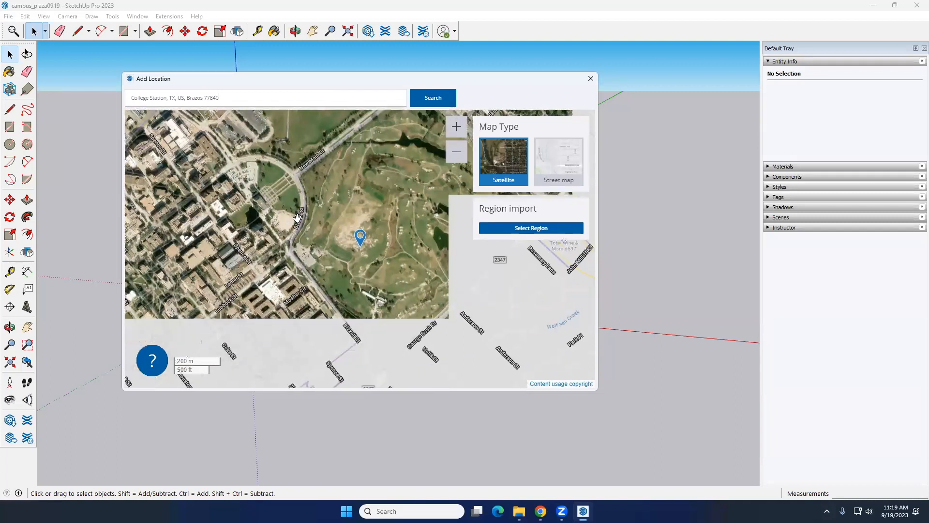
left_click_drag(347, 222, 296, 213)
scroll(302, 220, "up", 1)
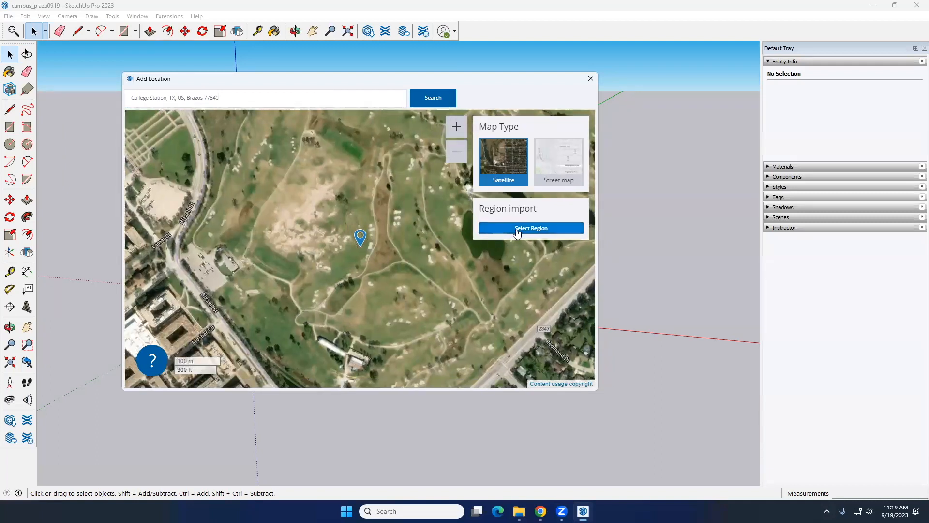
left_click(517, 229)
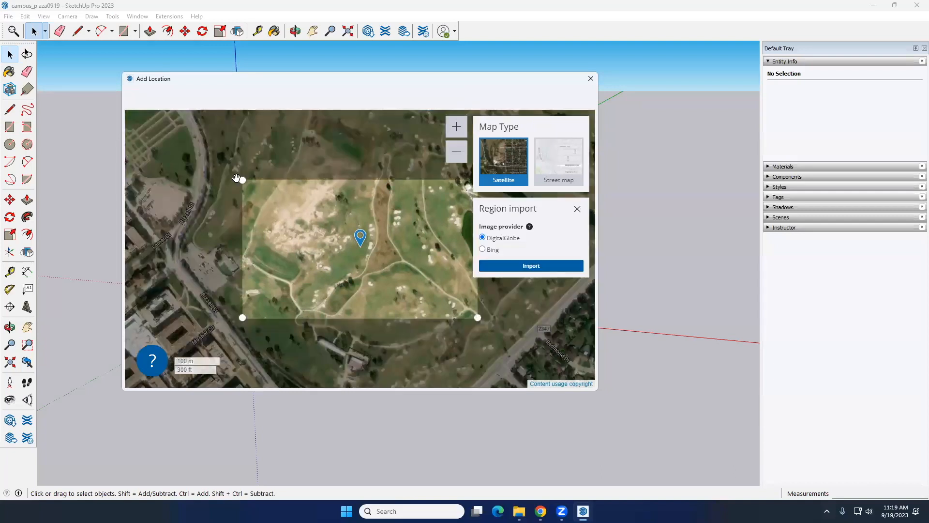
left_click_drag(242, 180, 197, 142)
left_click(504, 265)
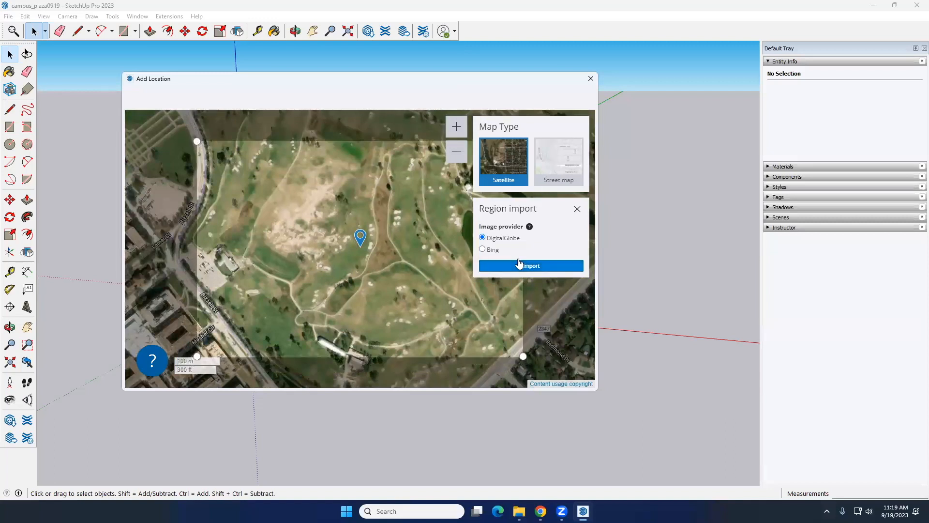
Examine the imported golf course imagery around the model origin from several angles and select the location snapshot
middle_click_drag(339, 315, 348, 252)
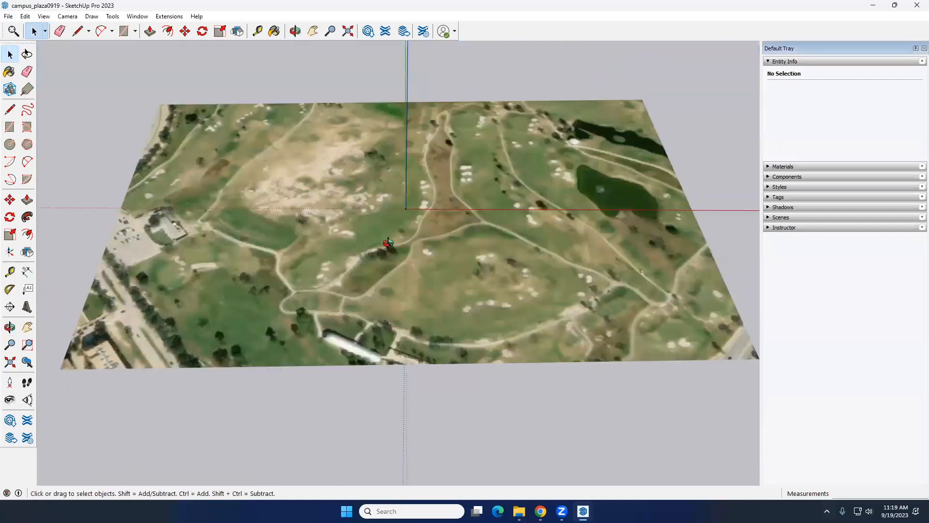
scroll(350, 250, "down", 3)
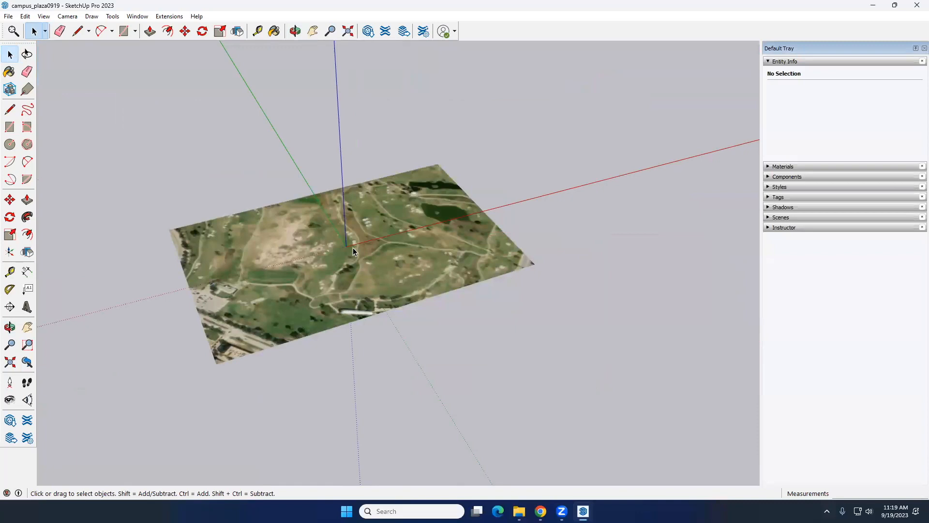
middle_click_drag(358, 259, 341, 272)
scroll(341, 271, "up", 10)
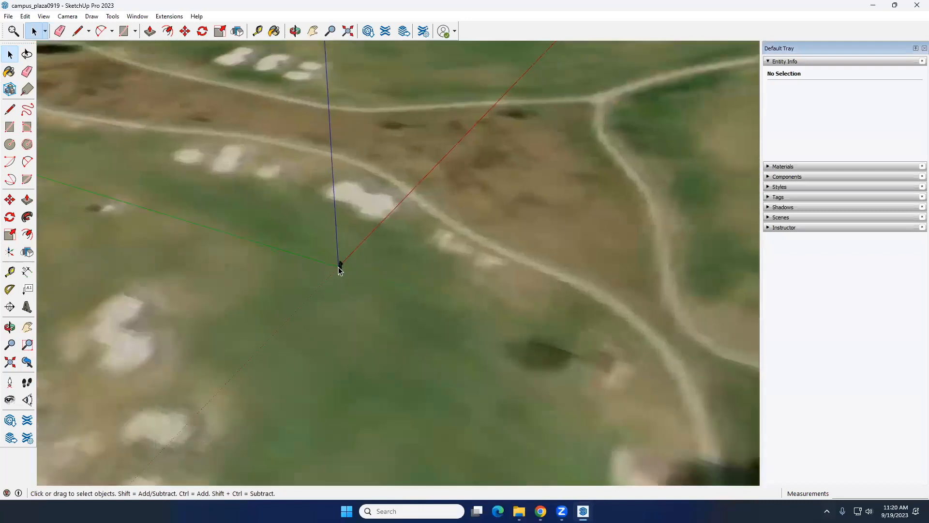
scroll(339, 268, "up", 7)
mouse_move(352, 263)
middle_mouse_down()
mouse_move(363, 249)
mouse_move(374, 270)
mouse_move(346, 260)
middle_mouse_up()
scroll(346, 262, "down", 10)
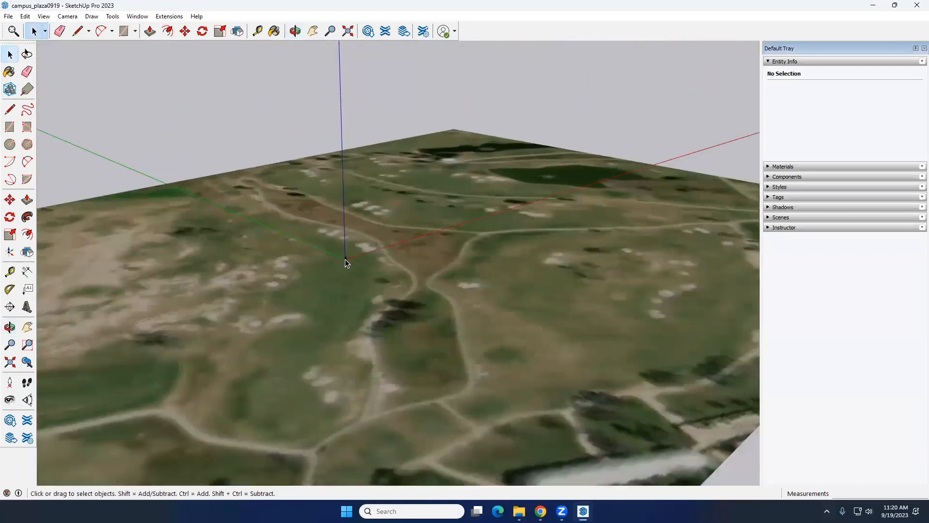
scroll(346, 262, "down", 5)
middle_click_drag(344, 260, 330, 306)
left_click(330, 306)
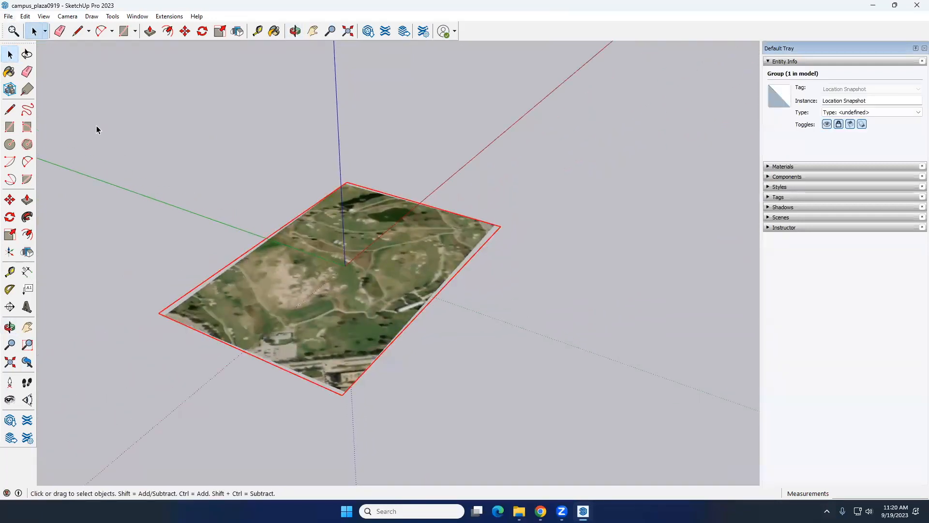
left_click(9, 16)
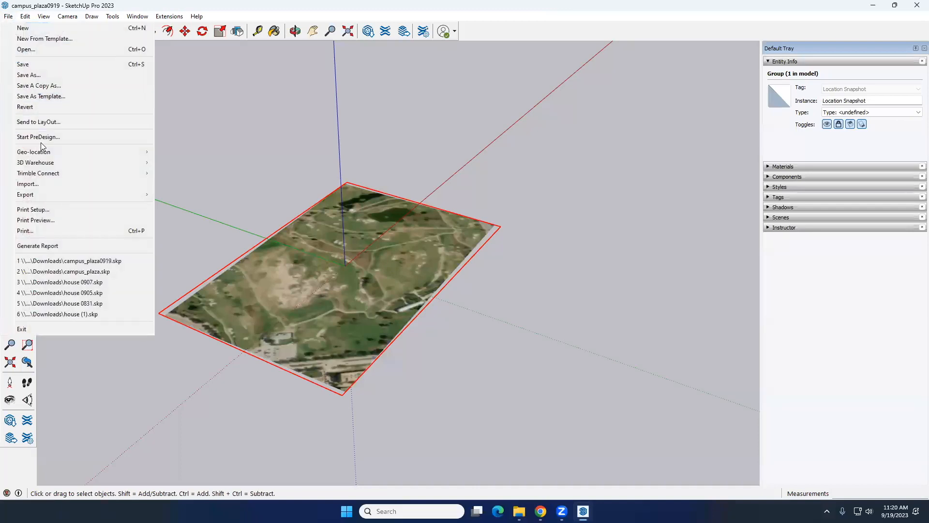
mouse_move(47, 155)
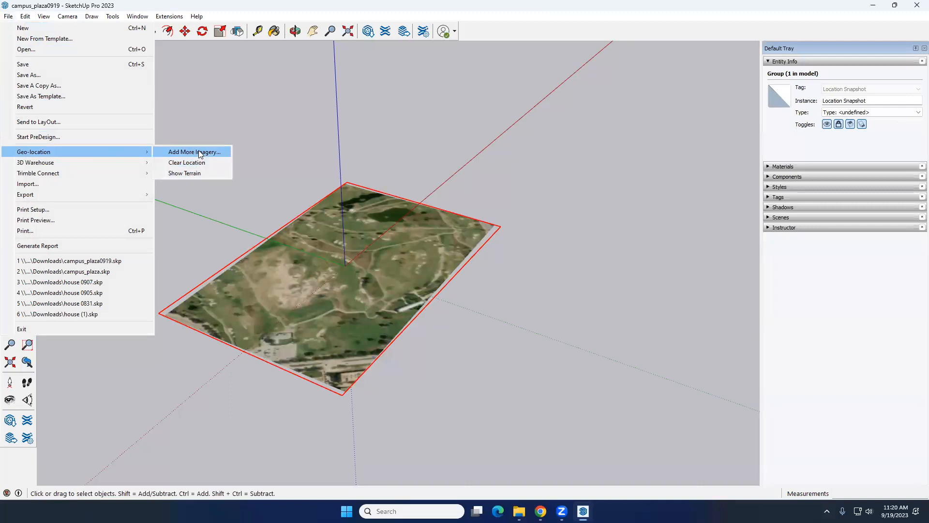
left_click(330, 18)
left_click(456, 31)
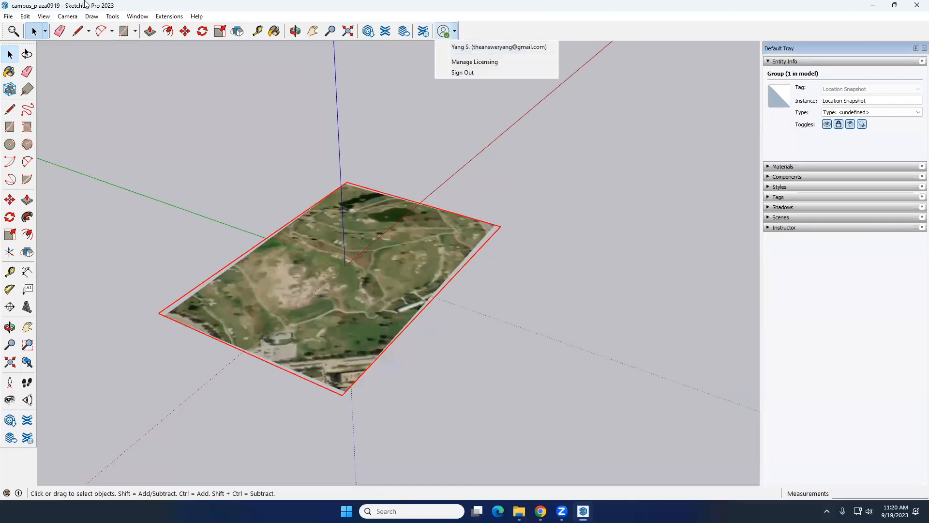
Clear the model's geo-location
left_click(9, 18)
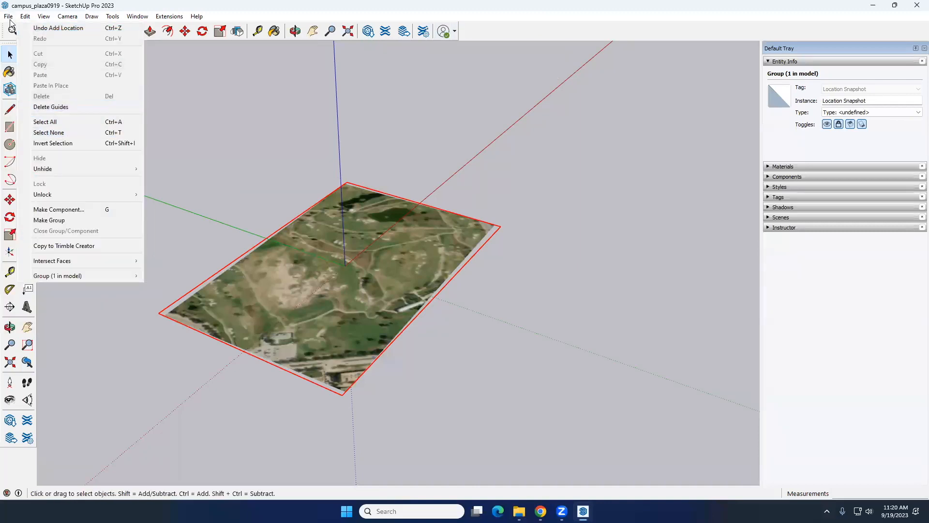
mouse_move(48, 152)
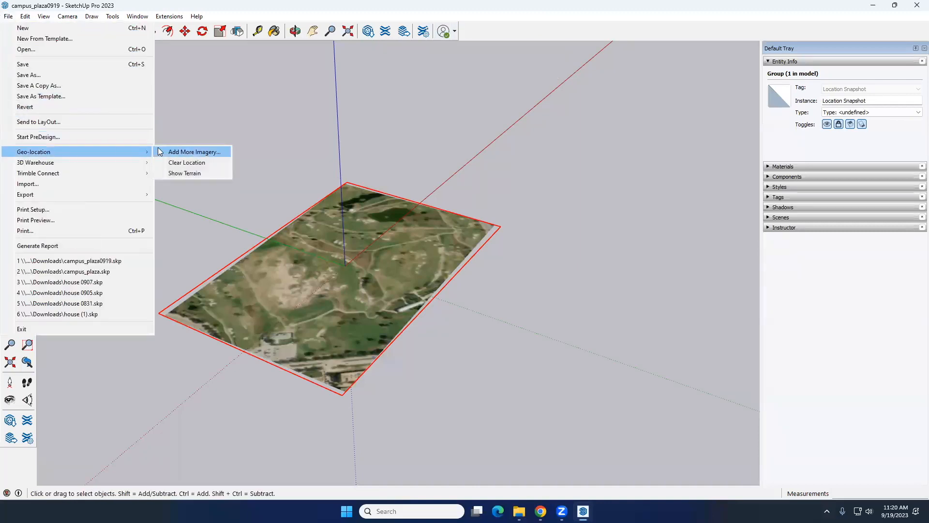
left_click(188, 164)
Add a location again, importing an enlarged DigitalGlobe region that spans the golf course from Bizzell St to beyond road 2347
left_click(6, 17)
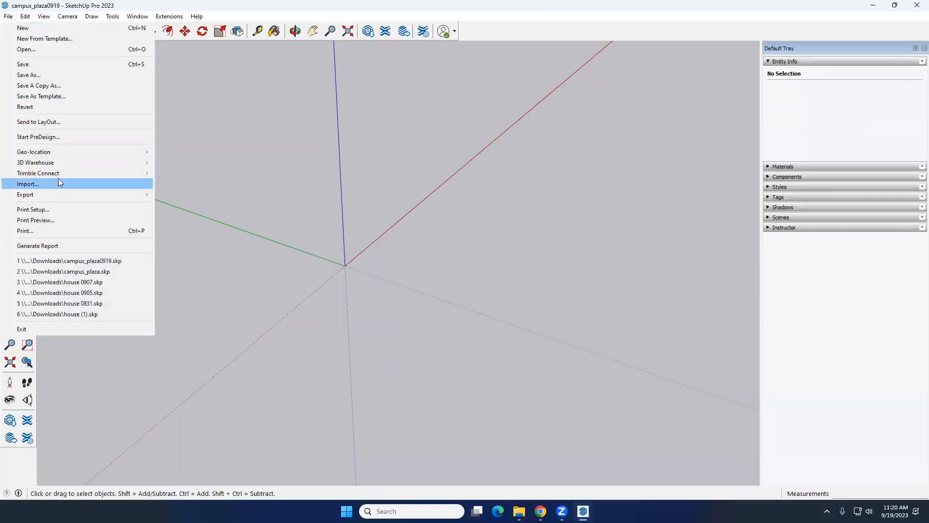
mouse_move(68, 152)
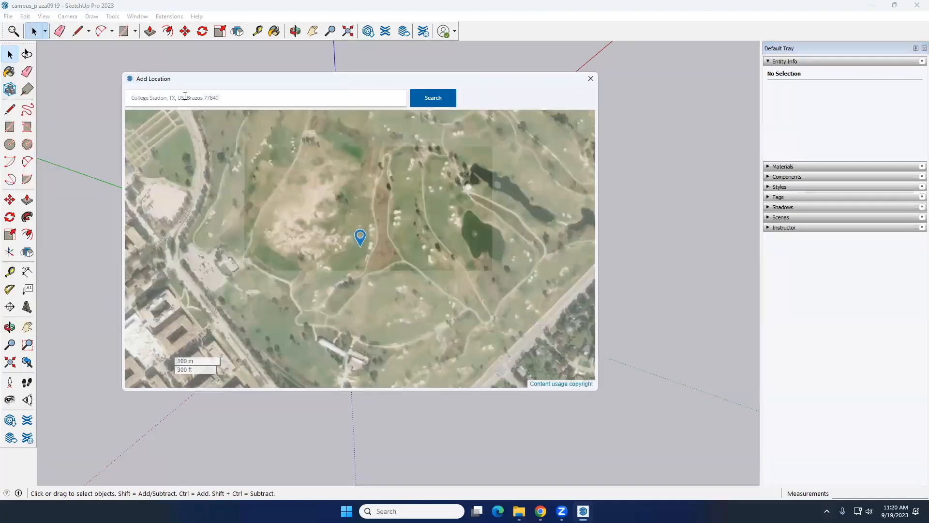
left_click(185, 97)
left_click_drag(290, 264, 317, 221)
left_click_drag(290, 318, 248, 273)
left_click_drag(270, 224, 301, 249)
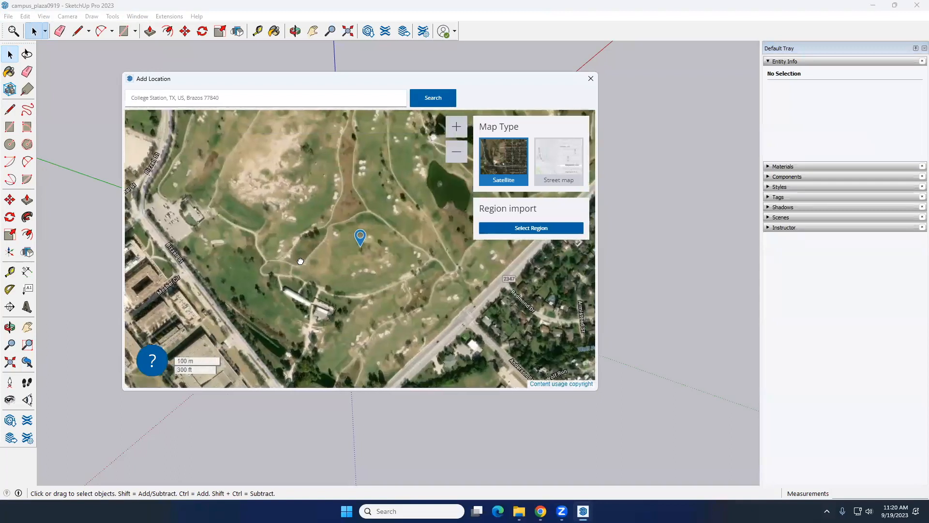
left_click(497, 234)
left_click_drag(243, 180, 214, 130)
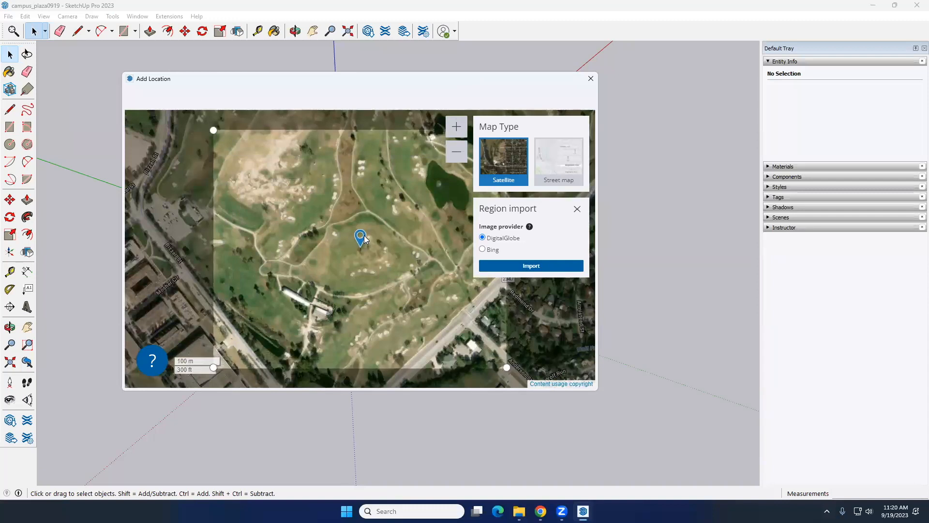
left_click(531, 266)
Clear the geo-location of the re-imported golf course site
middle_click_drag(424, 306, 455, 264)
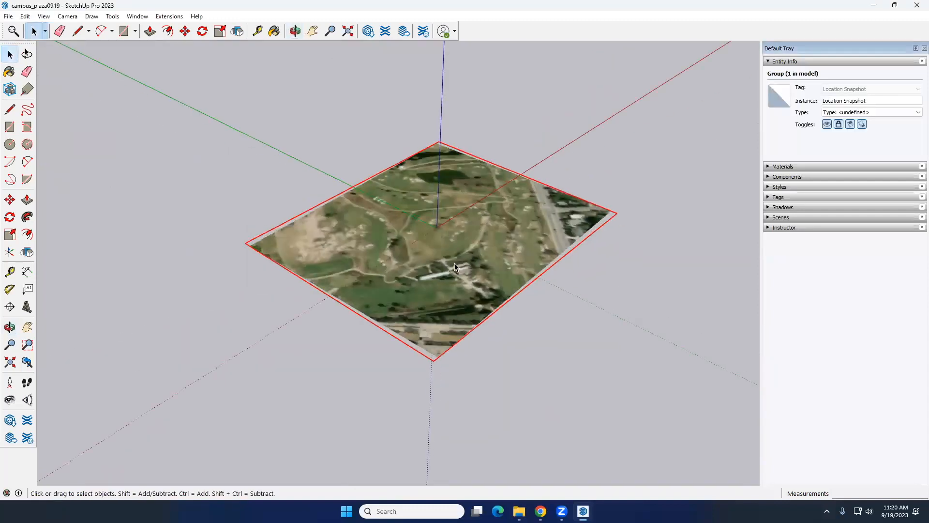
left_click(9, 16)
mouse_move(47, 155)
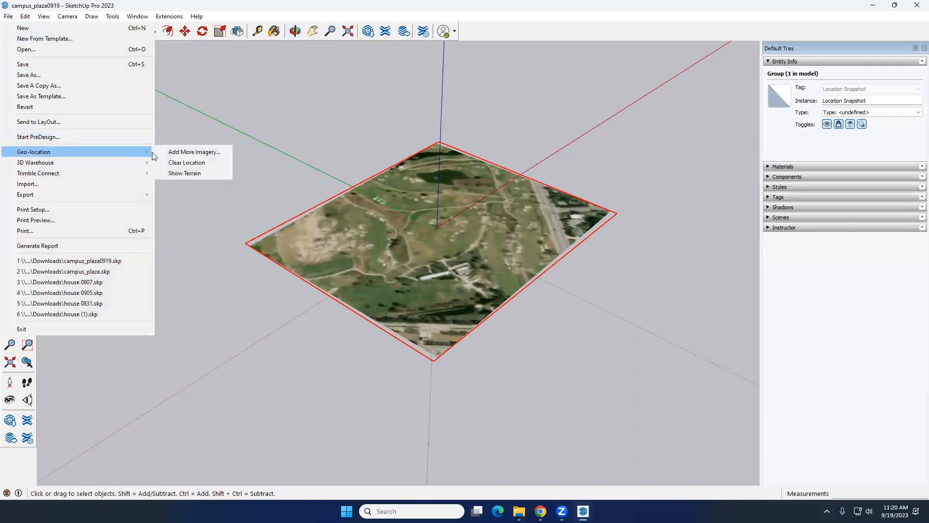
left_click(201, 163)
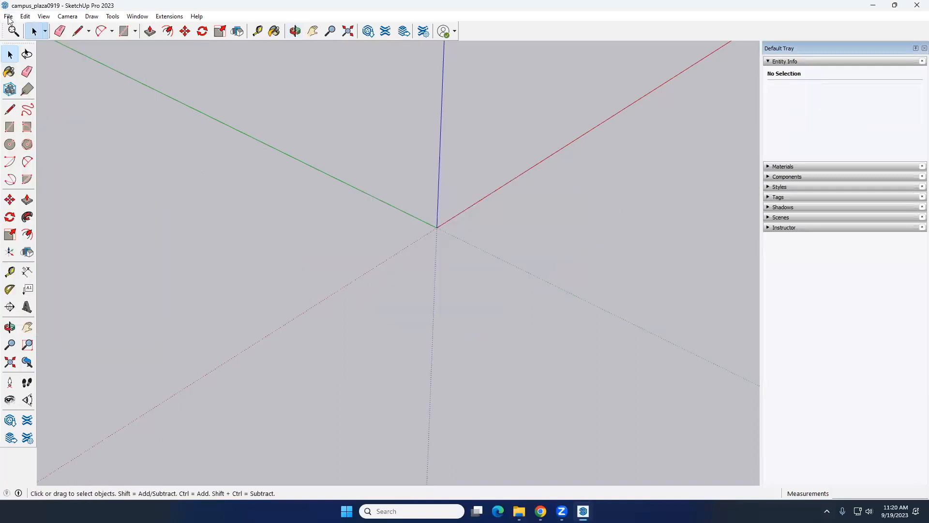
Start adding a location and move the satellite map from College Station to Big Bend National Park
left_click(9, 16)
mouse_move(70, 152)
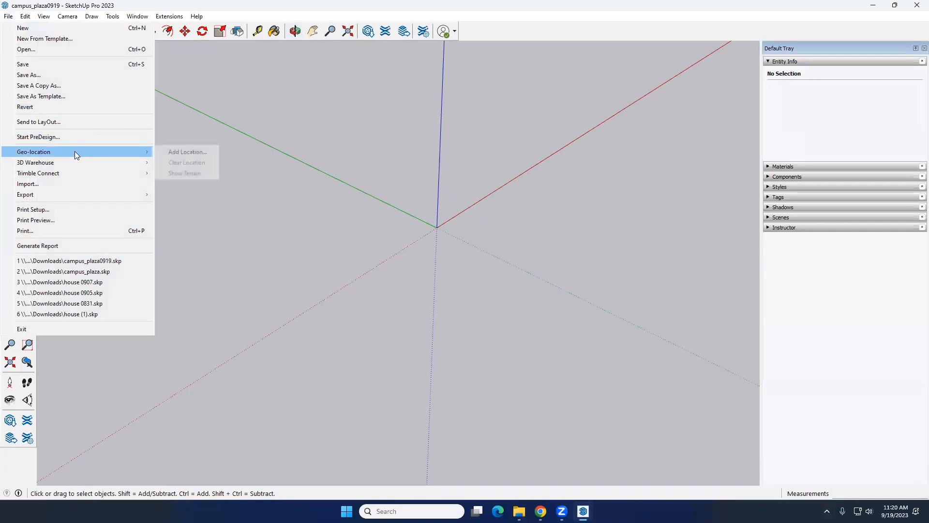
left_click(184, 151)
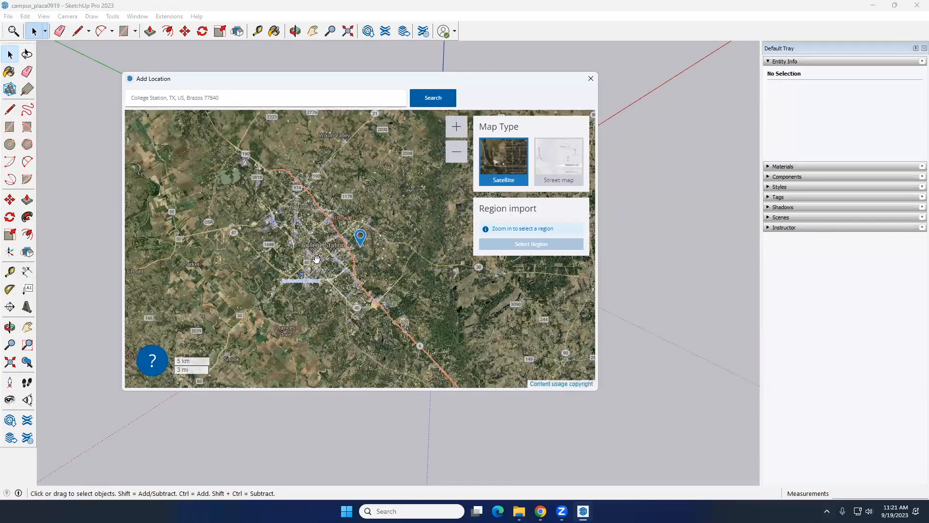
scroll(317, 259, "down", 3)
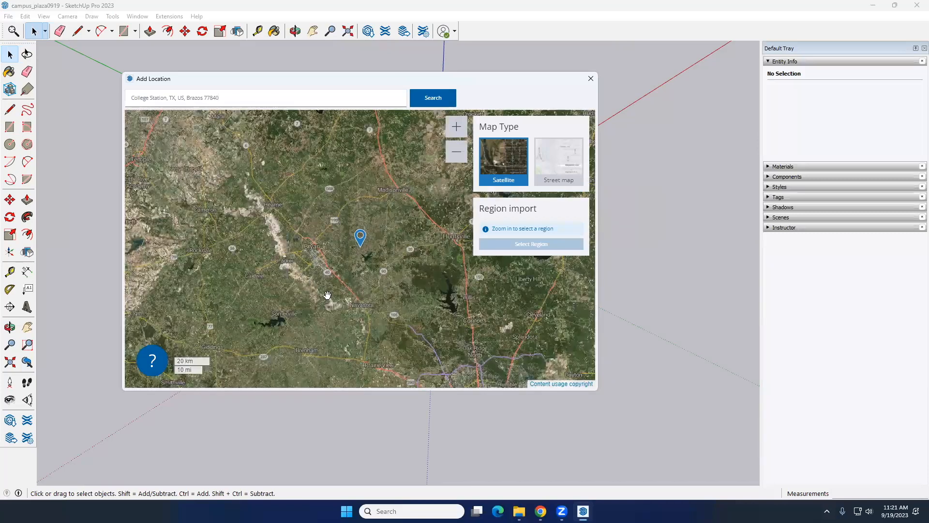
scroll(343, 245, "down", 3)
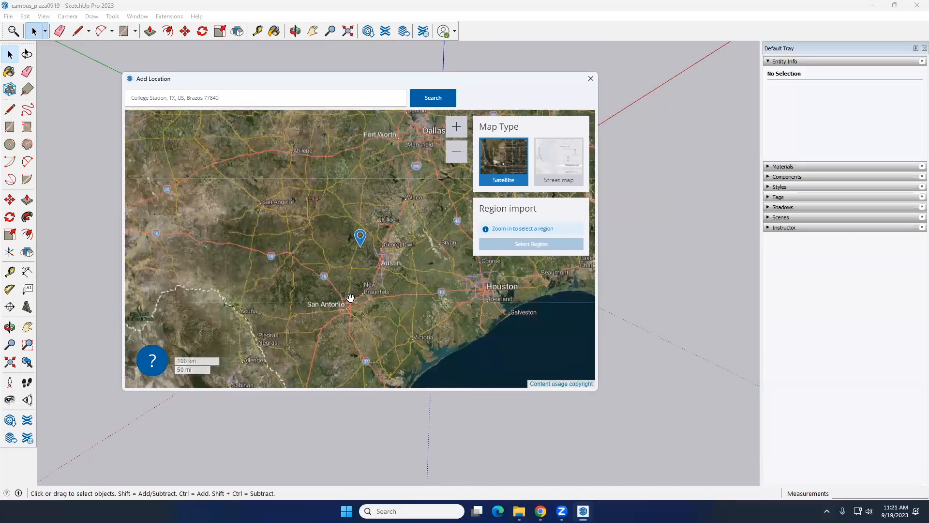
left_click_drag(341, 302, 337, 315)
left_click_drag(250, 252, 400, 223)
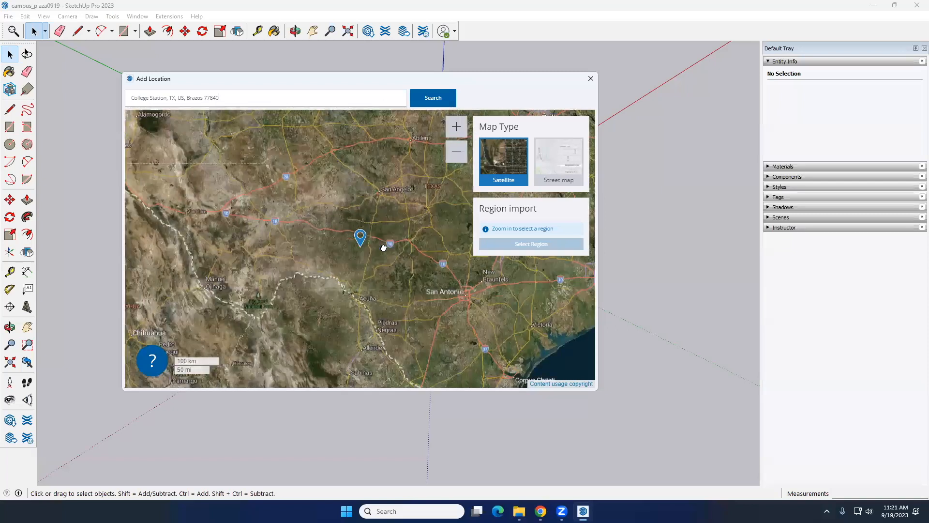
scroll(312, 243, "up", 3)
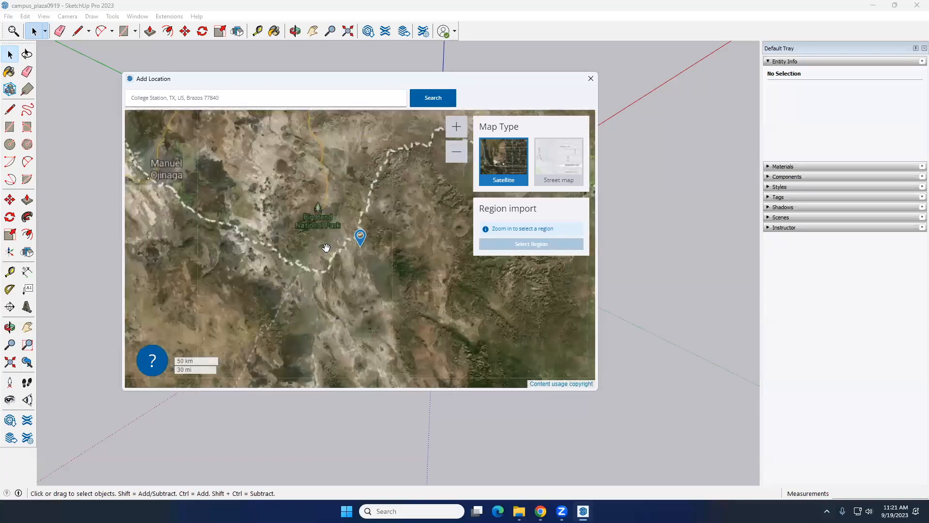
scroll(304, 239, "up", 3)
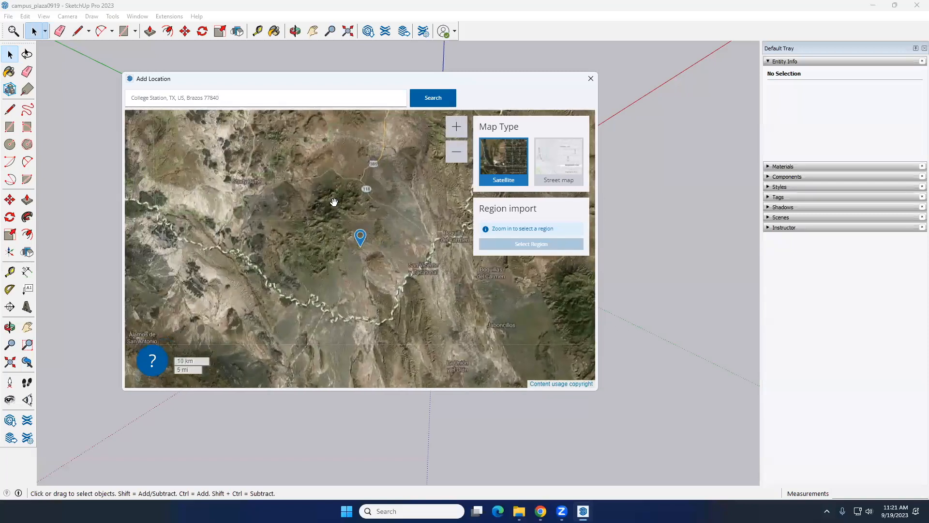
Import a DigitalGlobe region covering the rugged mountain ridges in Big Bend, enlarging the default selection area first
scroll(323, 217, "down", 2)
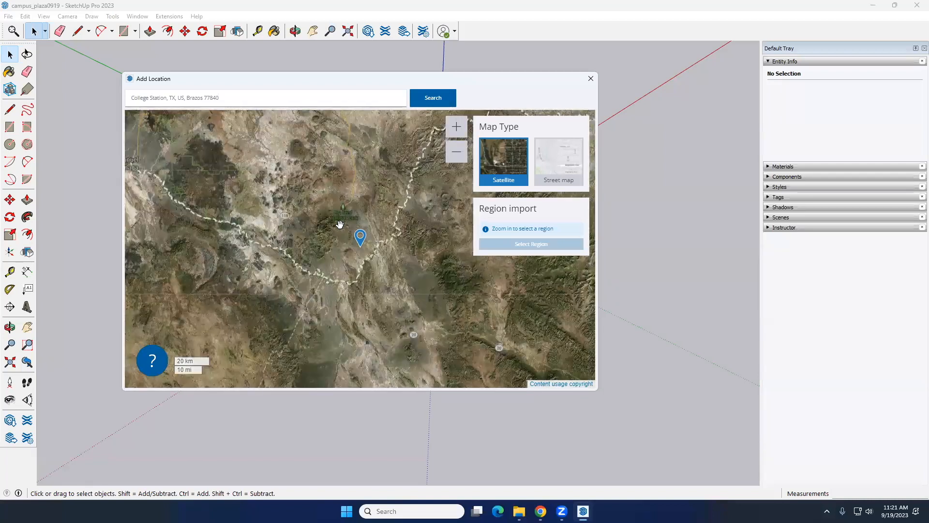
scroll(356, 247, "up", 2)
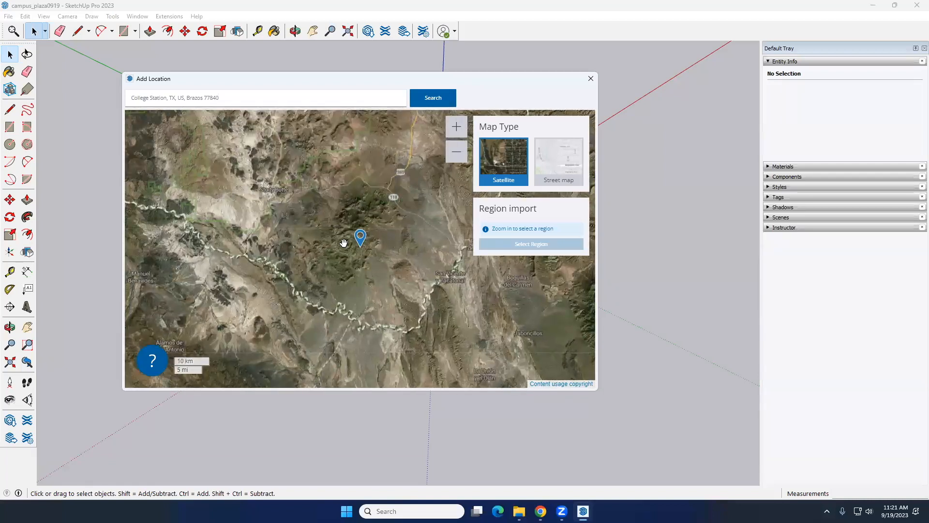
scroll(344, 242, "down", 2)
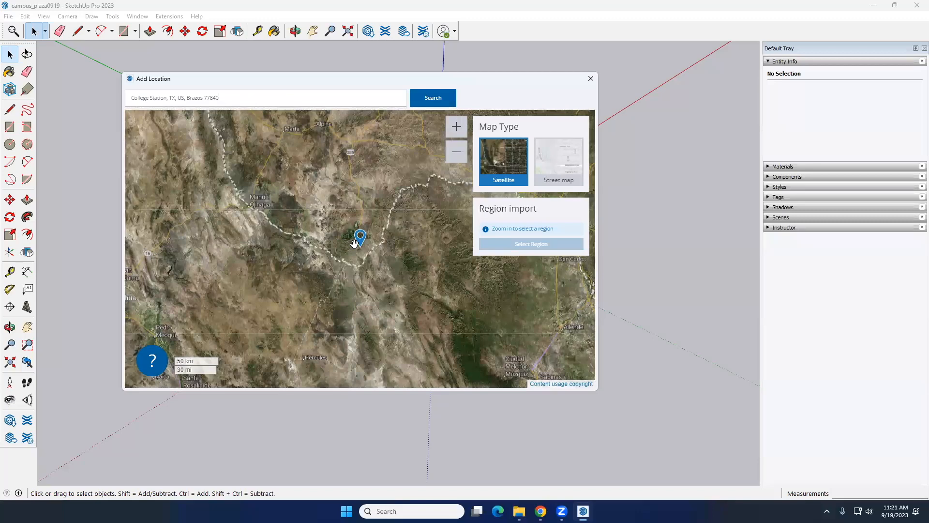
scroll(341, 244, "up", 4)
scroll(350, 235, "up", 2)
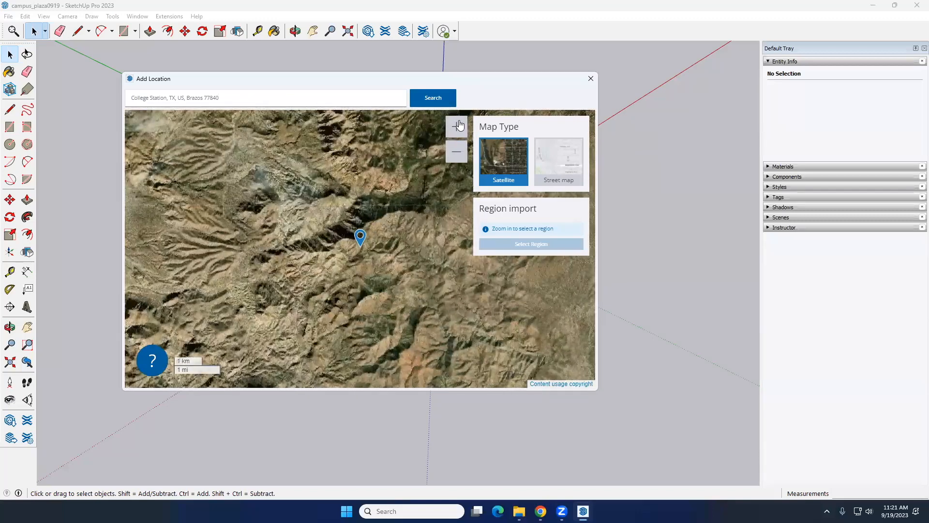
left_click(456, 126)
left_click(456, 127)
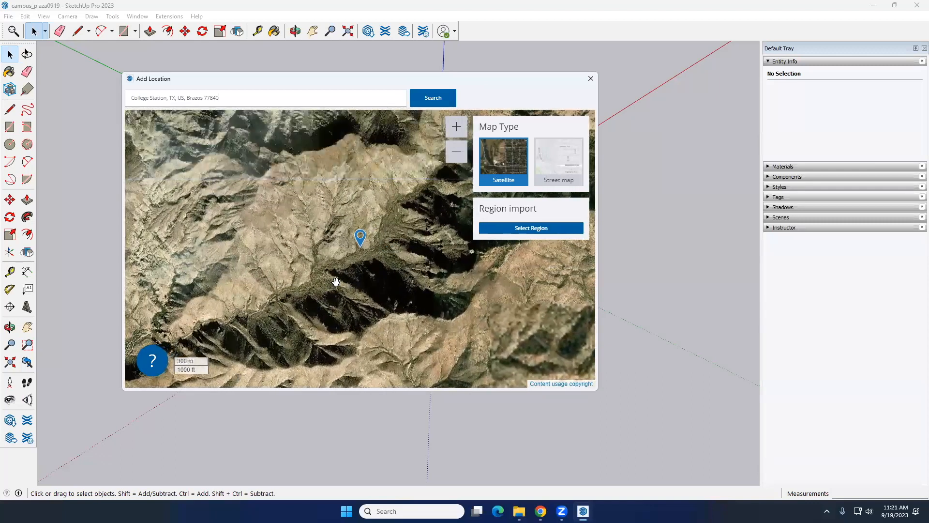
scroll(334, 283, "down", 3)
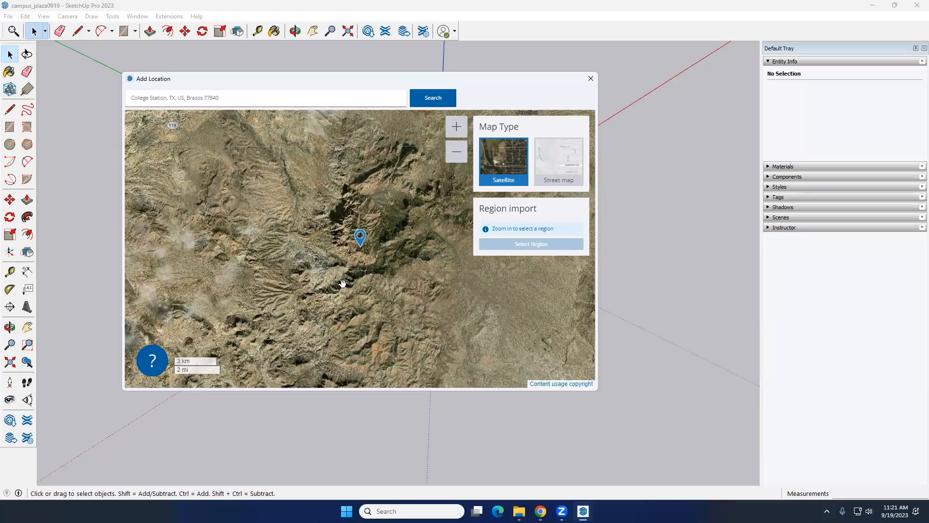
scroll(353, 264, "up", 3)
scroll(348, 275, "up", 2)
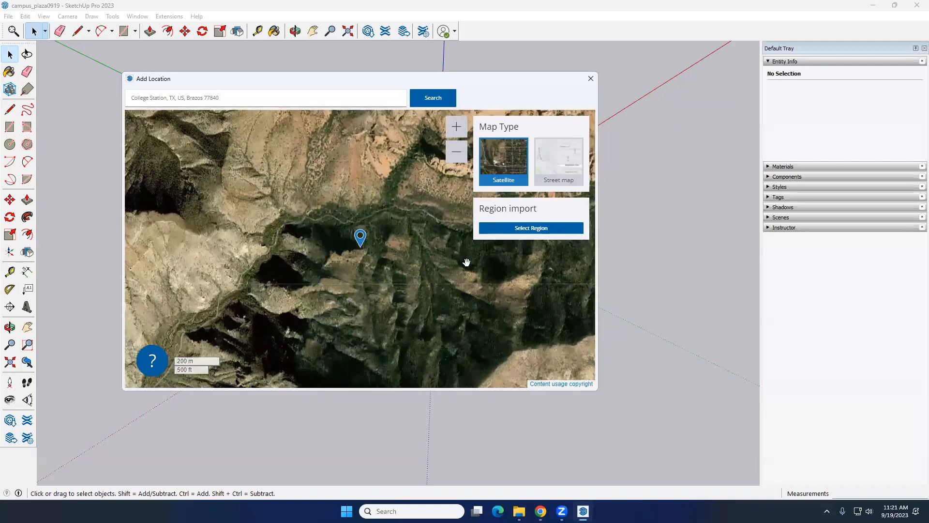
left_click(531, 227)
left_click_drag(243, 179, 205, 132)
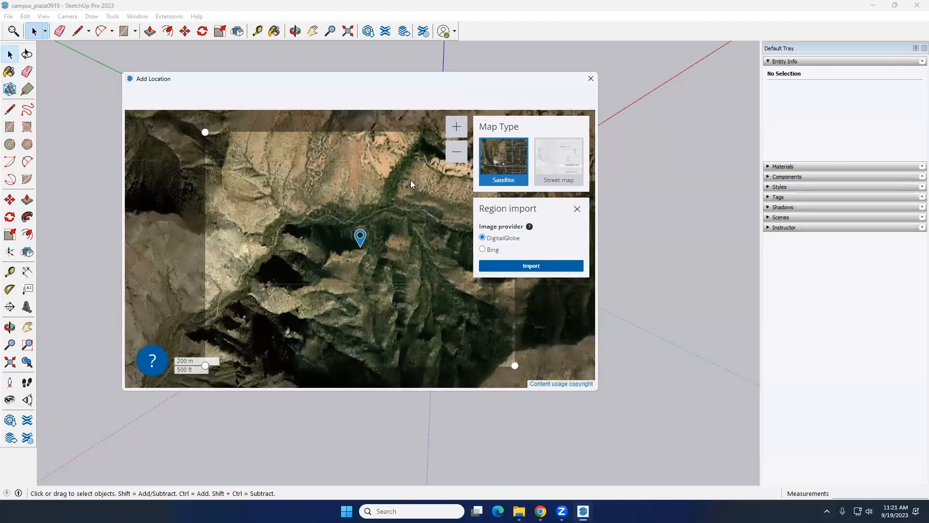
left_click(499, 267)
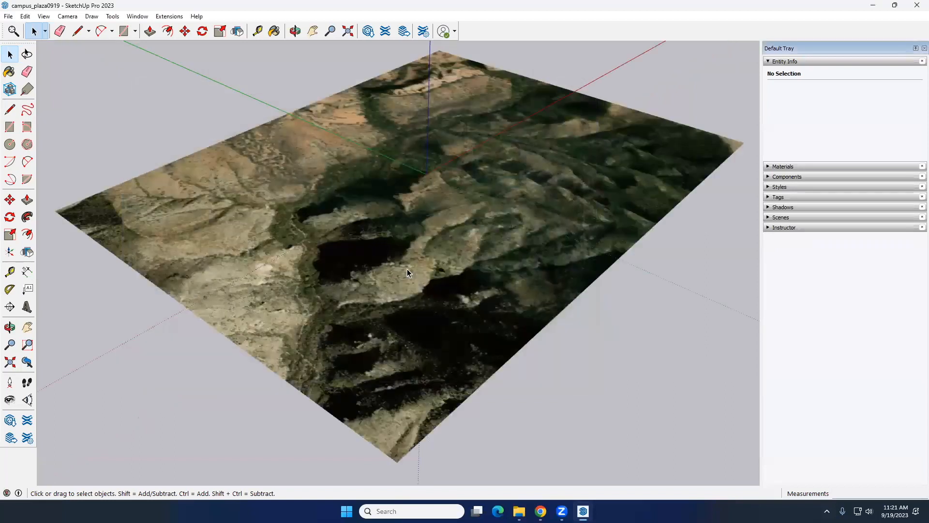
Inspect the flat Big Bend imagery, select the location snapshot and look at its available commands
middle_click_drag(370, 293, 376, 221)
left_click(368, 197)
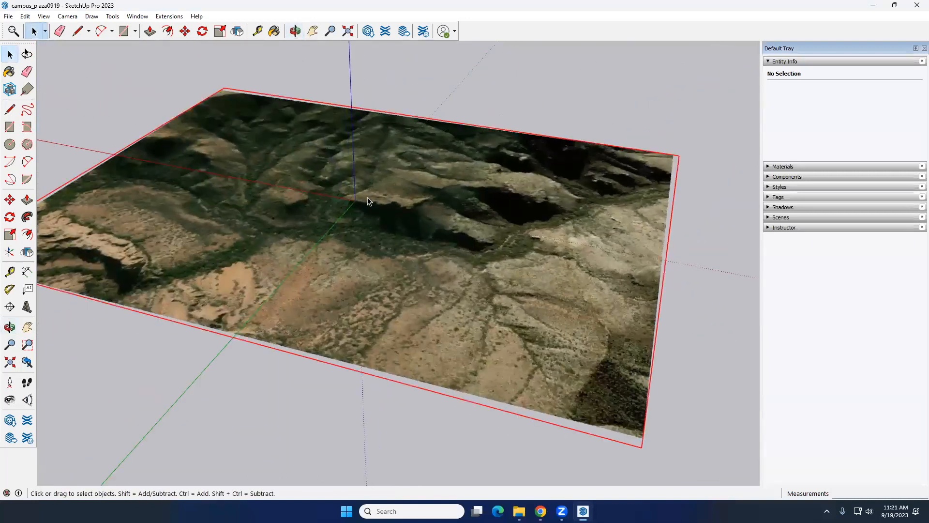
right_click(390, 150)
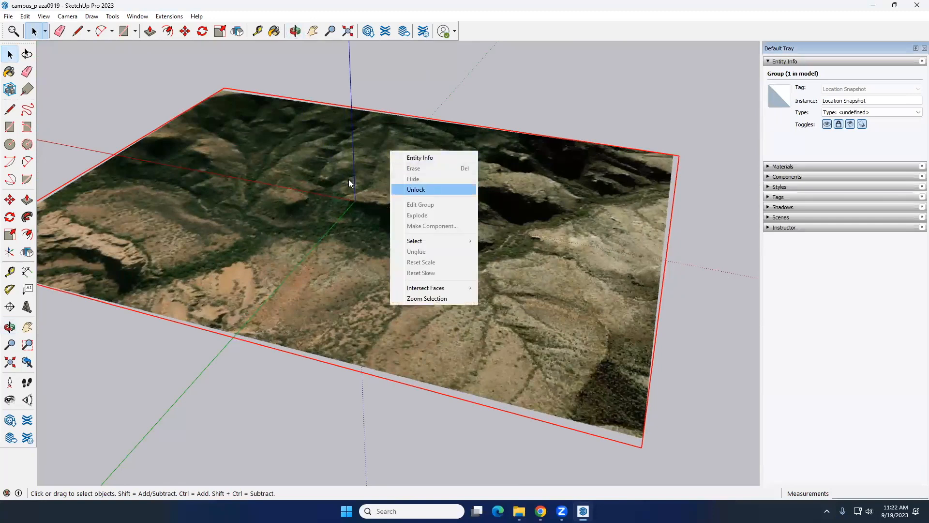
Turn on Show Terrain for the imported Big Bend site
left_click(8, 16)
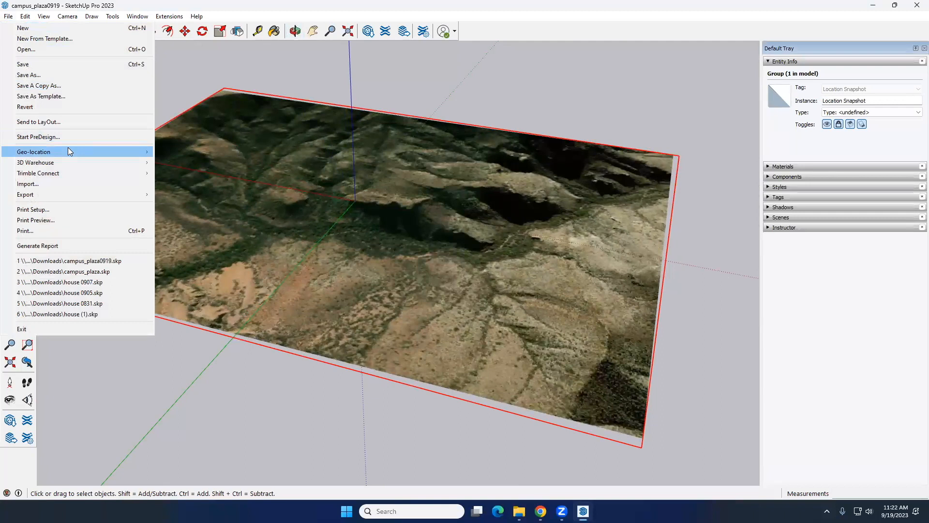
mouse_move(68, 149)
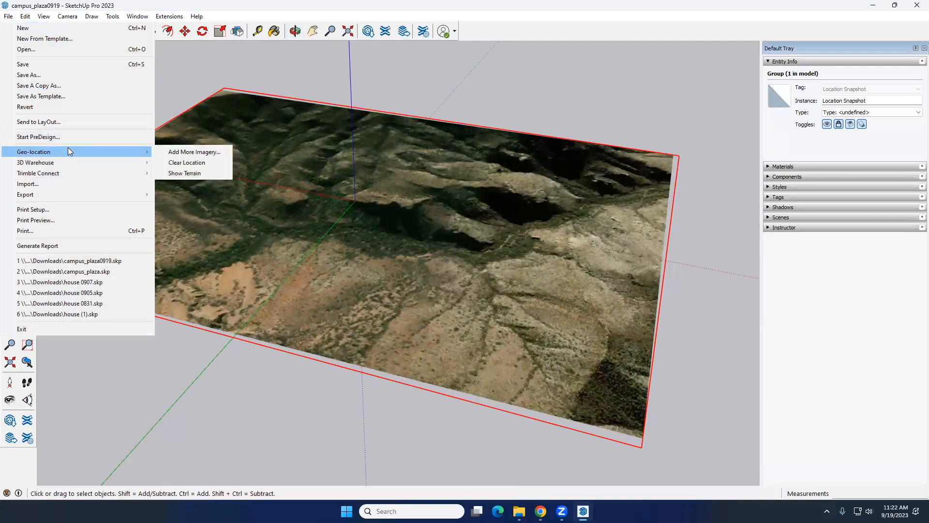
left_click(192, 173)
Examine the 3D mountain terrain from several angles and distances, and check the Show Terrain setting
scroll(421, 203, "down", 4)
middle_click_drag(460, 201, 425, 177)
scroll(426, 177, "up", 3)
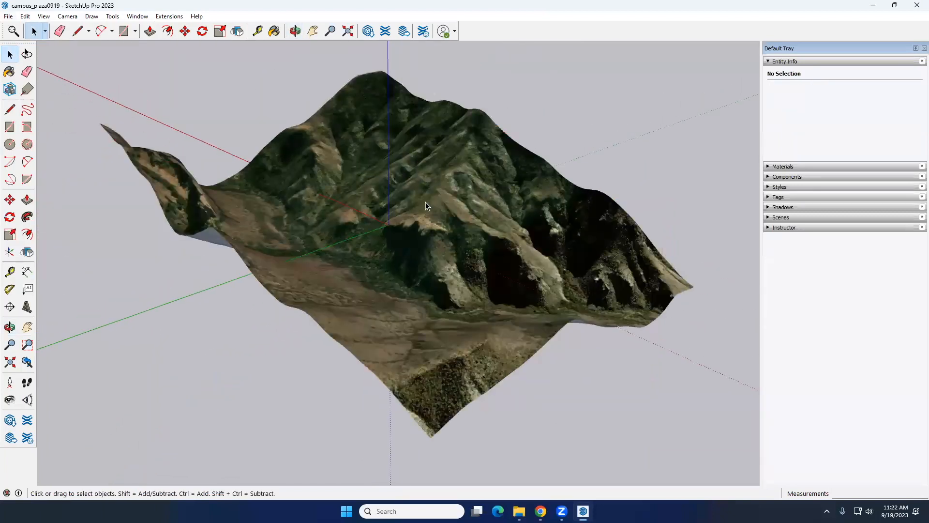
middle_click_drag(416, 217, 370, 151)
middle_click_drag(383, 267, 365, 274)
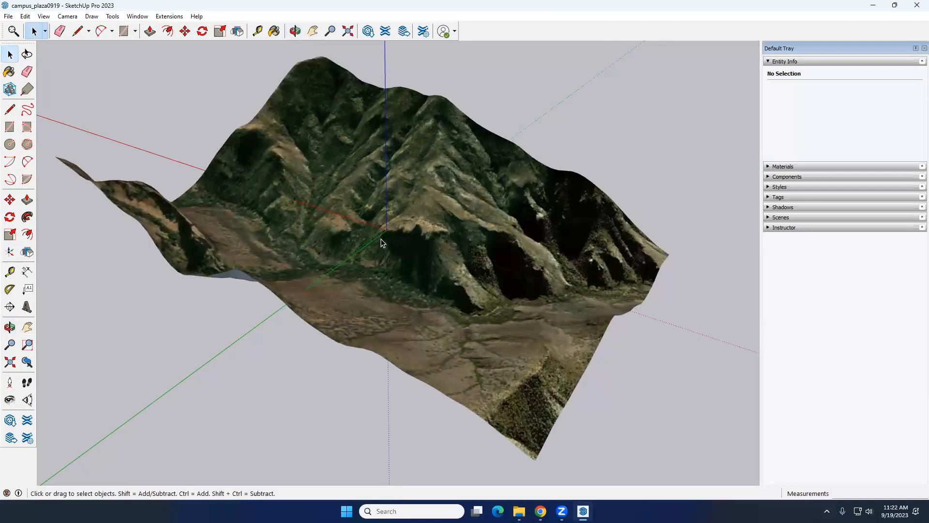
scroll(381, 240, "down", 5)
middle_click_drag(382, 239, 285, 207)
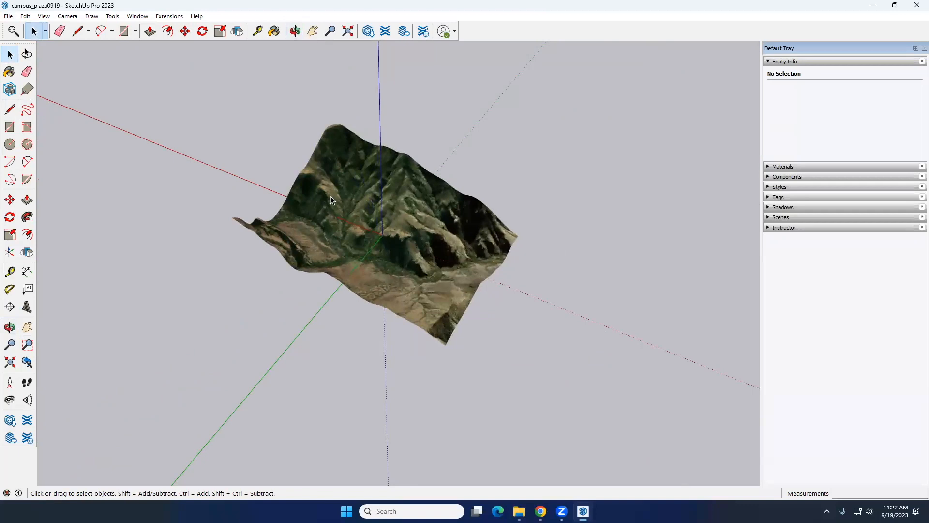
left_click(8, 16)
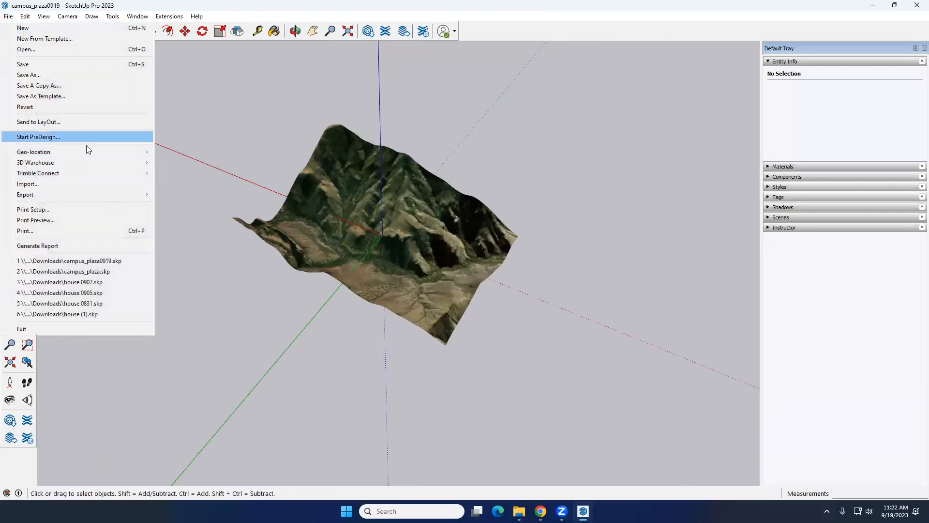
mouse_move(87, 151)
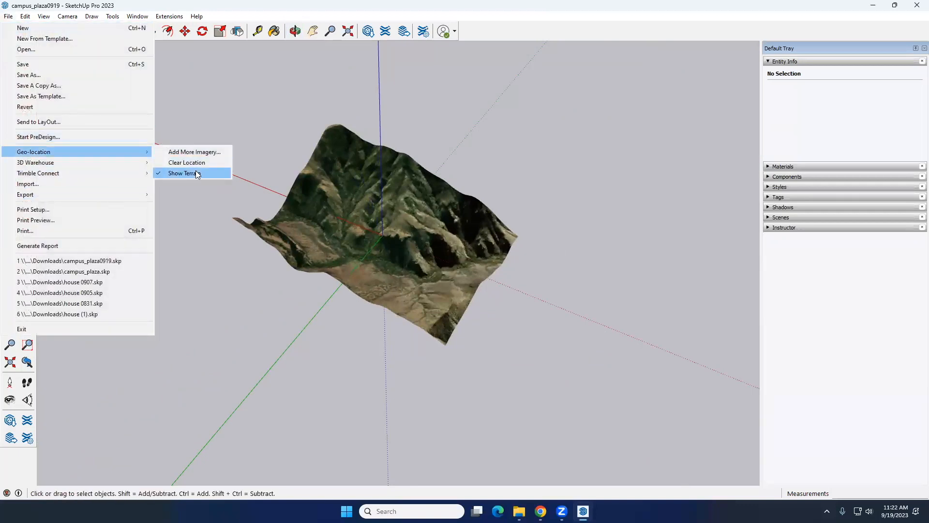
left_click(345, 31)
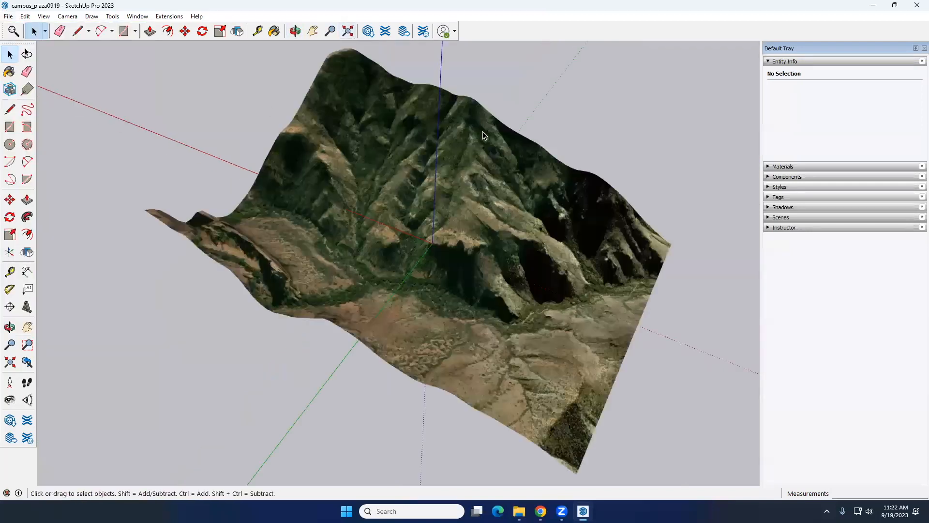
left_click(391, 195)
scroll(388, 201, "down", 5)
middle_click_drag(281, 242, 425, 216)
left_click(239, 196)
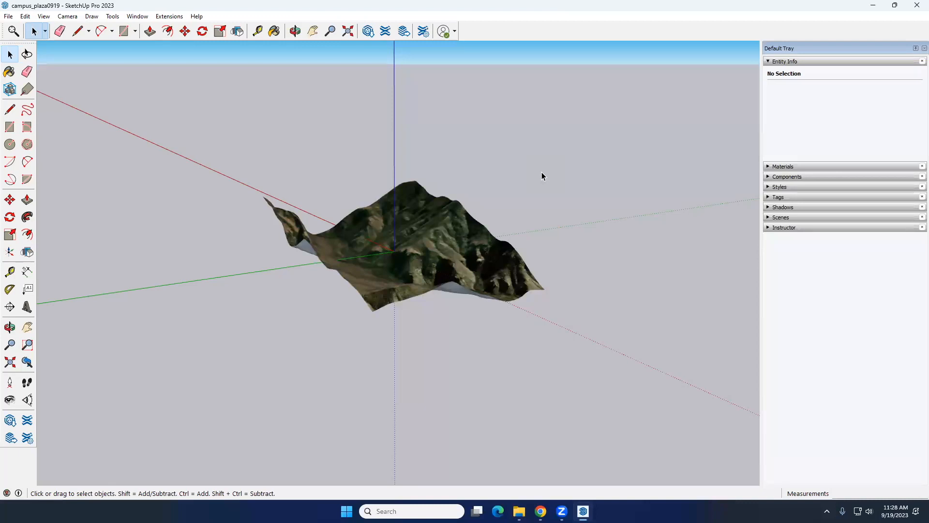
Select the Location Terrain group and unlock it
left_click(435, 243)
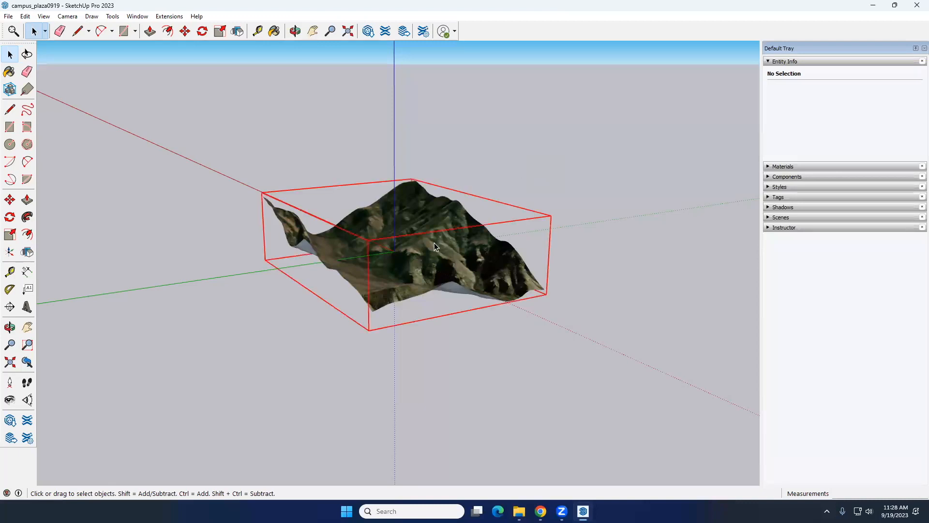
middle_click_drag(323, 236, 503, 239)
middle_click_drag(587, 126, 444, 258)
left_click(440, 229)
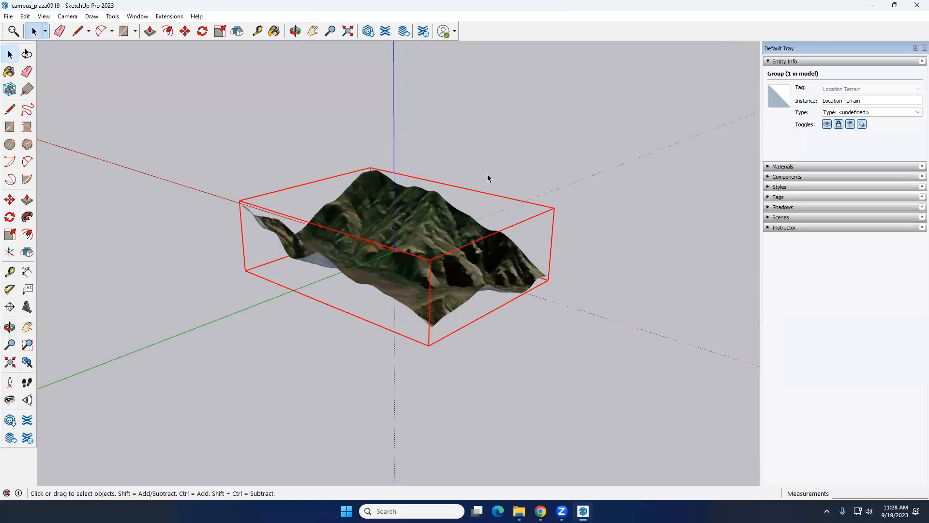
left_click(839, 125)
left_click(839, 124)
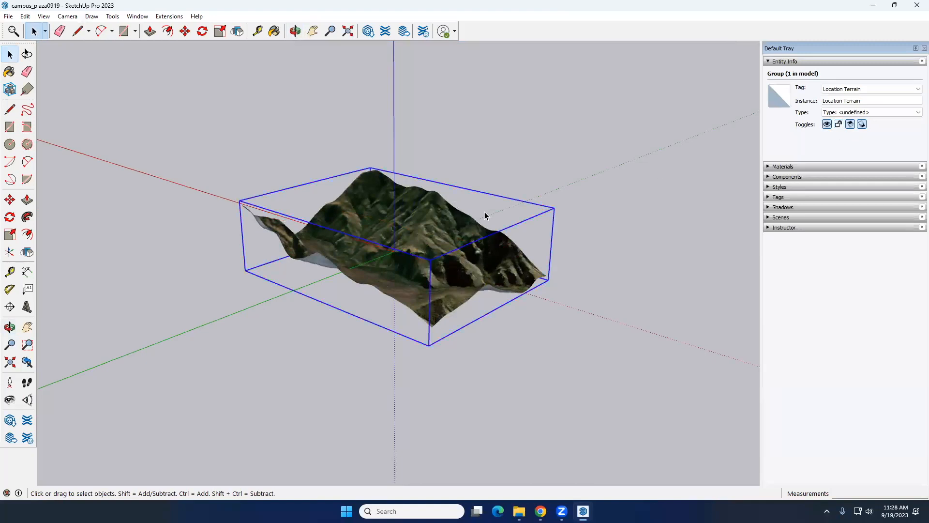
Copy the unlocked terrain group with Move, placing one copy along the red axis and another behind the original
left_click(445, 242)
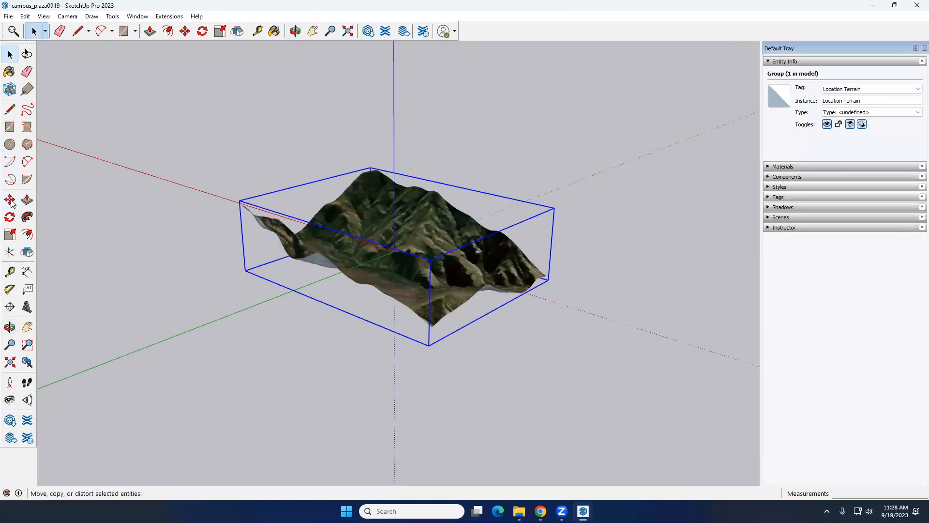
key("m")
key("ctrl")
left_click(457, 310)
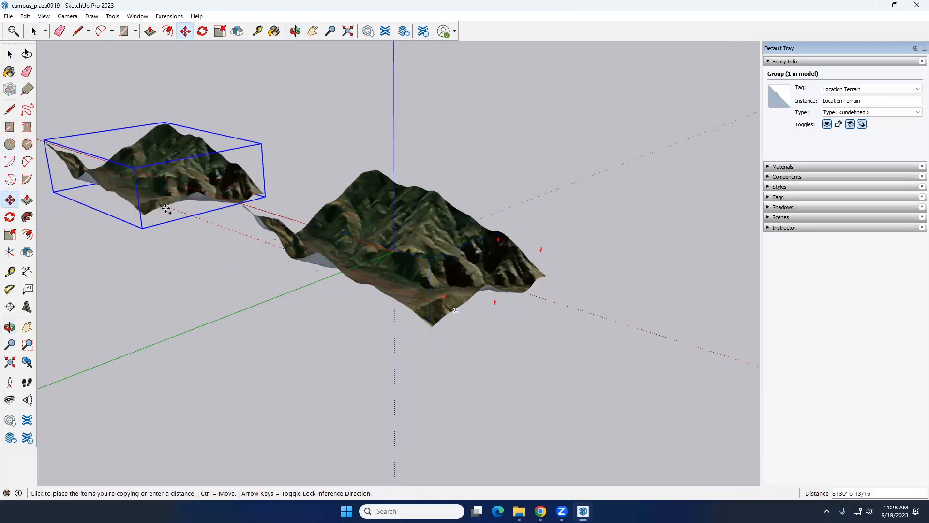
left_click(519, 118)
key("space")
Delete both copies of the terrain group, keeping only the original at the origin
left_click(261, 188)
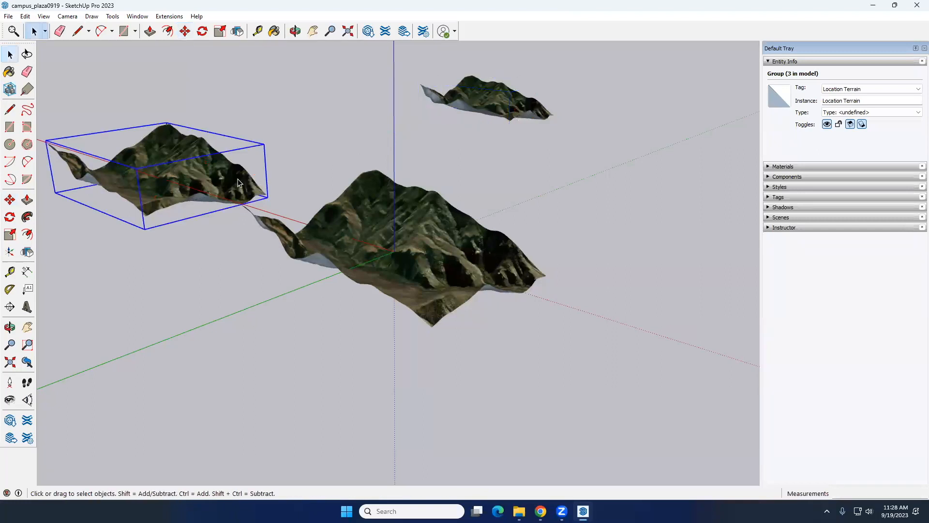
key("Delete")
key("Delete")
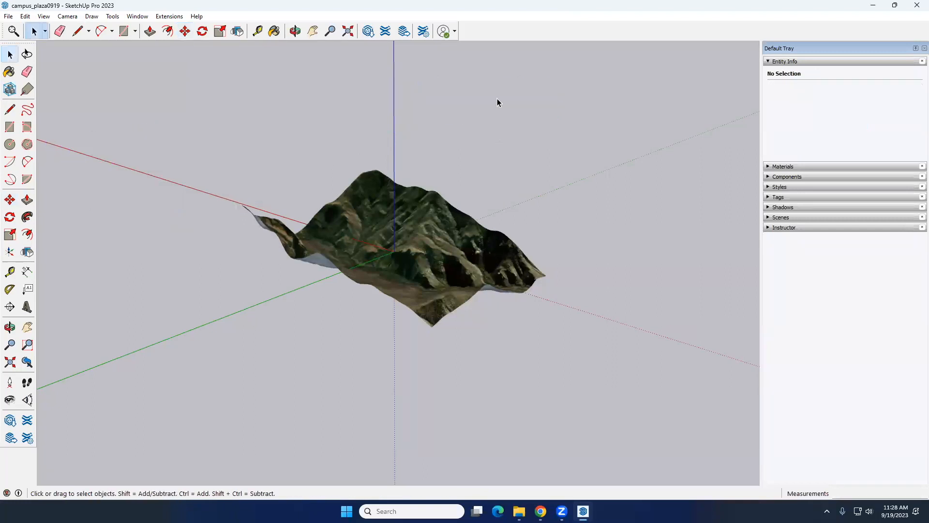
Select the Location Terrain group, lock it, and unlock it again
left_click(431, 257)
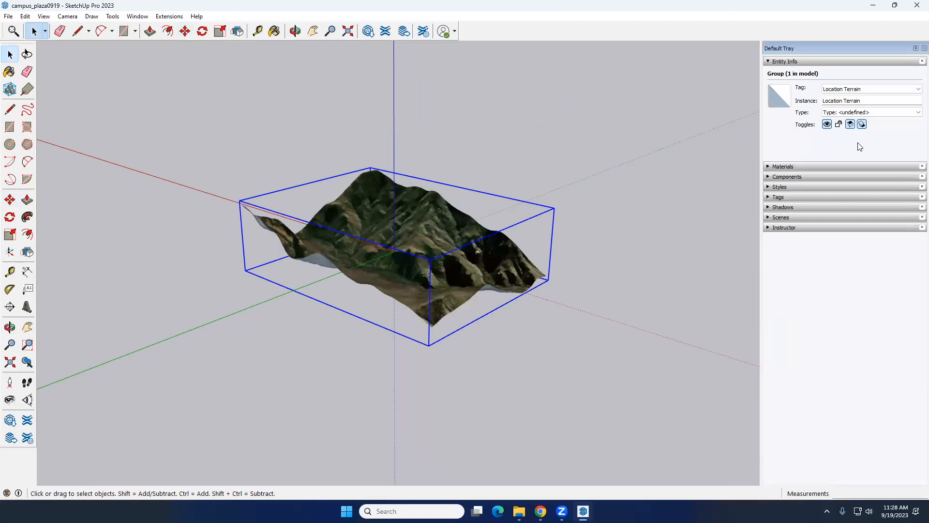
right_click(433, 222)
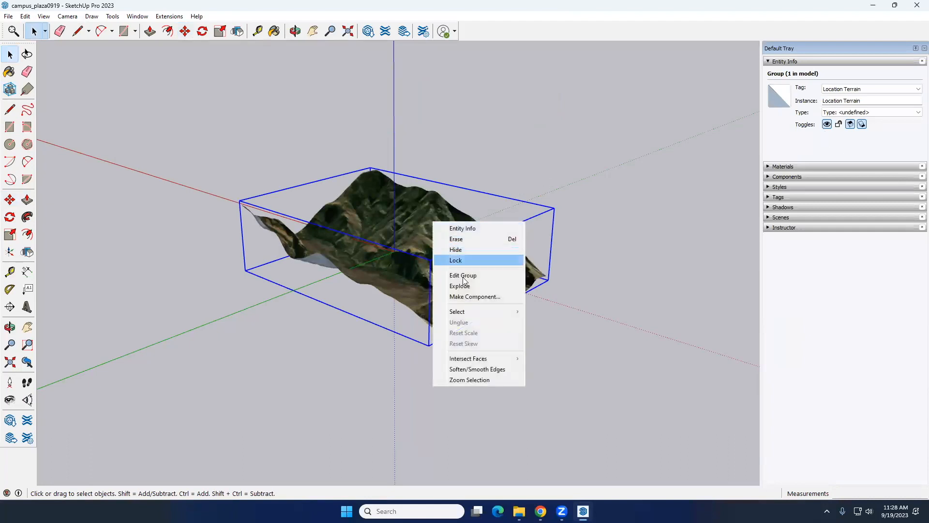
left_click(467, 260)
right_click(441, 240)
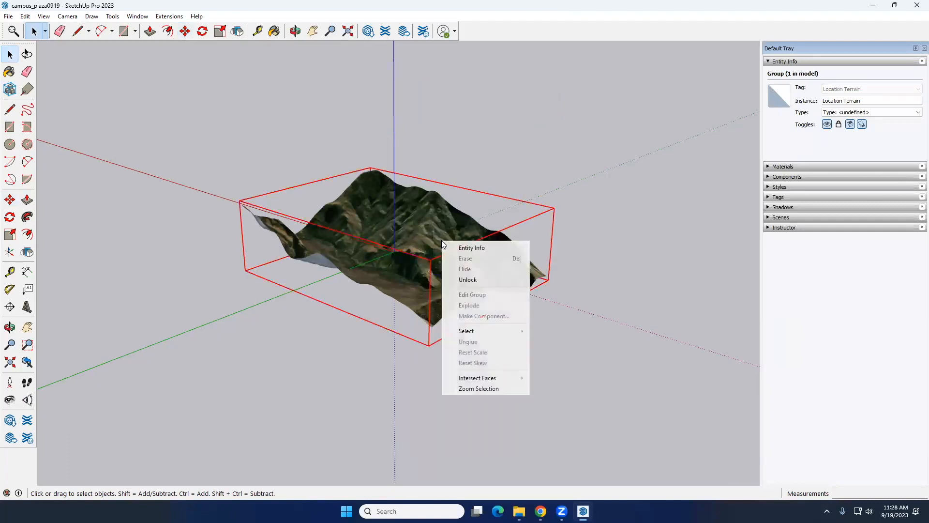
left_click(466, 279)
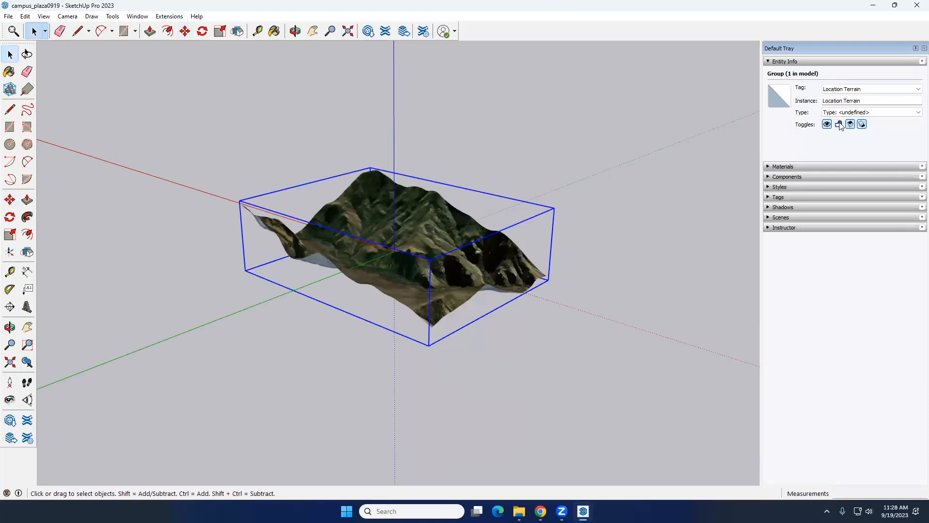
Examine the unlocked terrain group from different angles and distances
left_click(531, 151)
left_click(445, 220)
left_click(574, 88)
left_click(434, 208)
middle_click_drag(413, 251, 361, 270)
scroll(378, 239, "up", 6)
scroll(373, 263, "down", 8)
left_click(315, 300)
middle_click_drag(315, 300, 437, 292)
scroll(439, 260, "up", 4)
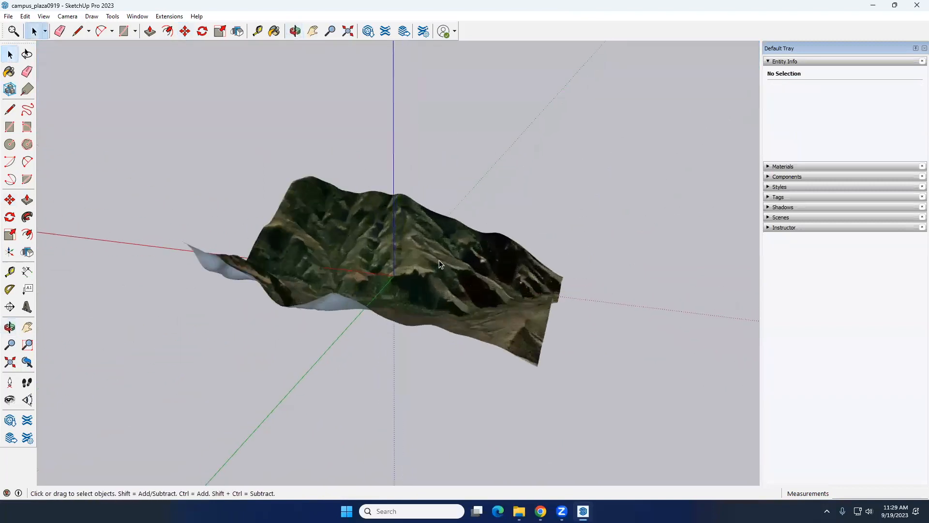
scroll(440, 260, "down", 2)
left_click(440, 260)
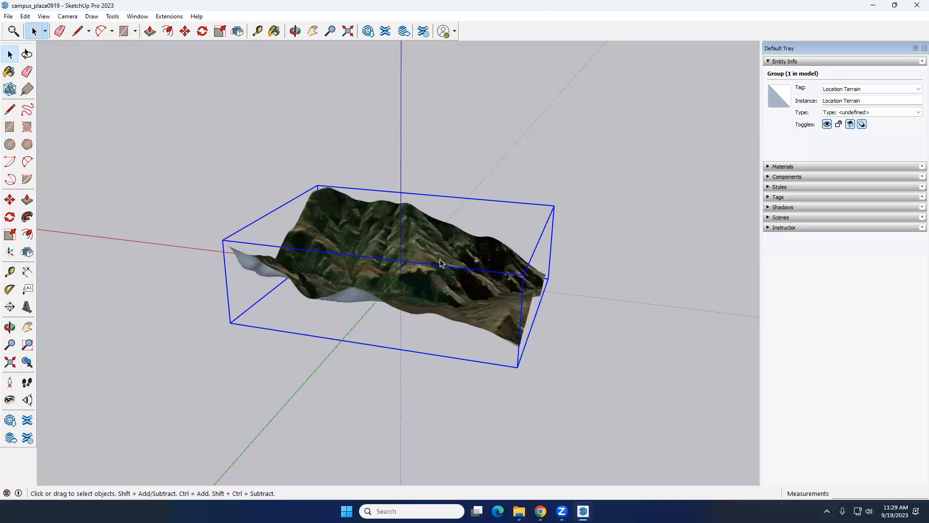
Draw a flat rectangle on the ground beside the terrain, with one side about 4,531' long
left_click(11, 127)
scroll(290, 170, "down", 3)
left_click(97, 226)
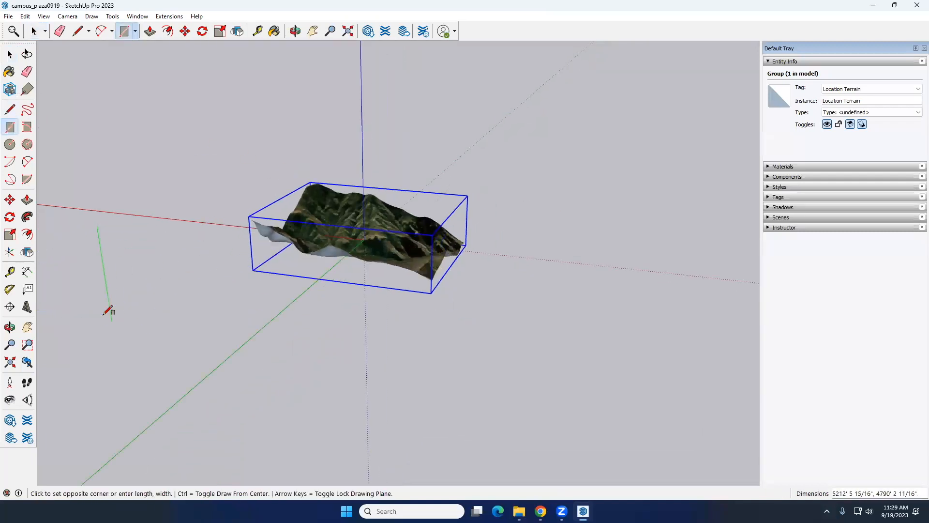
left_click(108, 311)
middle_click_drag(170, 264, 276, 303)
key("space")
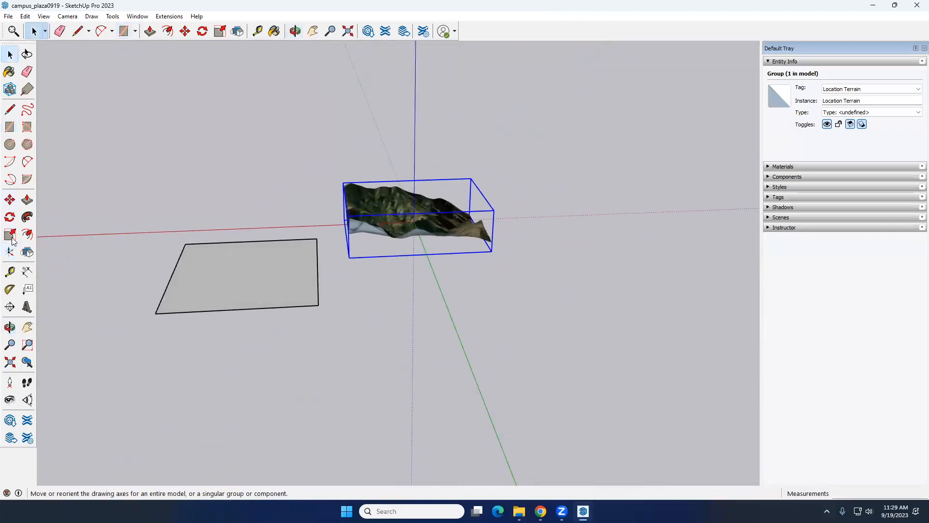
Draw a second flat rectangle, about 4,305' by 9,120', overlapping the first one on the ground
left_click(10, 127)
left_click(125, 212)
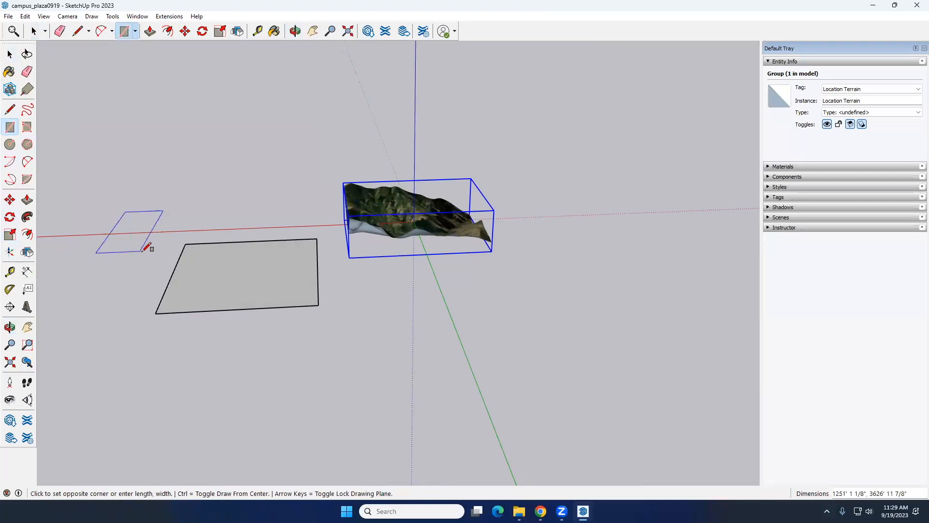
left_click(226, 336)
key("space")
left_click(297, 359)
Select the separate faces made by the overlap, and undo the second rectangle
left_click(208, 264)
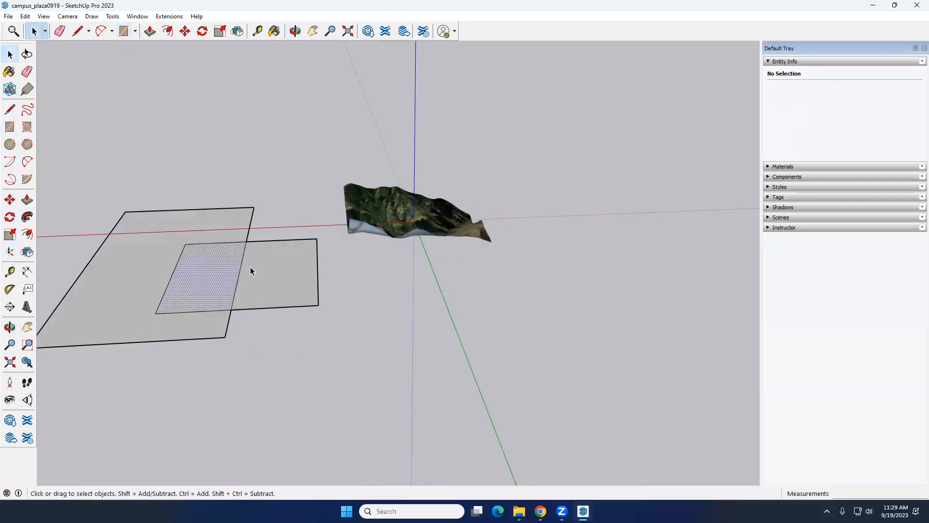
left_click(264, 270)
left_click(209, 275)
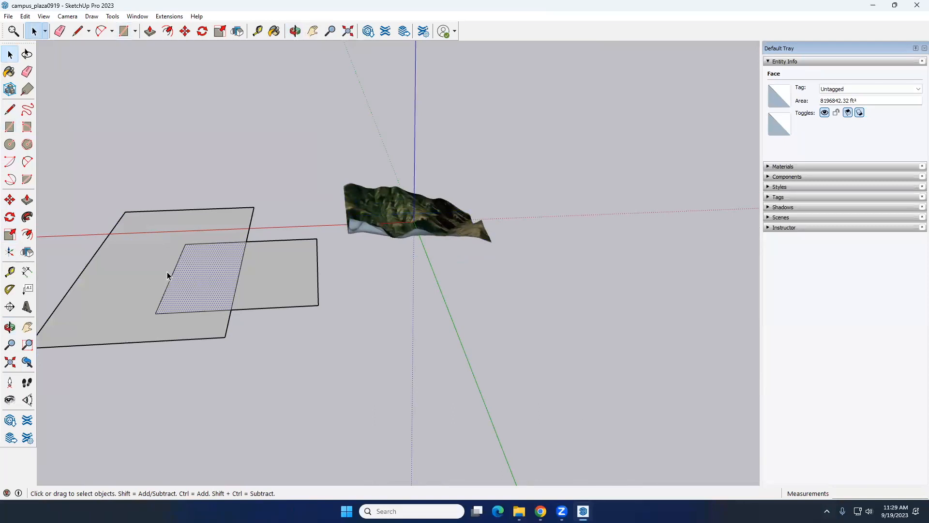
key("ctrl+z")
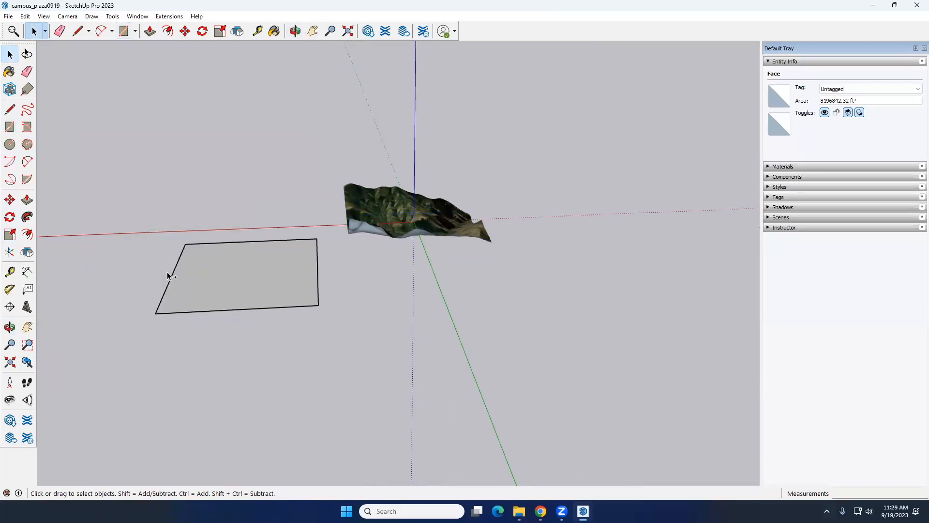
Move the rectangle's outer short edge upward so the face slopes up away from the terrain
left_click(170, 278)
middle_click_drag(170, 277, 191, 237)
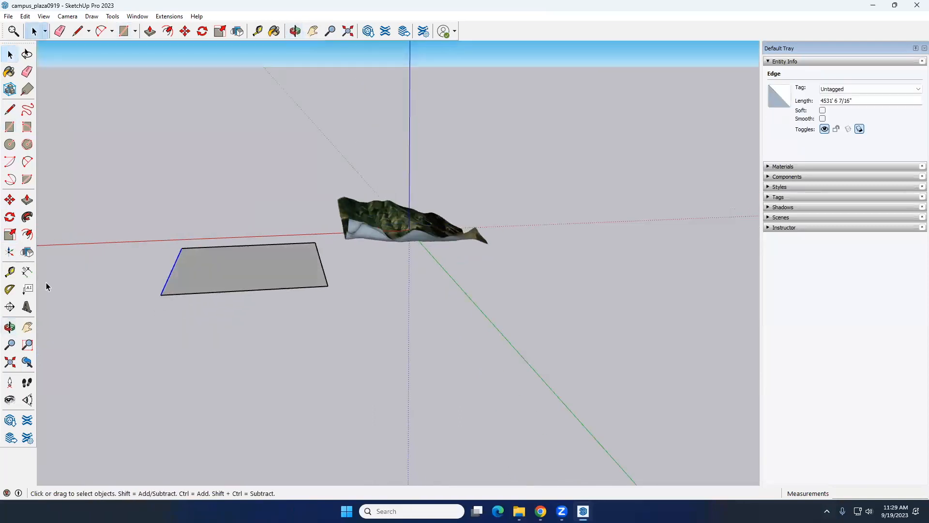
left_click(10, 200)
left_click(162, 294)
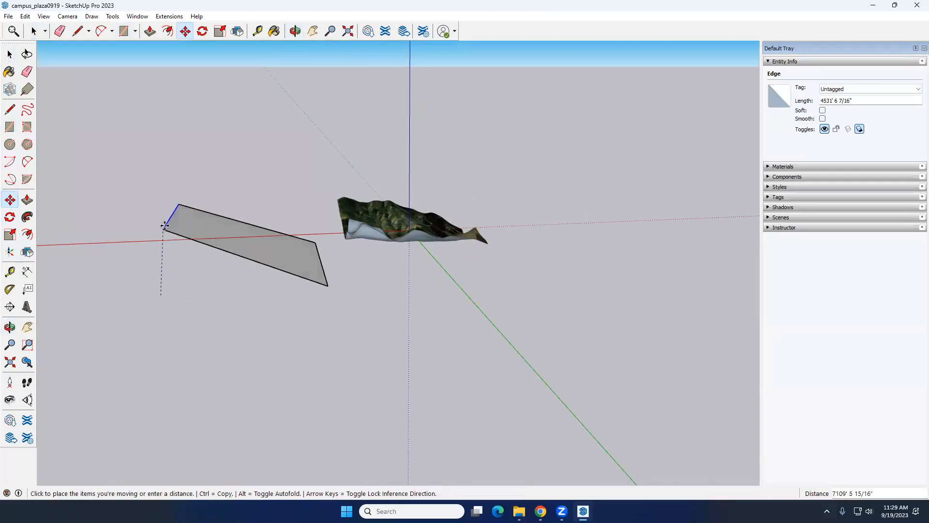
left_click(149, 187)
key("space")
middle_click_drag(261, 325, 230, 356)
left_click(187, 292)
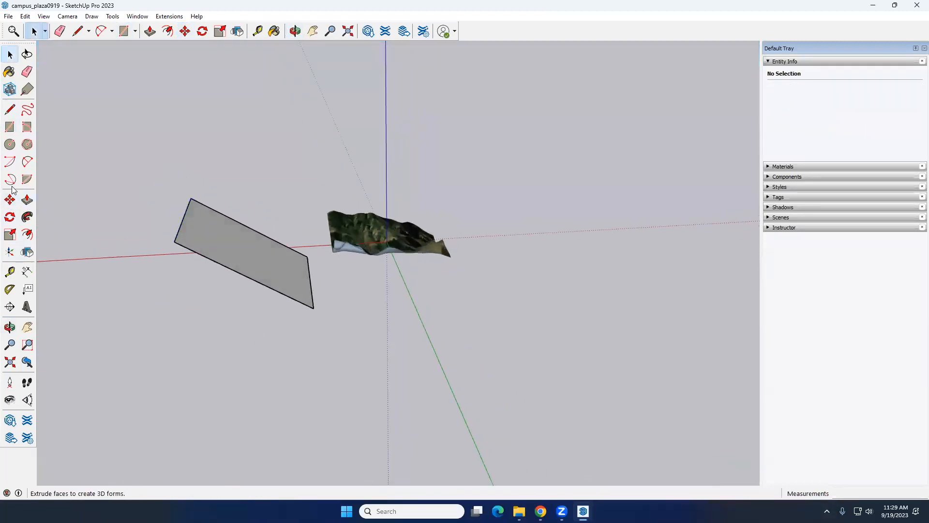
Draw a vertical rectangle next to the sloped face
left_click(10, 127)
middle_click_drag(168, 269, 201, 211)
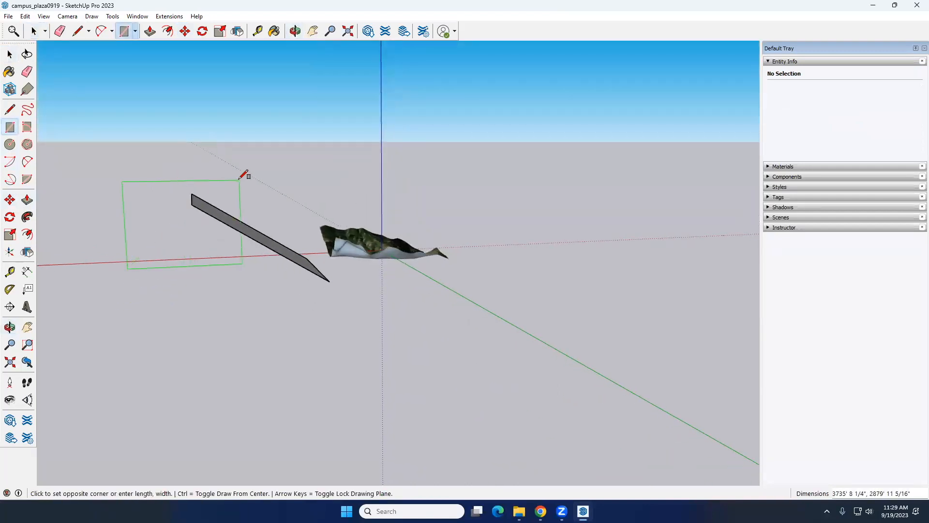
left_click(257, 171)
key("space")
Select the vertical rectangle with its edges and move it so that it crosses through the sloped face
middle_click_drag(300, 315, 160, 169)
scroll(376, 213, "up", 4)
double_click(374, 215)
left_click(10, 200)
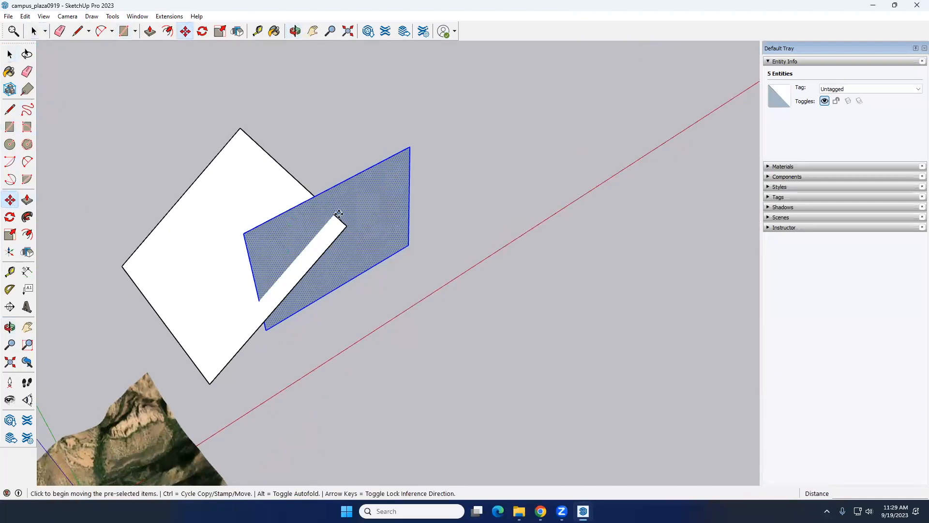
left_click(331, 208)
left_click(286, 172)
key("space")
middle_click_drag(379, 242, 432, 242)
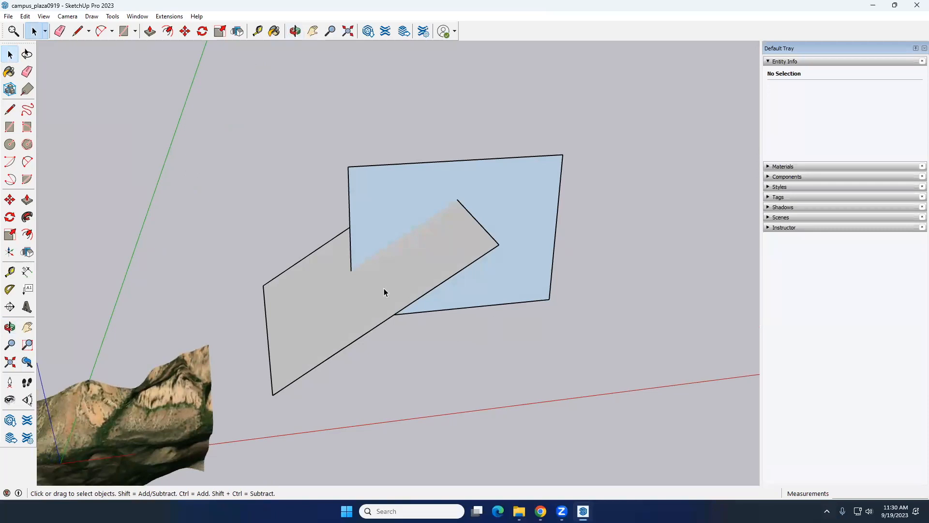
Select the sloped and vertical faces in turn and examine the line where they cross
double_click(361, 297)
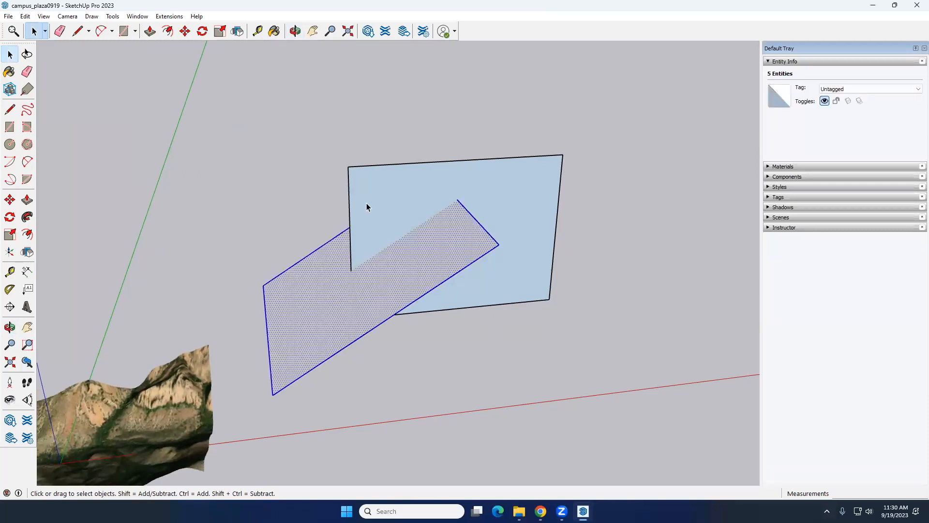
double_click(389, 188)
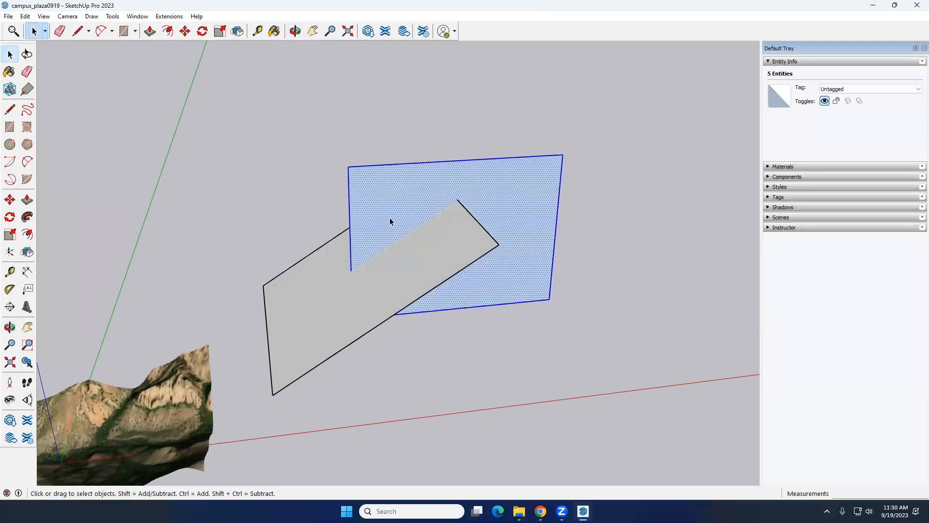
scroll(375, 268, "up", 1)
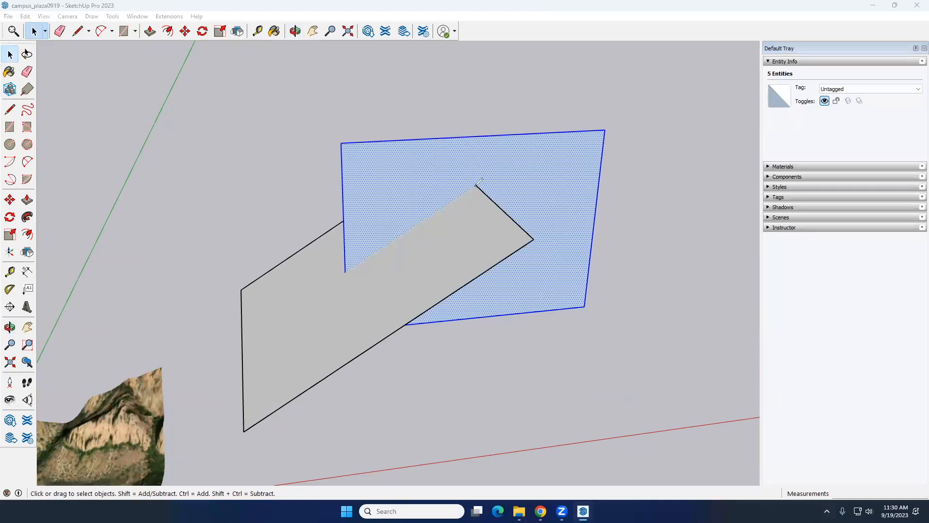
left_click_drag(475, 186, 348, 267)
left_click(257, 120)
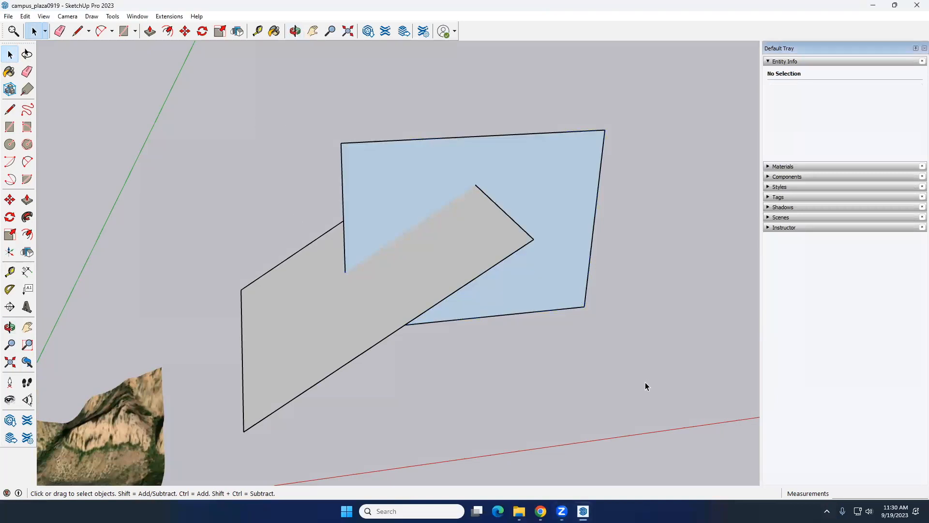
Select both crossing rectangles with their edges and intersect their faces with the selection
double_click(348, 336)
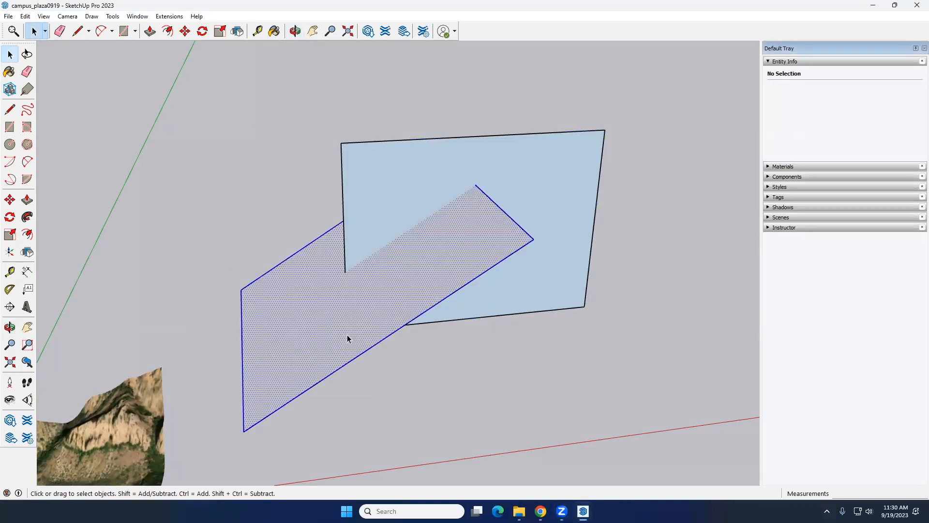
double_click(378, 169, "ctrl")
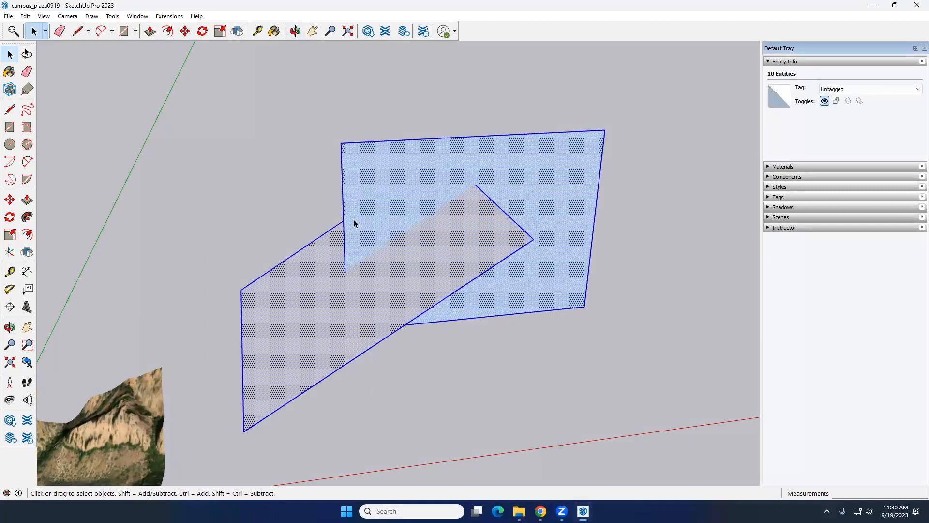
right_click(405, 174)
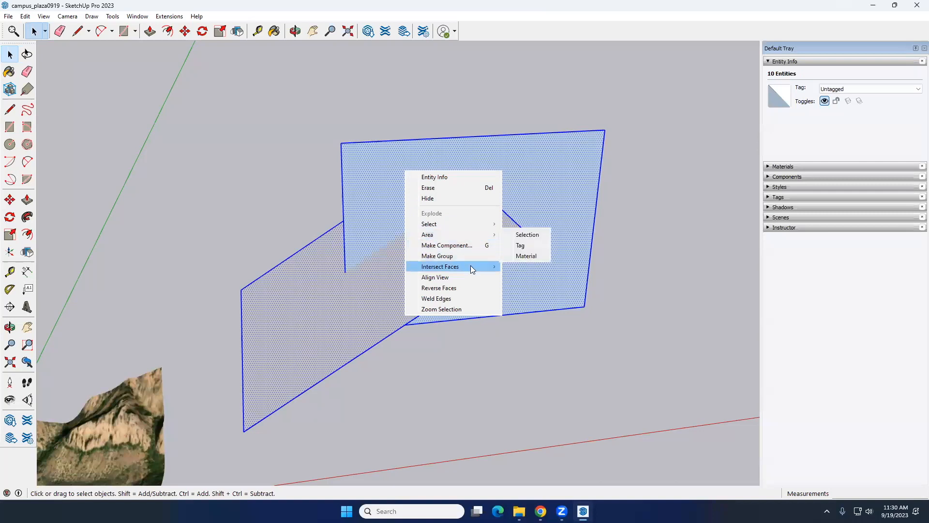
mouse_move(472, 269)
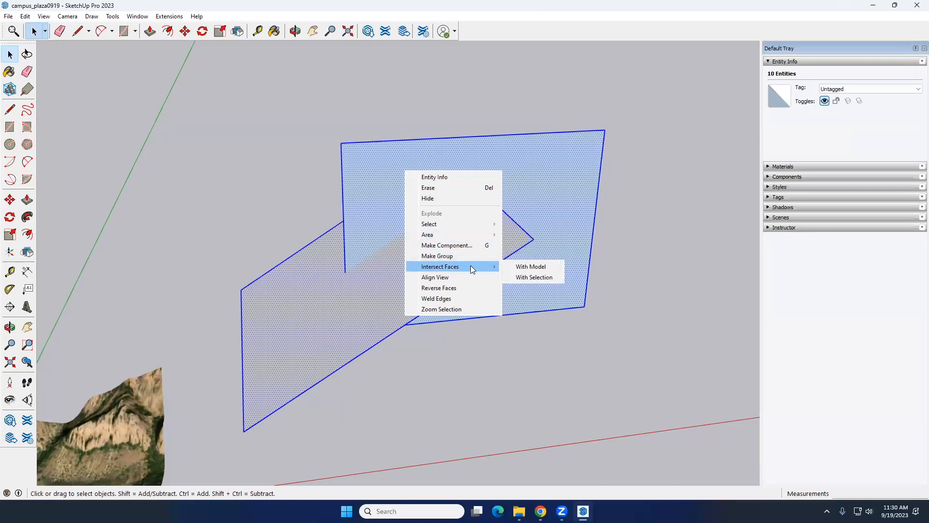
left_click(532, 278)
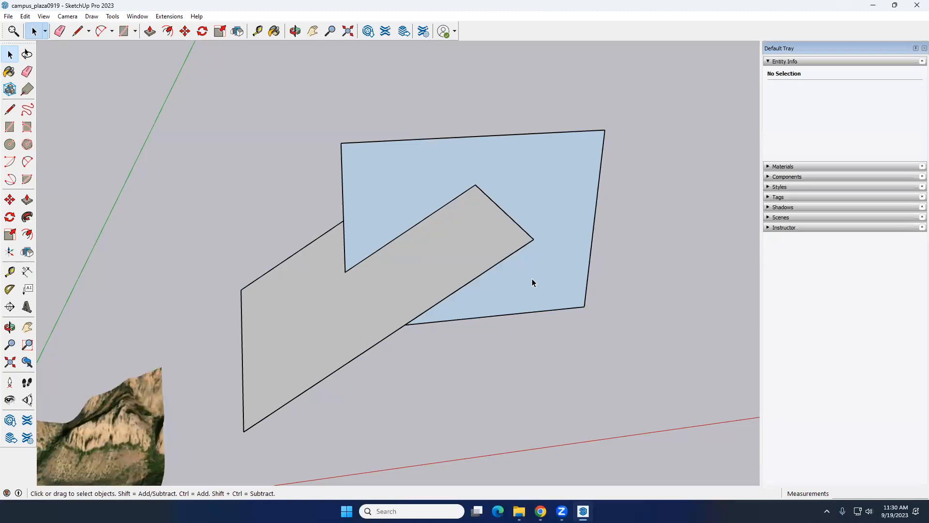
Select the new edge where the faces cross, undo the intersection, and redo it
left_click(428, 220)
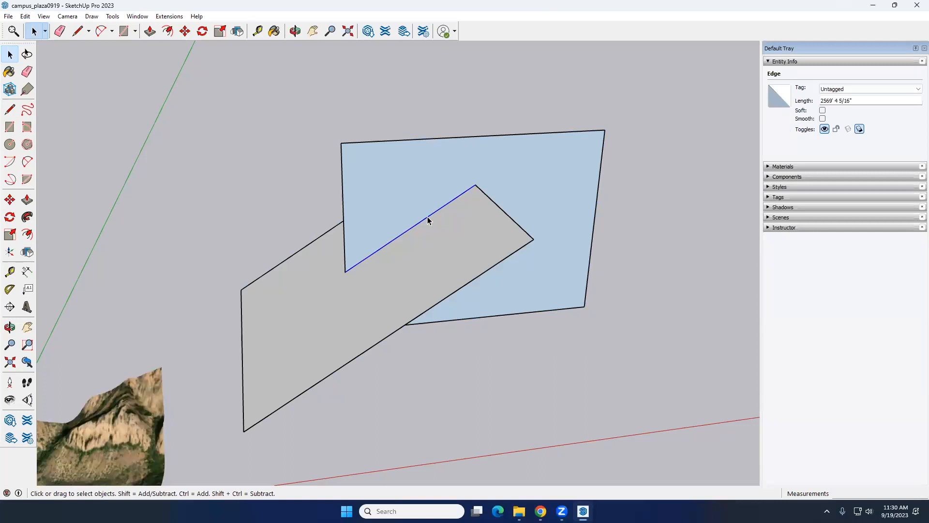
key("ctrl+z")
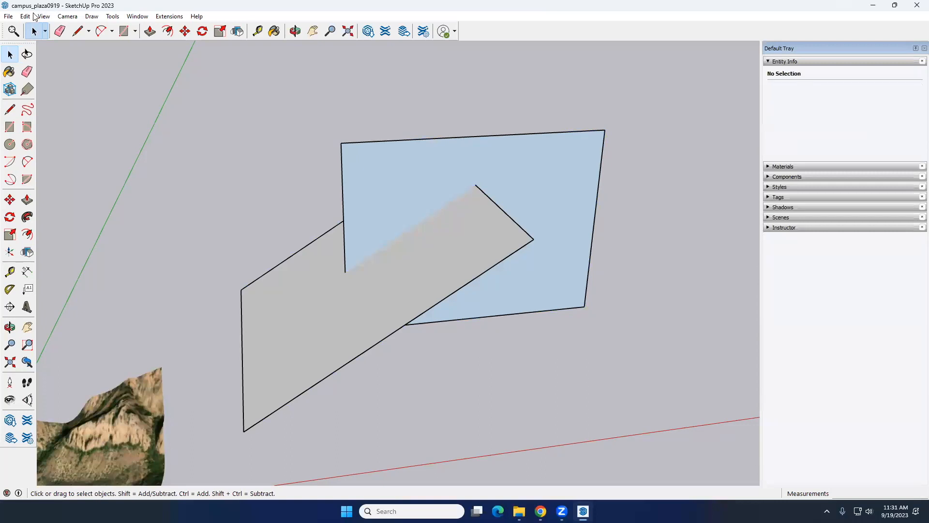
left_click(27, 16)
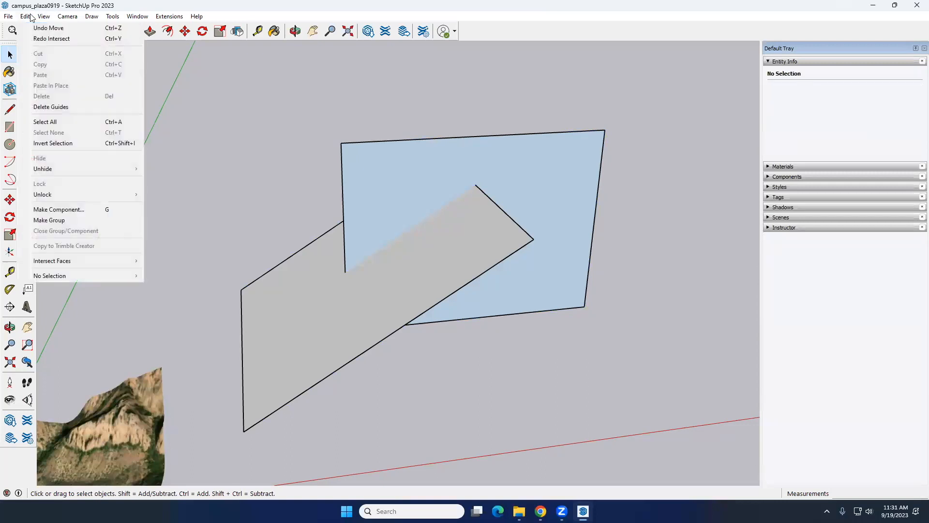
left_click(43, 38)
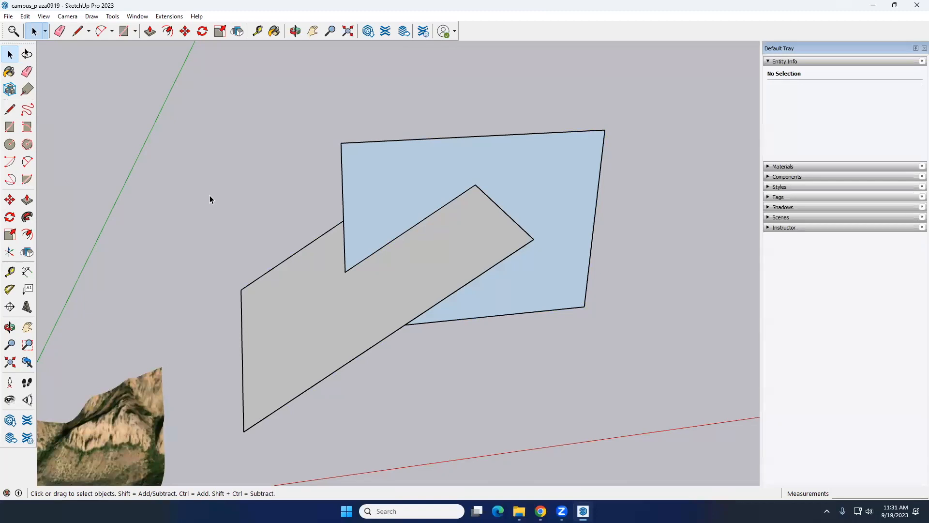
Select all the intersected rectangle geometry and move it farther away from the terrain
scroll(303, 198, "down", 5)
triple_click(382, 235)
middle_click_drag(332, 288, 279, 297)
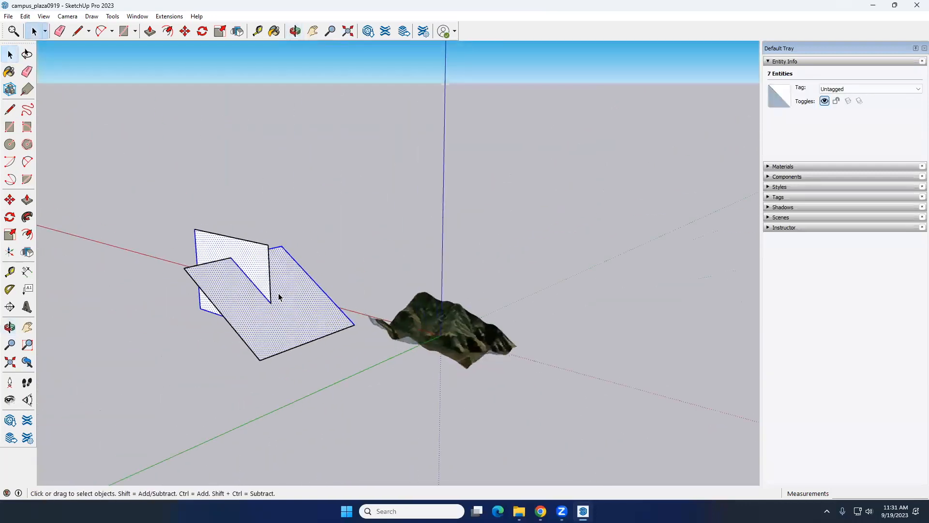
left_click(356, 384)
mouse_move(356, 384)
middle_mouse_down()
mouse_move(336, 377)
mouse_move(369, 380)
mouse_move(358, 394)
middle_mouse_up()
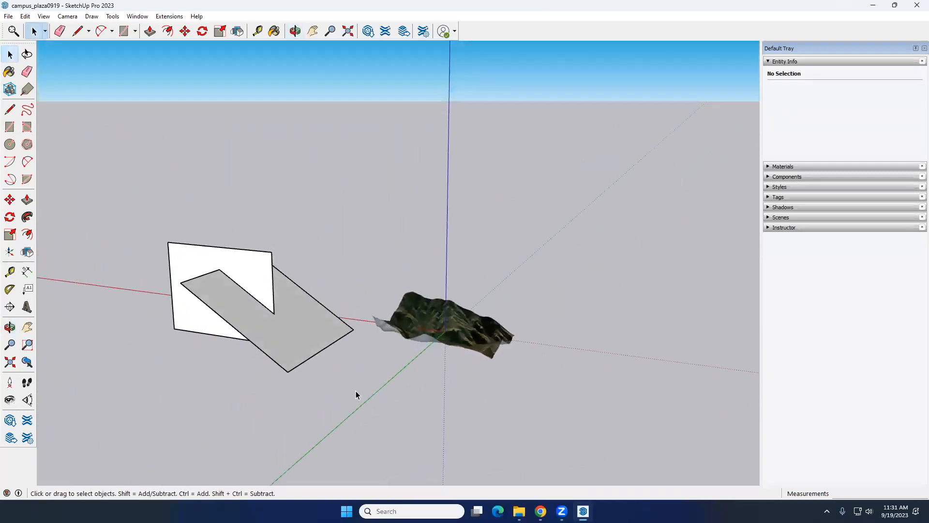
left_click_drag(124, 214, 121, 211)
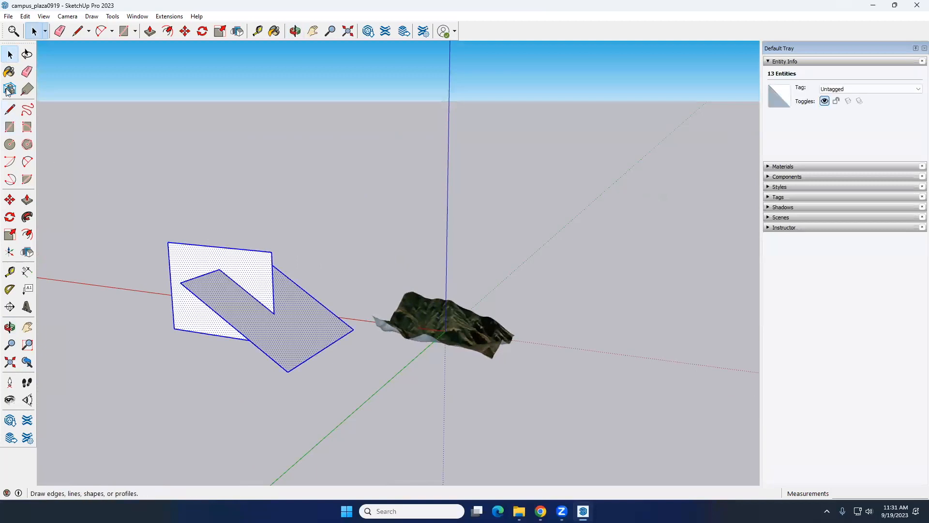
left_click(185, 31)
left_click(171, 324)
left_click(94, 265)
key("space")
Draw a large horizontal rectangle that extends past the terrain on all sides
key("r")
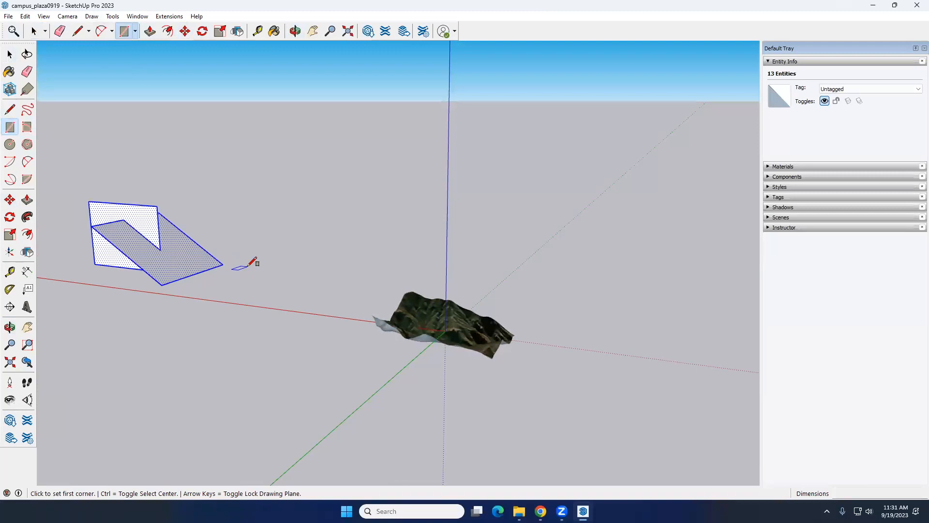
middle_click_drag(356, 427, 344, 375)
left_click(390, 291)
left_click(537, 455)
mouse_move(525, 438)
middle_mouse_down()
mouse_move(490, 318)
mouse_move(444, 386)
middle_mouse_up()
Select the terrain together with the large rectangle and intersect their faces with the selection
scroll(423, 386, "up", 4)
middle_click_drag(369, 389, 484, 393)
left_click_drag(558, 423, 260, 285)
left_click_drag(132, 222, 132, 221)
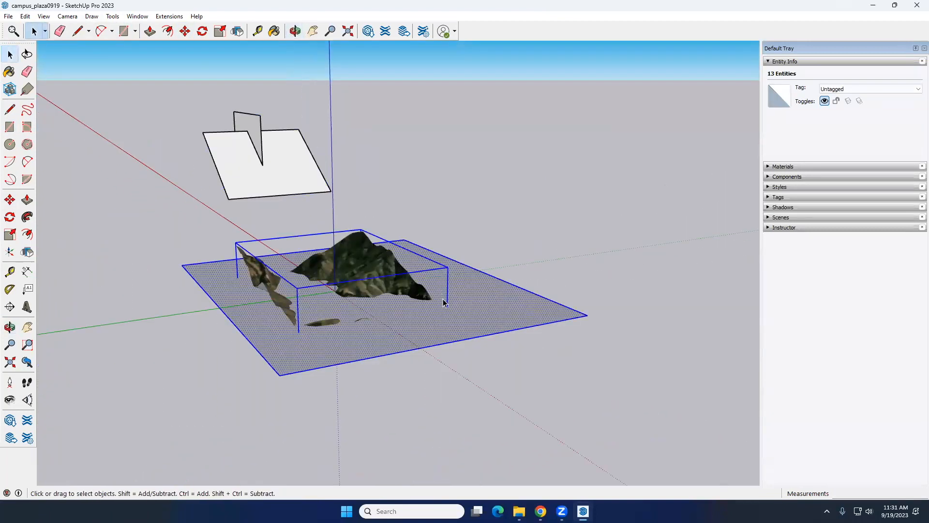
right_click(487, 301)
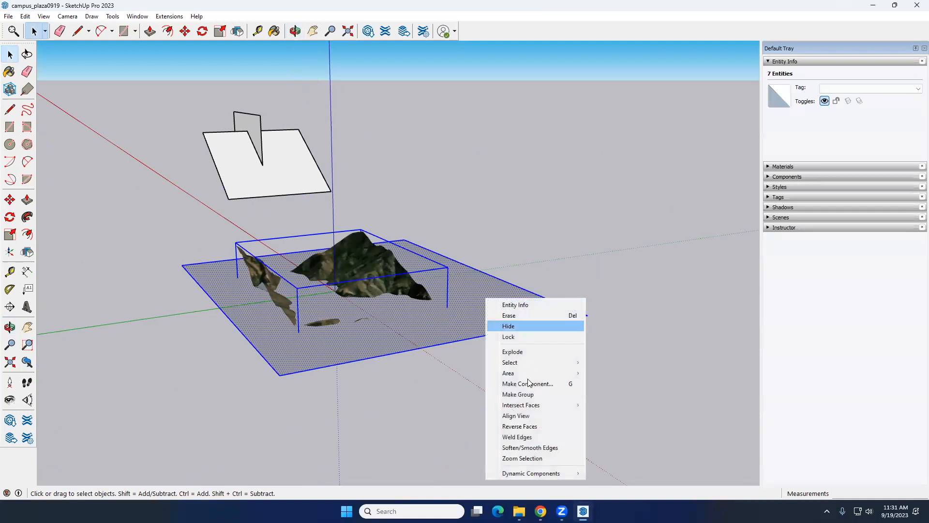
mouse_move(533, 405)
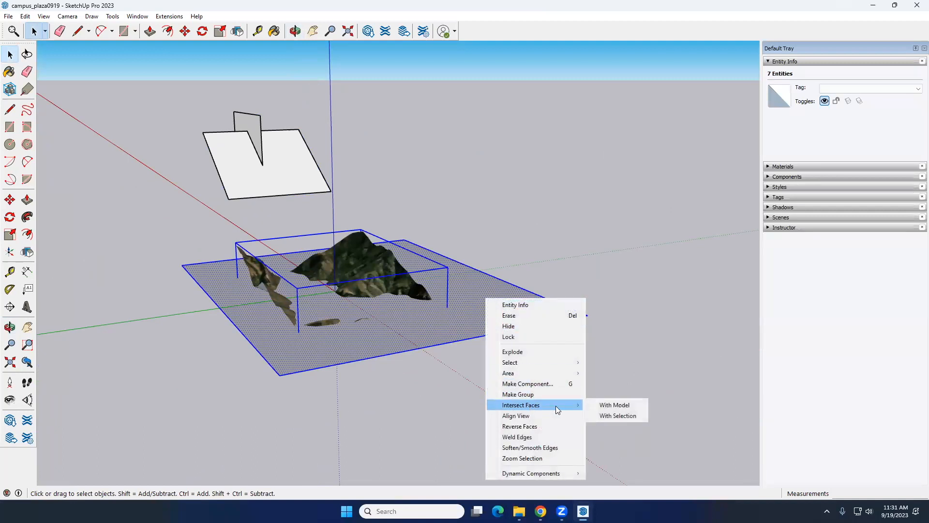
left_click(612, 417)
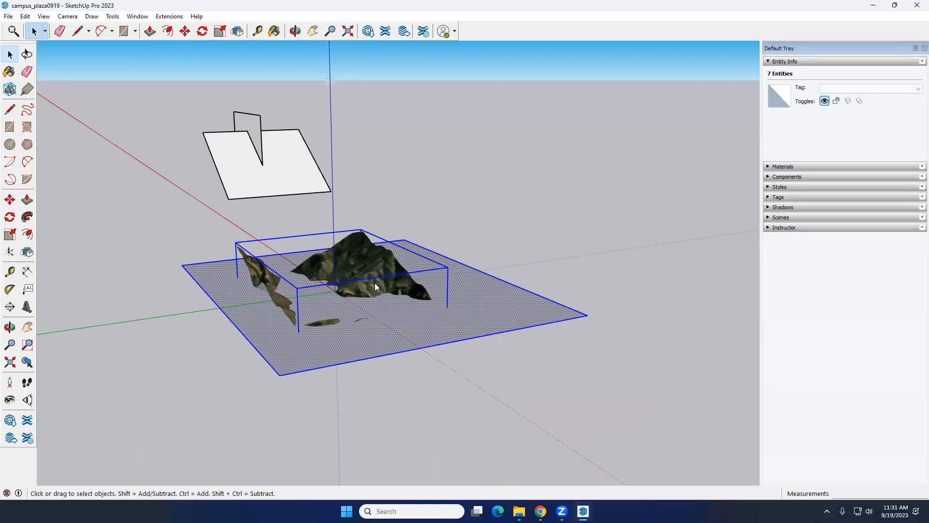
Hide the Location Terrain tag to examine the intersection lines on the rectangle, and undo the hiding
middle_click_drag(374, 304, 365, 226)
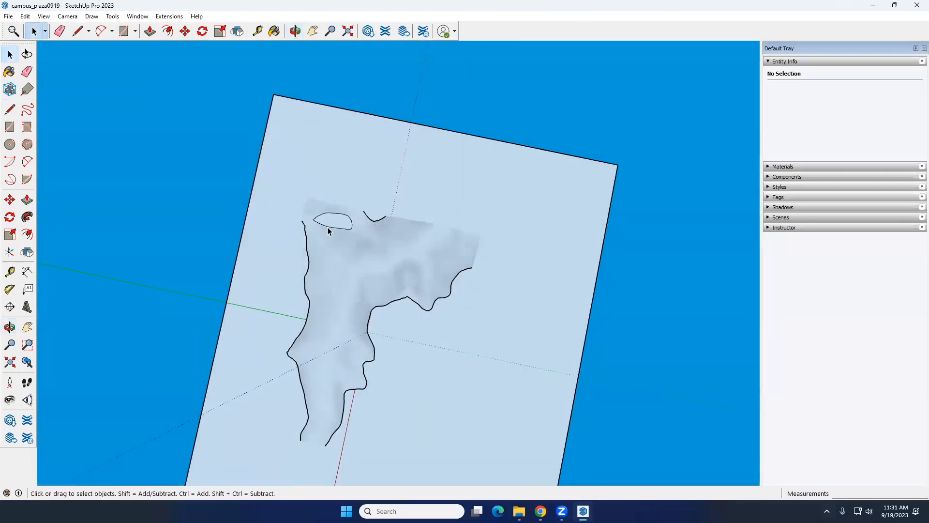
middle_click_drag(369, 322, 434, 246)
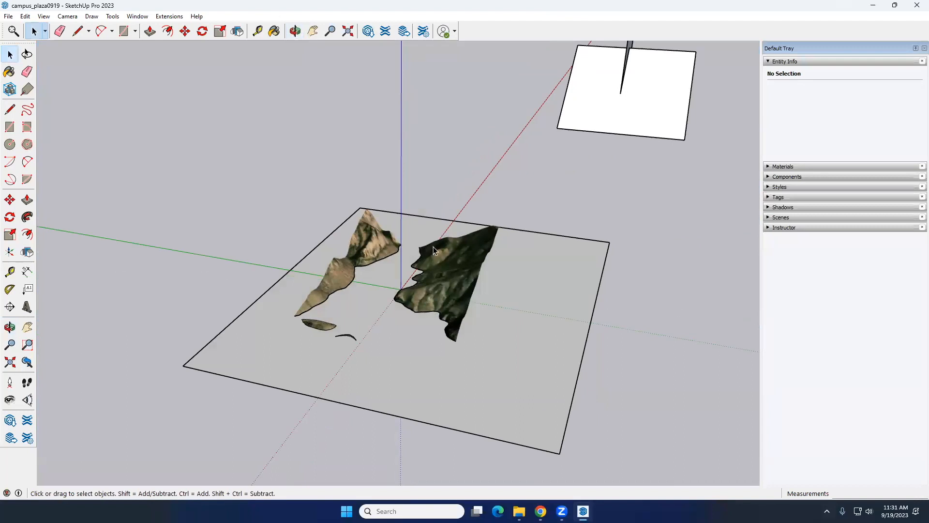
right_click(457, 260)
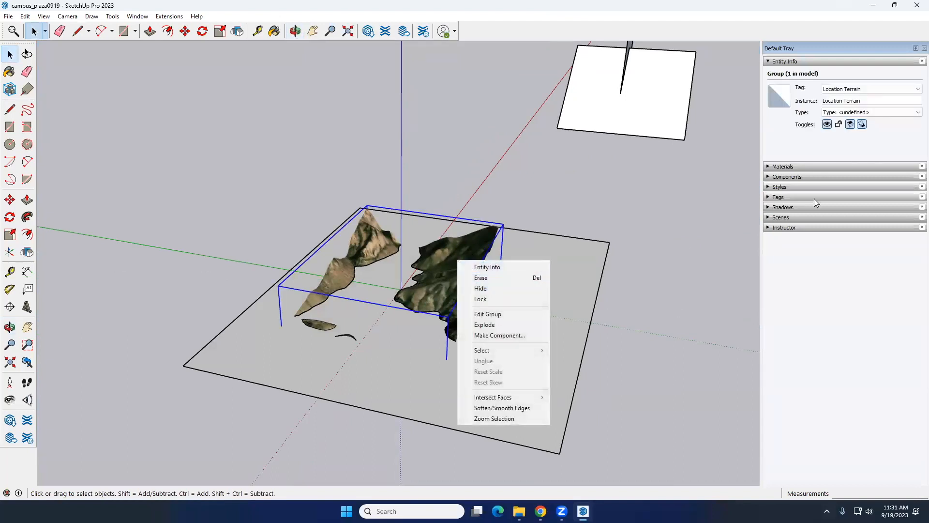
left_click(776, 197)
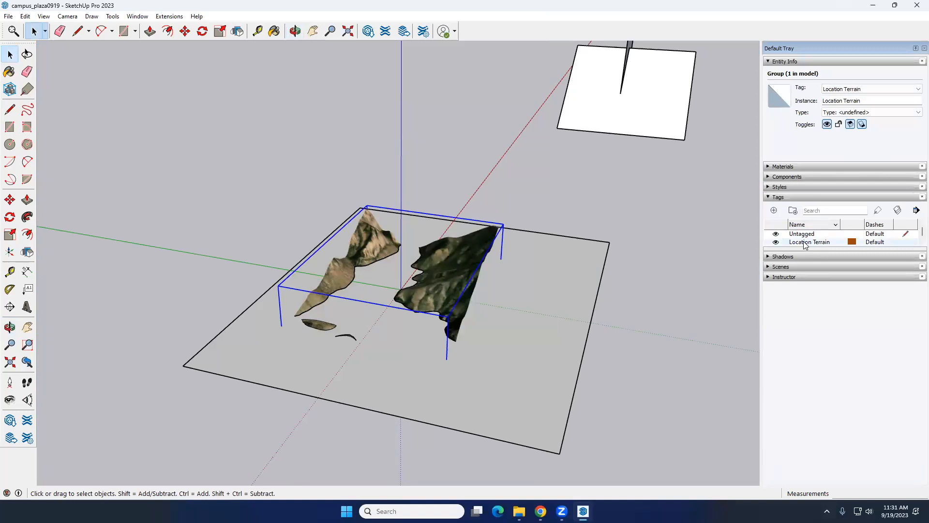
left_click(776, 242)
middle_click_drag(296, 288, 409, 290)
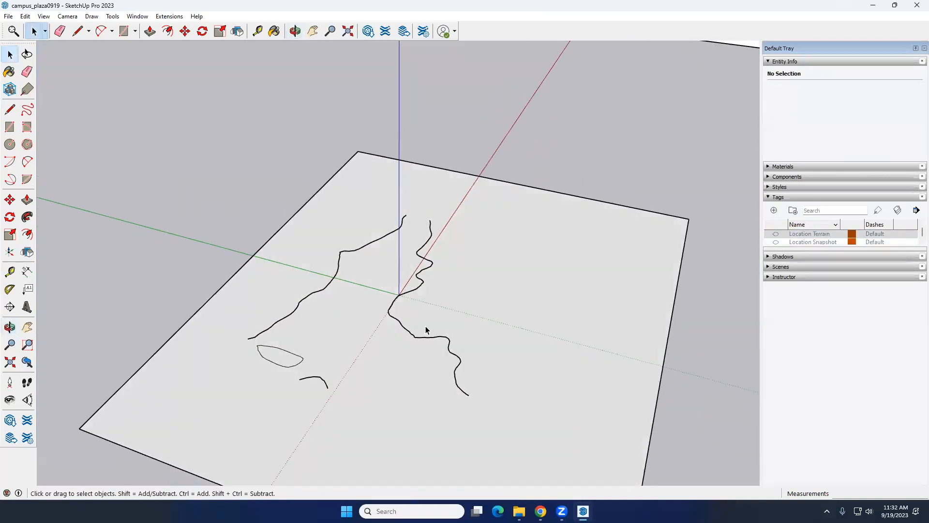
key("ctrl+z")
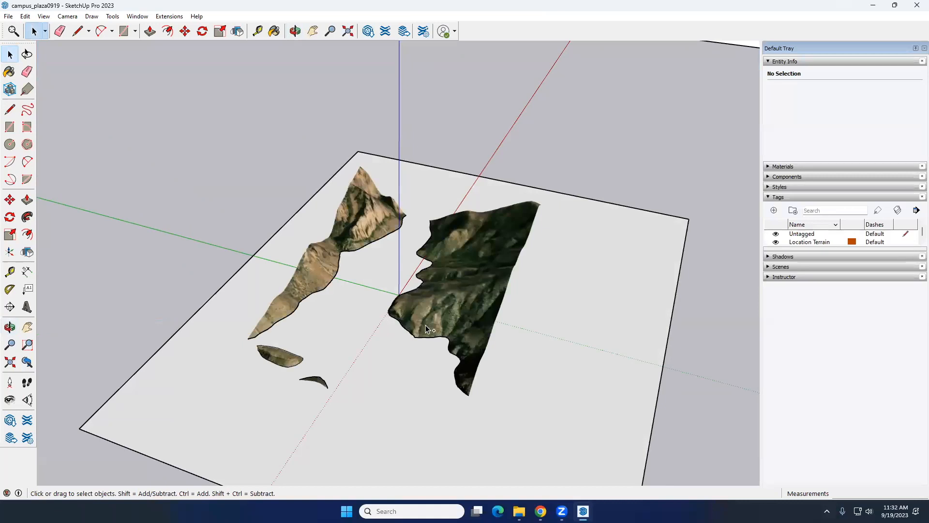
Select the large rectangle with its edges and move it about 328' straight down towards the terrain's lowest part
scroll(374, 341, "down", 5)
middle_click_drag(409, 369, 507, 251)
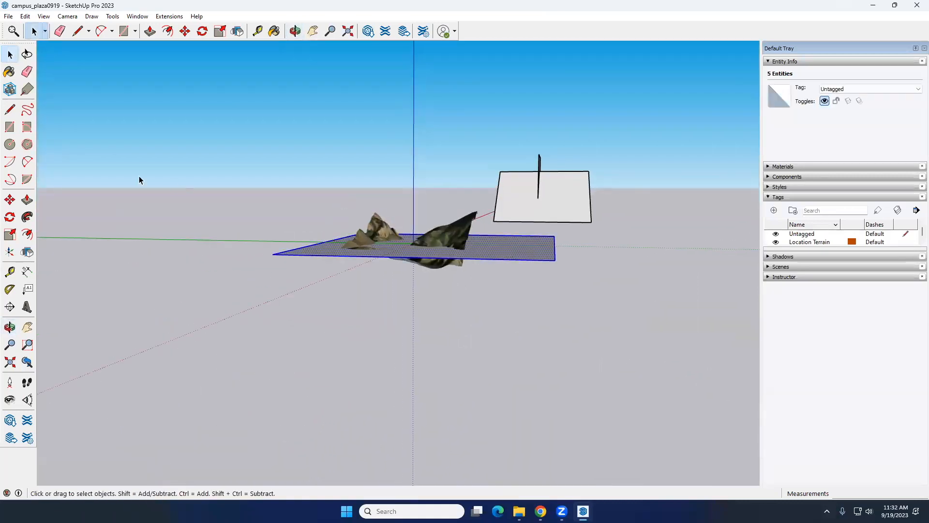
left_click(9, 199)
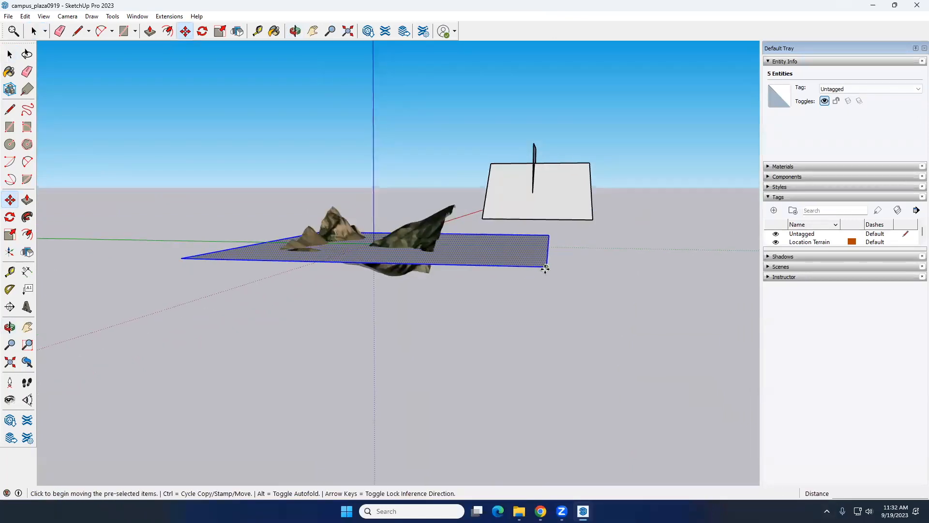
left_click(545, 269)
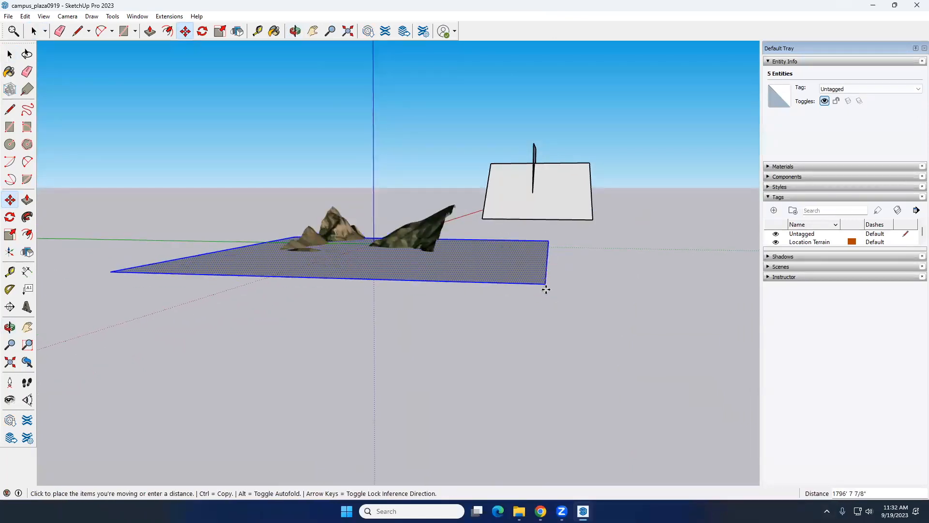
scroll(551, 297, "up", 2)
middle_click_drag(551, 296, 550, 306)
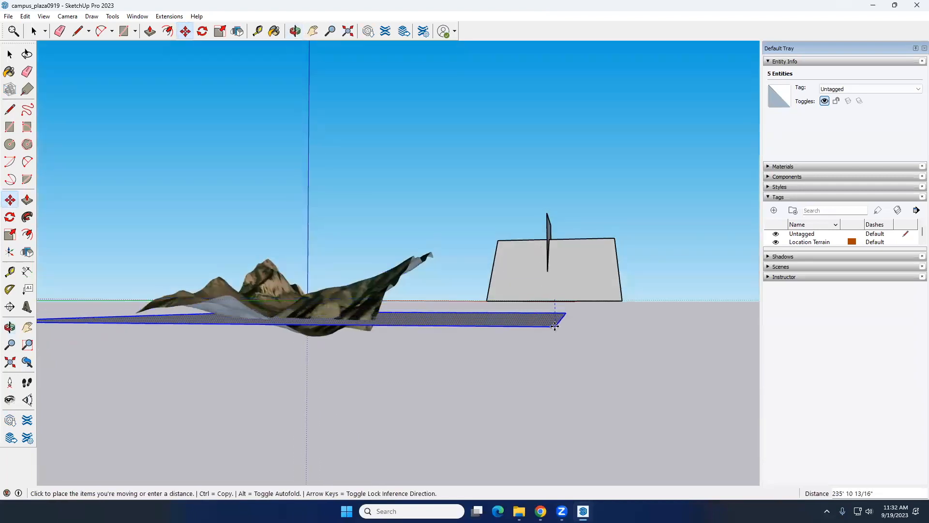
left_click(556, 333)
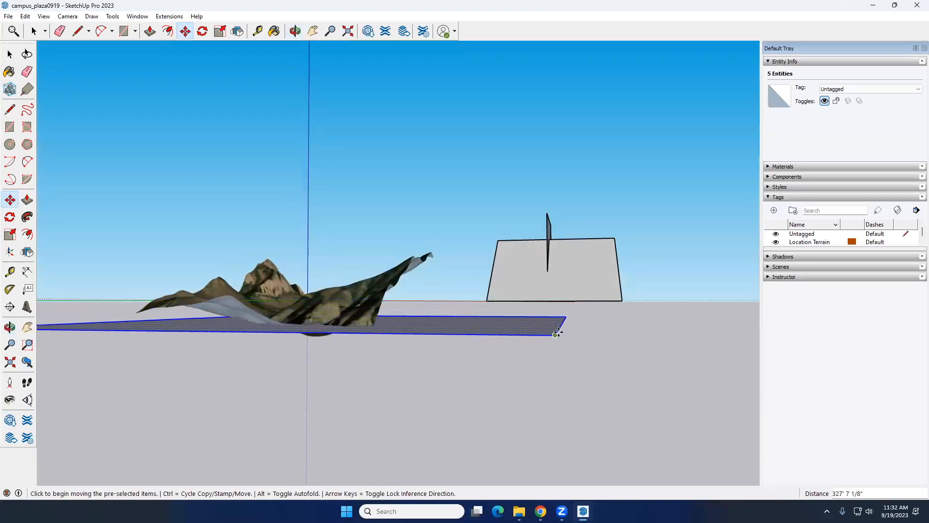
Copy the large rectangle about 192' straight up and multiply the copy with x10
key("ctrl")
left_click(558, 333)
mouse_move(555, 312)
middle_mouse_down()
mouse_move(556, 277)
mouse_move(555, 313)
middle_mouse_up()
scroll(555, 313, "up", 2)
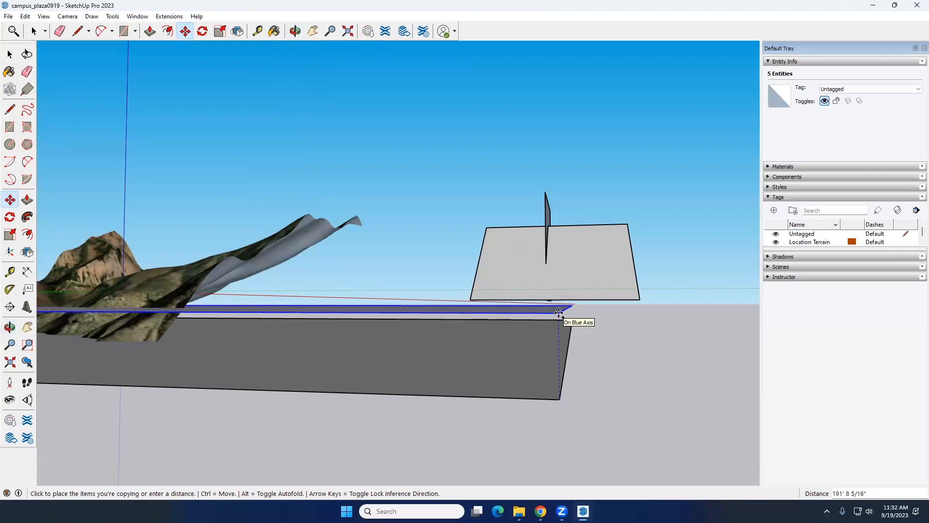
middle_click_drag(559, 312, 305, 269)
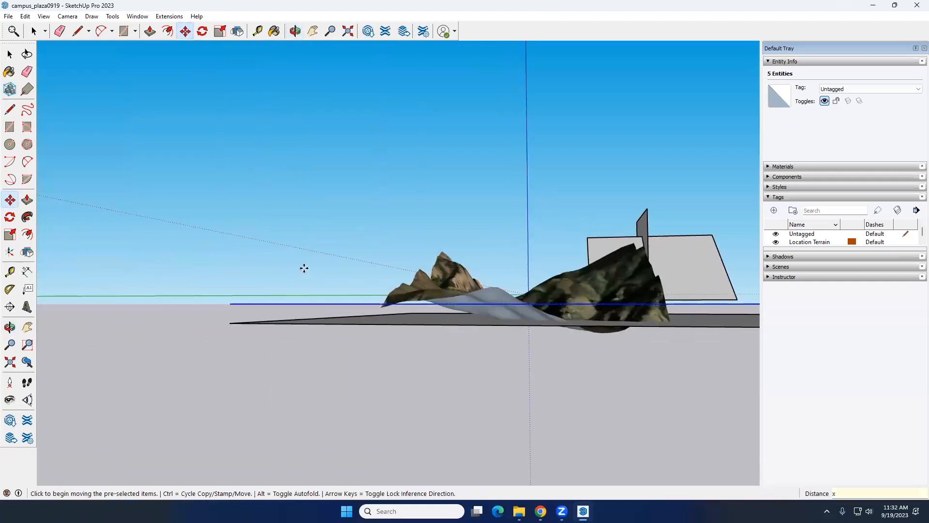
key("Return")
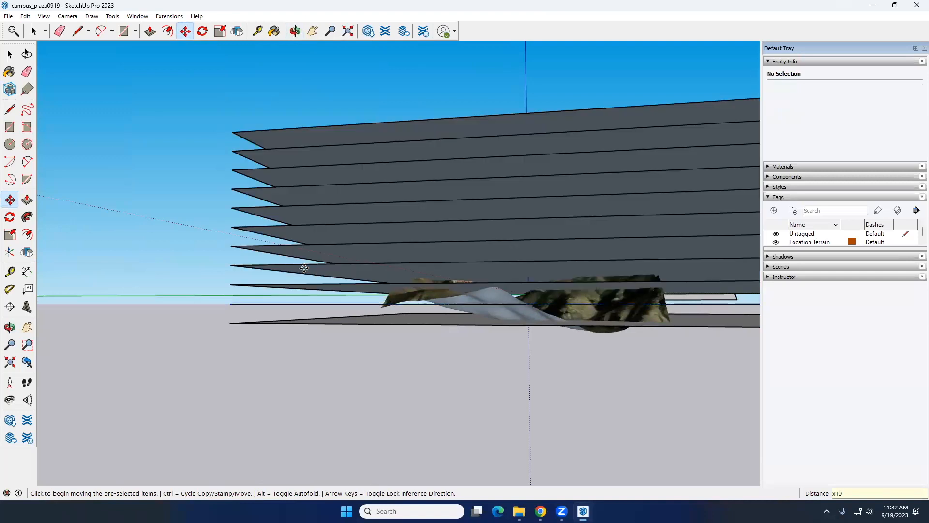
key("space")
Select the whole rectangle stack with the terrain and intersect their faces with the selection
middle_click_drag(306, 269, 355, 290)
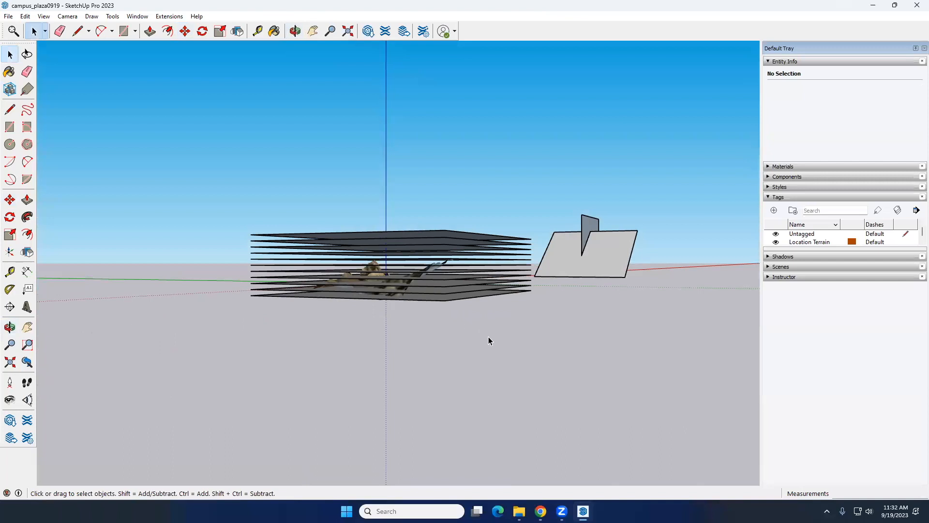
left_click_drag(153, 158, 153, 158)
middle_click_drag(436, 240, 468, 253)
right_click(468, 254)
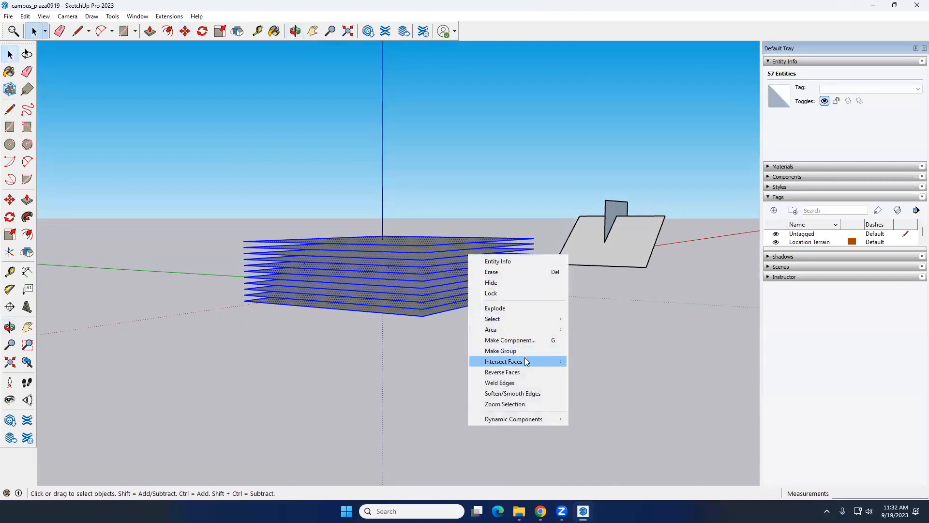
mouse_move(531, 362)
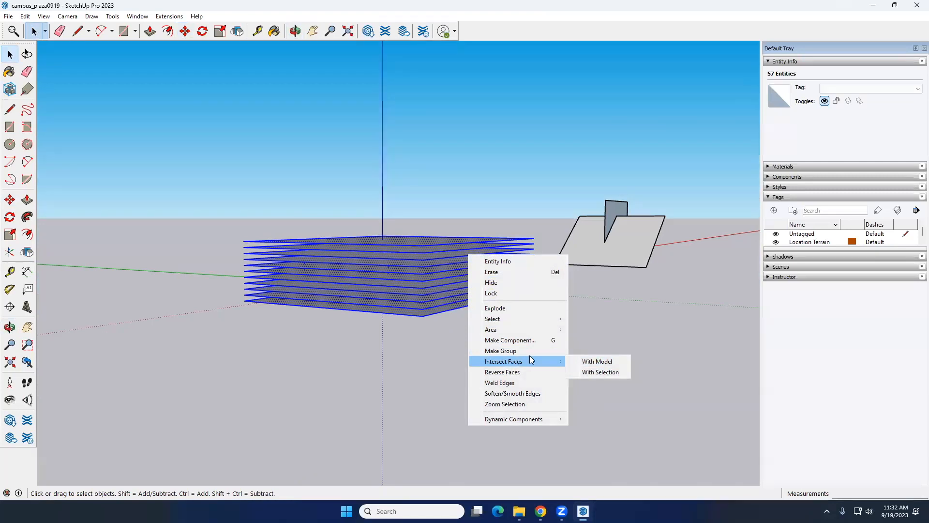
left_click(601, 372)
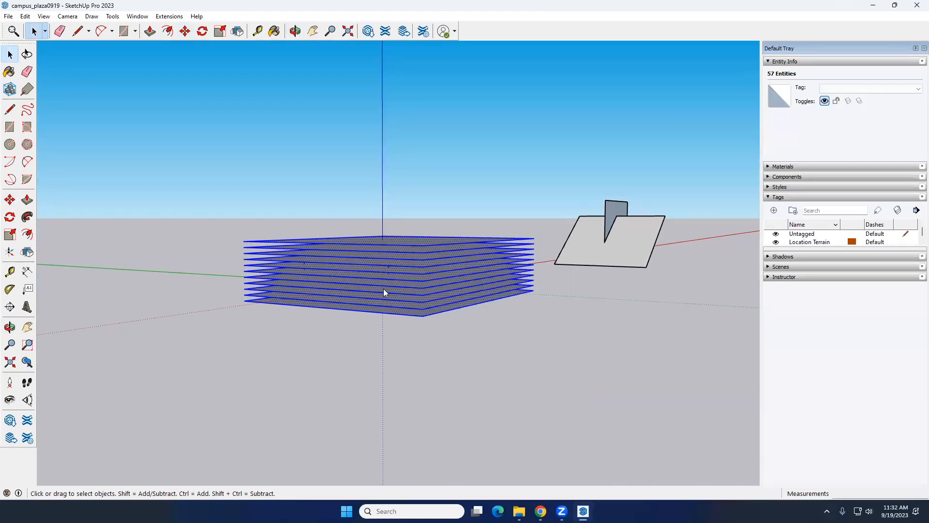
Delete the edges along one side of the stack to remove its faces, and examine the contour lines on the terrain
middle_click_drag(443, 251, 495, 283)
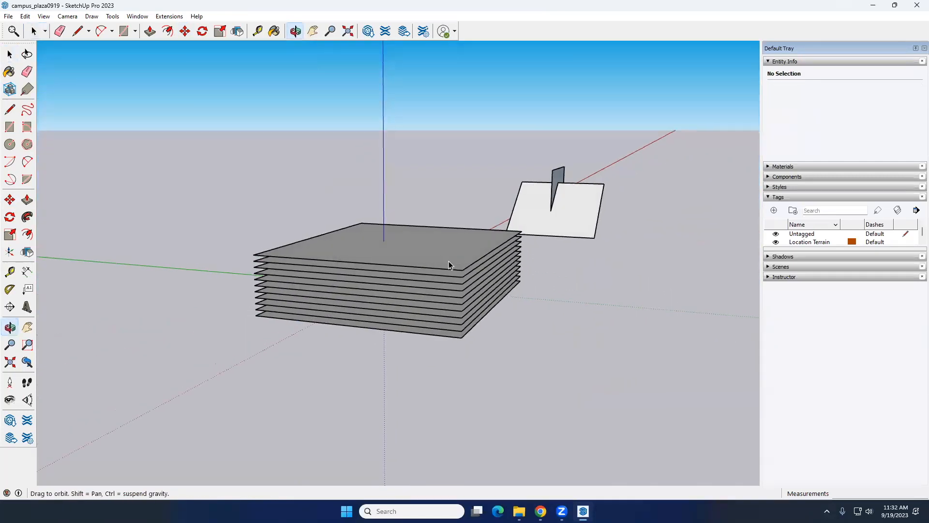
middle_click_drag(444, 263, 506, 252)
left_click_drag(571, 334, 461, 200)
key("Delete")
middle_click_drag(439, 306, 406, 383)
scroll(389, 286, "up", 7)
middle_click_drag(389, 286, 412, 286)
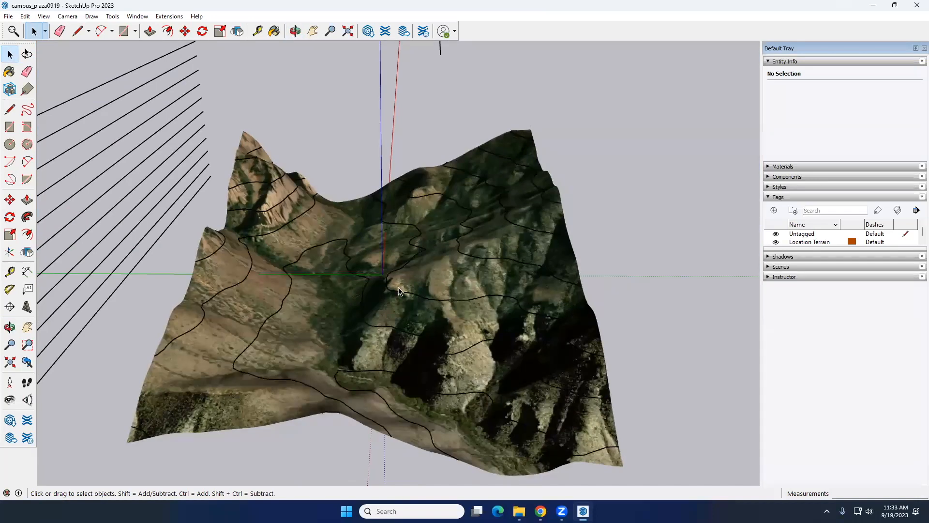
middle_click_drag(381, 350, 416, 345)
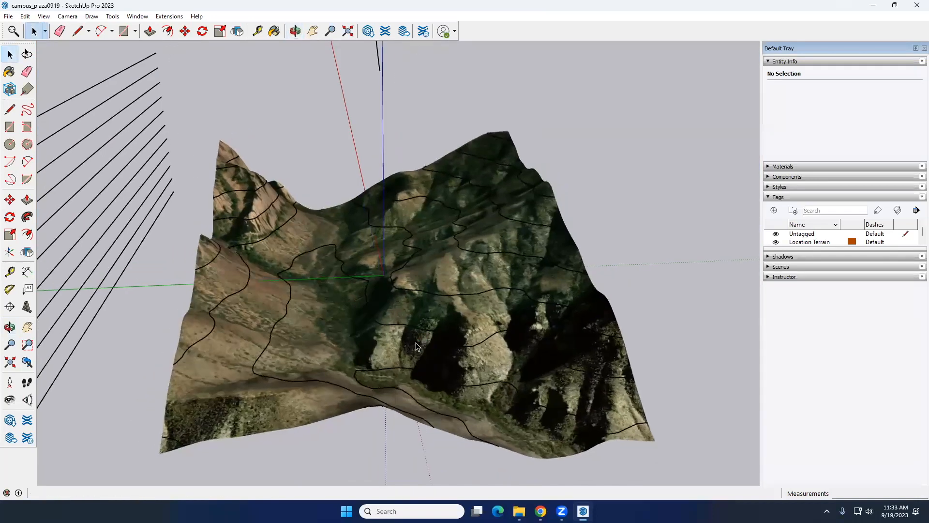
scroll(382, 288, "up", 5)
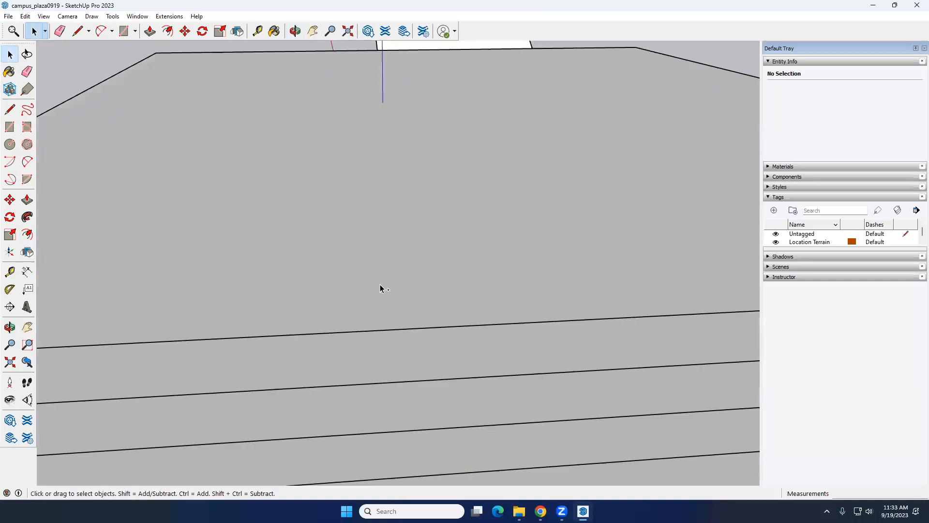
Undo the edge deletion, the intersection and the stacked copies, back to the single rectangle at the terrain's base
scroll(376, 285, "down", 6)
middle_click_drag(377, 286, 371, 261)
key("ctrl+z")
key("ctrl+z")
Select the remaining large rectangle with its edges and lower it about 299' along the blue axis
middle_click_drag(473, 324, 532, 286)
double_click(499, 317)
left_click(10, 201)
left_click(540, 292)
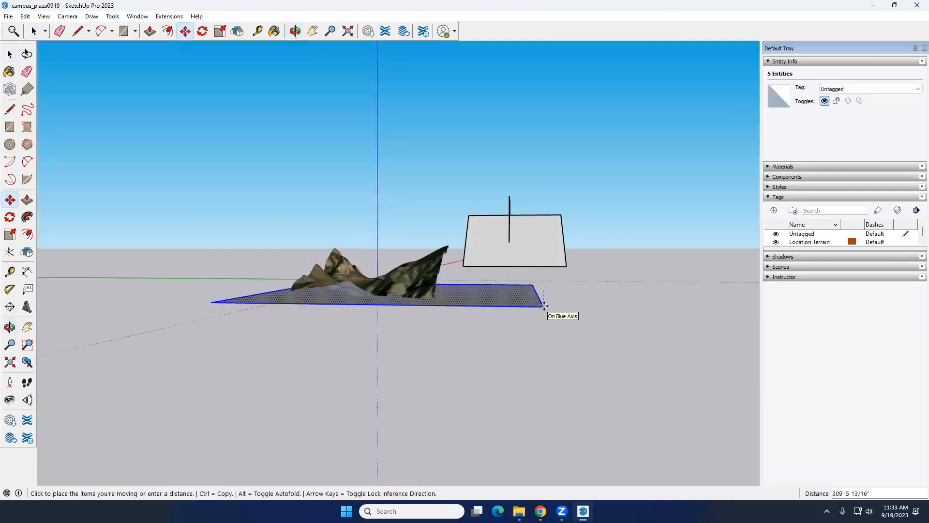
left_click(546, 306)
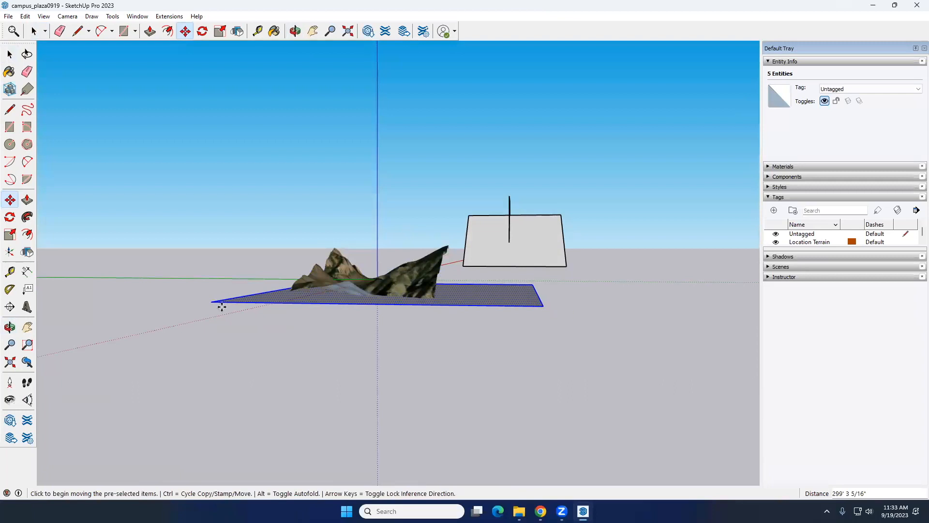
Copy the lowered rectangle a short distance straight up and multiply the copy with x10 to cover the terrain's height
key("ctrl")
left_click(213, 302)
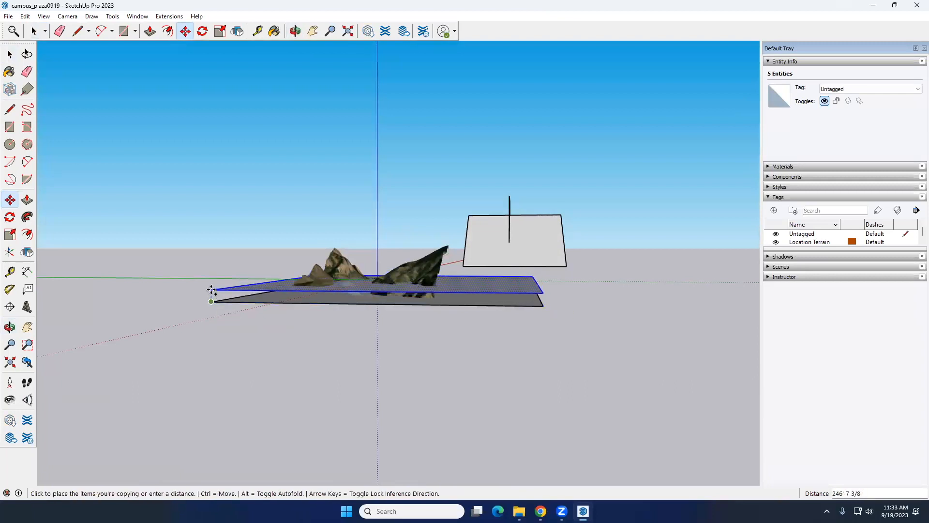
scroll(212, 290, "up", 4)
left_click(212, 296)
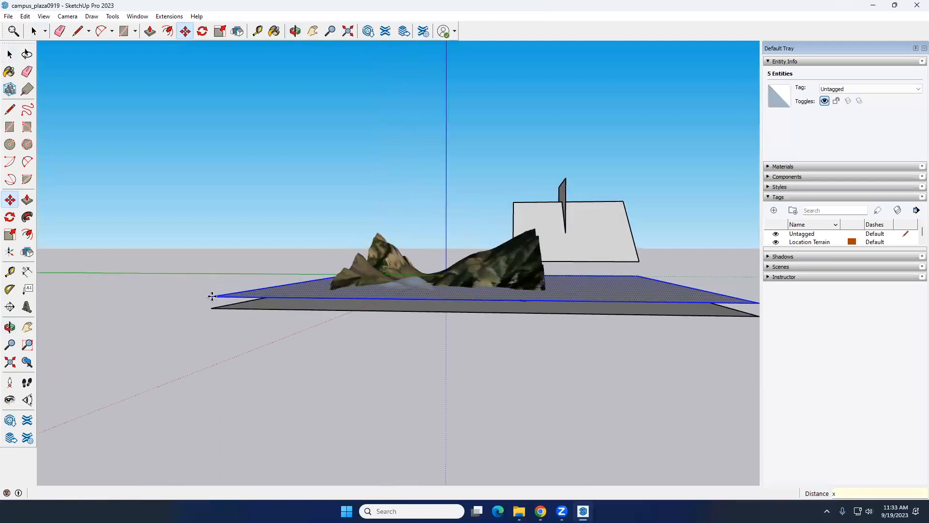
key("Return")
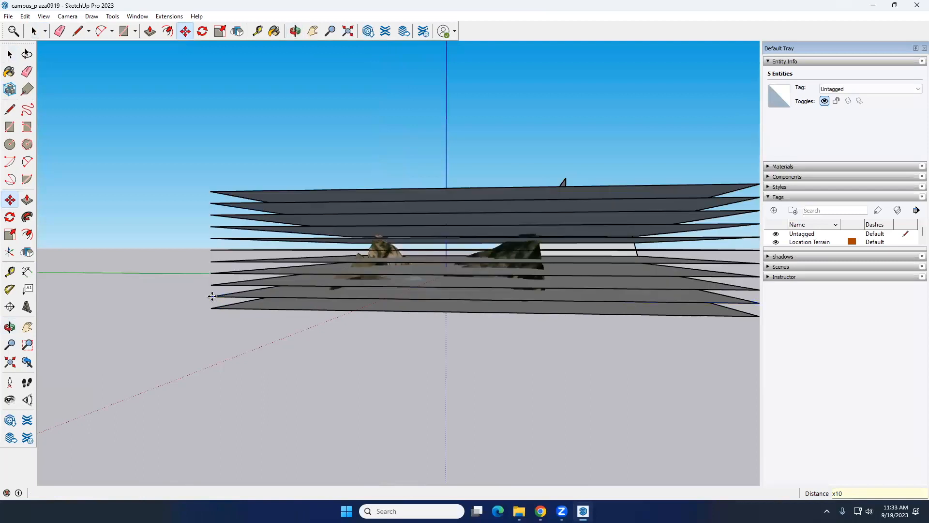
key("space")
Select the whole stack of rectangles together with the terrain and intersect the faces with the selection
scroll(274, 322, "down", 3)
middle_click_drag(418, 307, 383, 320)
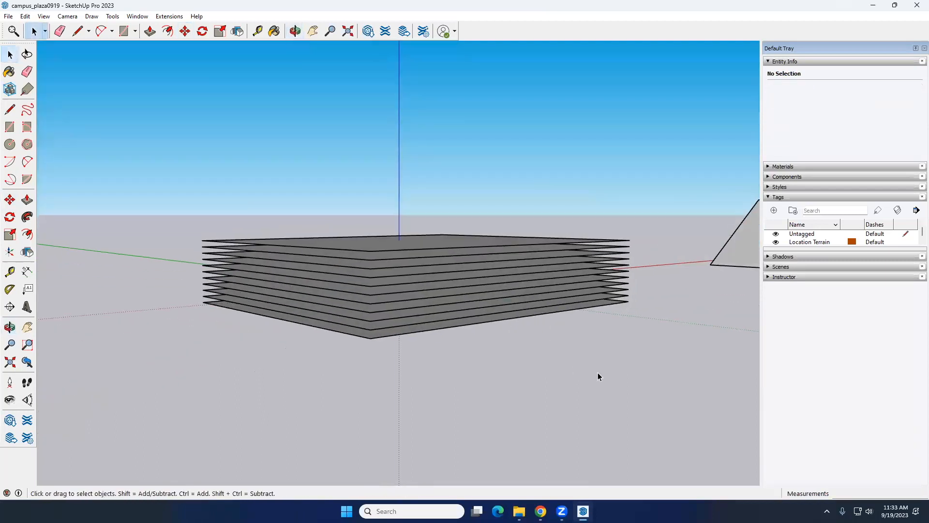
left_click_drag(154, 158, 154, 158)
right_click(545, 253)
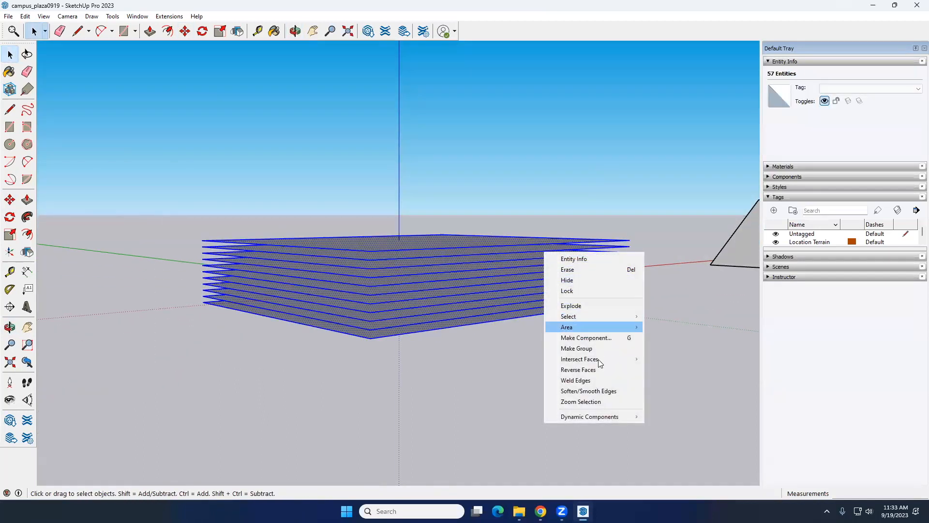
mouse_move(598, 360)
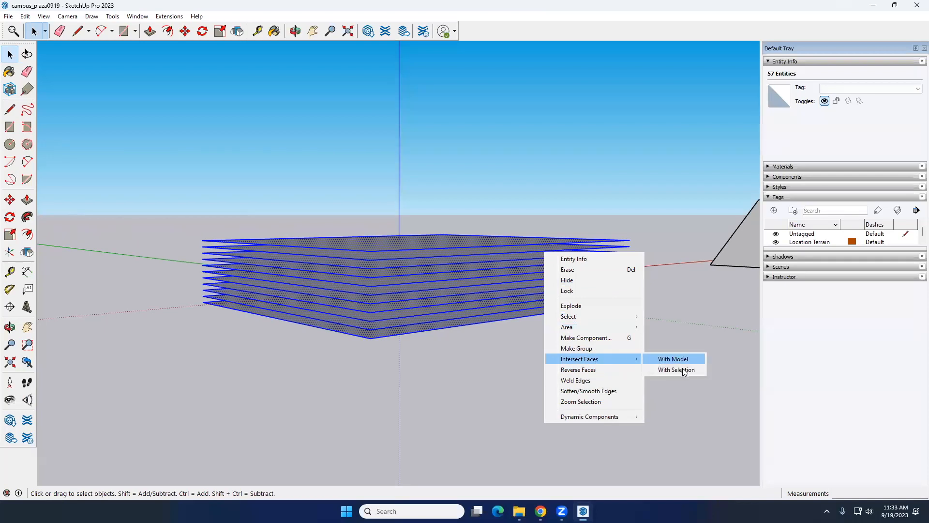
left_click(684, 370)
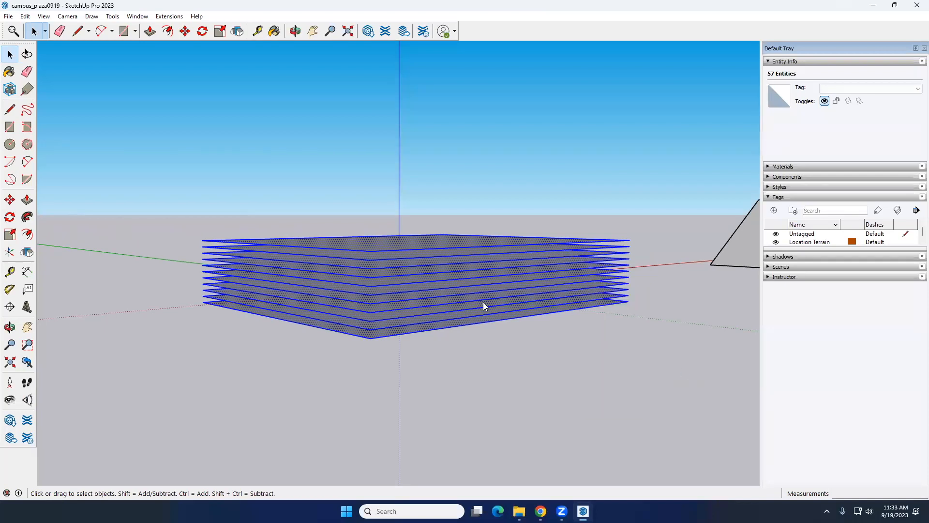
Delete the edges along one side of the intersected stack to remove its faces, and inspect the terrain's contour lines up close
middle_click_drag(483, 301, 578, 340)
left_click_drag(545, 226, 544, 222)
key("Delete")
middle_click_drag(515, 261, 368, 300)
scroll(376, 263, "up", 3)
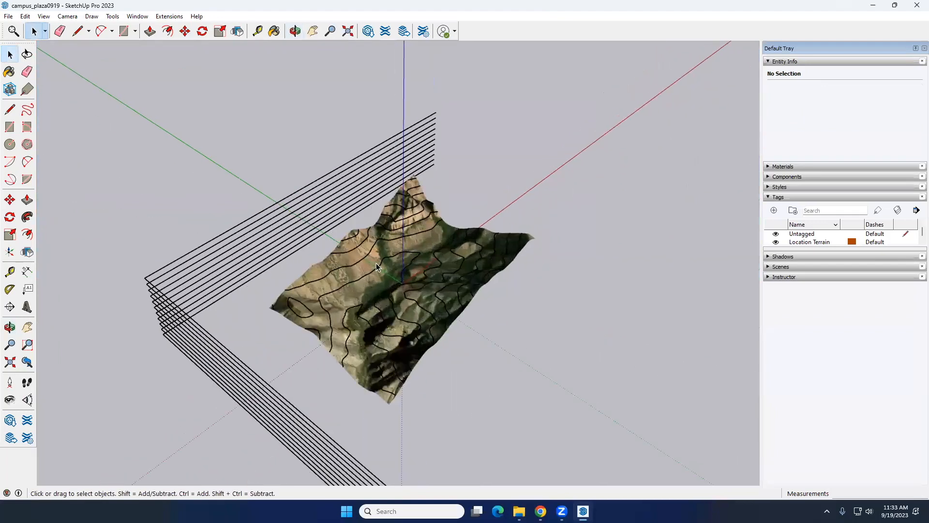
scroll(376, 263, "up", 5)
middle_click_drag(376, 263, 281, 271)
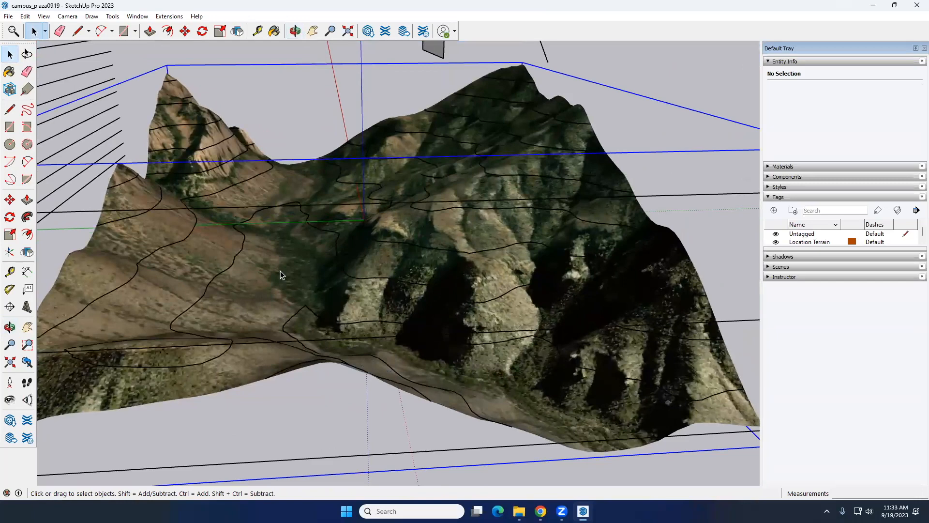
Hide the Location Terrain tag to isolate the contour lines, and delete the face filling the small closed contour
left_click(280, 271)
left_click(776, 242)
scroll(403, 258, "down", 3)
middle_click_drag(403, 259, 339, 310)
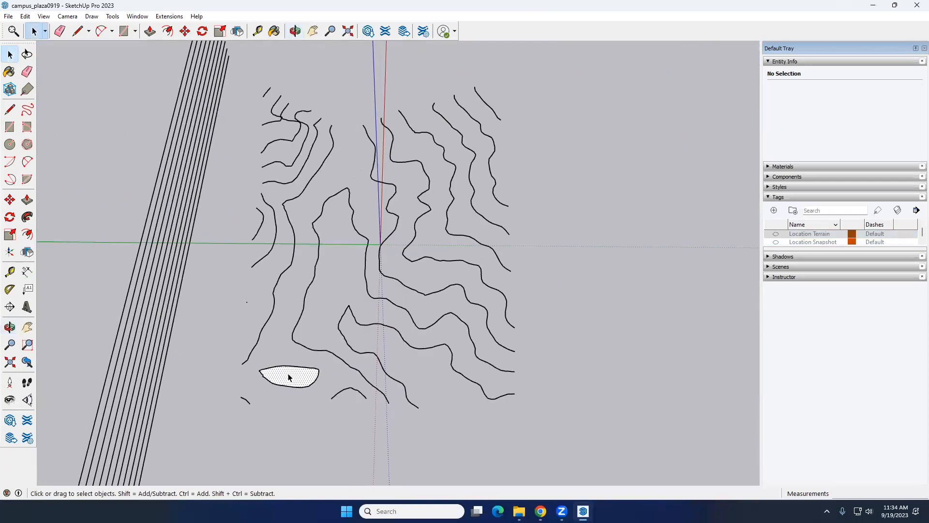
left_click(289, 378)
left_click(455, 359)
middle_click_drag(475, 326, 425, 317)
Switch to Chrome and search Google Images for "topography model" in a new tab
left_click(541, 511)
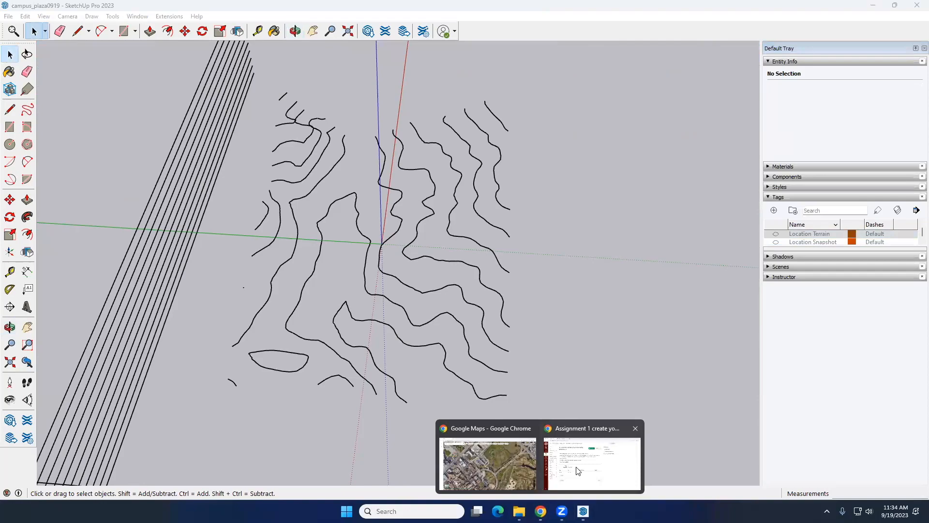
left_click(497, 462)
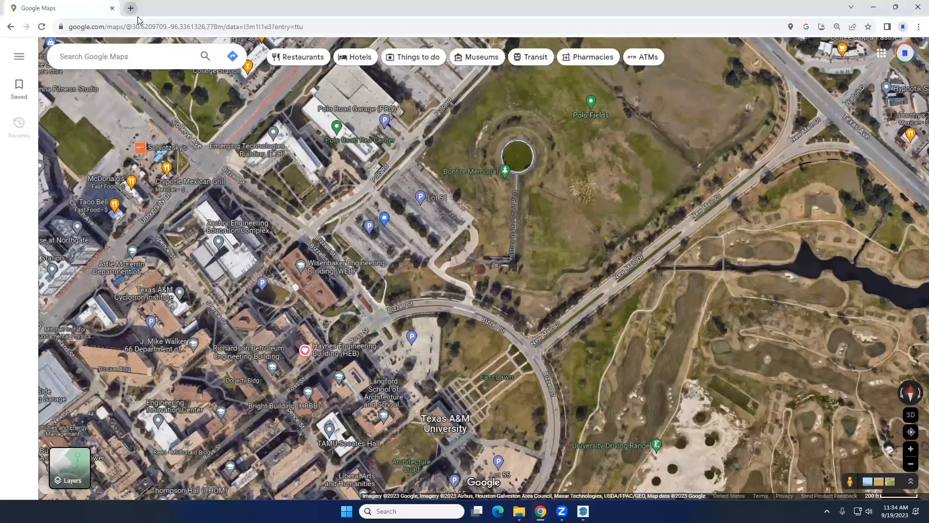
left_click(136, 13)
type("topography")
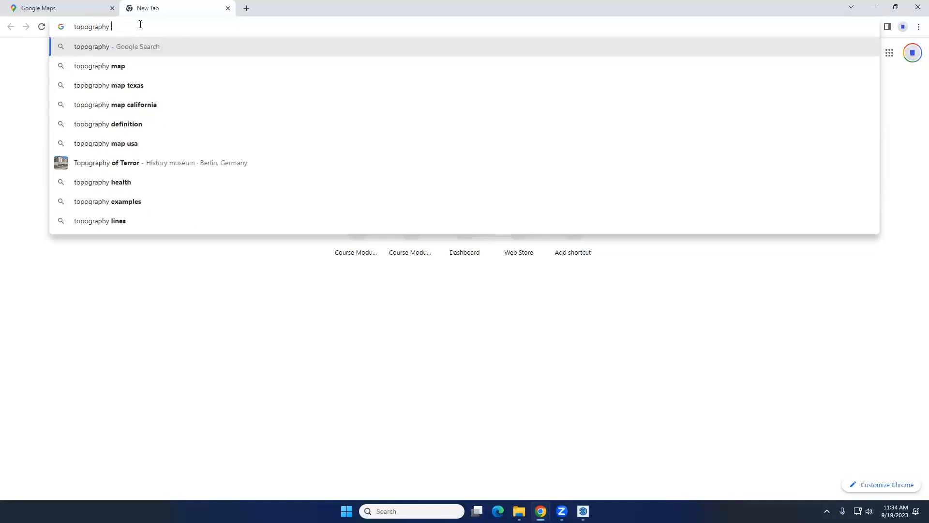
type(" model")
key("Return")
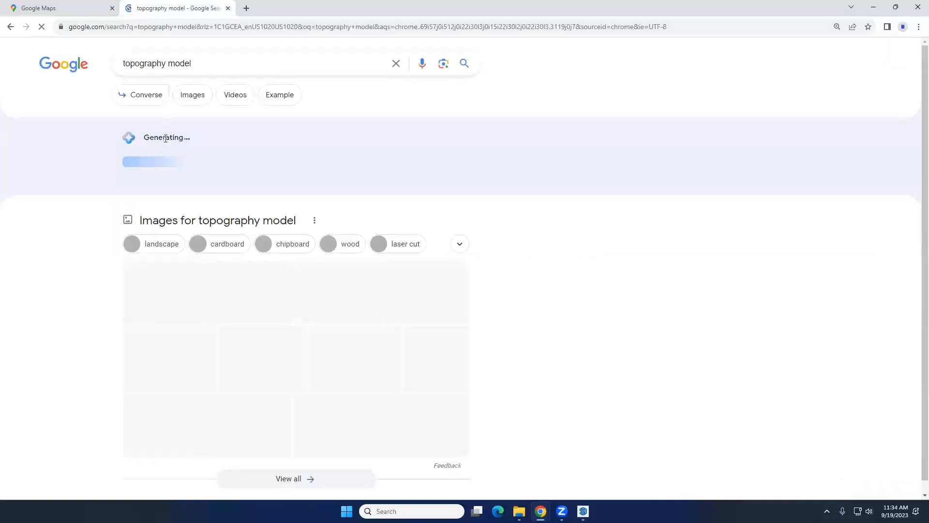
left_click(191, 95)
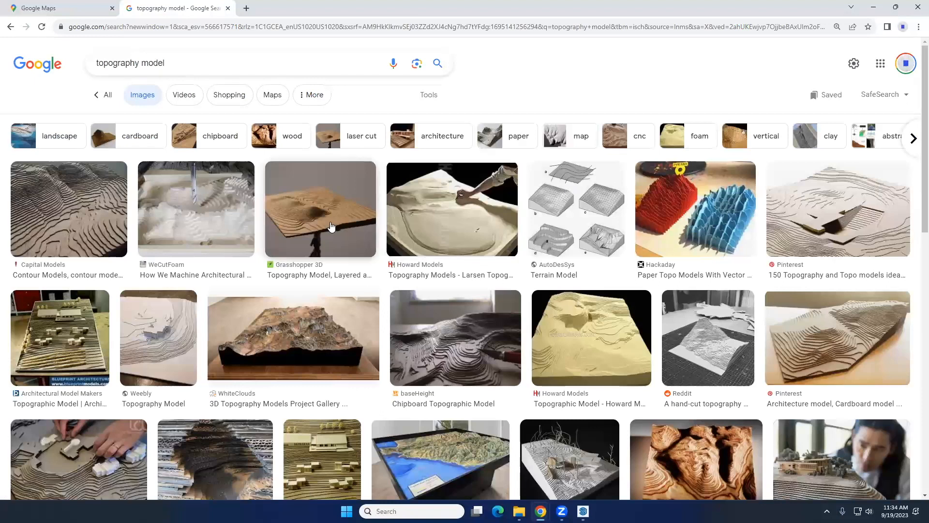
Examine the layered, contour and cardboard topography models among the image results, and return to SketchUp
left_click(331, 228)
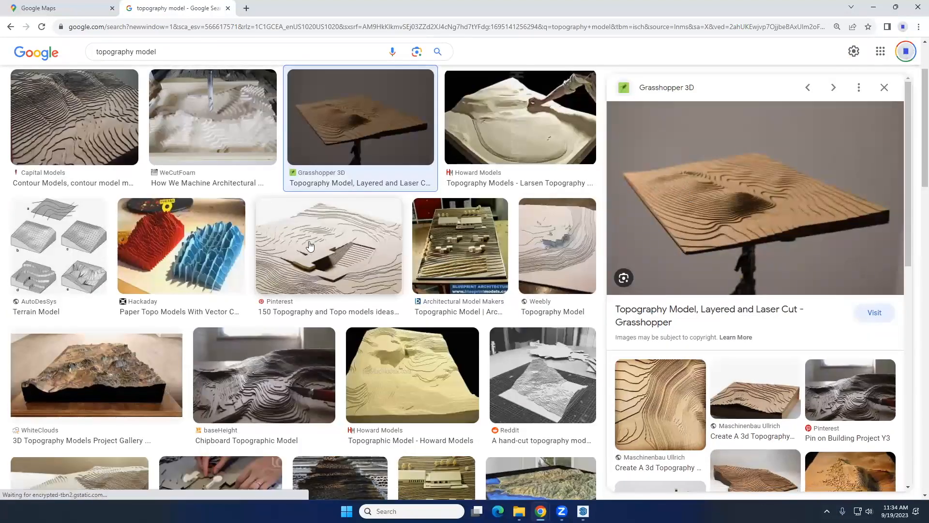
left_click(74, 118)
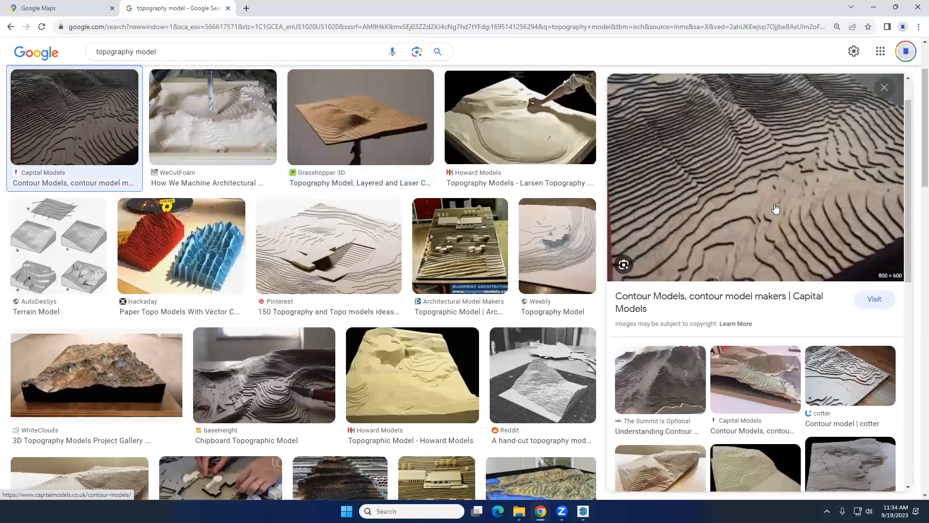
scroll(775, 208, "down", 2)
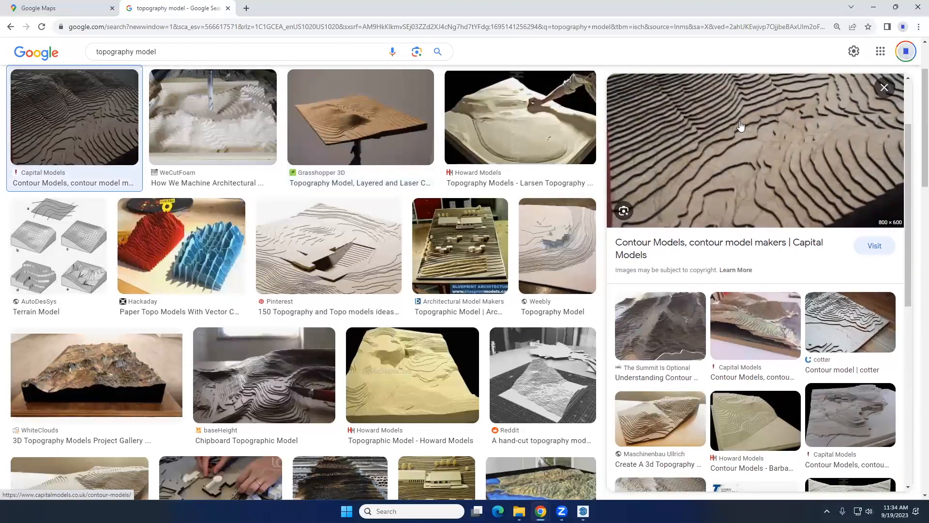
scroll(281, 247, "down", 1)
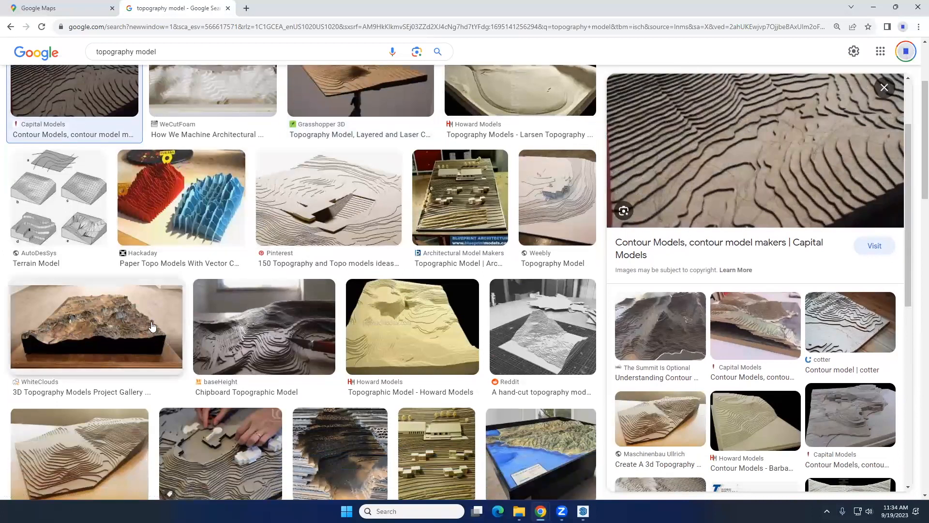
left_click(110, 441)
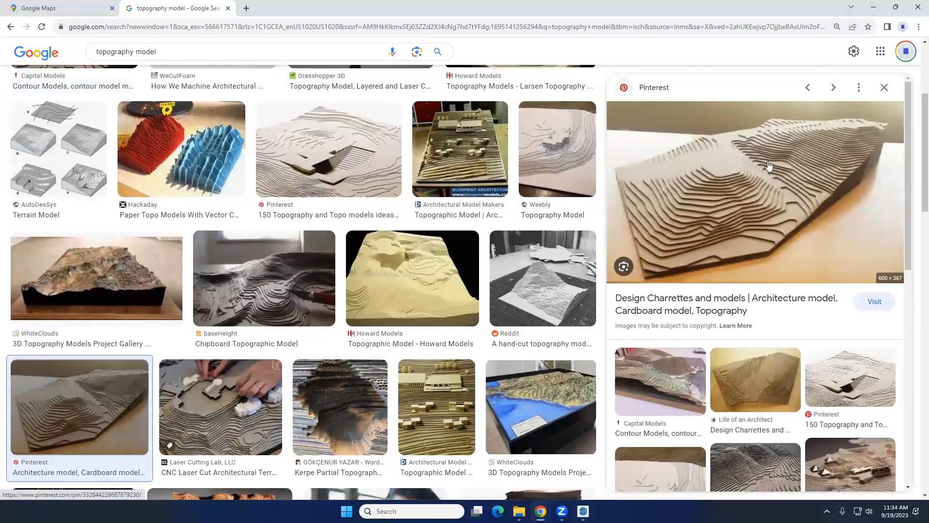
left_click(874, 7)
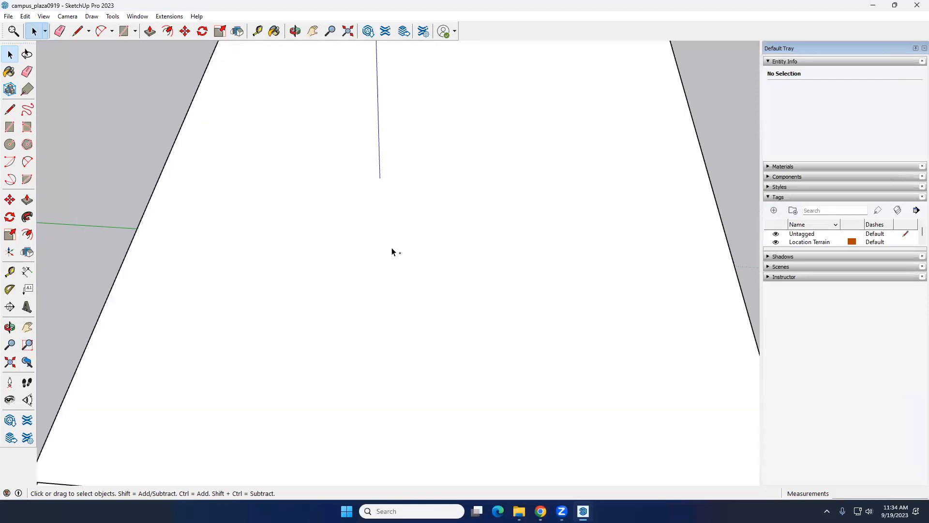
Delete the large rectangle covering the terrain
scroll(391, 248, "down", 5)
middle_click_drag(433, 319, 409, 210)
left_click(488, 331)
key("Delete")
Draw a new horizontal rectangle on the ground plane that extends beyond the terrain on all sides
left_click(10, 127)
left_click(294, 183)
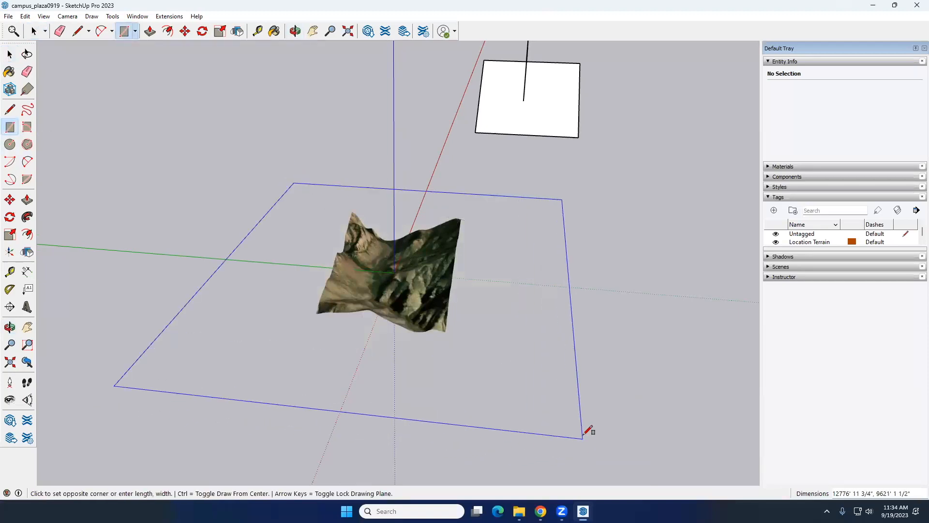
left_click(494, 345)
key("space")
Select and delete the separate white square and its upright shape behind the terrain
scroll(428, 220, "down", 2)
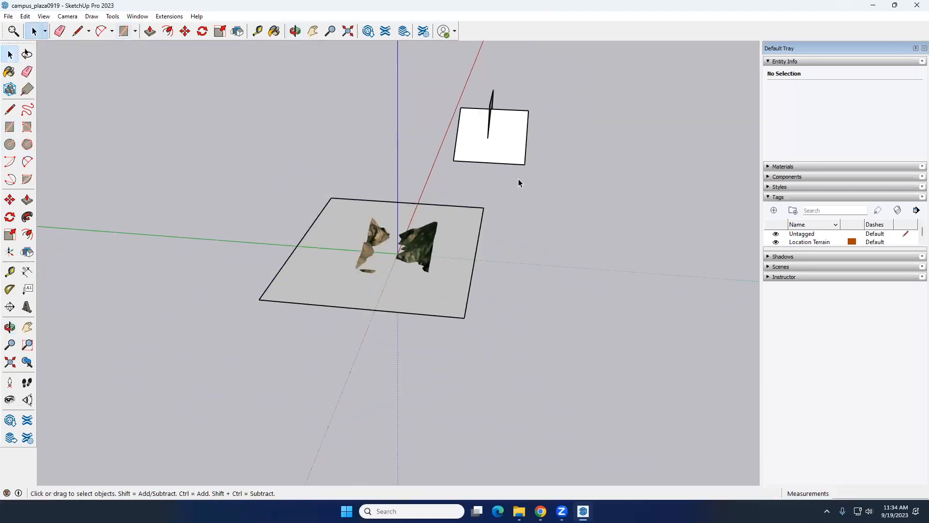
left_click_drag(427, 89, 427, 87)
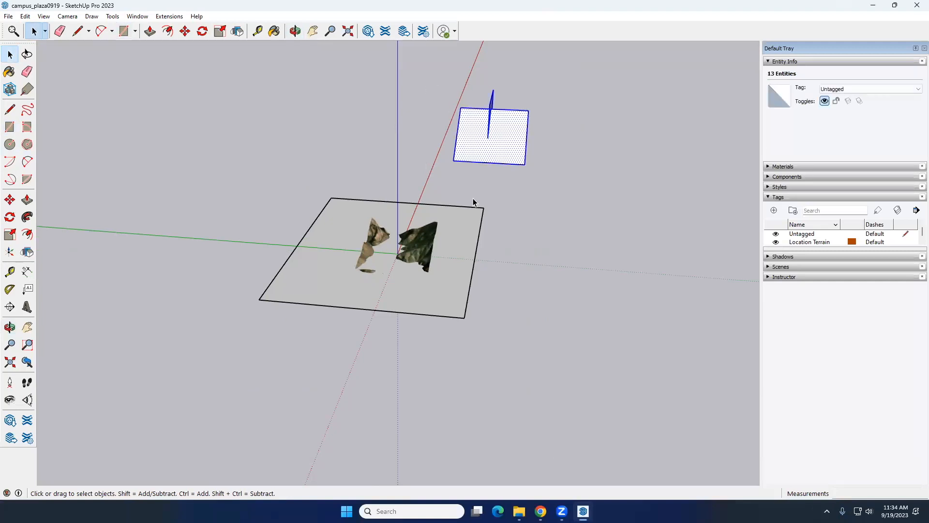
key("Delete")
Select the new rectangle with its edges and lower it about 449' along the blue axis to the terrain's base
middle_click_drag(481, 204, 441, 253)
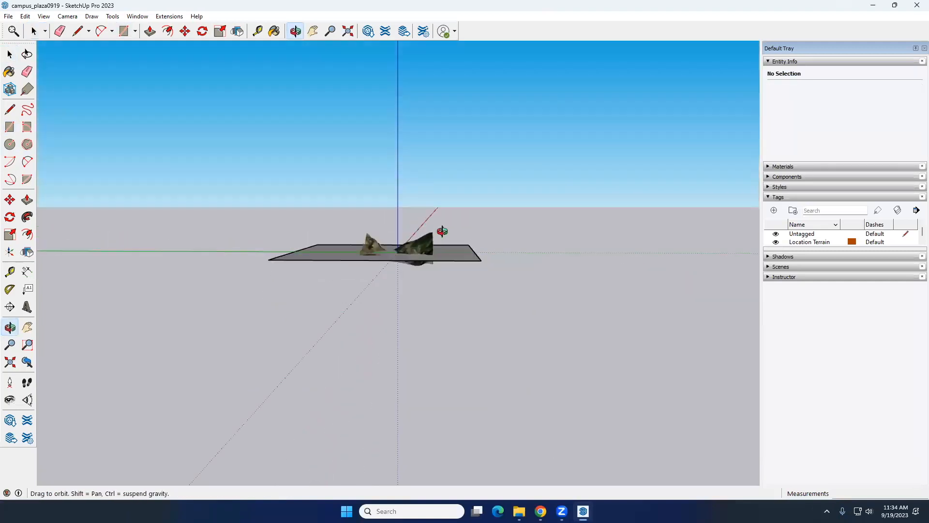
scroll(443, 252, "up", 5)
key("space")
double_click(457, 257)
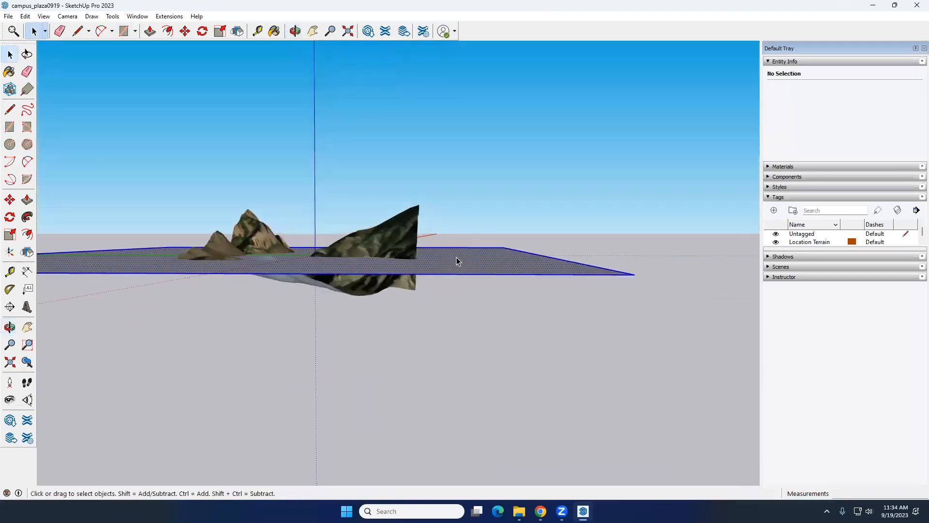
middle_click_drag(457, 257, 462, 262)
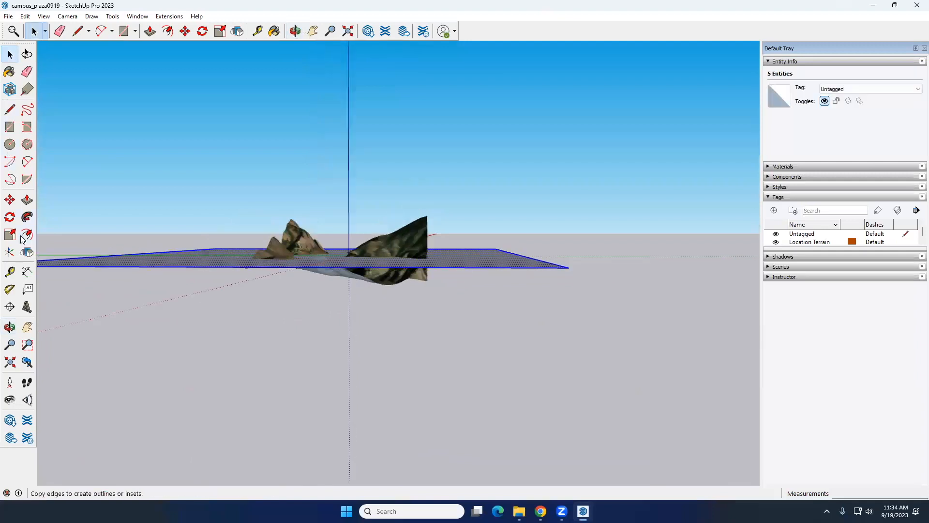
left_click(10, 200)
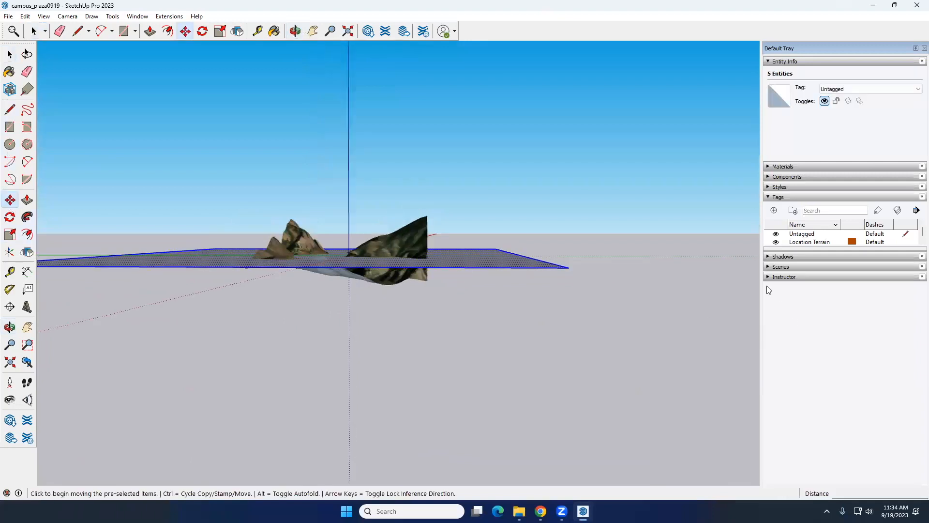
left_click(568, 267)
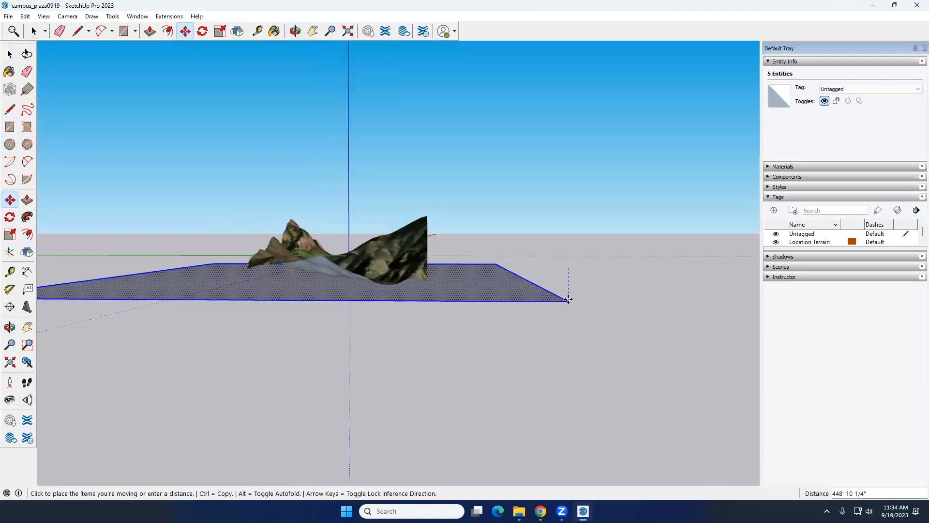
left_click(568, 300)
Copy the lowered rectangle a short distance straight up and multiply the copy into a dense stack covering the terrain's height
middle_click_drag(568, 301, 528, 286)
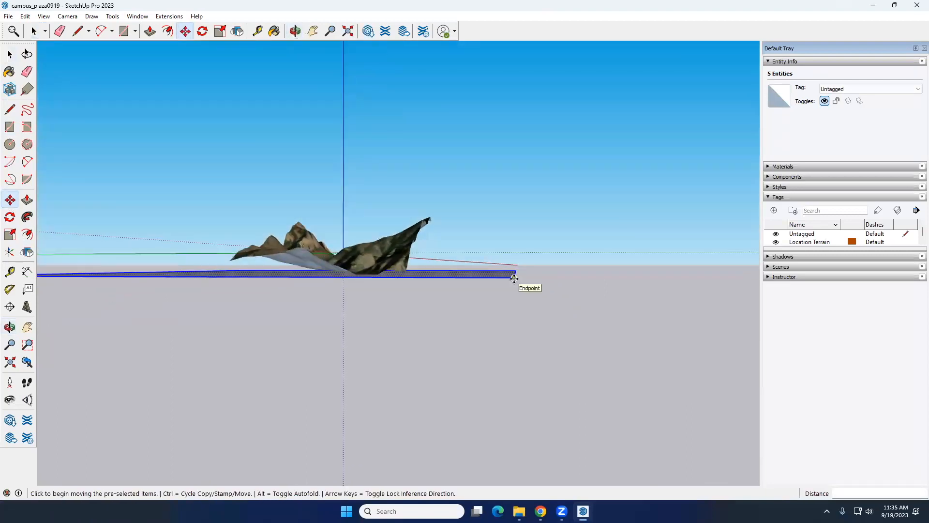
key("ctrl")
left_click(514, 278)
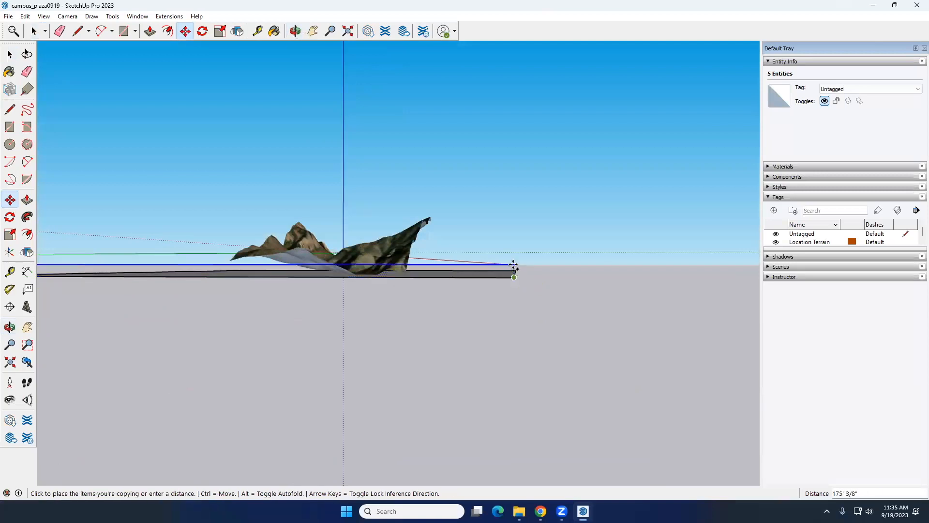
middle_click_drag(514, 265, 515, 261)
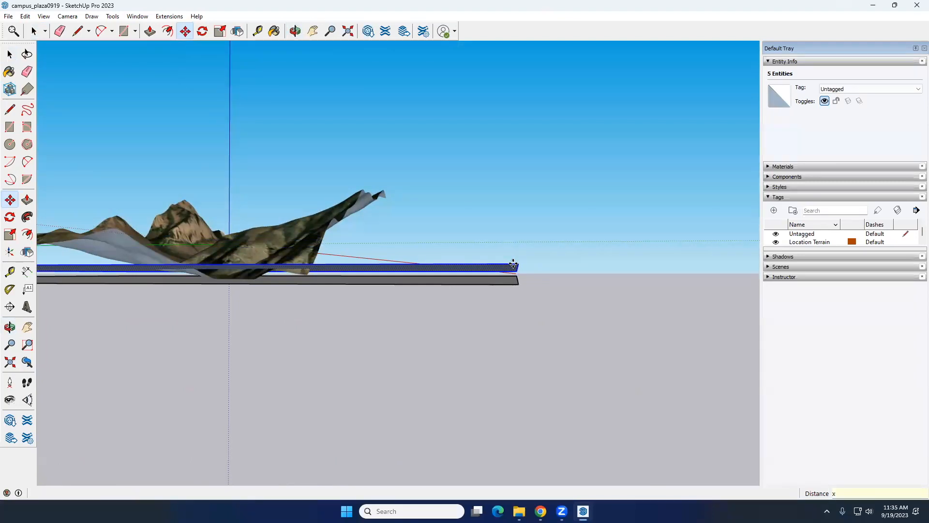
key("Return")
key("space")
Select the entire dense stack with the enclosed terrain and run Intersect Faces with the selection
scroll(507, 253, "down", 5)
middle_click_drag(544, 275, 571, 321)
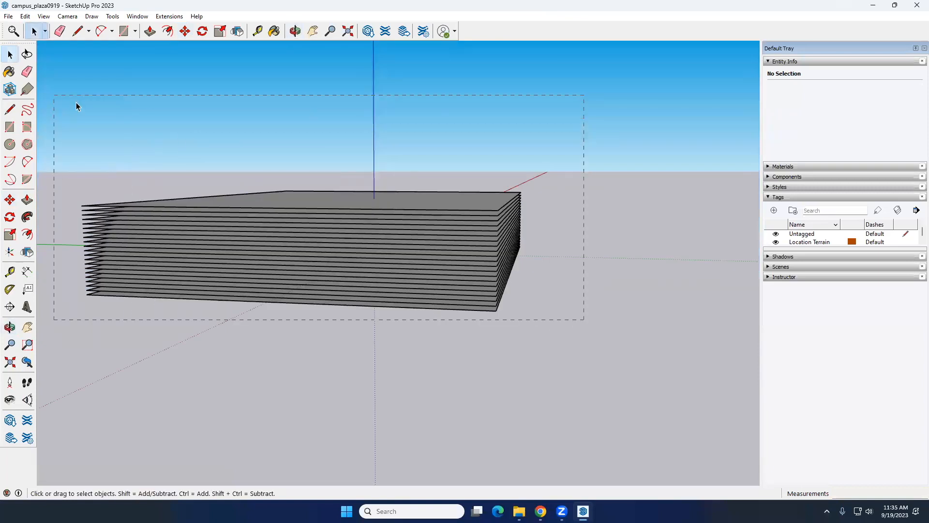
left_click_drag(76, 102, 54, 95)
right_click(405, 196)
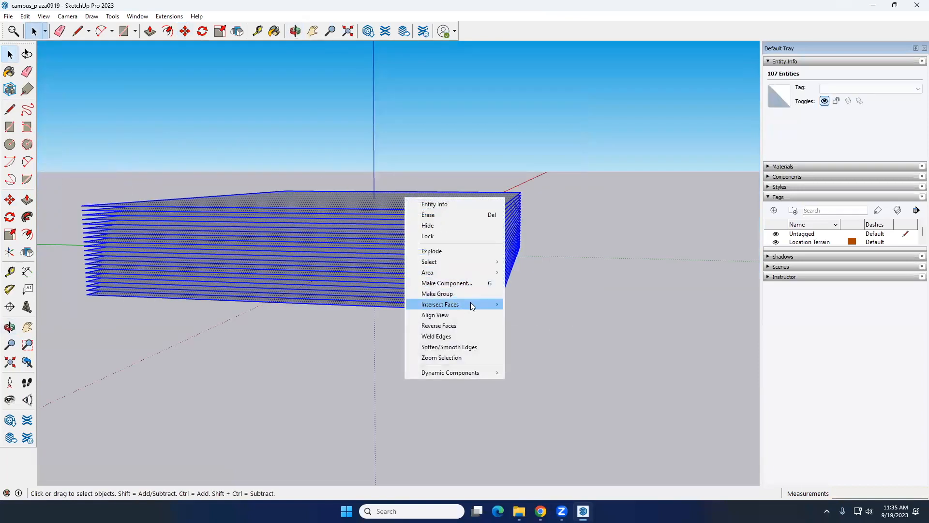
mouse_move(471, 305)
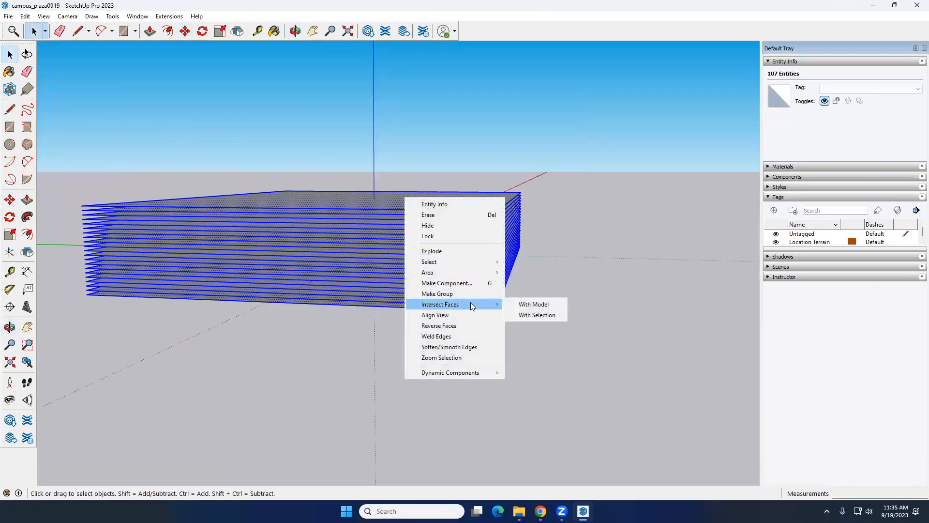
left_click(549, 315)
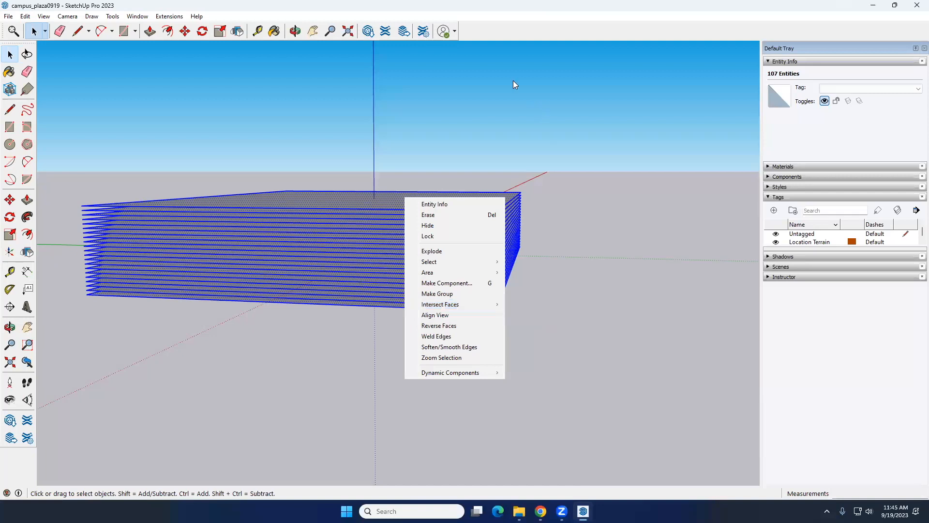
left_click(393, 156)
Select and delete the edges along one side of the dense stack to remove its faces and expose the terrain
middle_click_drag(382, 246, 605, 274)
left_click_drag(528, 161, 515, 160)
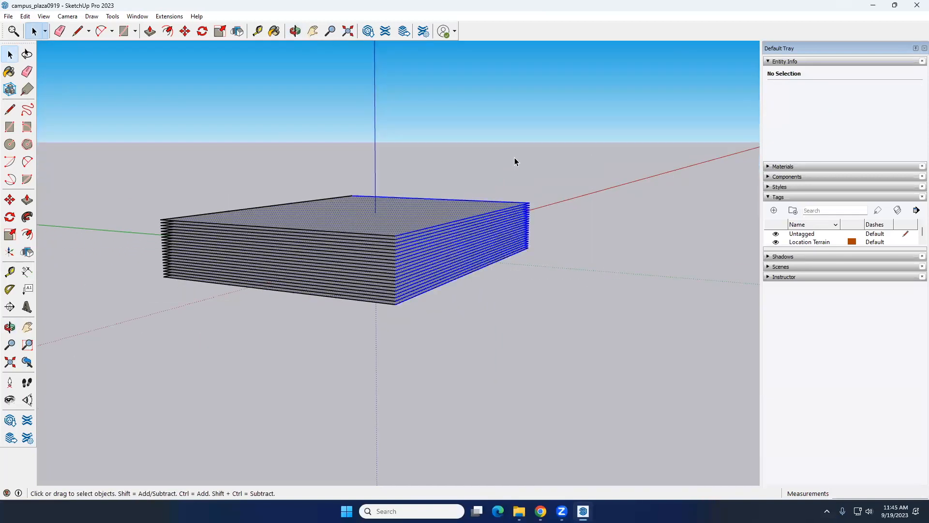
key("Delete")
middle_click_drag(384, 191, 319, 237)
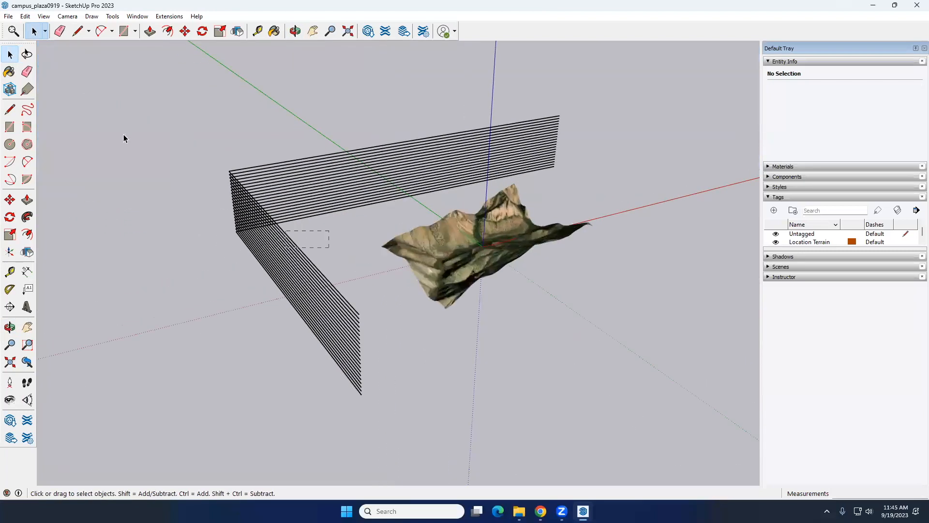
Delete the remaining edges of the rectangle stack and inspect the exposed terrain for contour lines
left_click_drag(124, 134, 115, 124)
key("Delete")
scroll(434, 181, "down", 3)
mouse_move(434, 182)
middle_mouse_down()
mouse_move(472, 202)
mouse_move(427, 216)
mouse_move(379, 250)
middle_mouse_up()
scroll(472, 203, "up", 3)
scroll(472, 202, "up", 3)
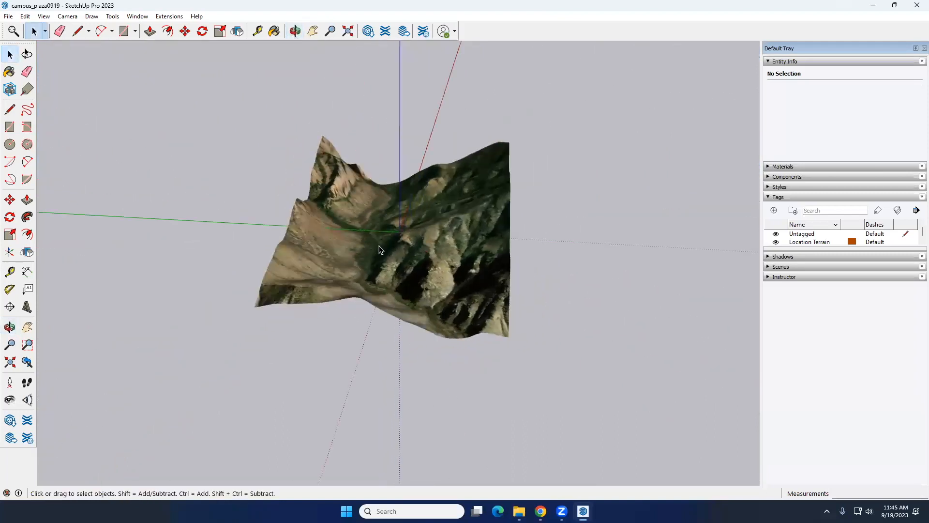
mouse_move(392, 246)
middle_mouse_down()
mouse_move(382, 189)
mouse_move(386, 266)
mouse_move(540, 262)
mouse_move(408, 249)
middle_mouse_up()
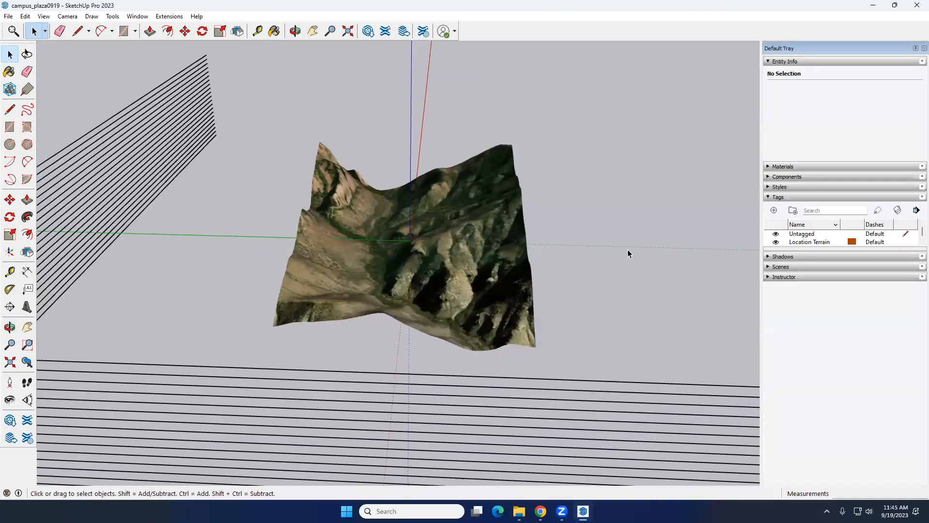
Restore the stack, delete its edges around one corner to check the terrain inside, and undo that deletion
key("ctrl+z")
scroll(335, 269, "down", 5)
middle_click_drag(501, 264, 570, 312)
left_click_drag(536, 235, 536, 234)
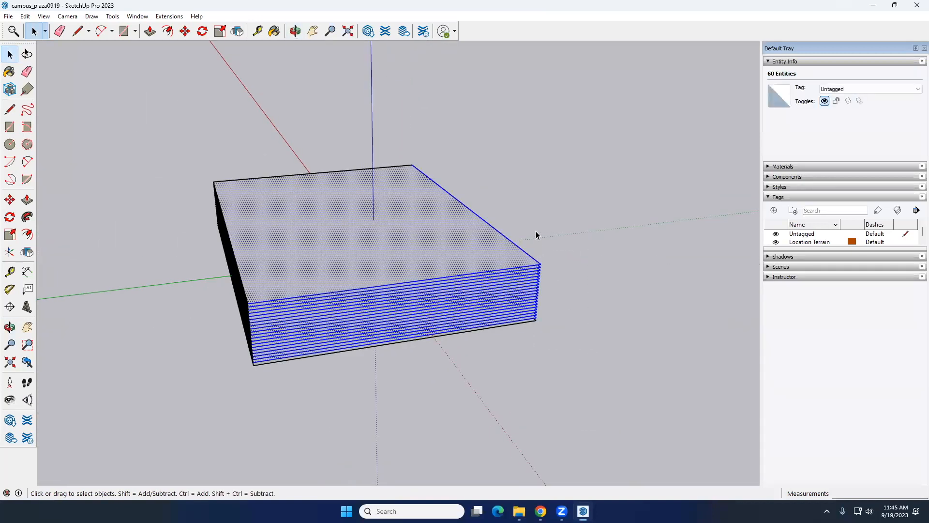
key("Delete")
middle_click_drag(451, 251, 492, 328)
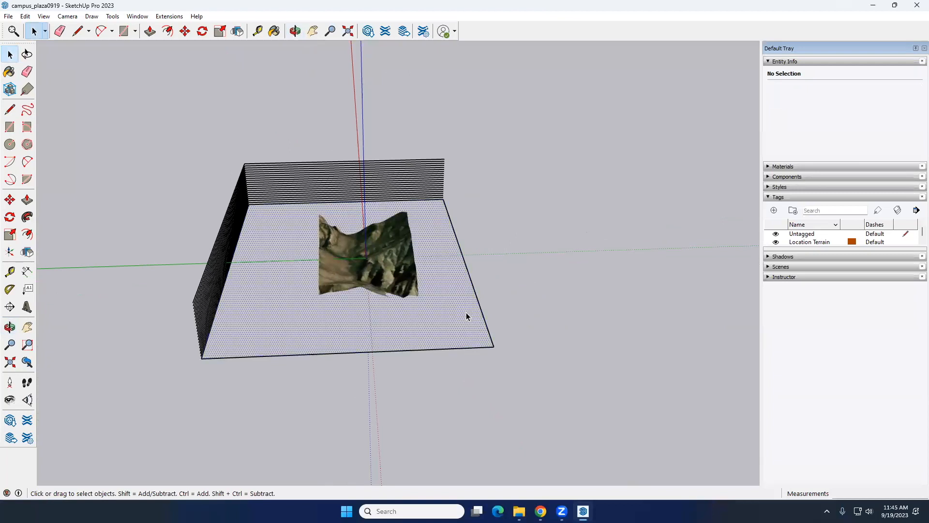
key("ctrl+z")
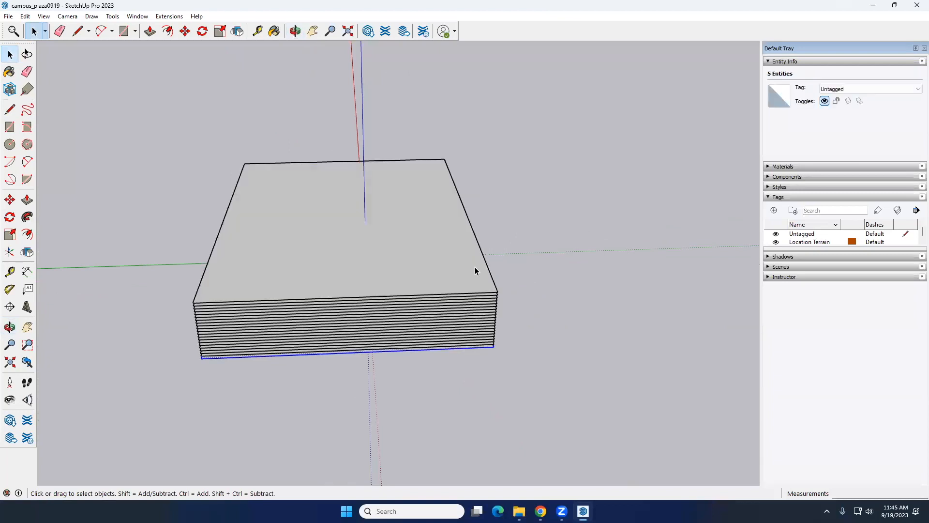
Select the whole stack together with the enclosed terrain and run Intersect Faces with the selection
left_click_drag(528, 376, 158, 115)
right_click(474, 273)
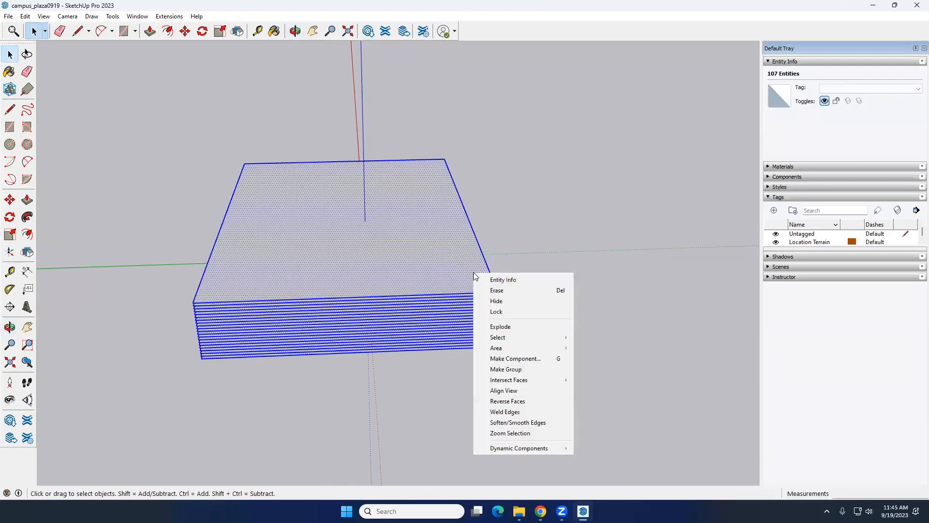
mouse_move(552, 380)
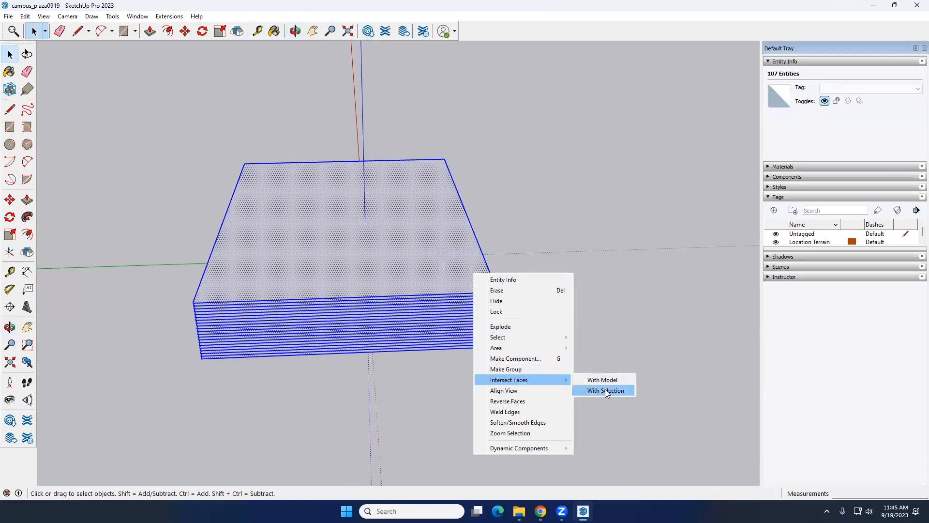
left_click(605, 390)
left_click(331, 143)
Delete the stack's edges around one corner and all its remaining edges, leaving only the terrain with its contours
middle_click_drag(532, 299, 568, 363)
left_click_drag(568, 363, 525, 220)
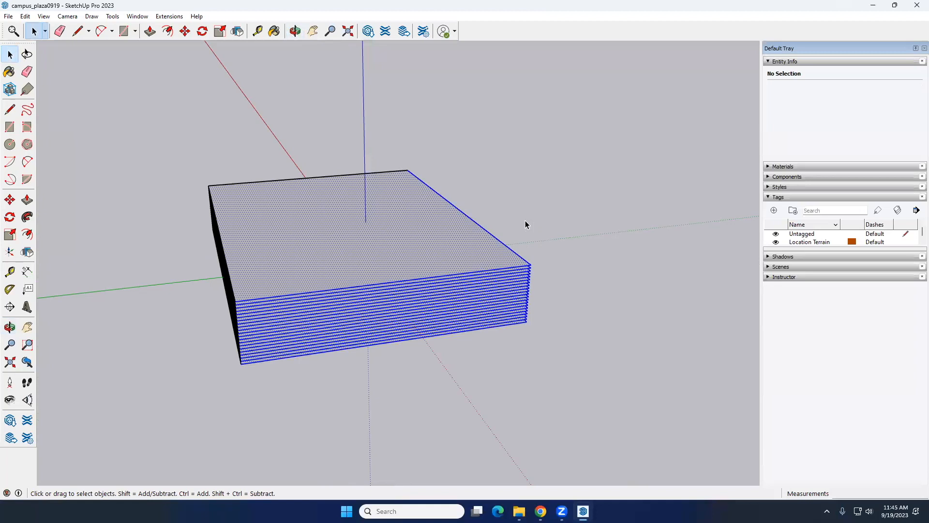
key("Delete")
middle_click_drag(355, 257, 283, 291)
scroll(282, 191, "up", 1)
left_click_drag(295, 214, 158, 62)
key("Delete")
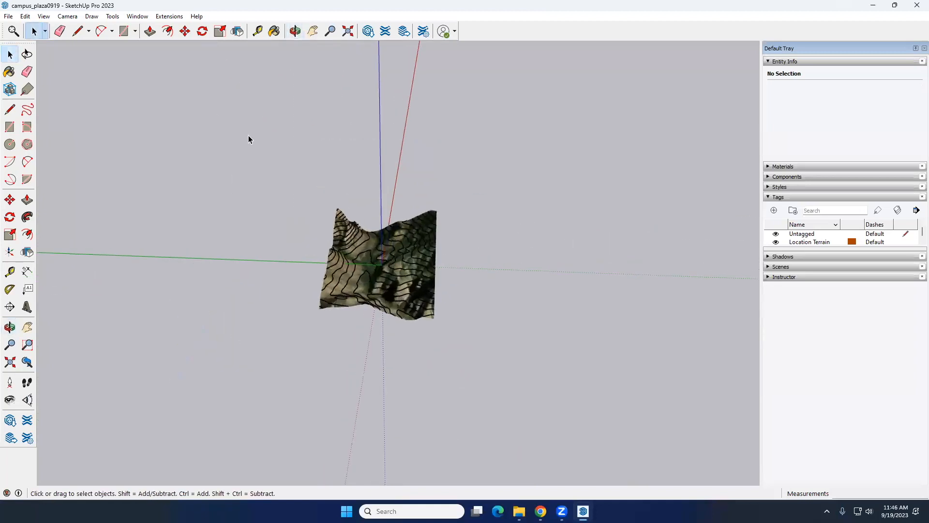
Show the Views toolbar and dock it in the same row as the Getting Started tools
middle_click_drag(428, 298, 378, 277)
scroll(379, 277, "up", 6)
scroll(442, 283, "down", 5)
middle_click_drag(442, 284, 396, 247)
middle_click_drag(313, 131, 316, 150)
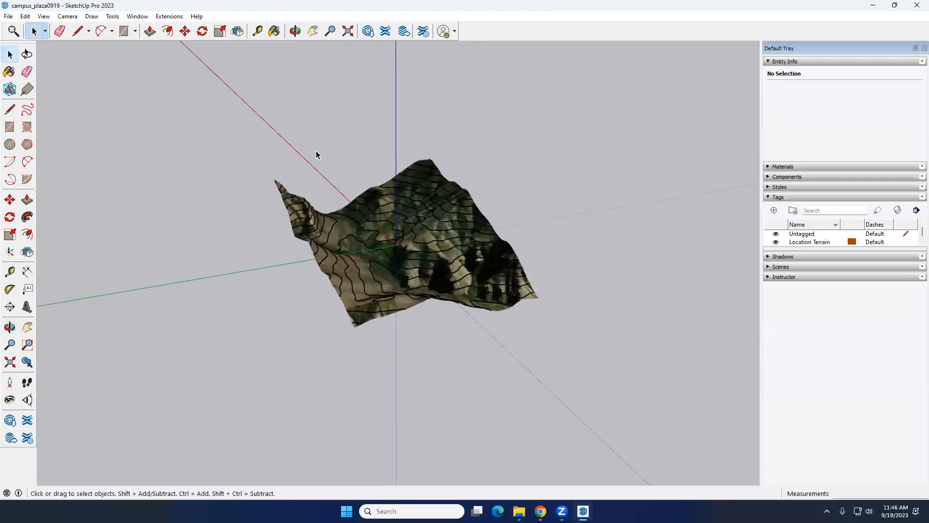
left_click(45, 16)
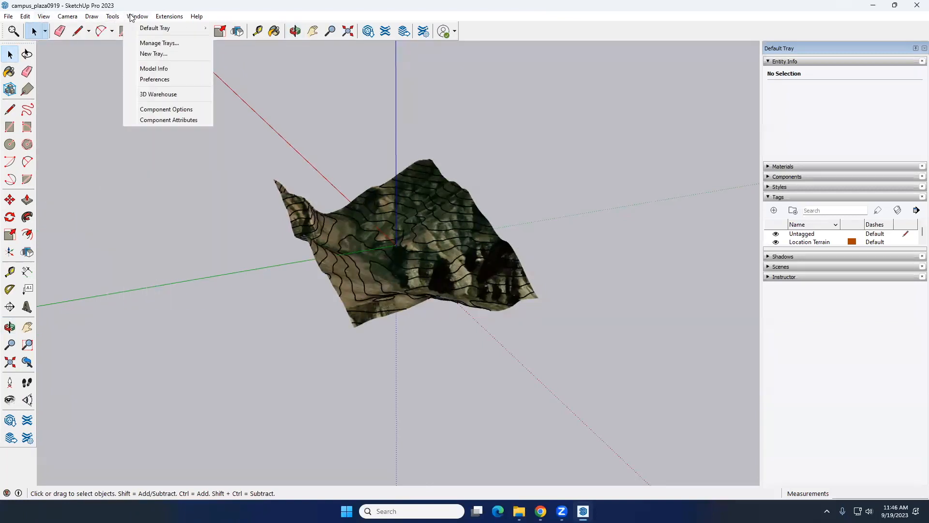
right_click(490, 34)
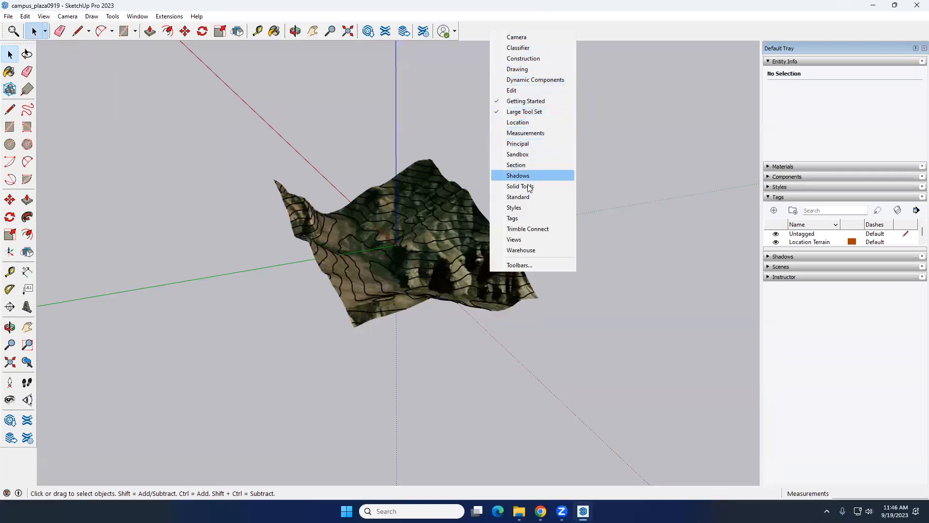
left_click(643, 248)
left_click_drag(5, 25, 485, 34)
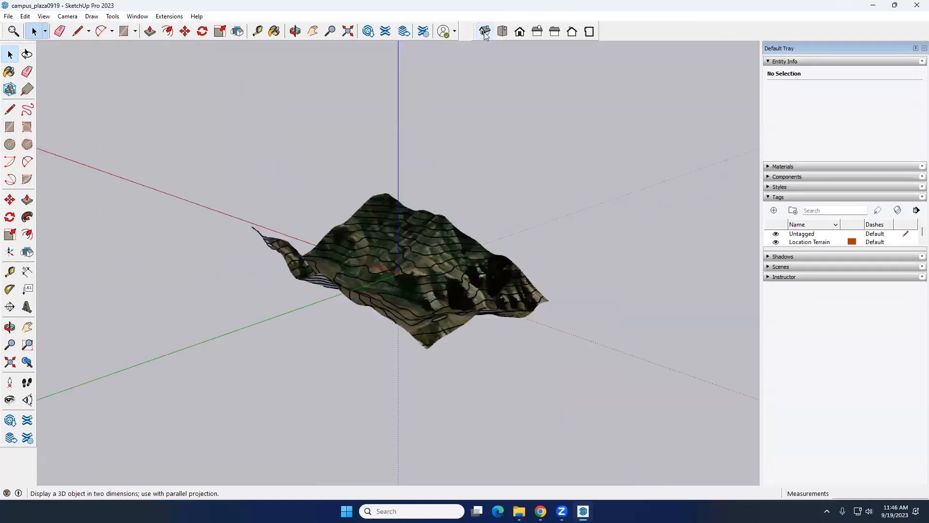
Examine the contoured terrain in each standard view, from top and front through the sides, ending in the isometric view
left_click(502, 31)
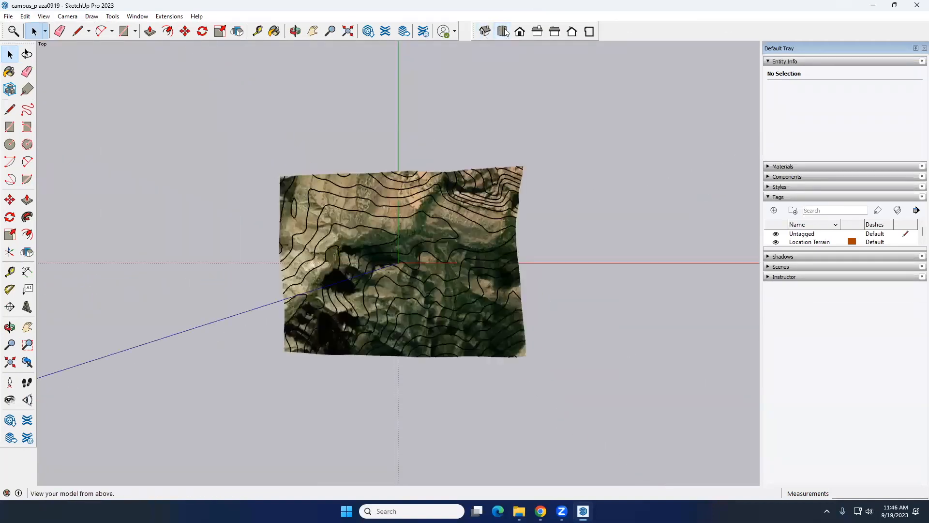
left_click(520, 31)
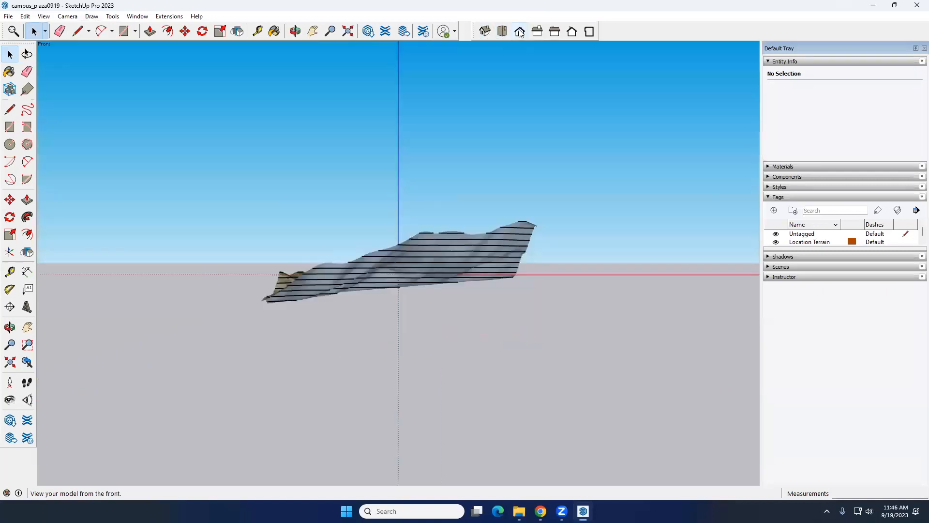
left_click(538, 32)
left_click(556, 33)
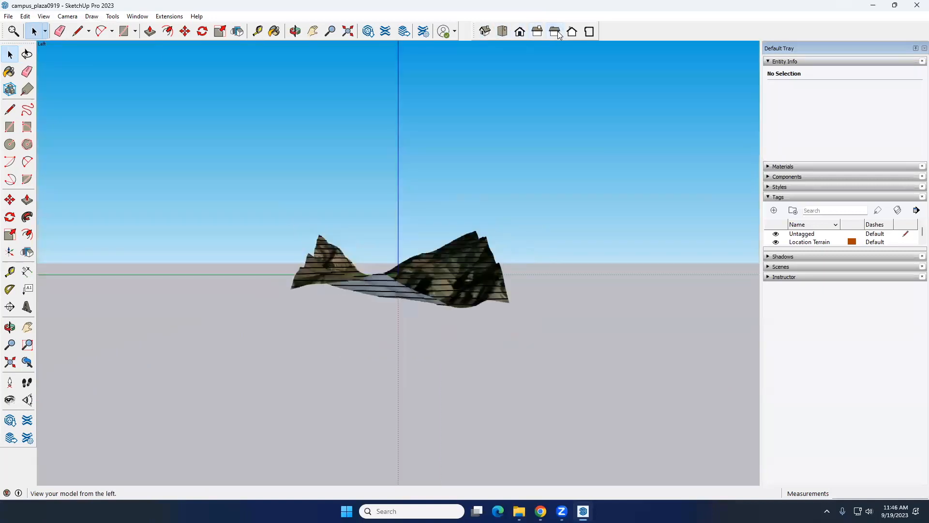
left_click(571, 33)
left_click(589, 32)
left_click(576, 35)
left_click(555, 32)
left_click(537, 32)
left_click(520, 31)
left_click(503, 33)
left_click(485, 33)
Move the Views toolbar closer to the neighbouring tools and try its top, front, right and isometric views
left_click_drag(476, 31, 466, 32)
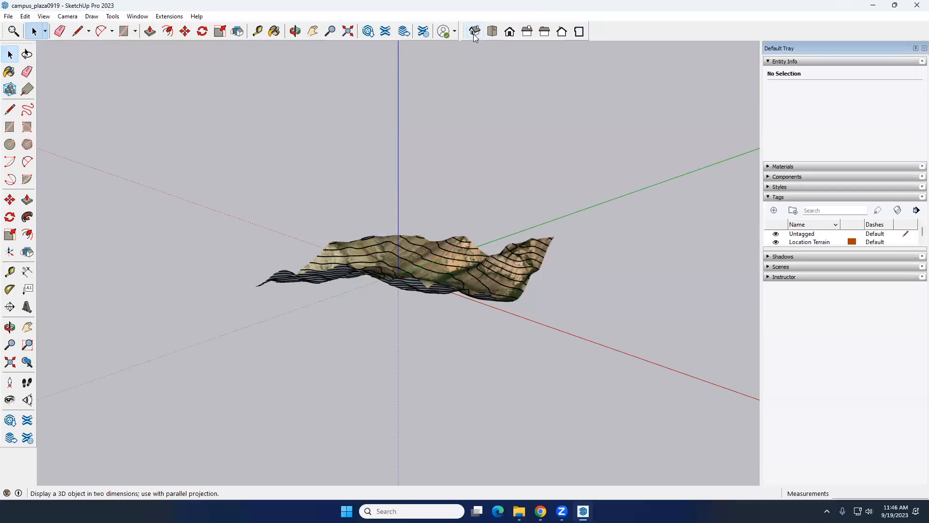
left_click(492, 32)
left_click(512, 32)
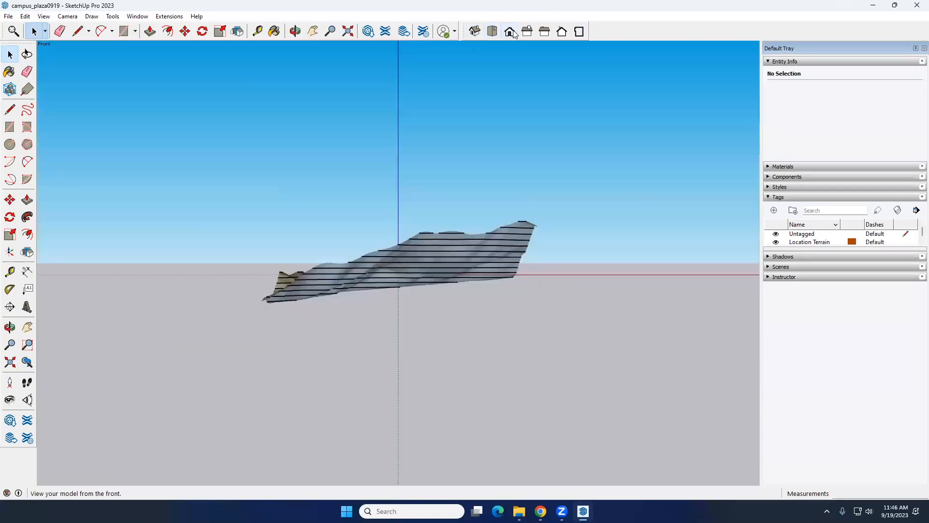
left_click(528, 33)
left_click(475, 32)
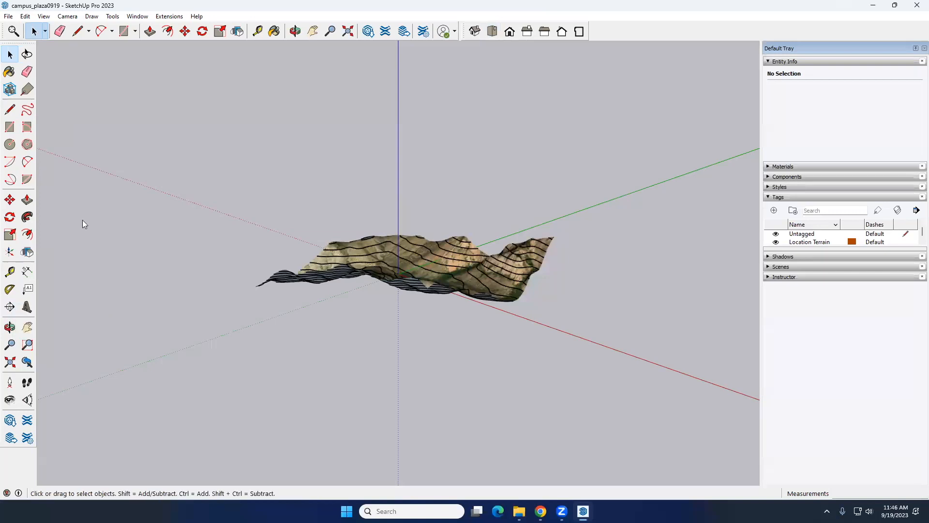
Check the terrain again from the right side and from above, and return to the isometric view
right_click(686, 35)
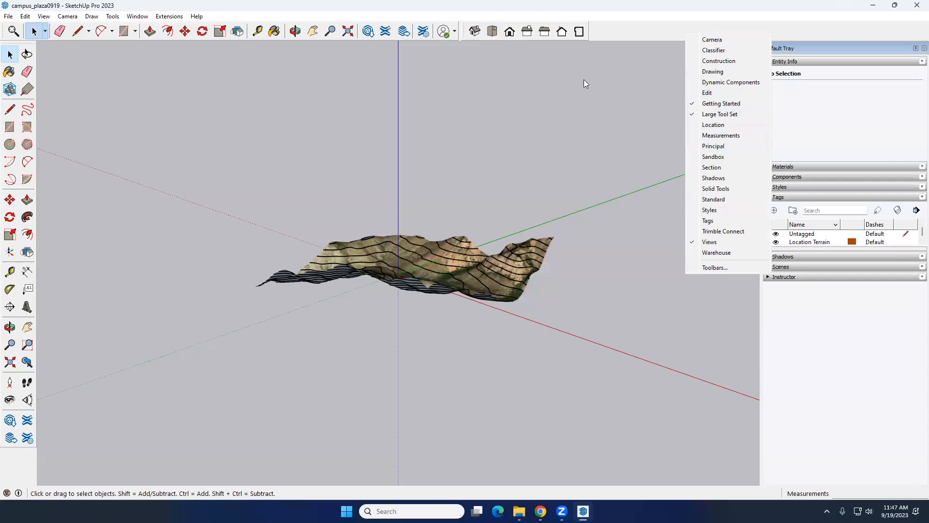
left_click(532, 31)
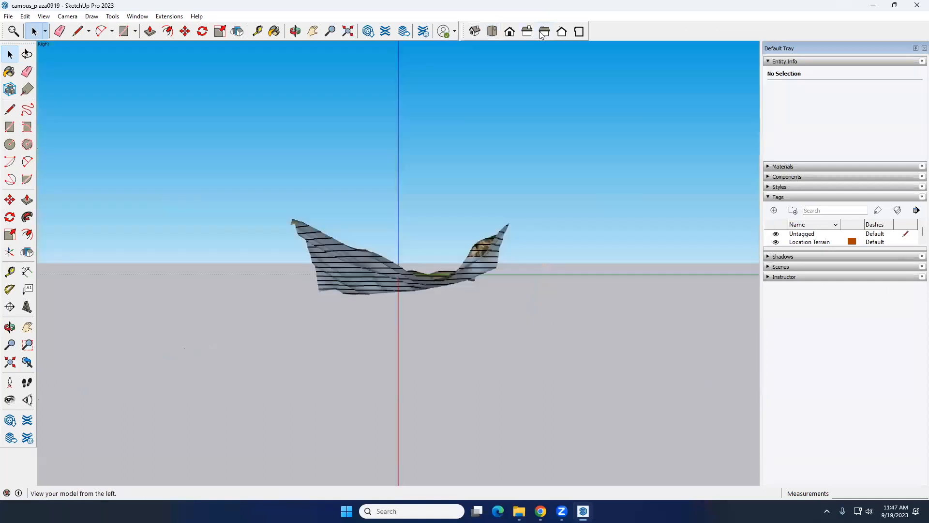
left_click(560, 32)
left_click(495, 32)
left_click(475, 32)
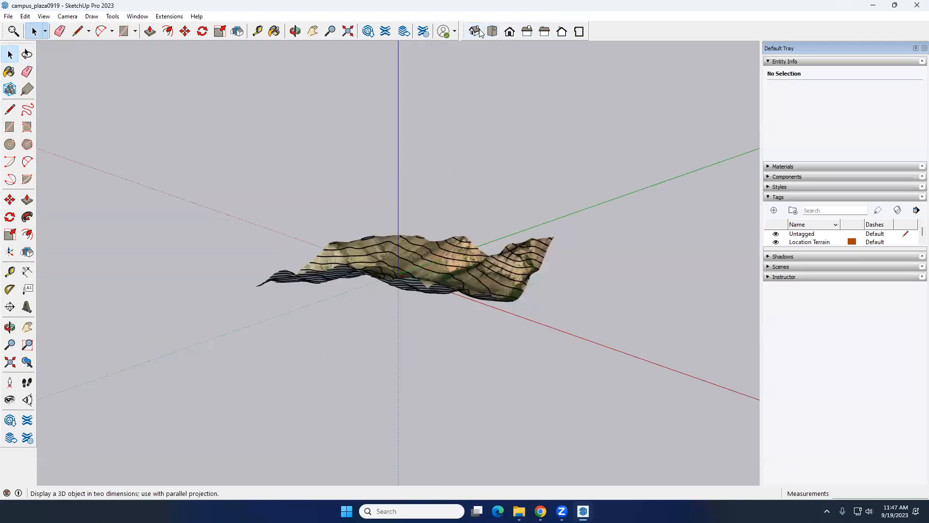
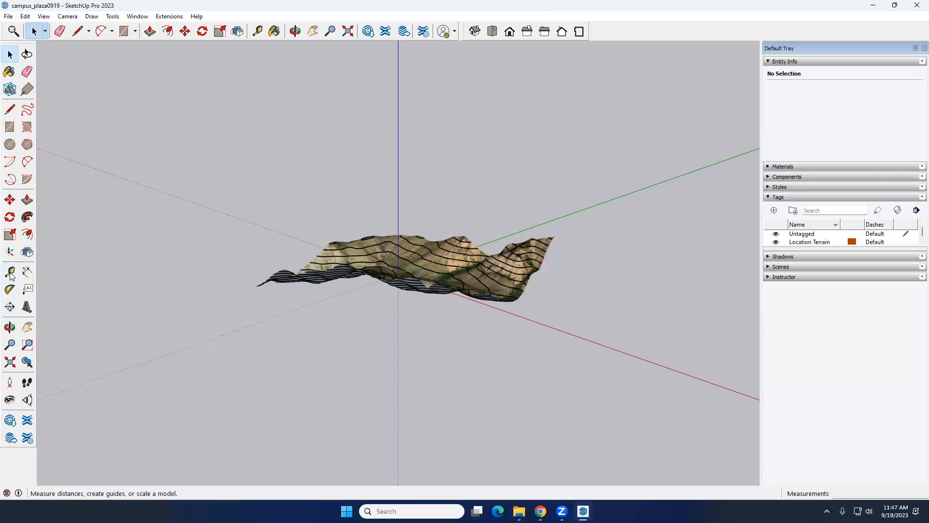
Place a horizontal section plane through the terrain, keep the name Section 1 and symbol 1, and select the plane
left_click(10, 307)
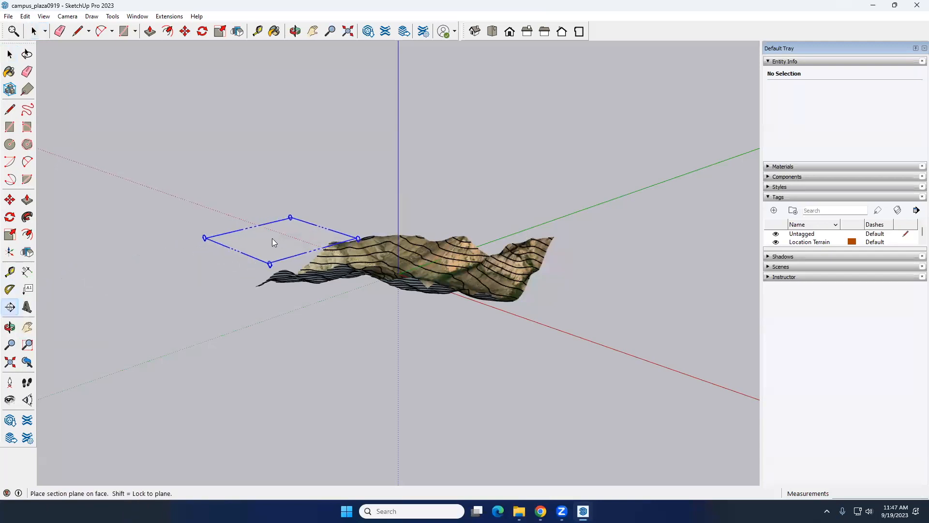
left_click(258, 249)
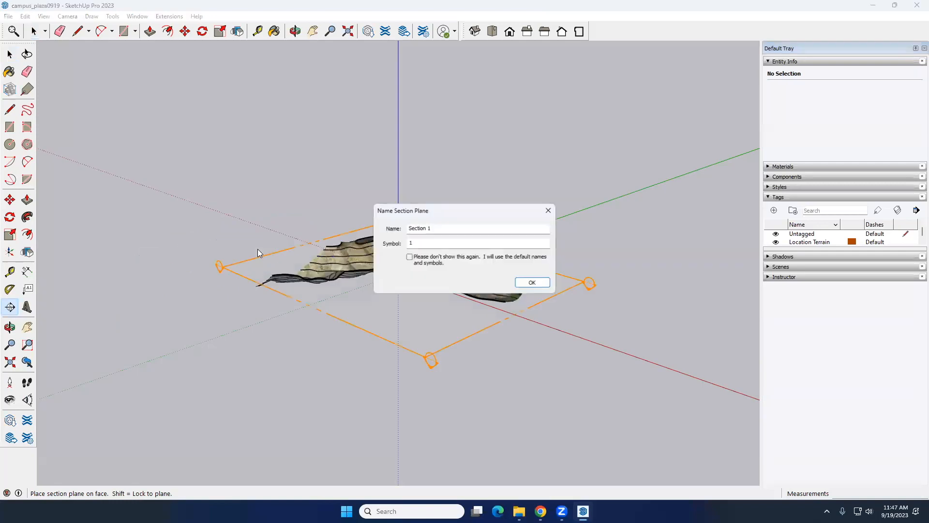
left_click_drag(455, 213, 177, 158)
left_click(255, 228)
middle_click_drag(446, 379, 286, 312)
left_click(286, 313)
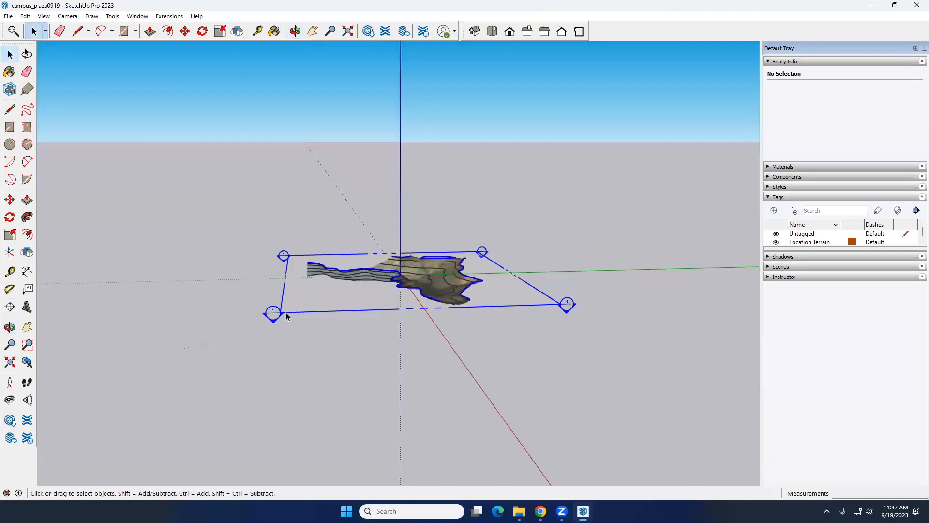
Move the section plane up and down along the blue axis to cut the terrain at different heights, leaving it partway up
left_click(10, 200)
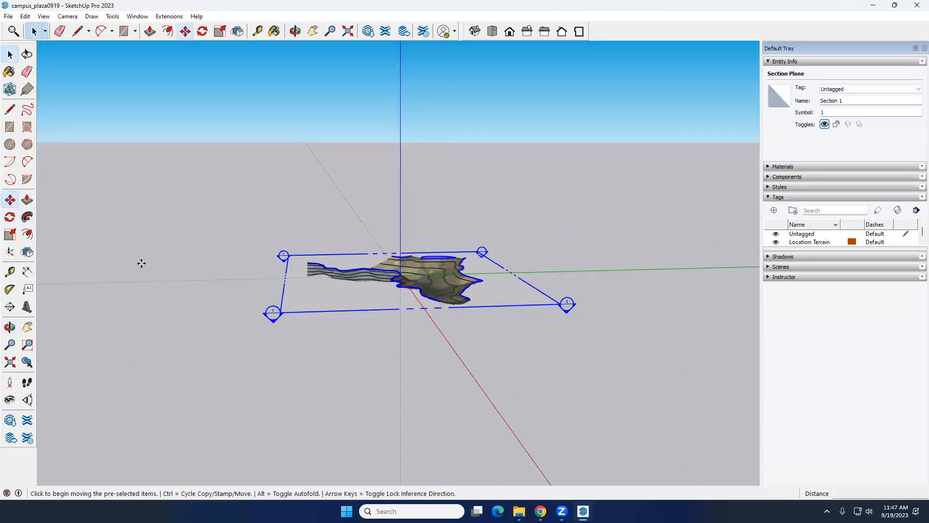
left_click(273, 312)
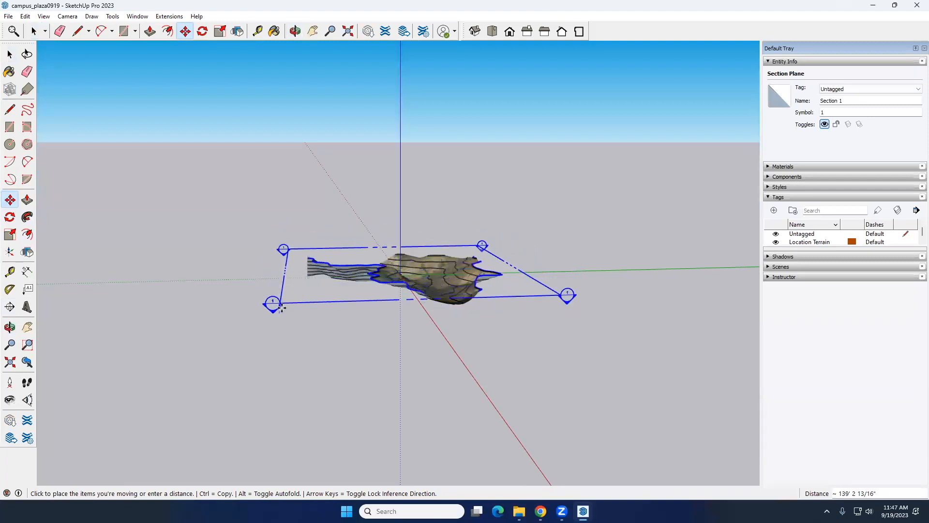
left_click(282, 313)
left_click(282, 313)
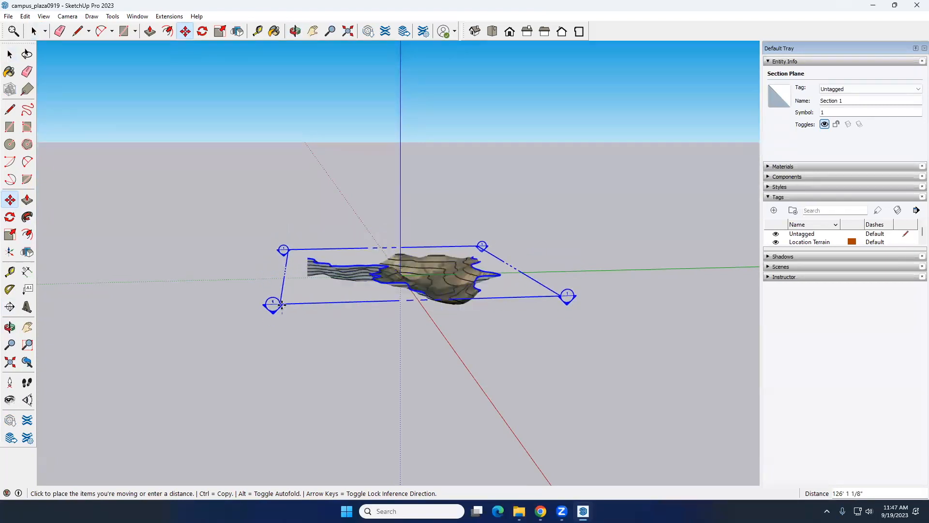
left_click(280, 305)
left_click(281, 305)
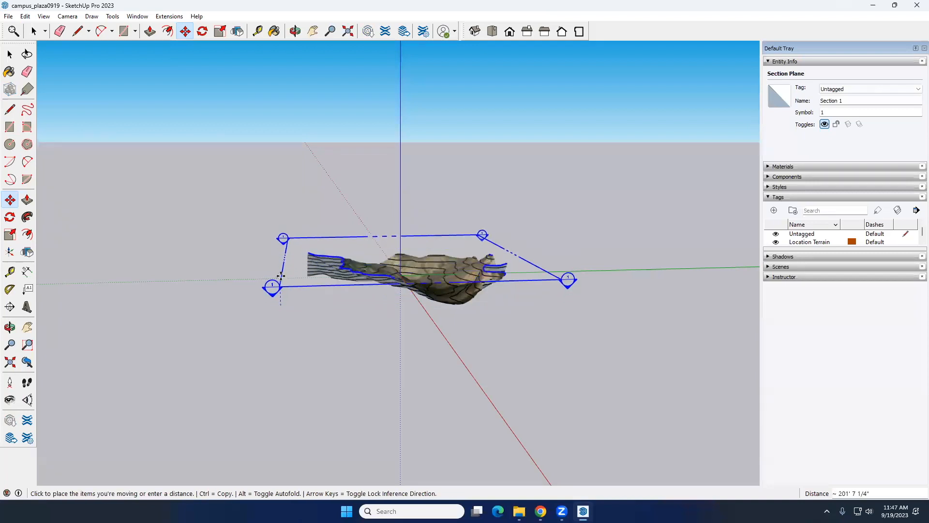
left_click(281, 299)
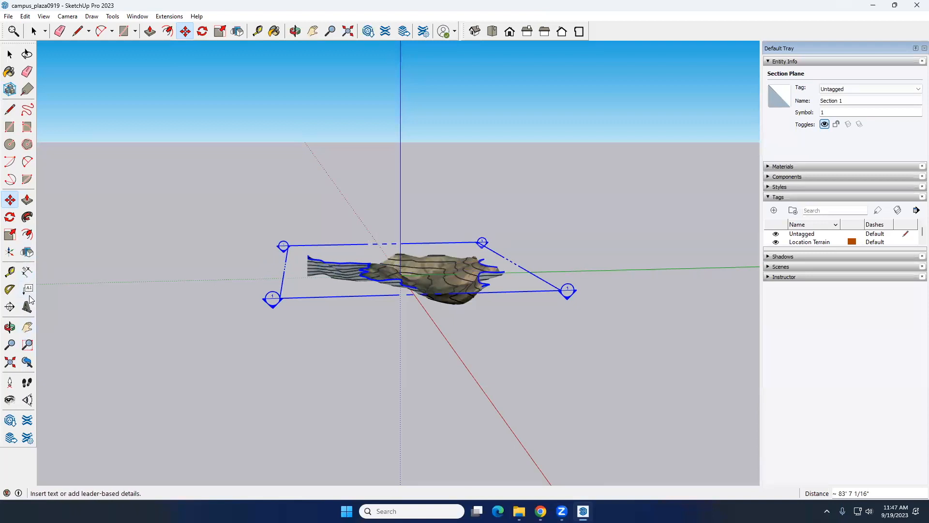
Try rotating the horizontal section plane upright around the red axis, pivoting at its near corner
left_click(10, 218)
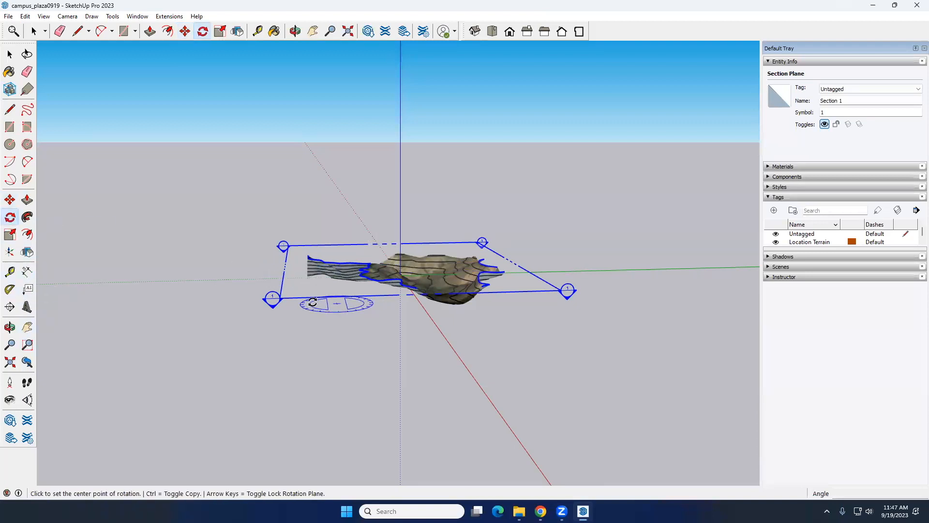
middle_click_drag(307, 334, 286, 274)
left_click(282, 277)
left_click(562, 276)
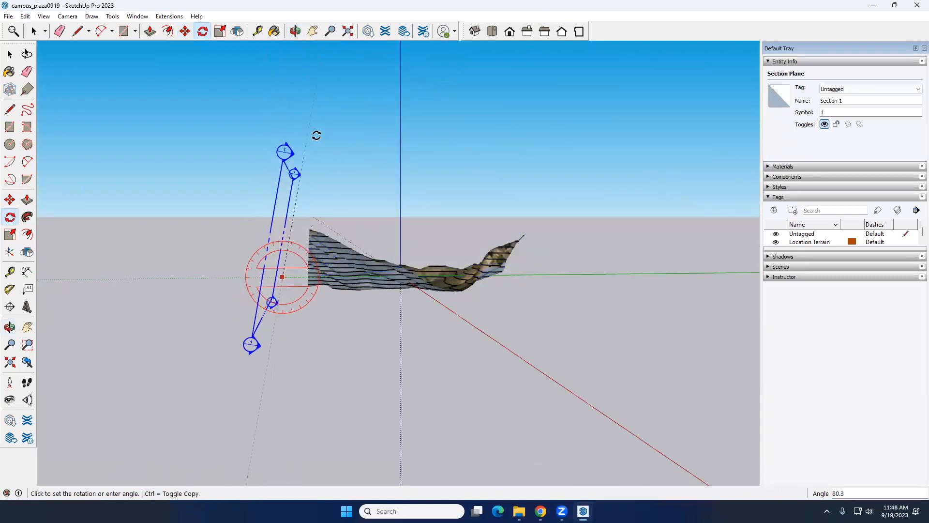
left_click(284, 139)
Try sliding the upright section plane along the green axis into the terrain, and undo its rotation
middle_click_drag(292, 359, 332, 365)
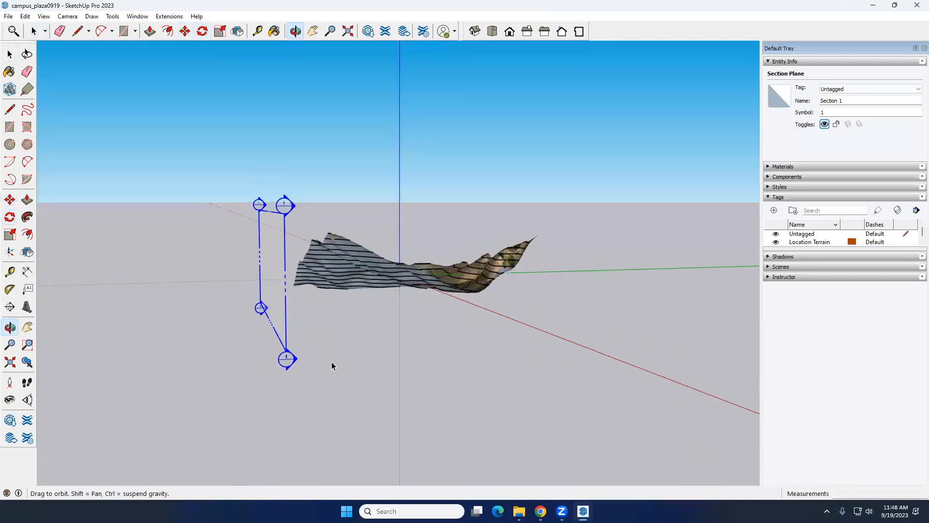
key("space")
left_click(9, 199)
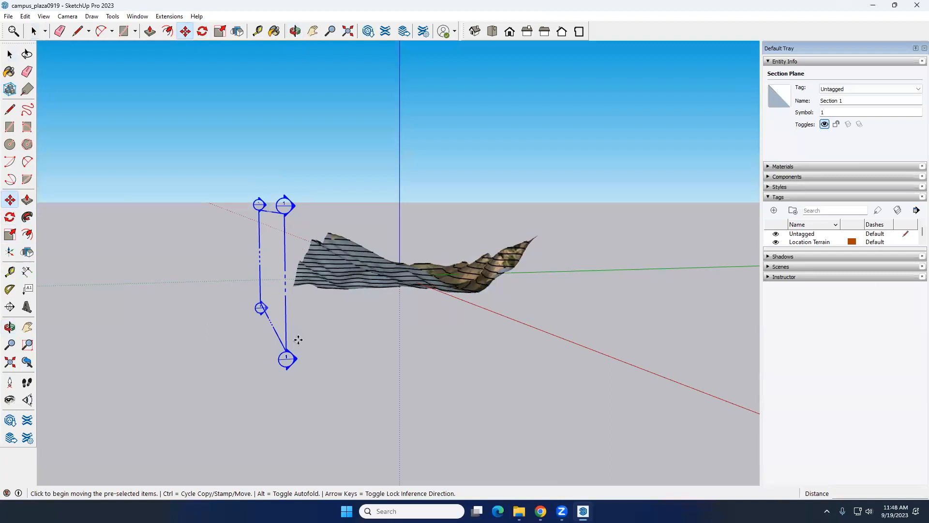
left_click(289, 351)
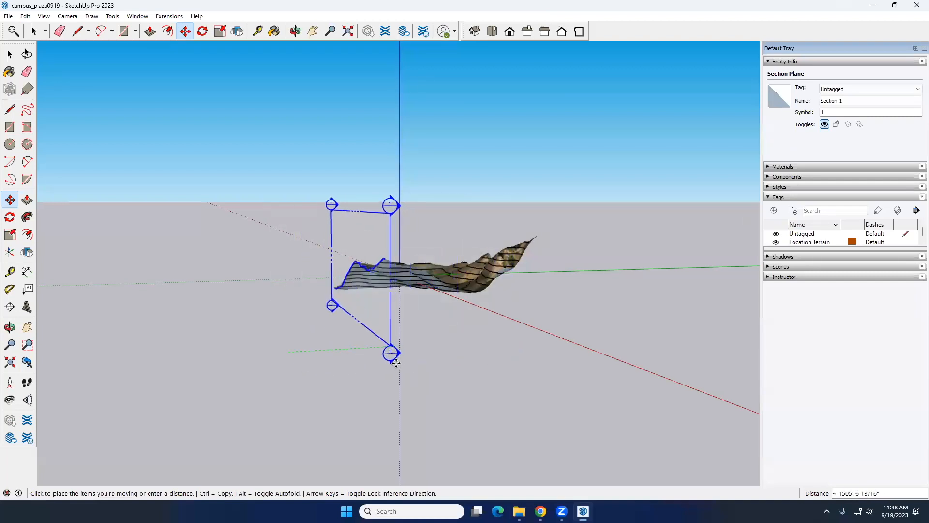
key("Escape")
key("ctrl+z")
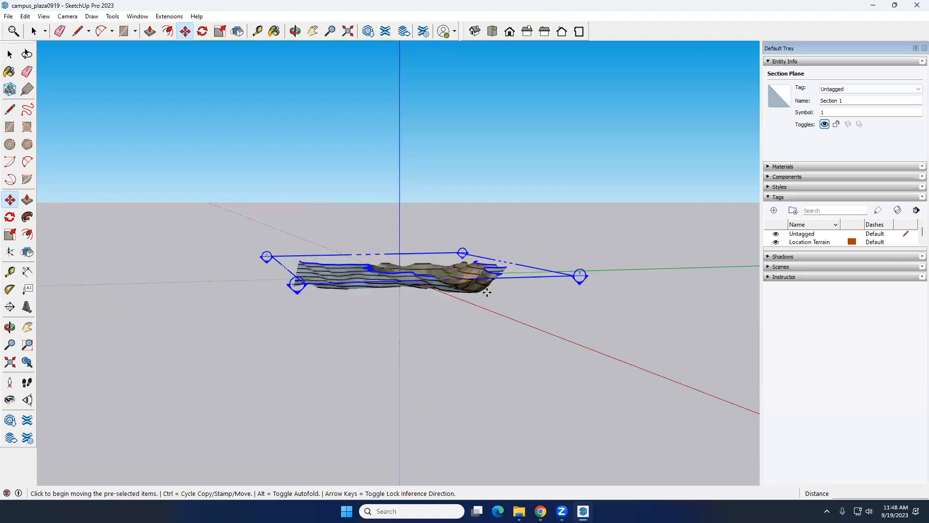
Rotate the horizontal section plane 90 degrees around the red axis so it stands upright beside the terrain
left_click(10, 218)
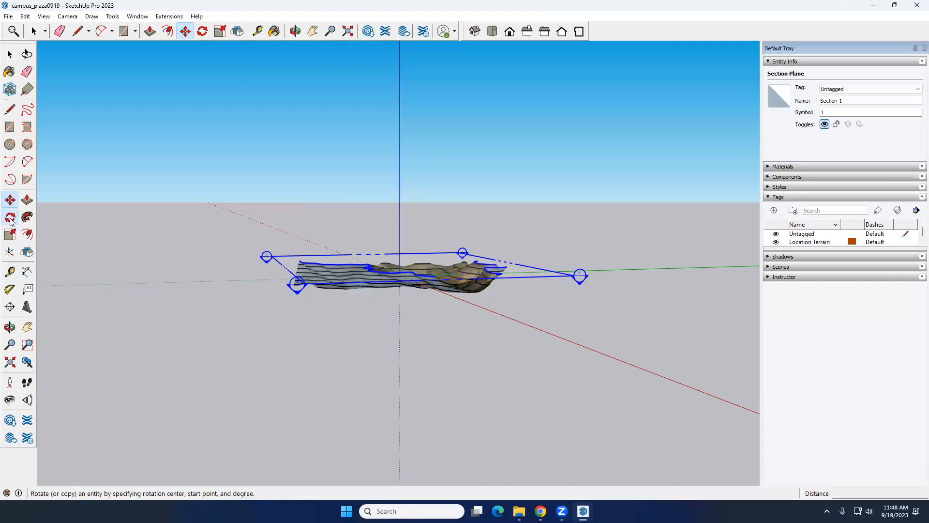
middle_click_drag(255, 384, 242, 353)
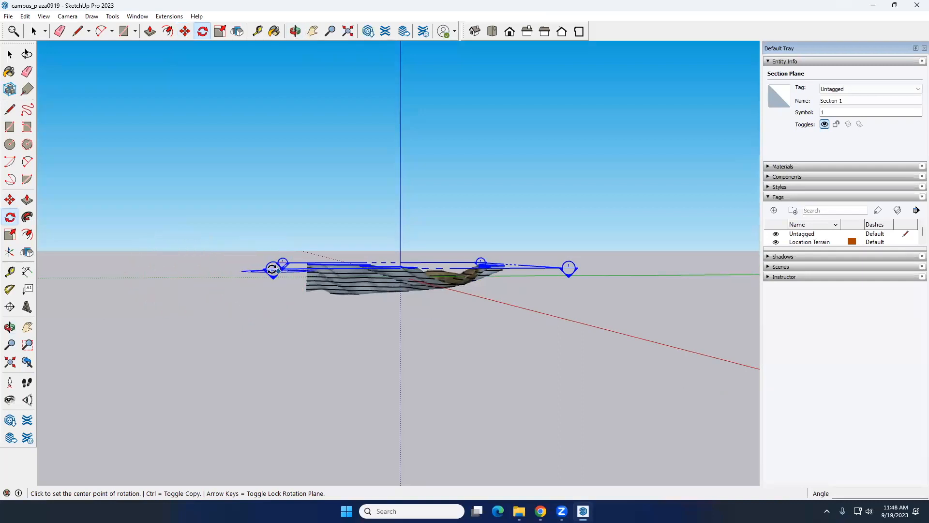
middle_click_drag(224, 253, 245, 245)
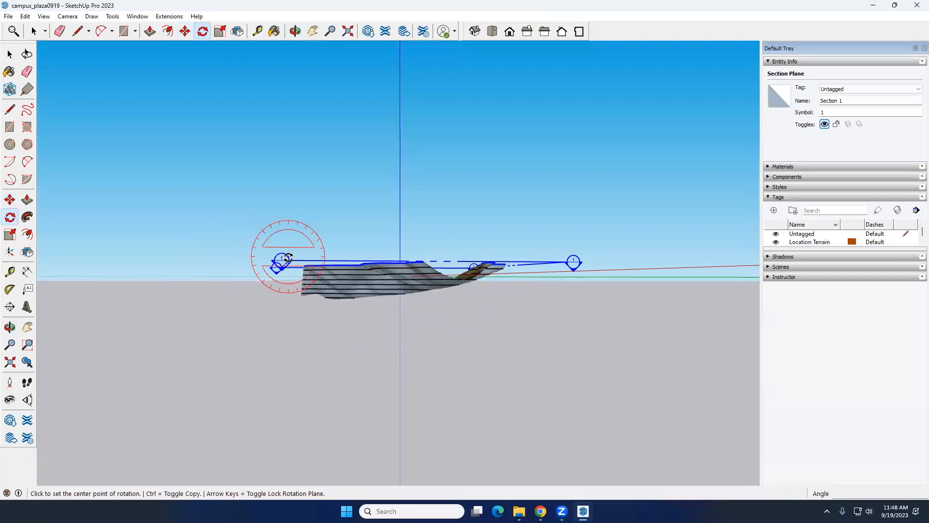
middle_click_drag(260, 310, 256, 315)
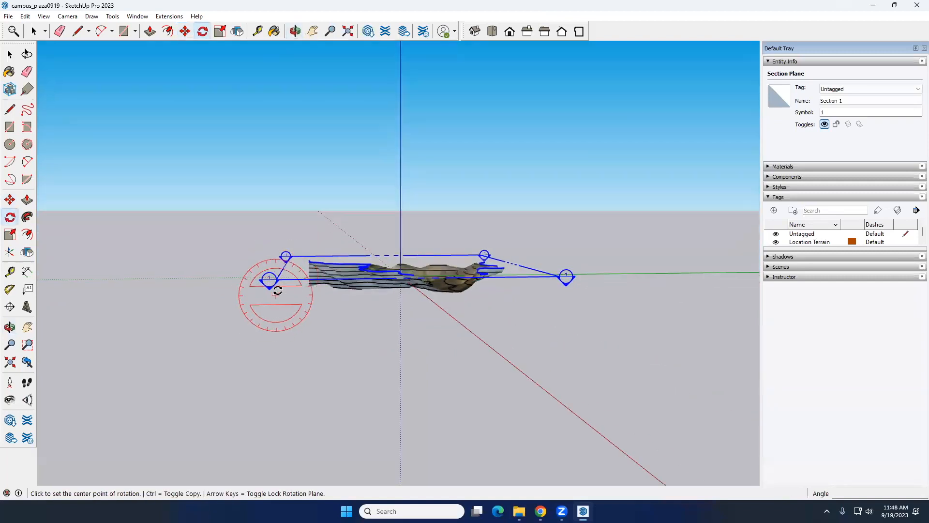
left_click(277, 278)
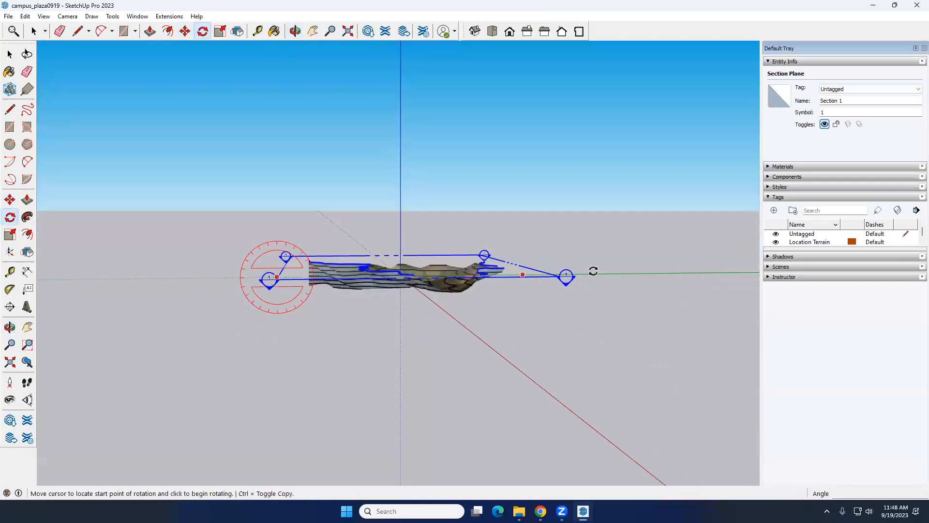
left_click(655, 274)
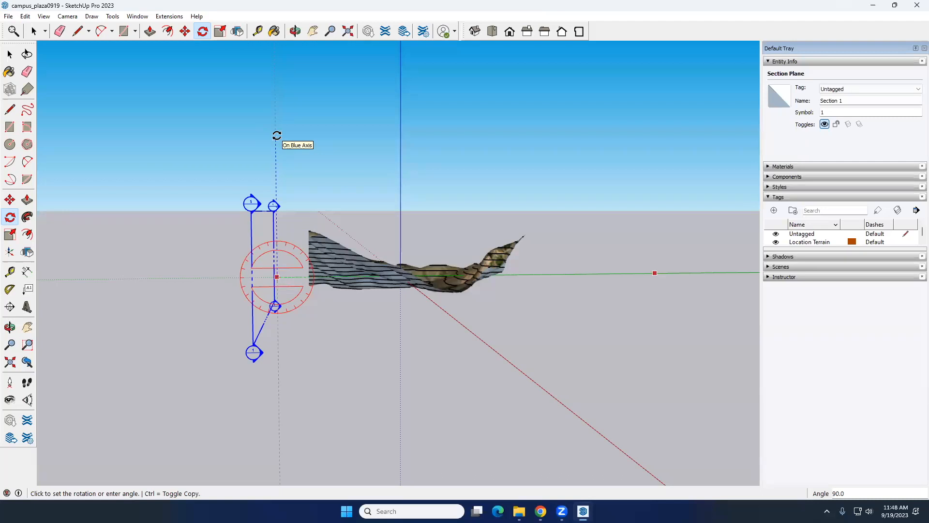
left_click(276, 135)
key("space")
Move the upright section plane about 2,435' along the green axis through the terrain and inspect the cut
middle_click_drag(242, 338, 315, 339)
left_click(10, 199)
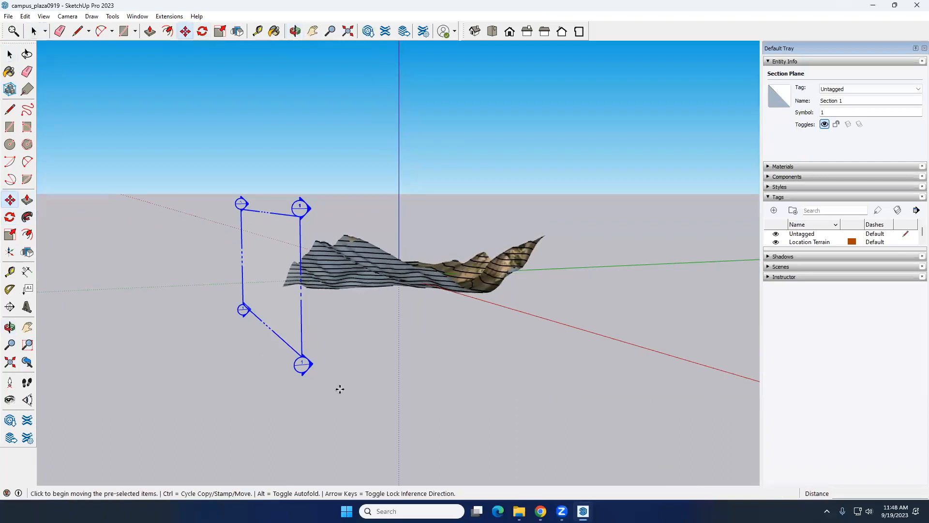
left_click(304, 366)
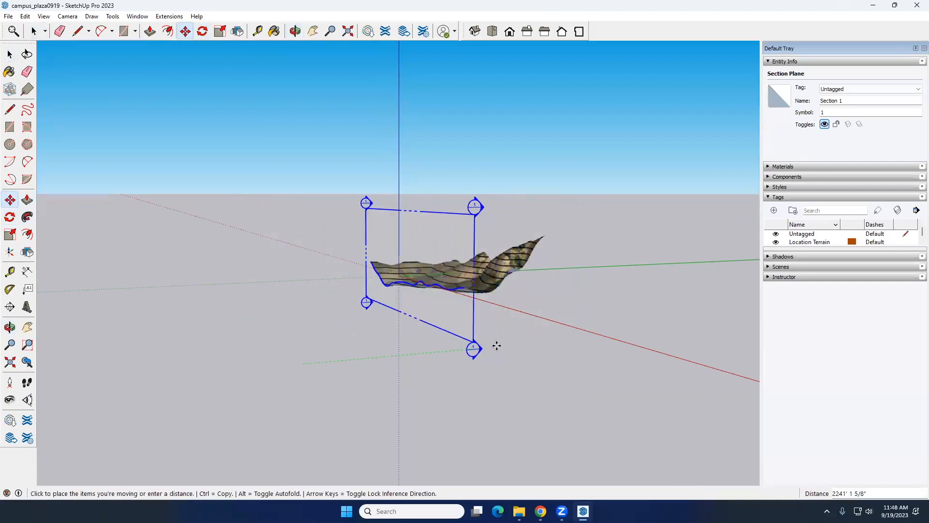
left_click(417, 351)
key("space")
middle_click_drag(449, 349, 518, 426)
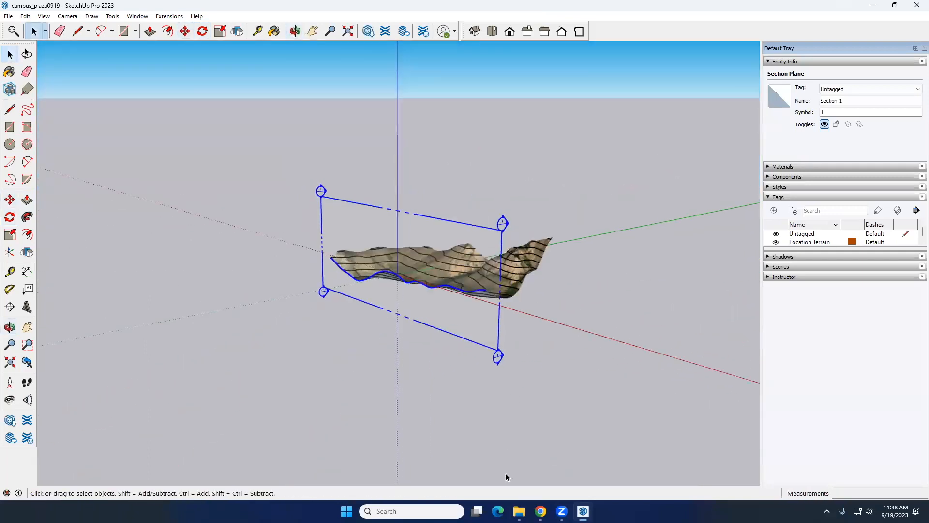
middle_click_drag(447, 413, 88, 242)
Rotate the section plane 90 degrees to vertical, with its pivot at the near corner and its start line along the green axis
left_click(10, 216)
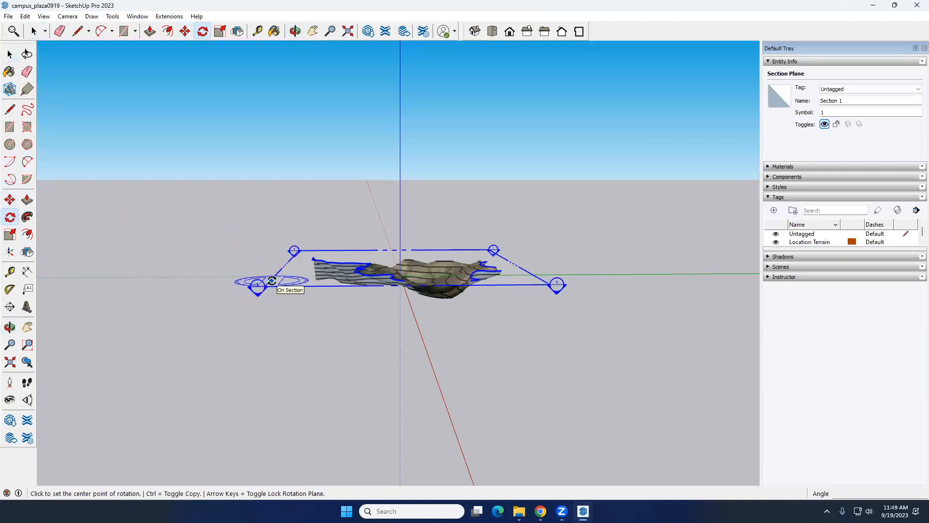
scroll(272, 281, "up", 2)
middle_click_drag(271, 283, 275, 269)
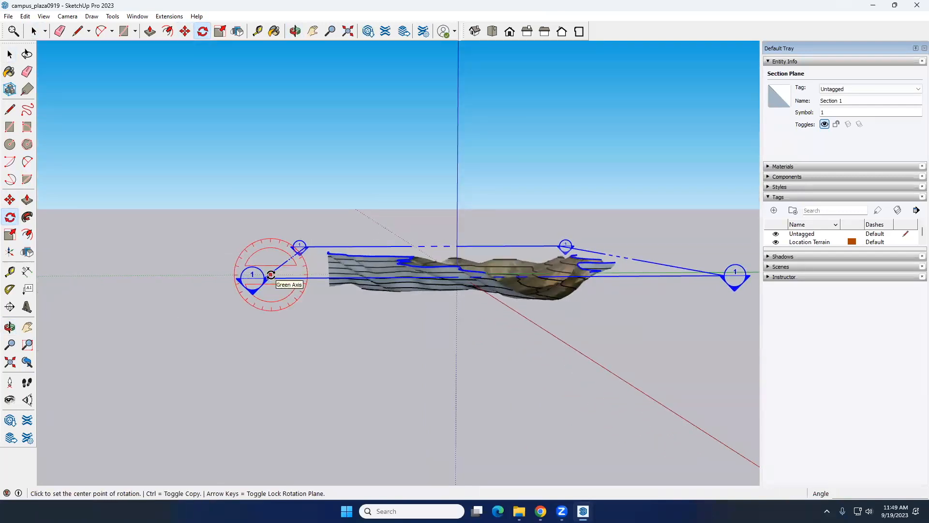
left_click(271, 275)
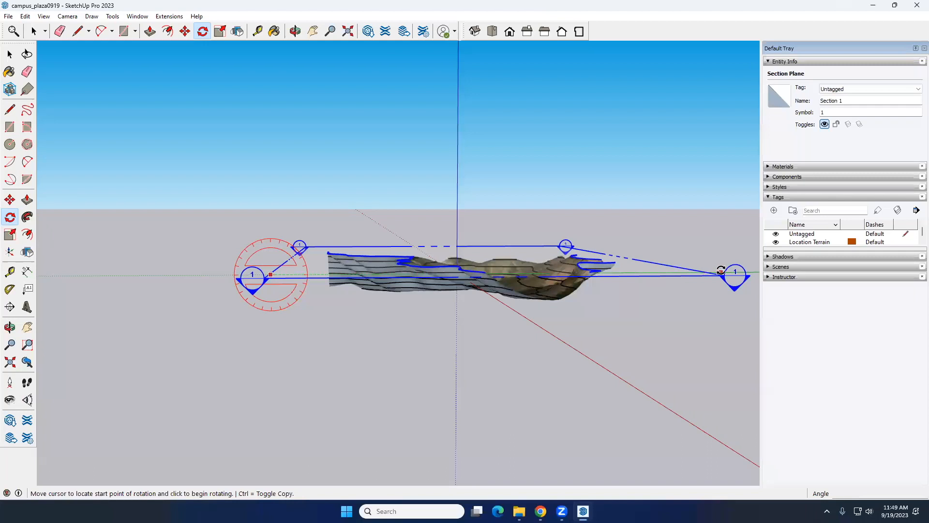
left_click(722, 271)
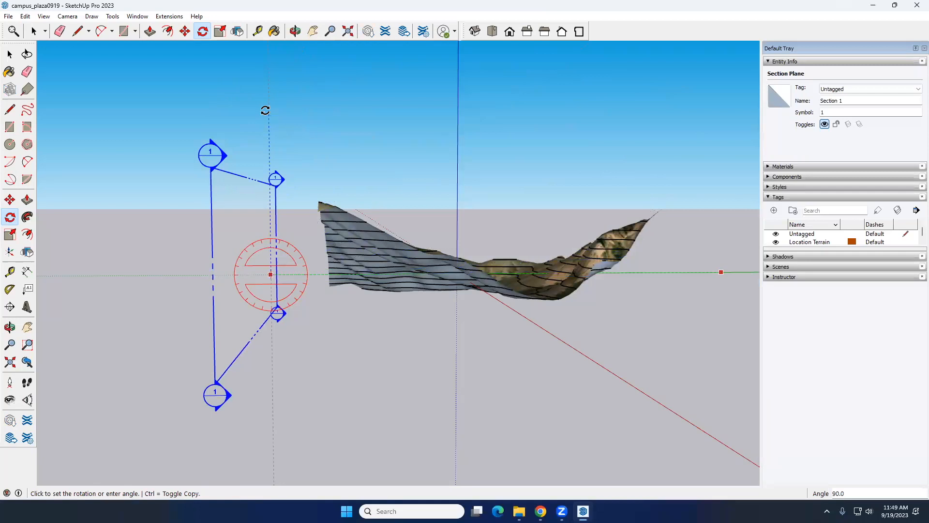
left_click(265, 110)
key("space")
Move the vertical section plane along the green axis to the middle of the terrain
middle_click_drag(280, 282, 204, 300)
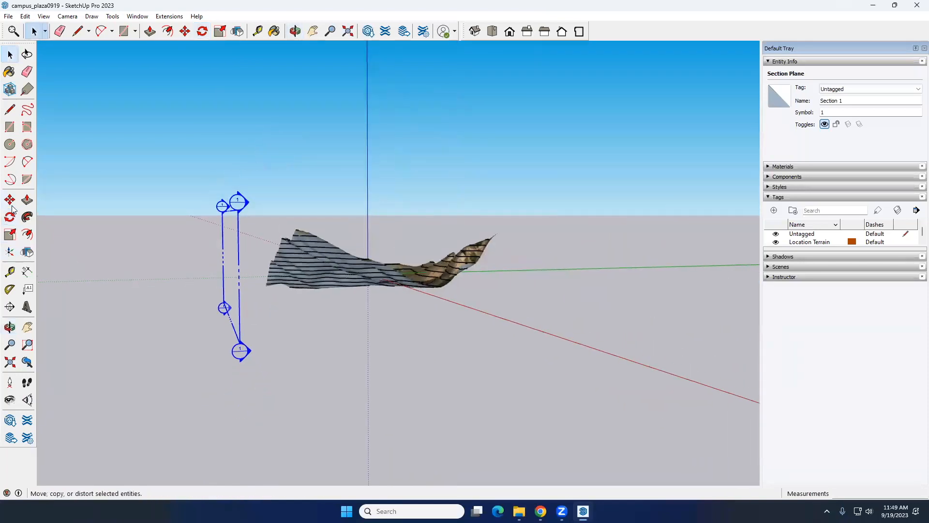
key("m")
left_click(240, 348)
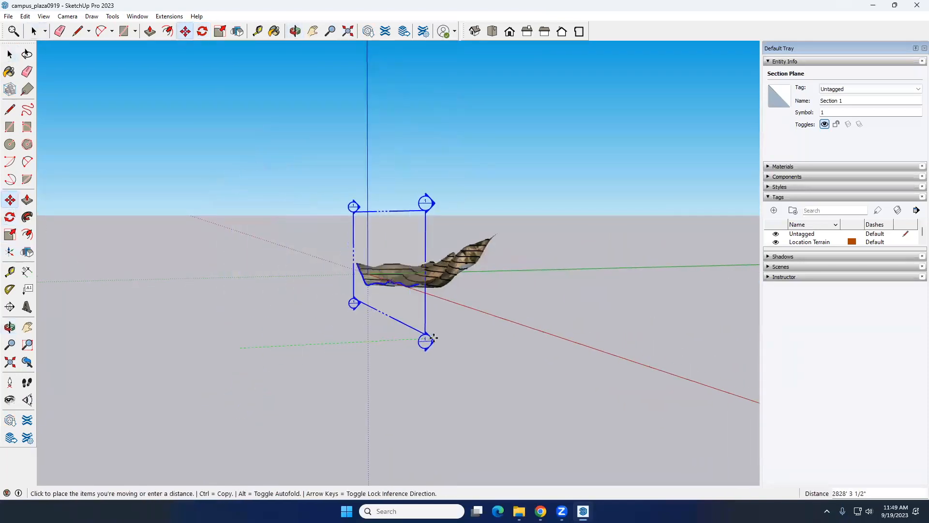
left_click(422, 341)
key("space")
scroll(530, 338, "down", 2)
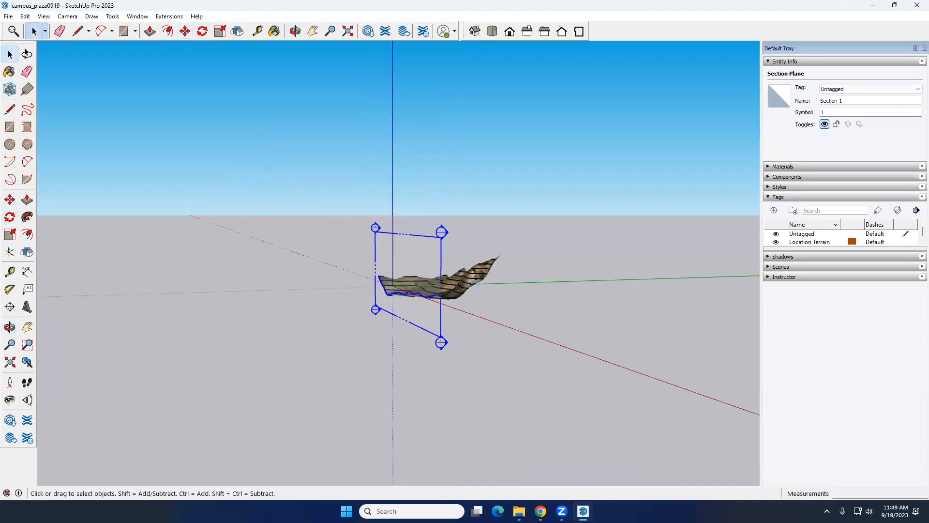
Open the model house 0907.skp from the Downloads folder
left_click(519, 511)
left_click(183, 226)
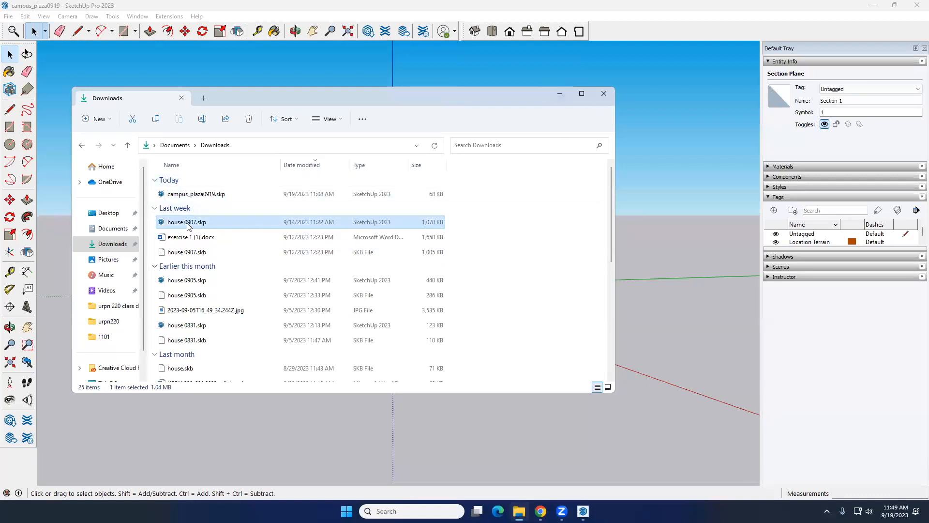
double_click(206, 225)
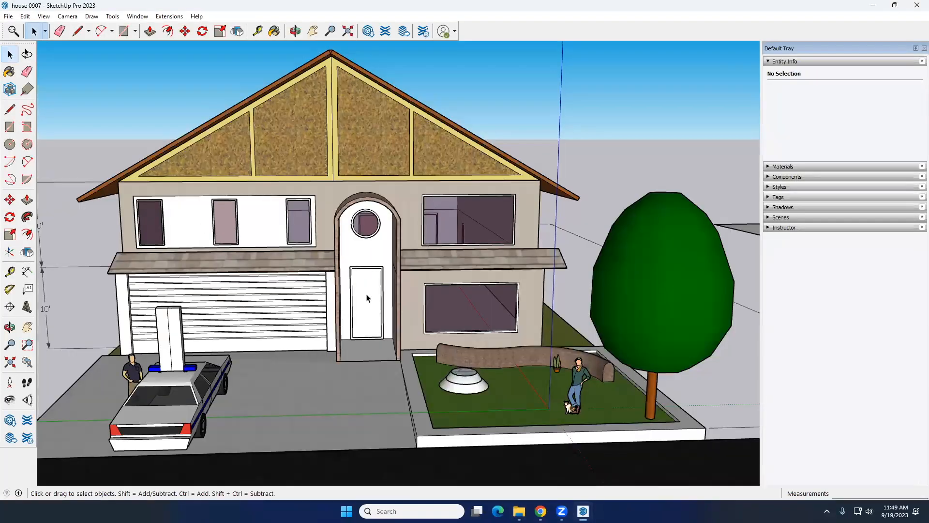
Place a horizontal section plane through the house site near ground level, with the name Section 1 and symbol 1
scroll(368, 296, "down", 5)
middle_click_drag(396, 292, 338, 309)
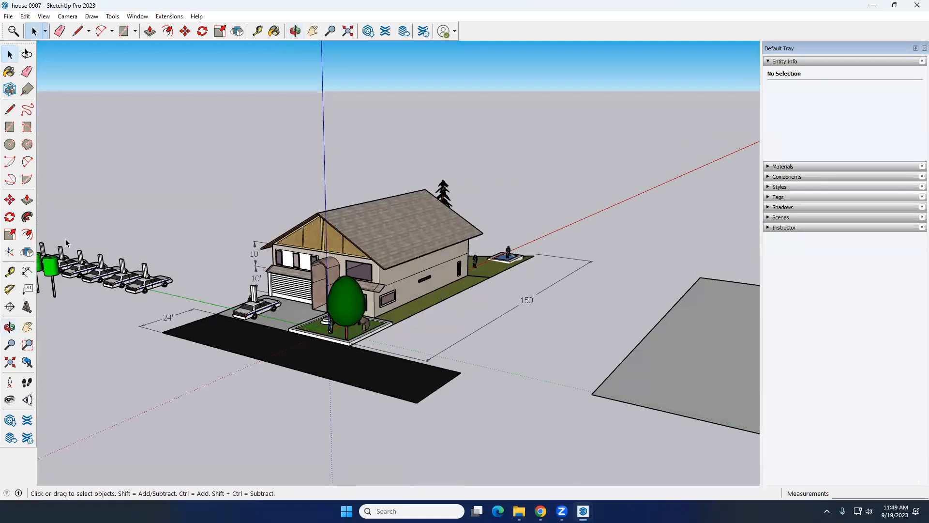
left_click(10, 308)
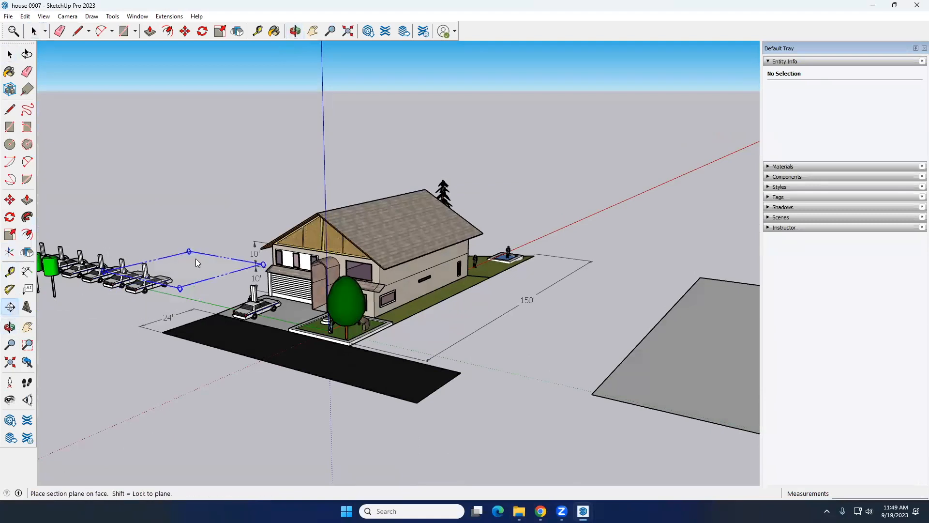
left_click(189, 258)
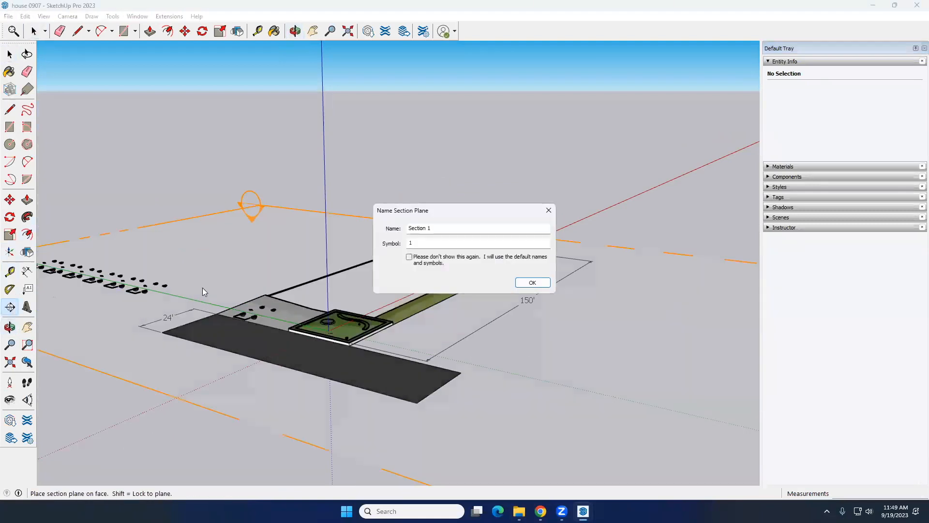
left_click(532, 283)
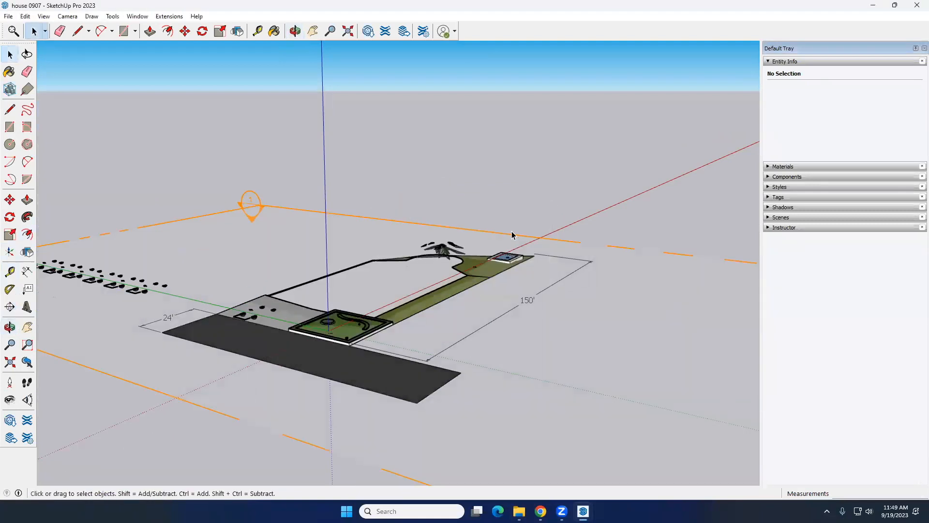
Move the horizontal section plane up along the blue axis so that it cuts through the house roof
left_click(11, 200)
left_click(459, 227)
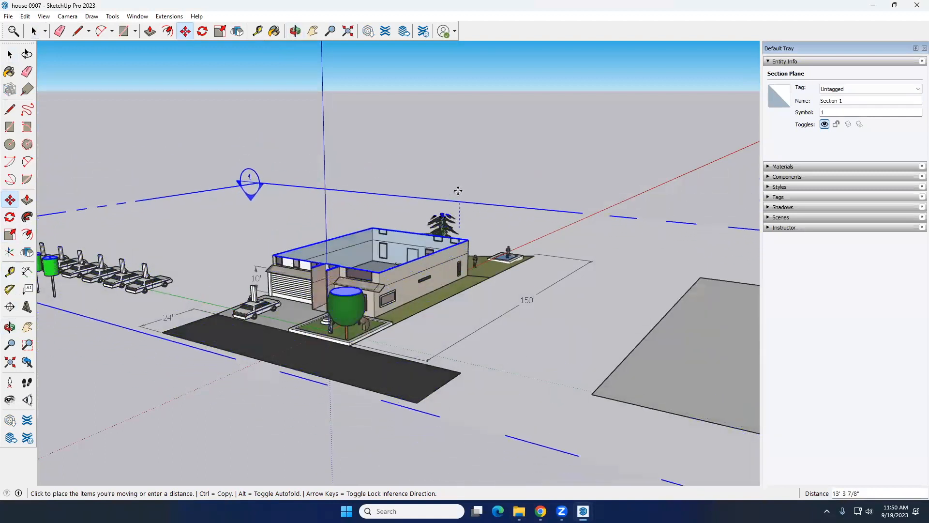
left_click(459, 183)
key("space")
scroll(484, 228, "down", 4)
middle_click_drag(486, 232, 377, 284)
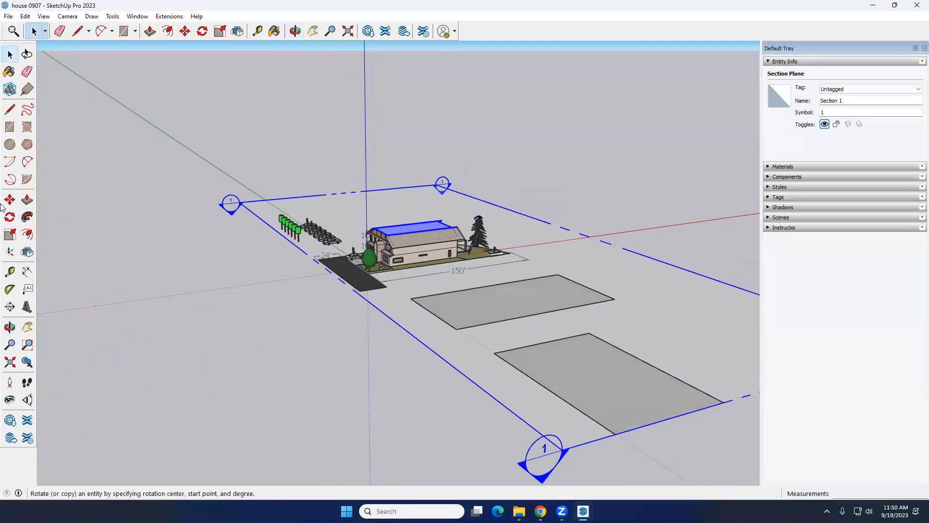
left_click(10, 217)
scroll(254, 143, "down", 3)
middle_click_drag(498, 306, 438, 290)
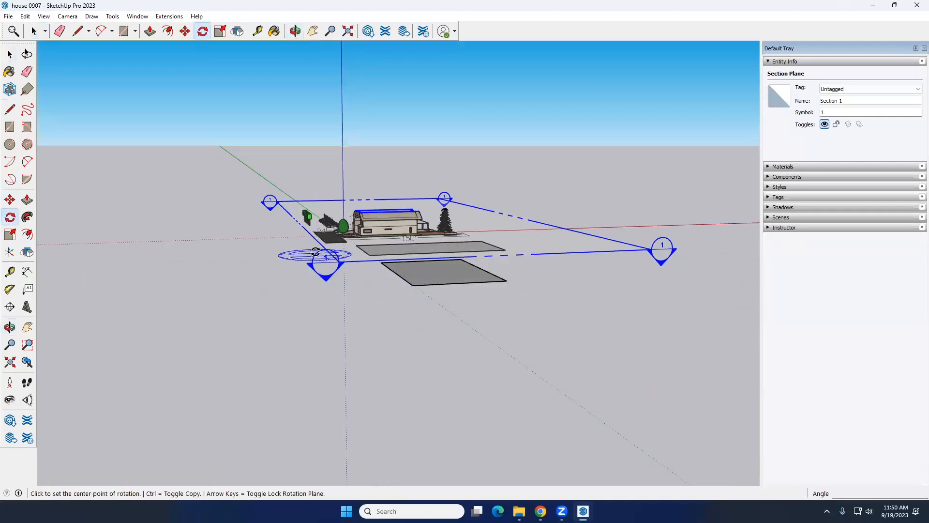
mouse_move(339, 262)
middle_mouse_down()
mouse_move(302, 270)
mouse_move(278, 252)
mouse_move(249, 254)
mouse_move(193, 227)
middle_mouse_up()
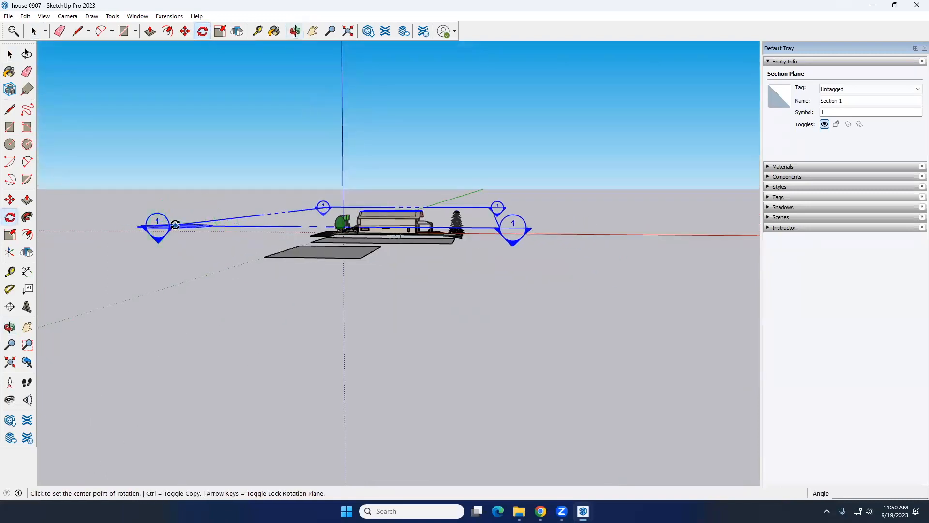
middle_click_drag(156, 228, 146, 218)
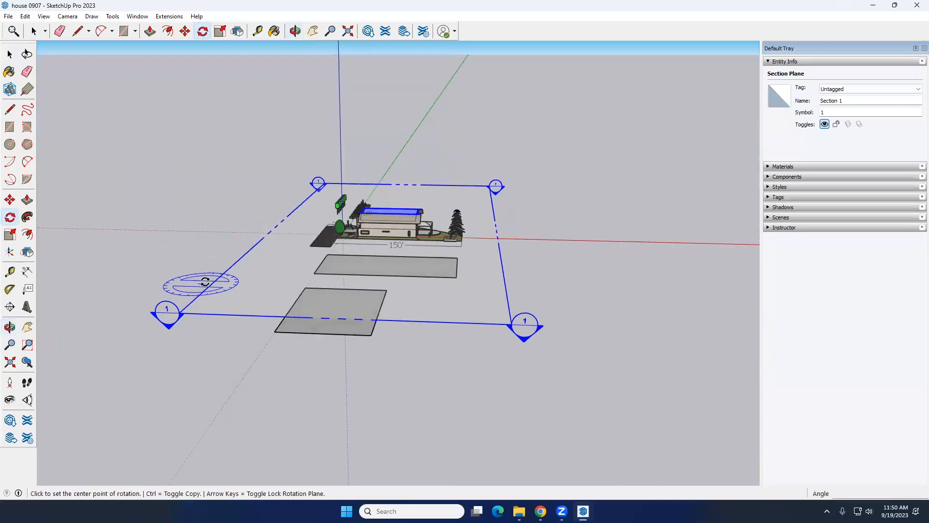
key("space")
middle_click_drag(290, 202, 328, 200)
key("space")
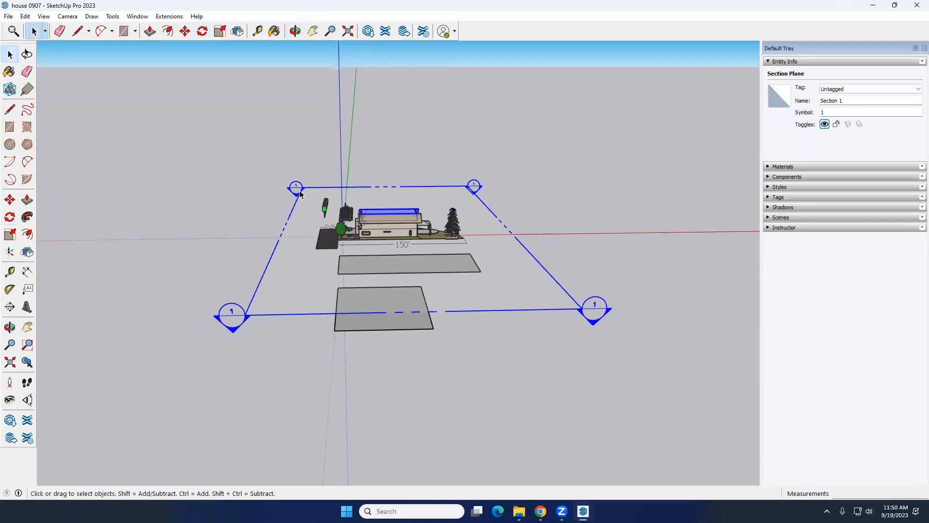
Replace the horizontal section plane with a vertical one perpendicular to the green axis at the house, with the name Section 2 and symbol 2
key("Delete")
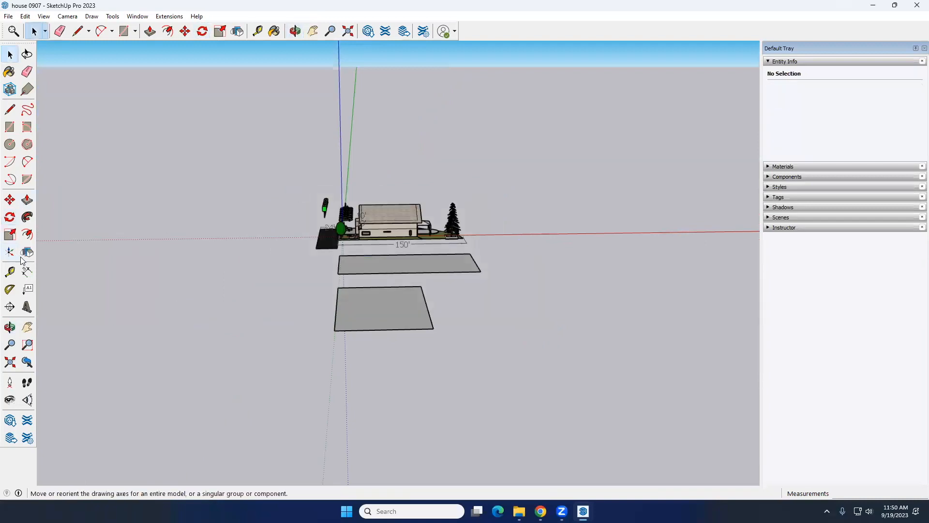
left_click(16, 311)
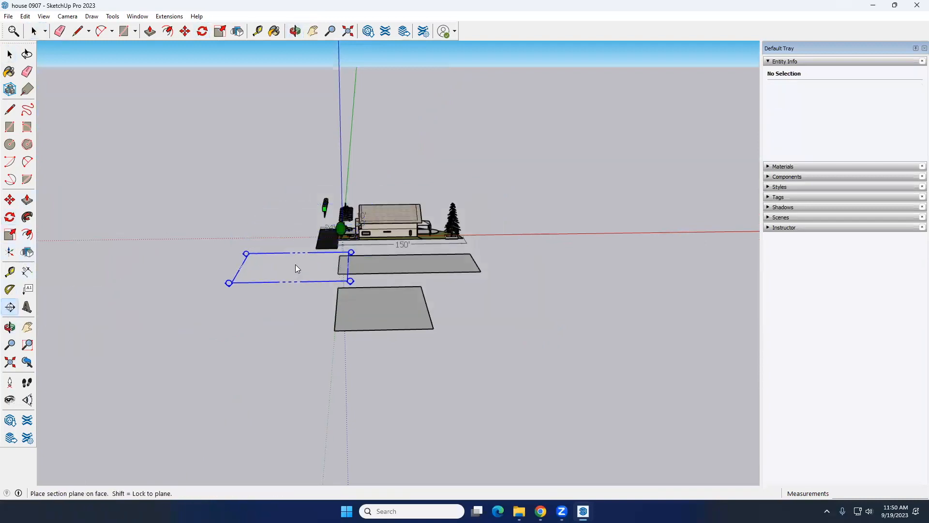
middle_click_drag(295, 265, 331, 220)
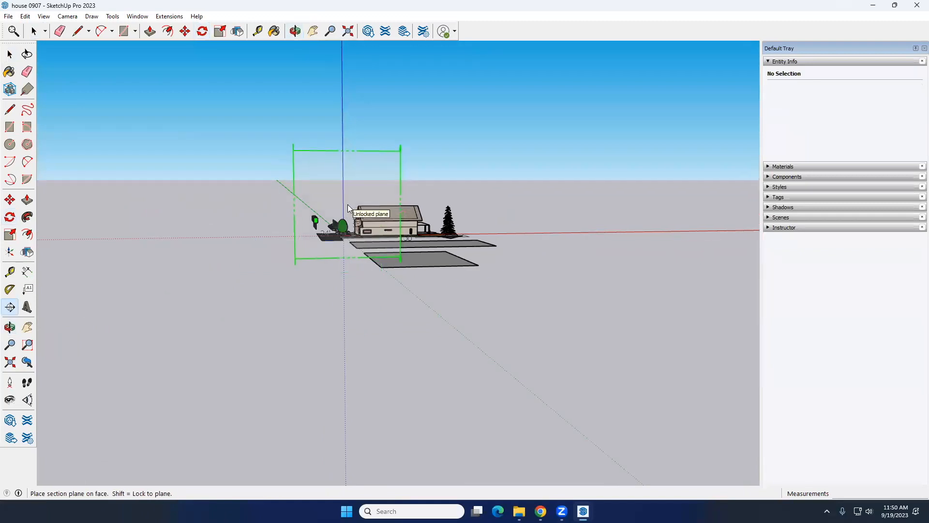
left_click(348, 206)
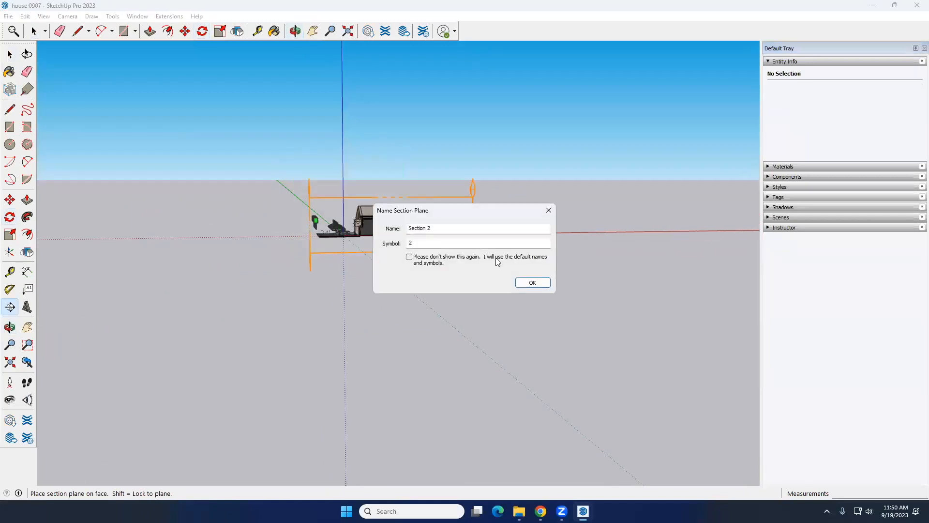
left_click(533, 284)
Move the vertical section plane along the green axis about 11 feet deeper into the house
middle_click_drag(330, 236, 361, 280)
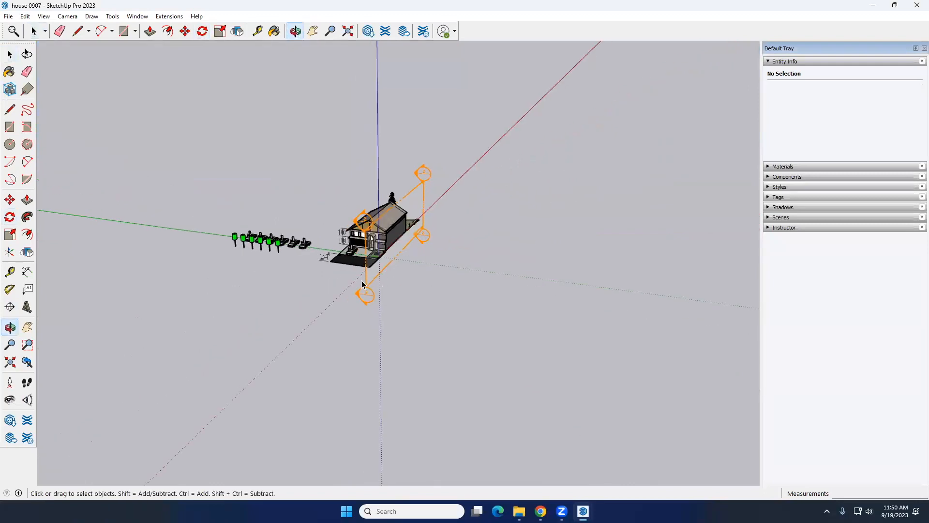
left_click(364, 286)
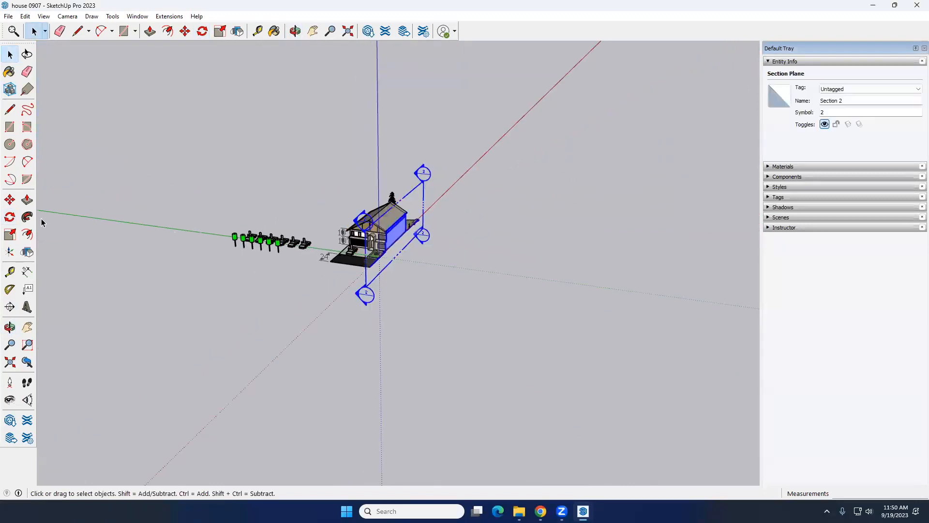
left_click(10, 200)
left_click(367, 286)
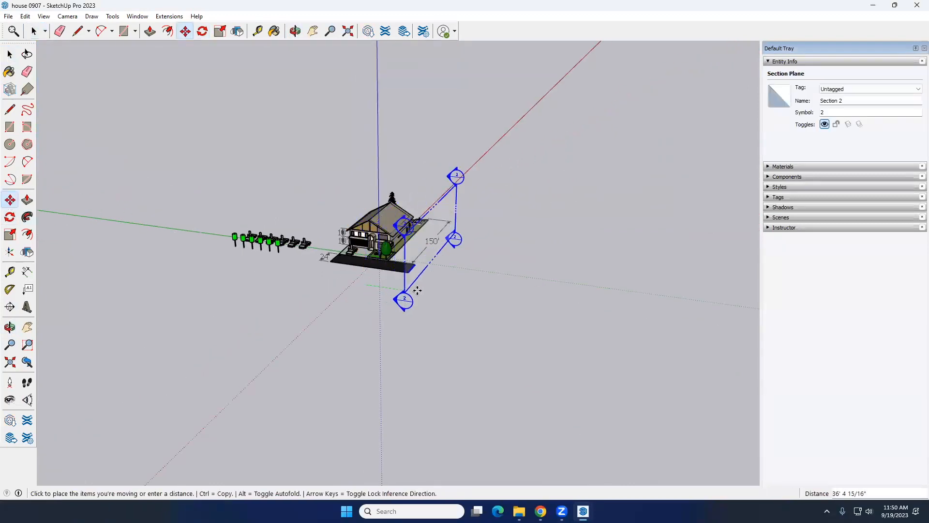
left_click(358, 282)
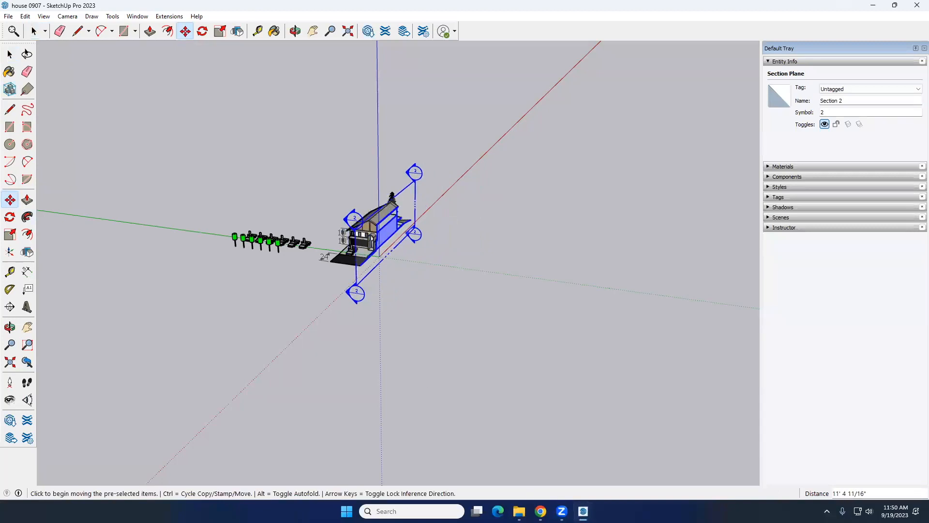
Switch to the campus_plaza0919 model and delete its selected section plane from the terrain
mouse_move(583, 511)
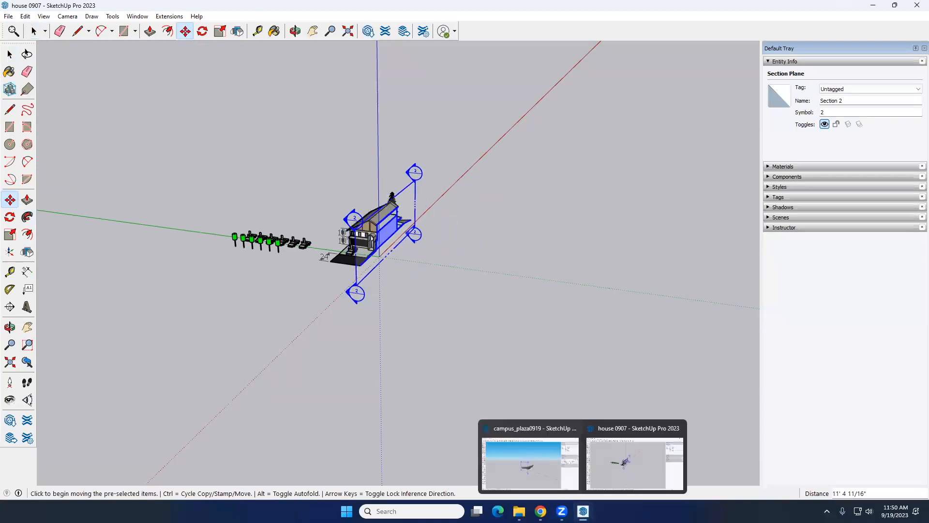
left_click(544, 475)
key("Delete")
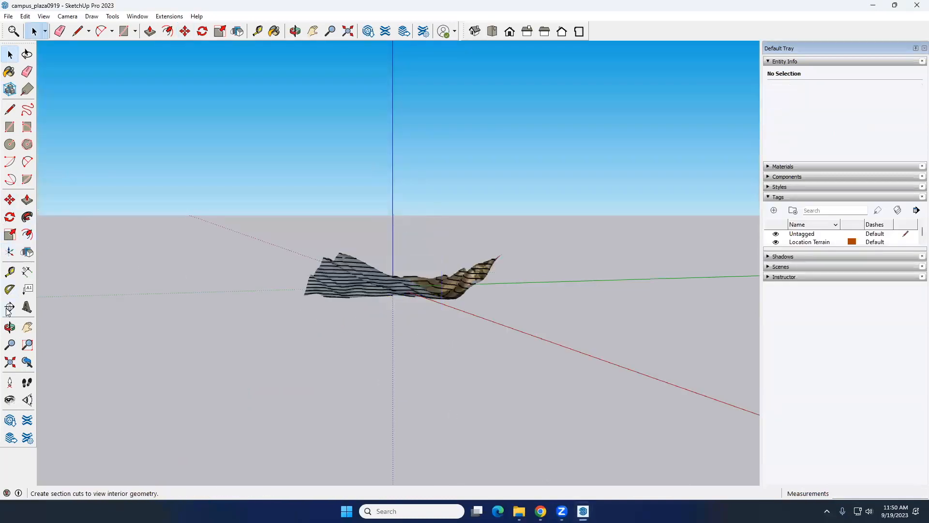
Place a horizontal section plane through the terrain, with the name Section 2 and symbol 2
left_click(10, 328)
middle_click_drag(200, 311, 193, 296)
left_click(237, 237)
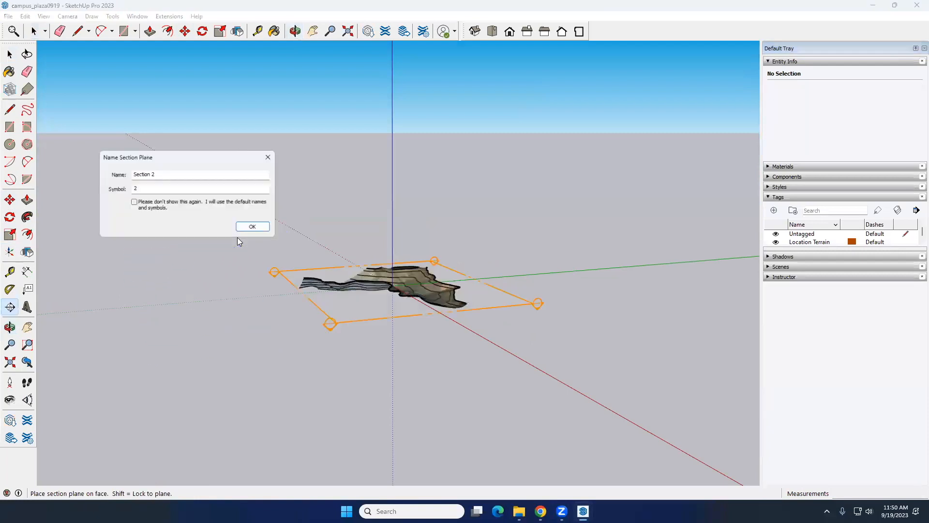
left_click(255, 228)
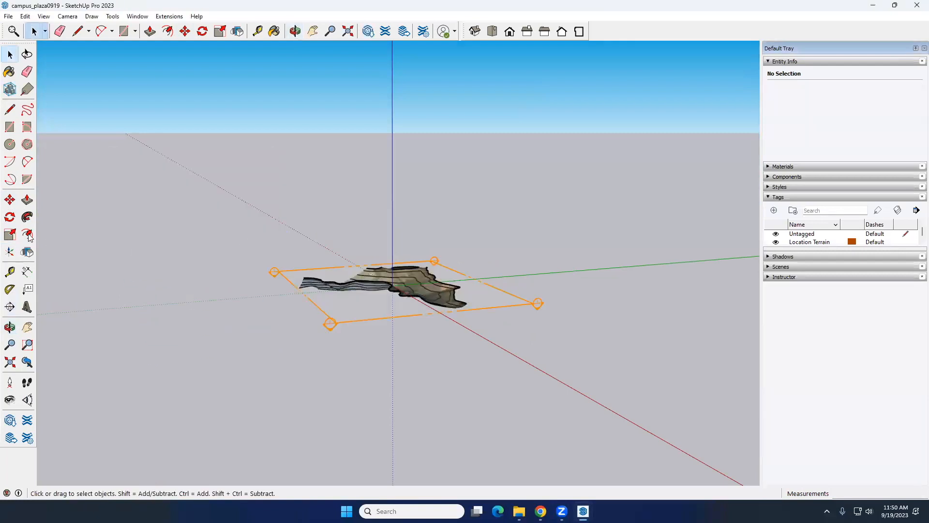
Place a vertical section plane perpendicular to the red axis through the terrain, with the name Section 3 and symbol 3
left_click(10, 327)
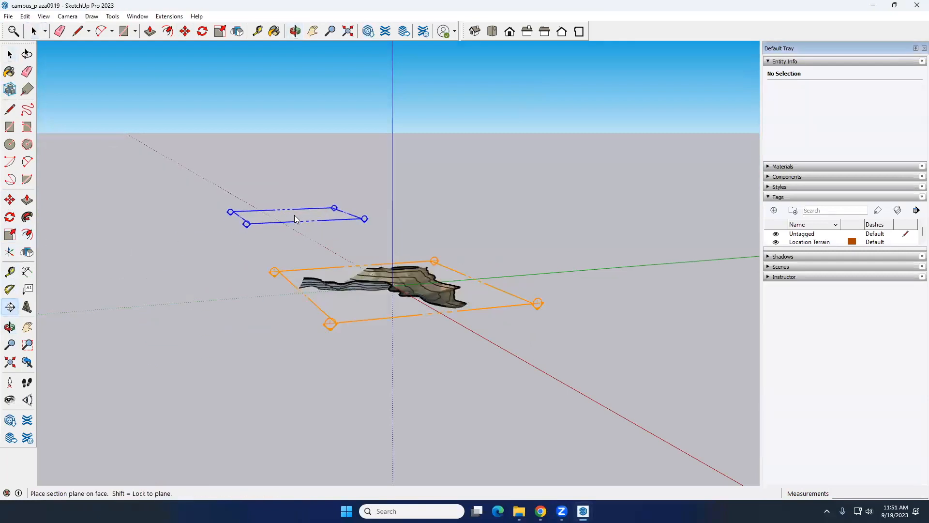
middle_click_drag(303, 245, 358, 226)
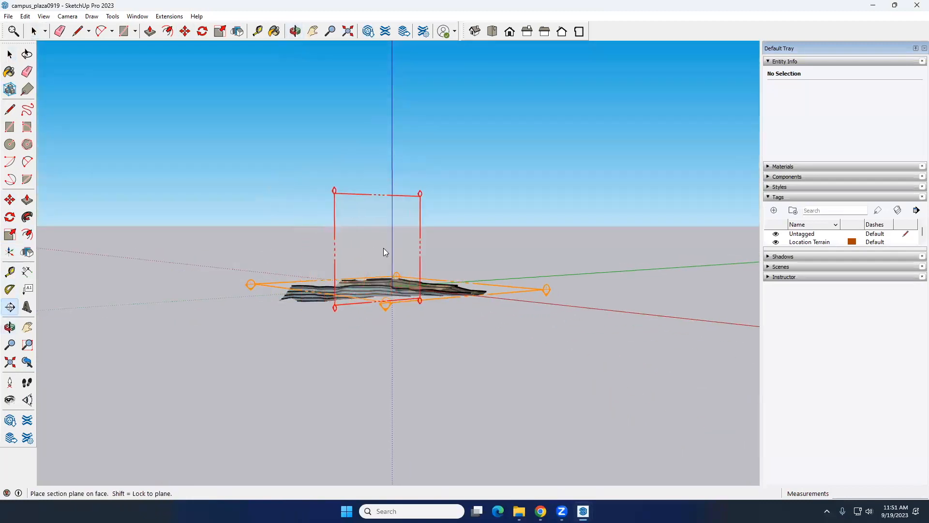
left_click(403, 249)
left_click(255, 227)
Move the vertical section plane slightly along the red axis to shift where it cuts the terrain
middle_click_drag(255, 227, 442, 327)
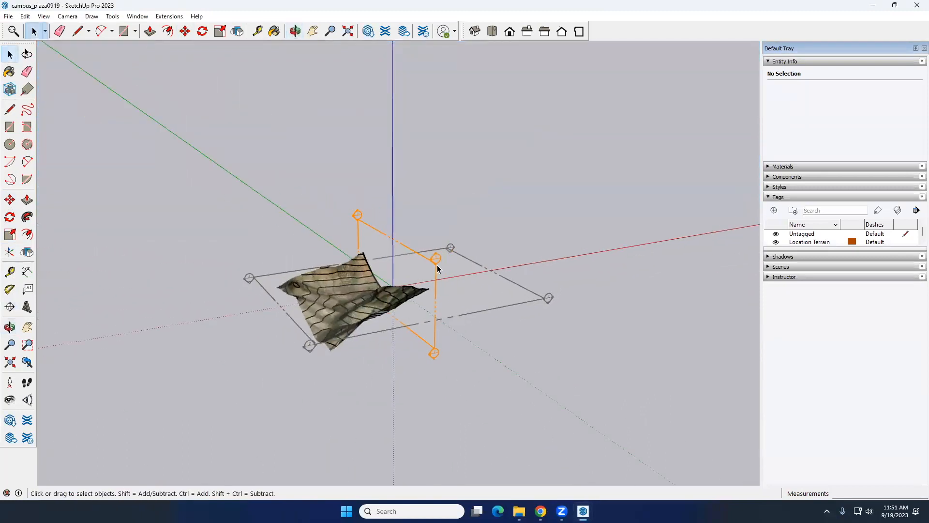
left_click(437, 268)
left_click(10, 199)
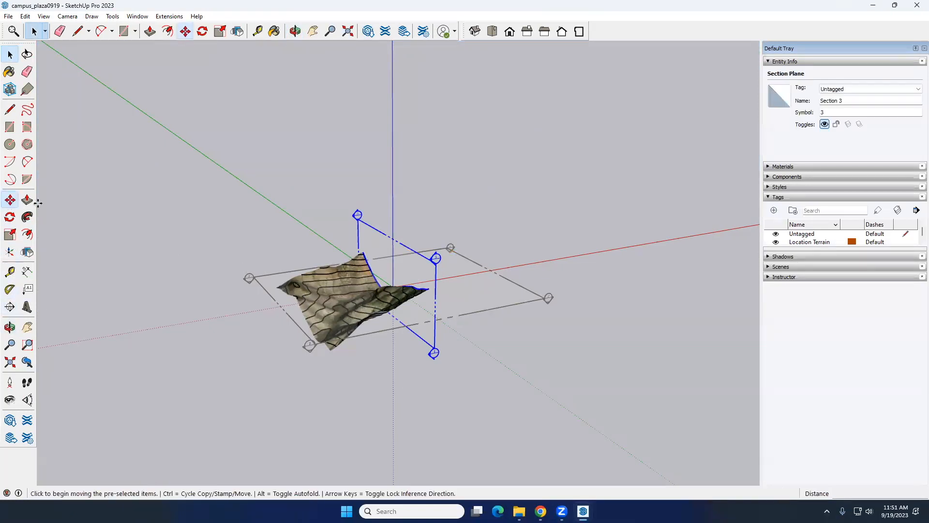
left_click(435, 353)
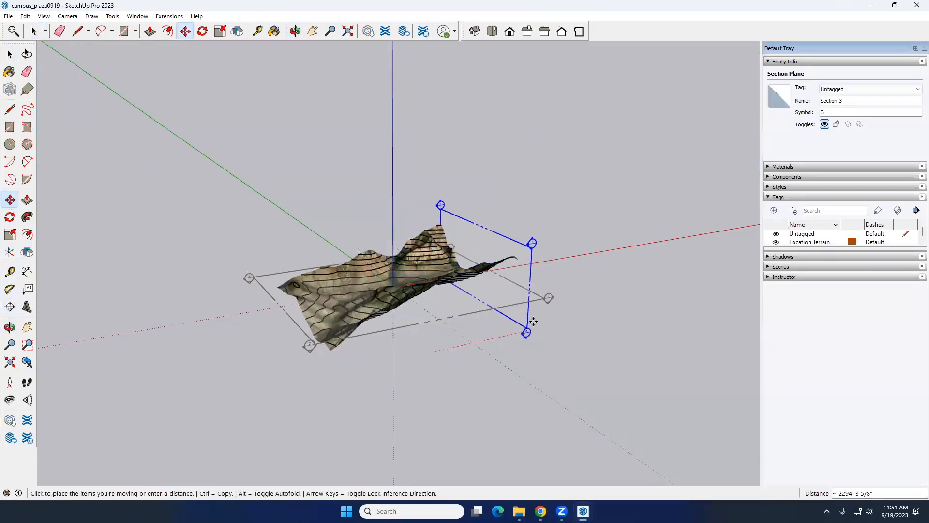
left_click(427, 342)
key("space")
Move the inactive horizontal section plane along the blue axis to adjust its height on the terrain
left_click(468, 317)
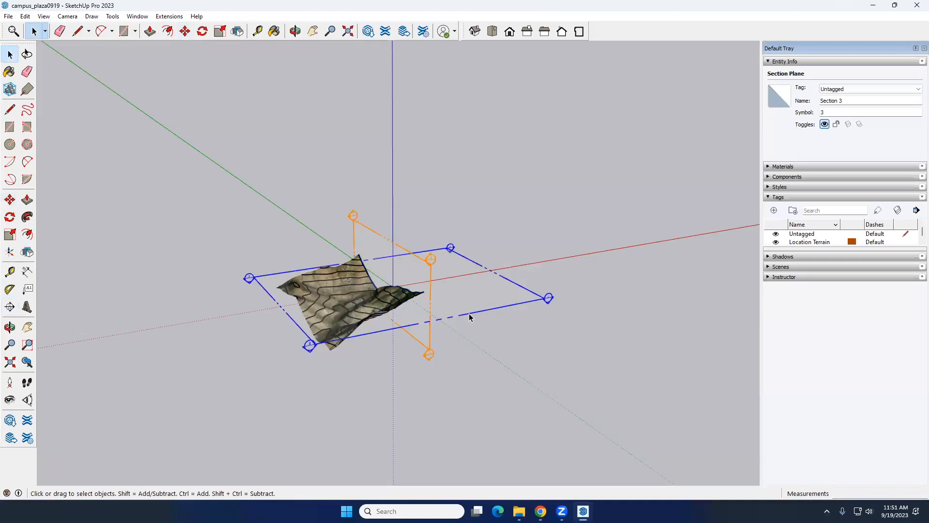
key("m")
left_click(470, 317)
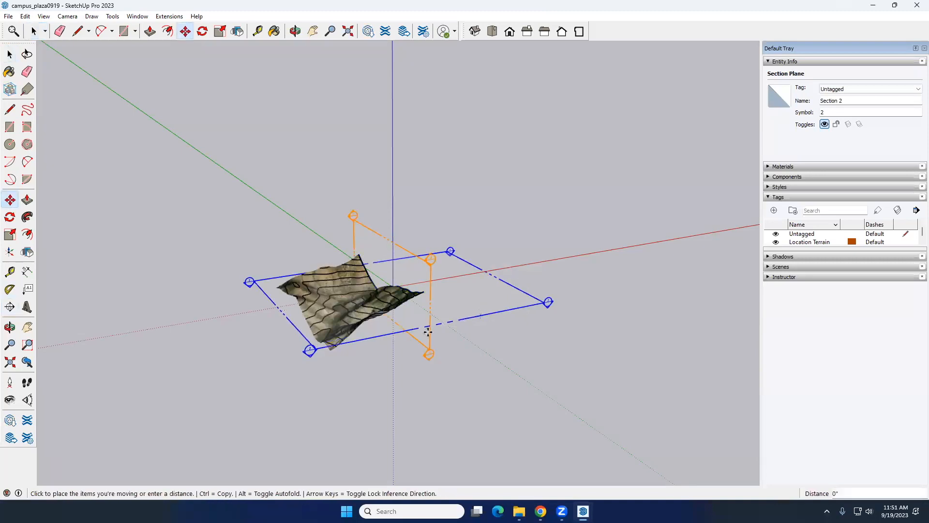
left_click(421, 315)
key("space")
middle_click_drag(437, 377, 472, 376)
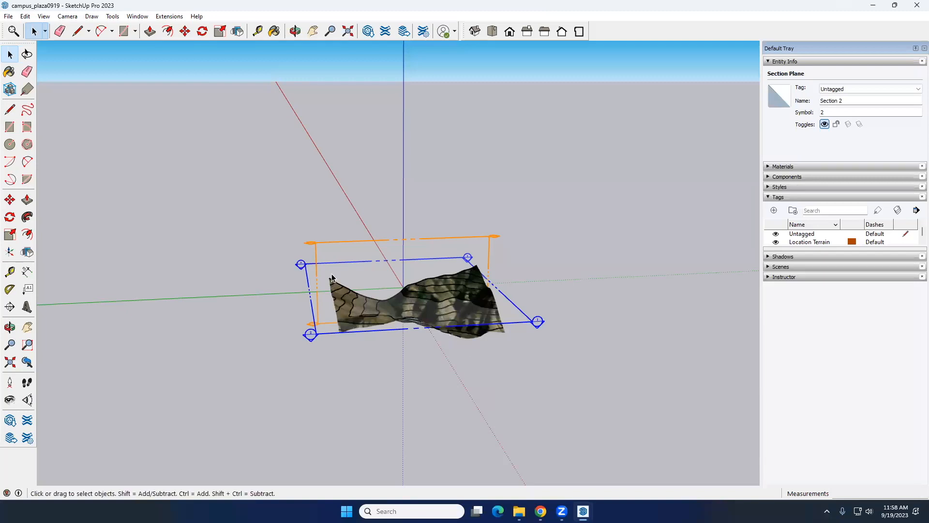
Delete the whole terrain together with both section planes, leaving no geometry in the model
left_click_drag(225, 184, 670, 380)
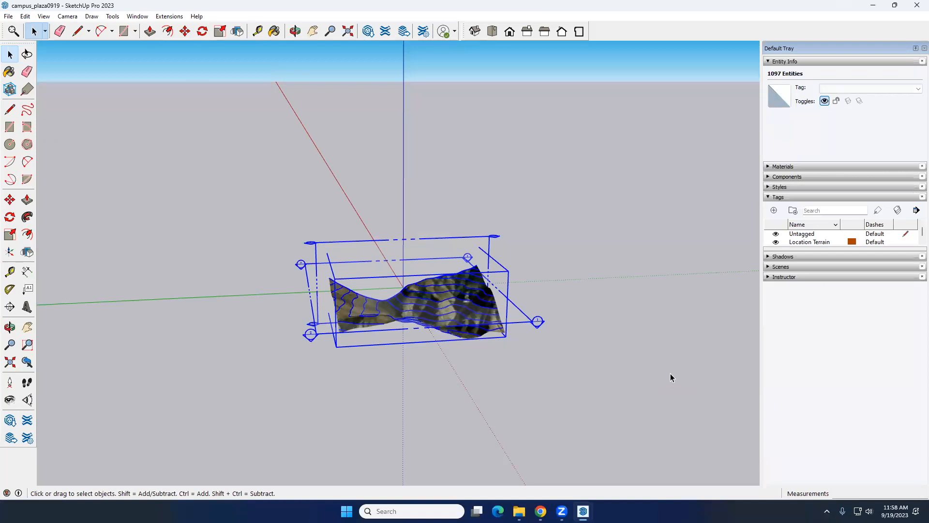
key("Delete")
left_click_drag(263, 187, 569, 324)
key("Delete")
Clear the geo-location from the emptied campus_plaza0919 model
left_click(541, 512)
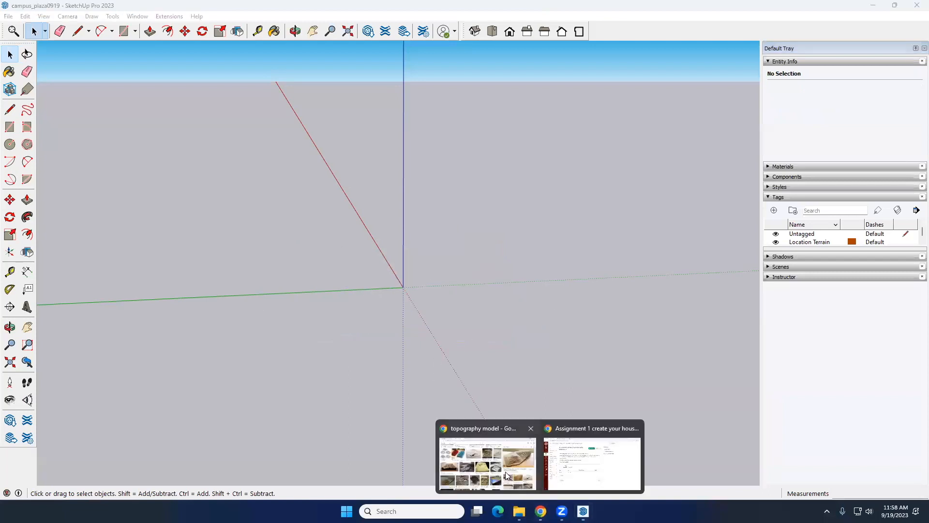
middle_click_drag(311, 189, 393, 255)
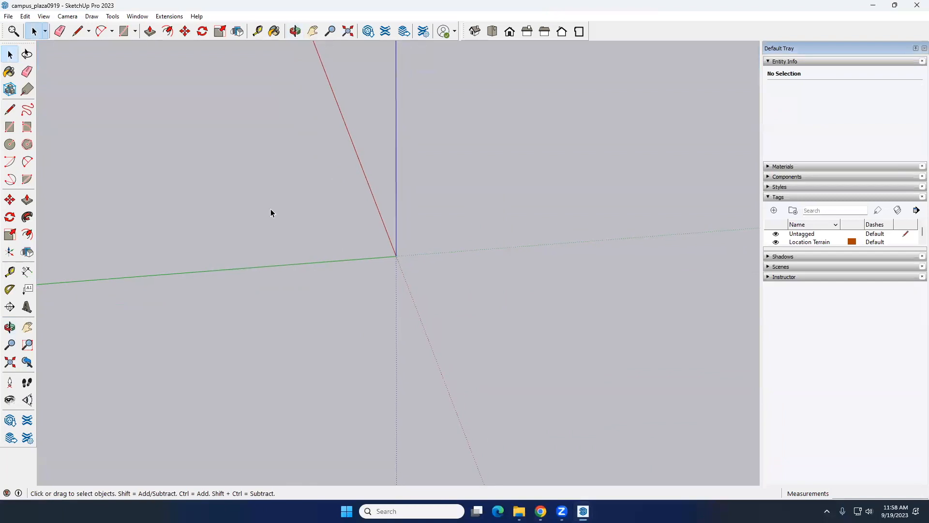
left_click(8, 16)
mouse_move(79, 150)
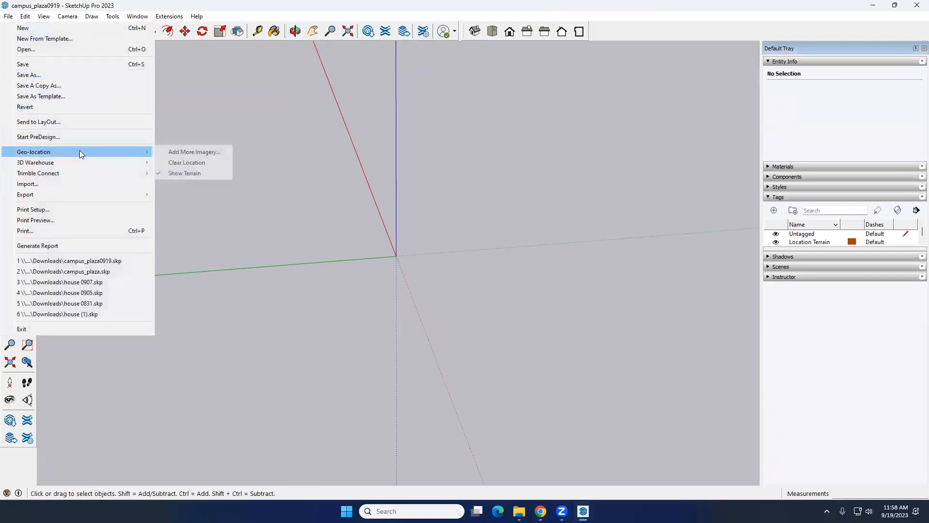
left_click(193, 163)
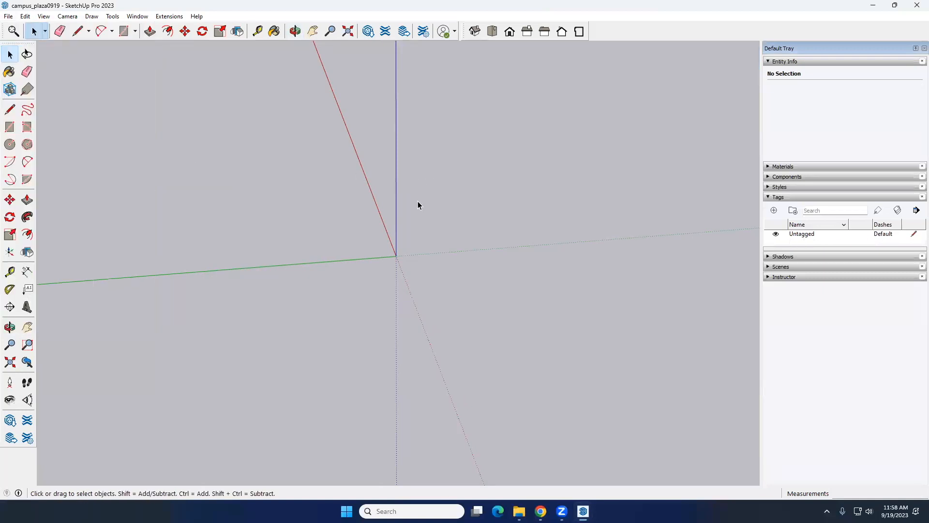
Switch to Google Maps in Chrome and look over the satellite view of the Texas A&M engineering buildings
left_click(541, 511)
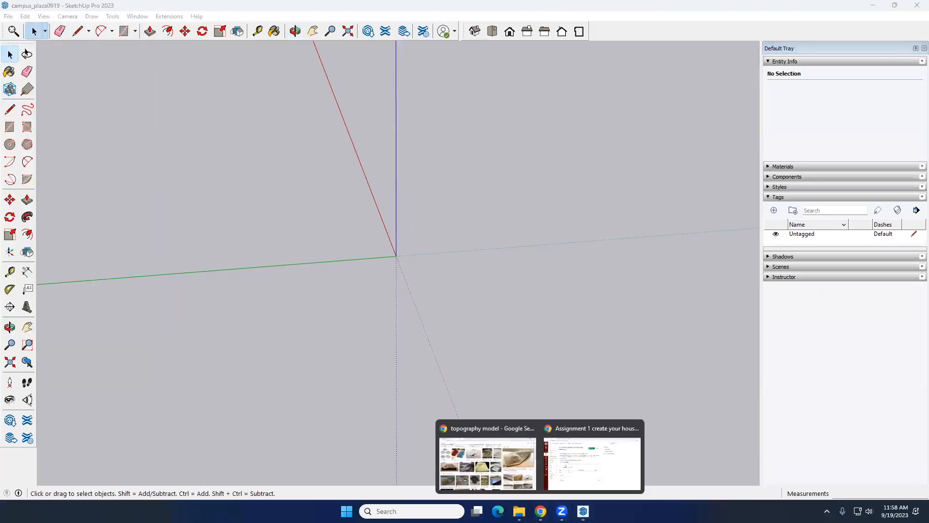
left_click(506, 466)
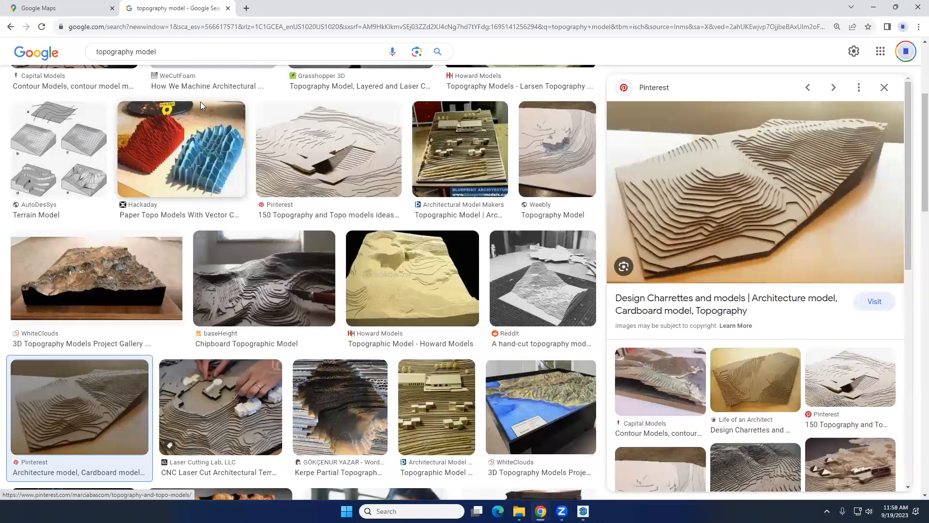
left_click(62, 6)
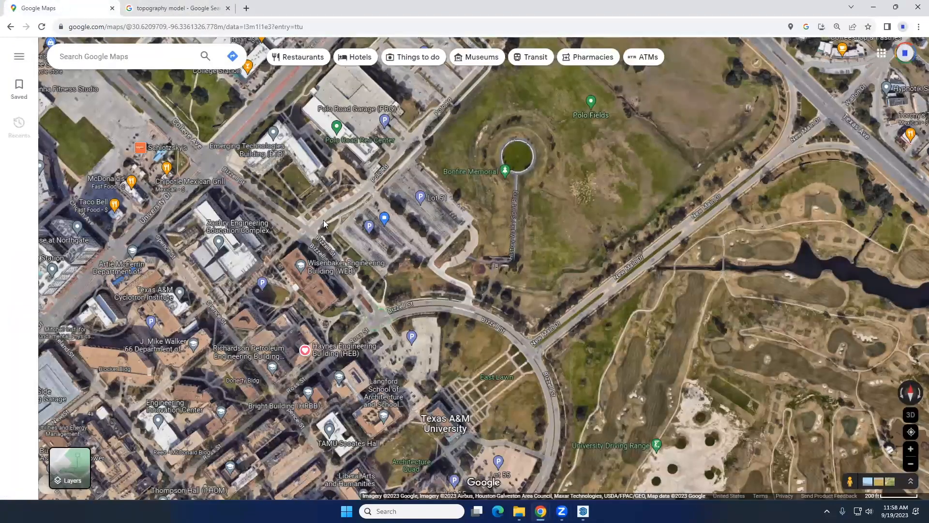
scroll(416, 273, "up", 3)
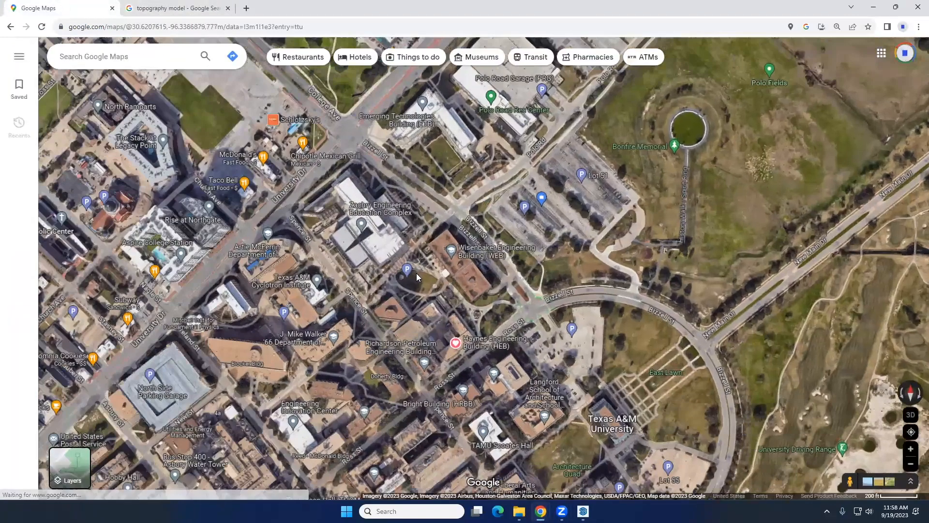
Frame the satellite view closely on the oval lawn of the Engineering Quad
scroll(419, 275, "up", 5)
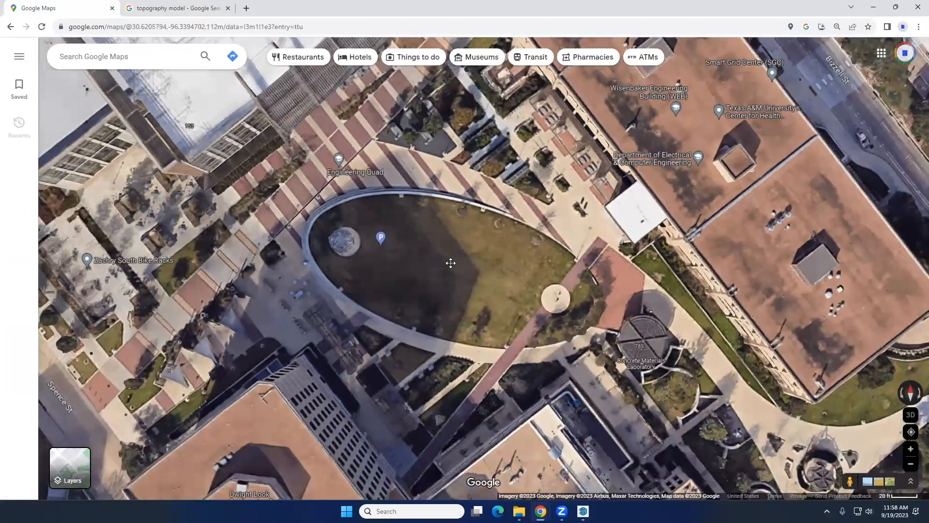
left_click_drag(450, 263, 450, 254)
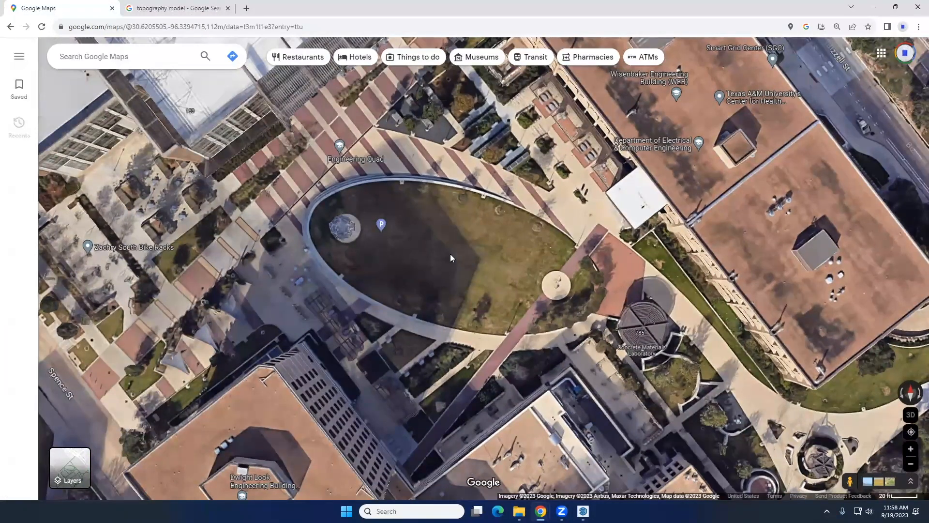
Search Google for landscape design plans and open the HGTV plan image as a reference
left_click(188, 7)
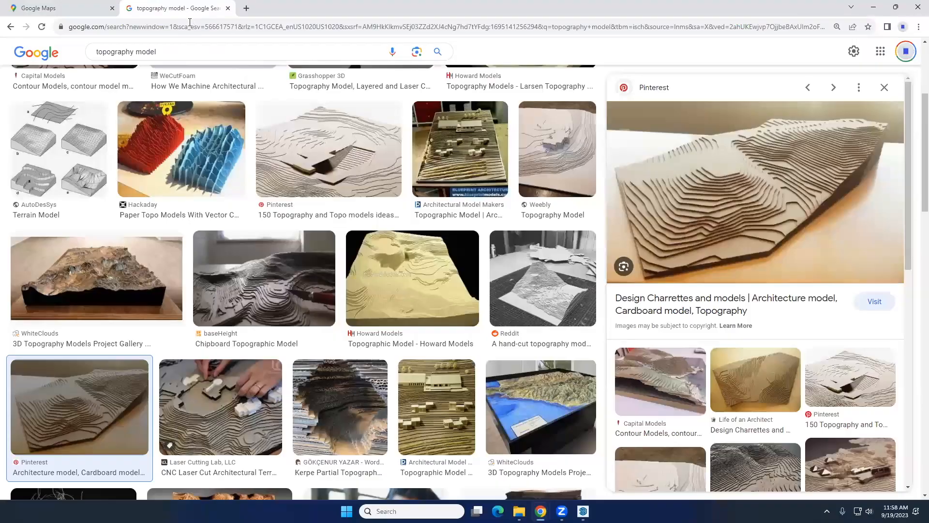
left_click(189, 23)
type("landscap")
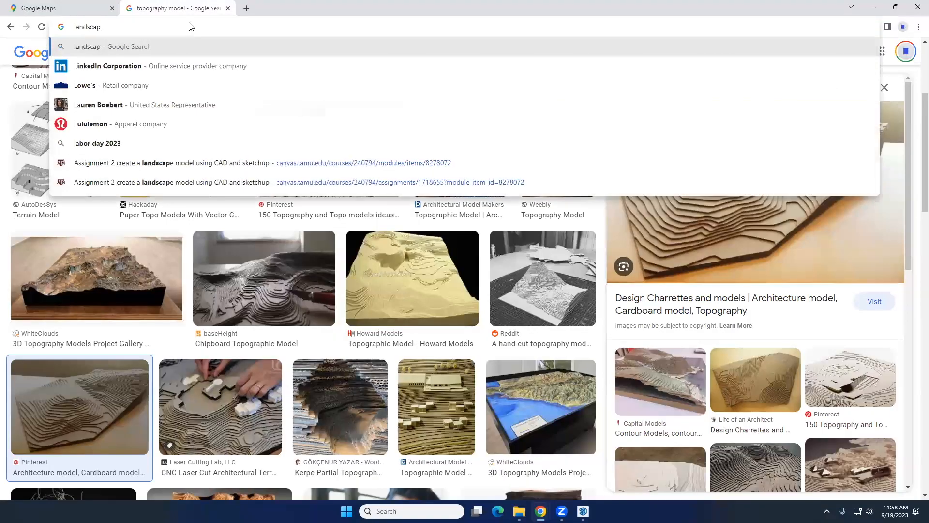
type("e design plan")
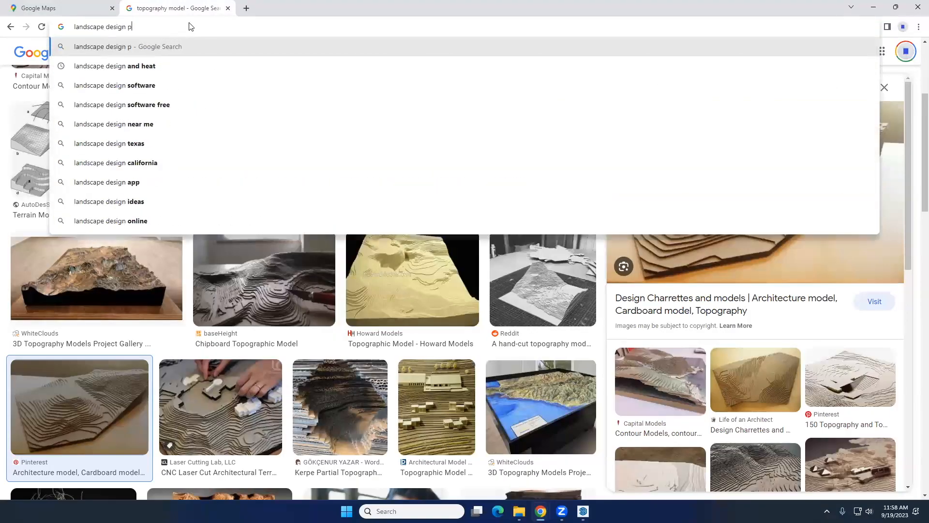
key("Return")
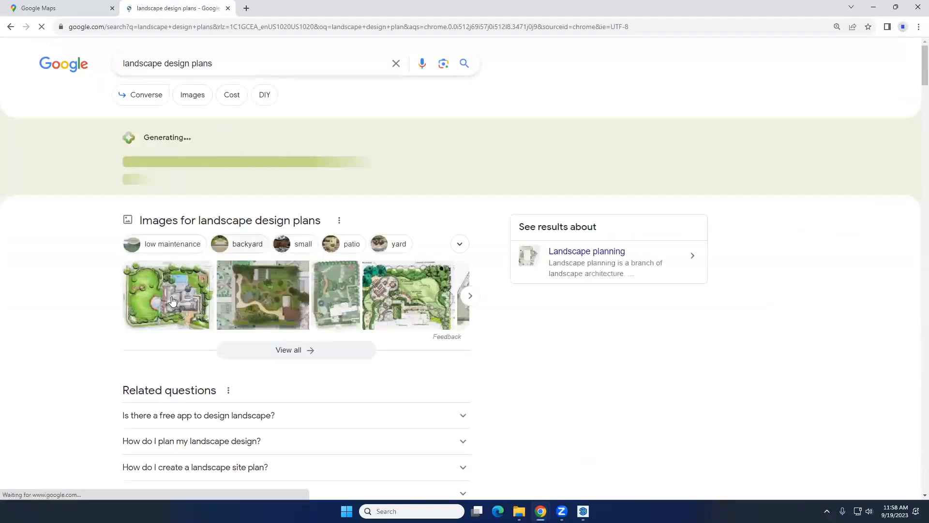
left_click(170, 300)
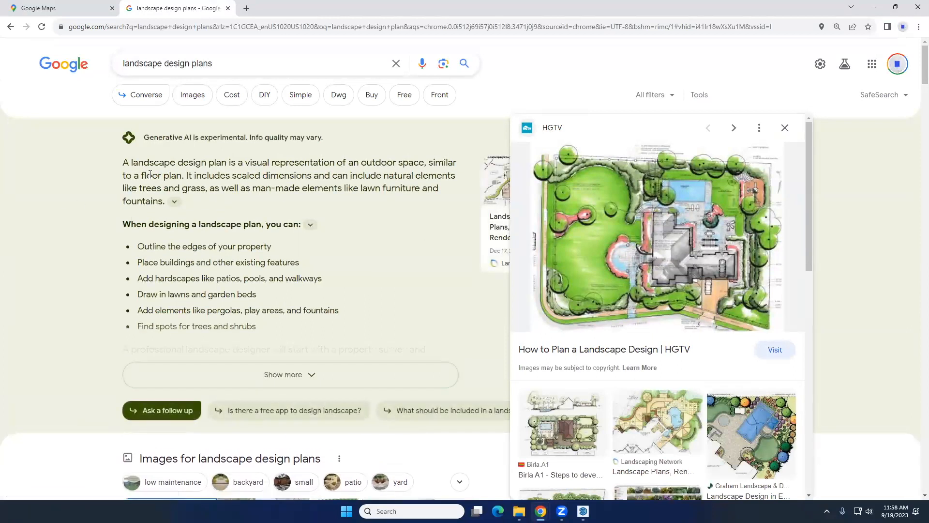
Return to the satellite map and check the Downloads folder in File Explorer
left_click(53, 8)
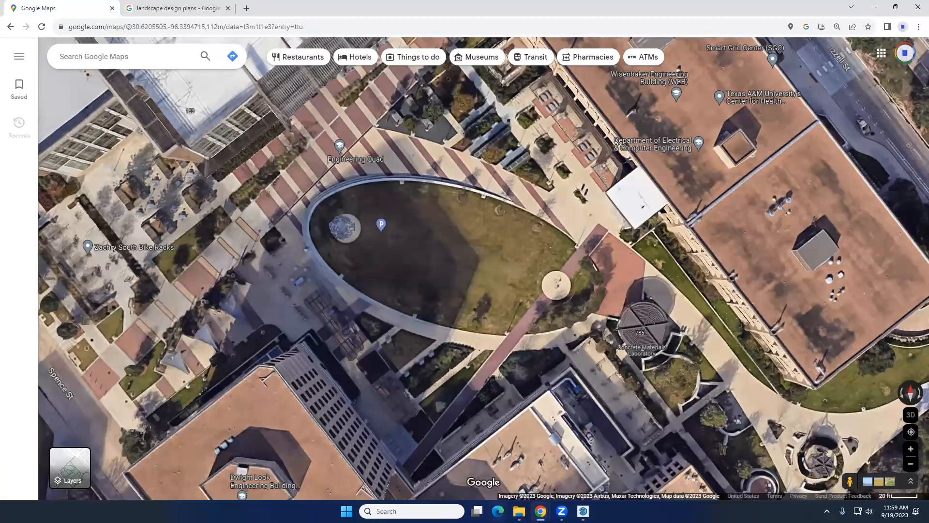
mouse_move(519, 511)
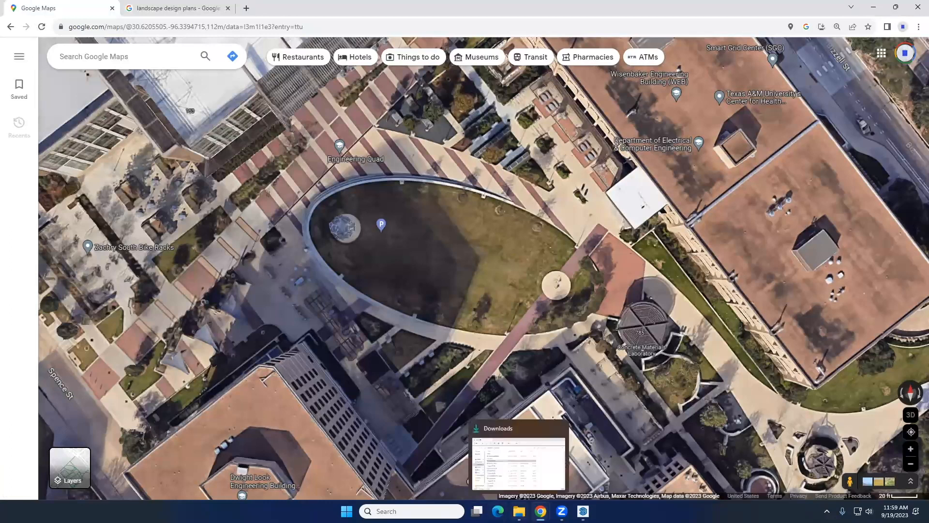
left_click(519, 511)
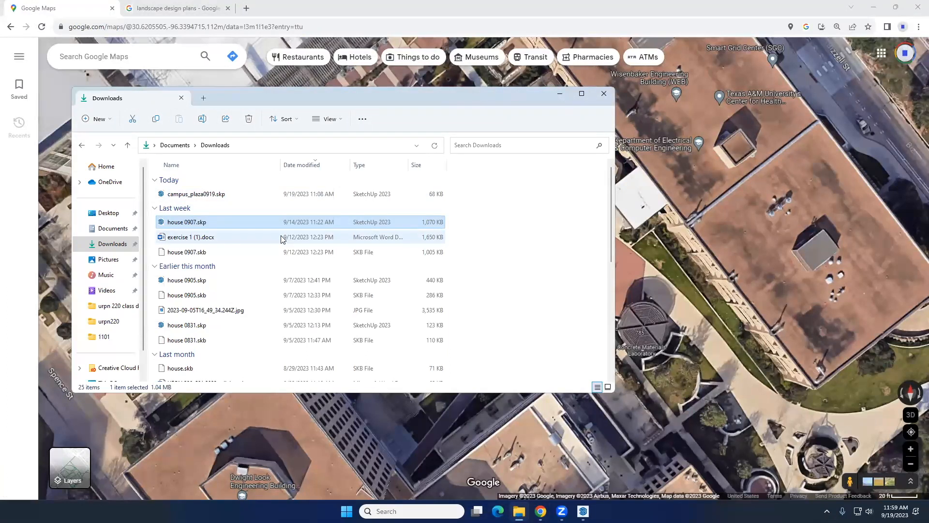
left_click(560, 94)
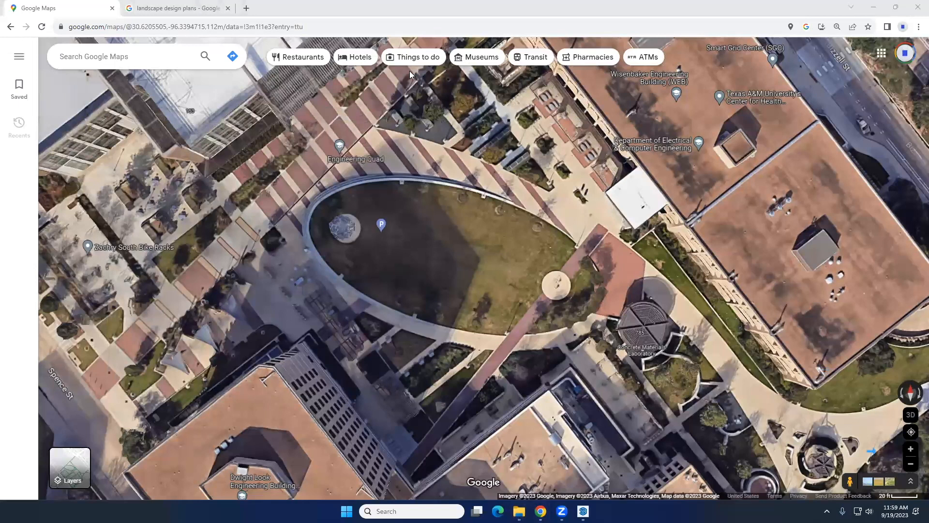
Switch to Snipping Tool and capture the satellite view around the Engineering Quad's oval lawn
mouse_move(865, 469)
left_mouse_down()
mouse_move(859, 494)
mouse_move(863, 460)
mouse_move(849, 507)
mouse_move(917, 516)
mouse_move(901, 467)
mouse_move(875, 474)
left_mouse_up()
left_click(368, 511)
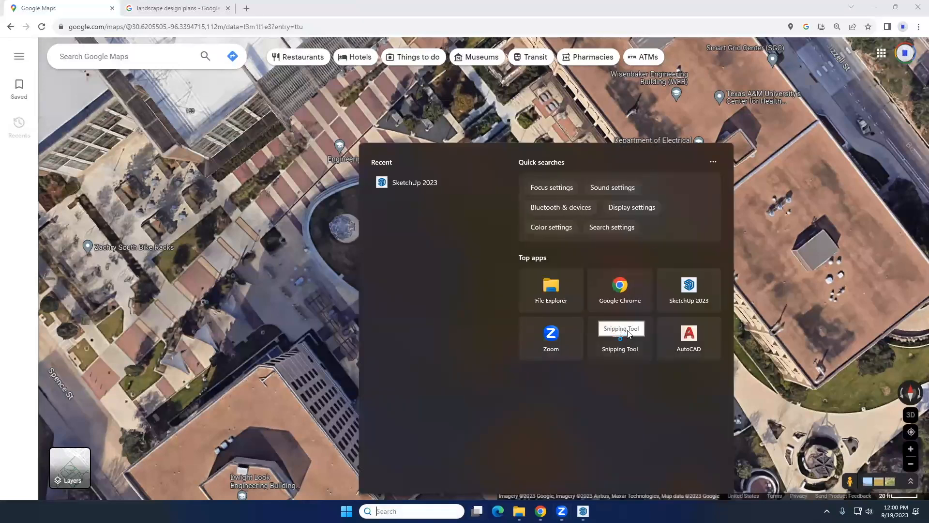
left_click(215, 188)
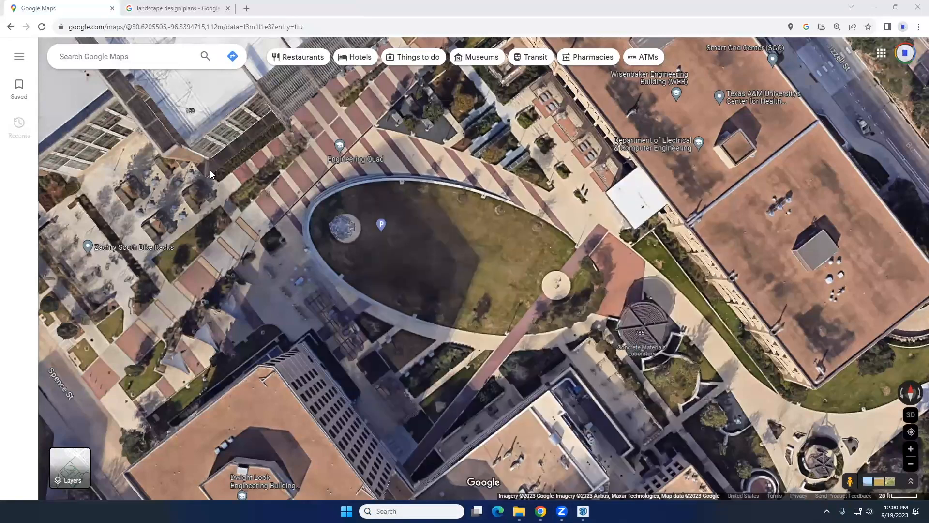
left_click(190, 35)
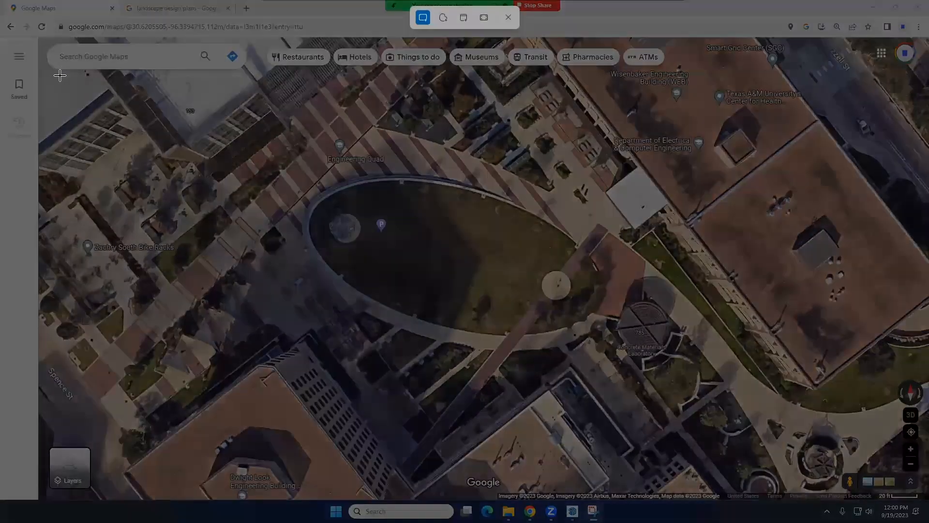
left_click_drag(60, 76, 924, 490)
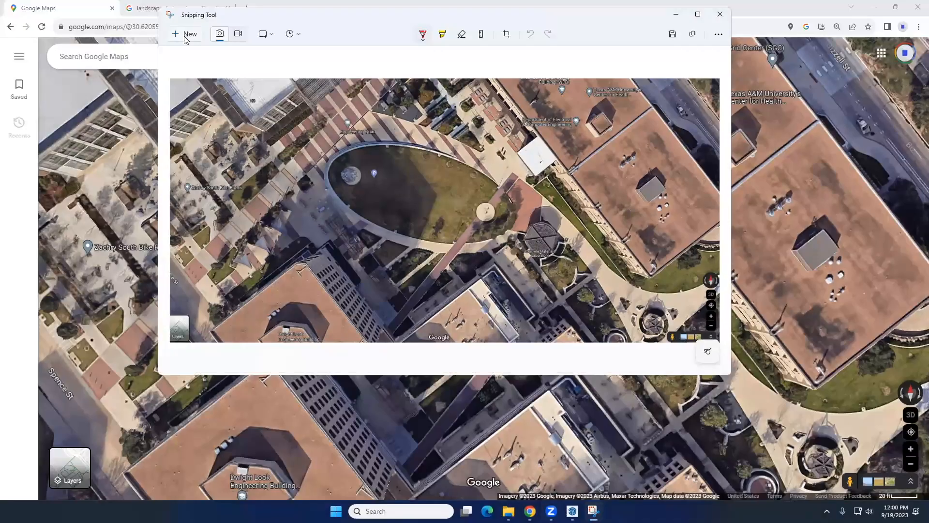
Retake the snip of the Engineering Quad so that it includes the 20 ft scale bar, and check the captured edge
left_click(130, 72)
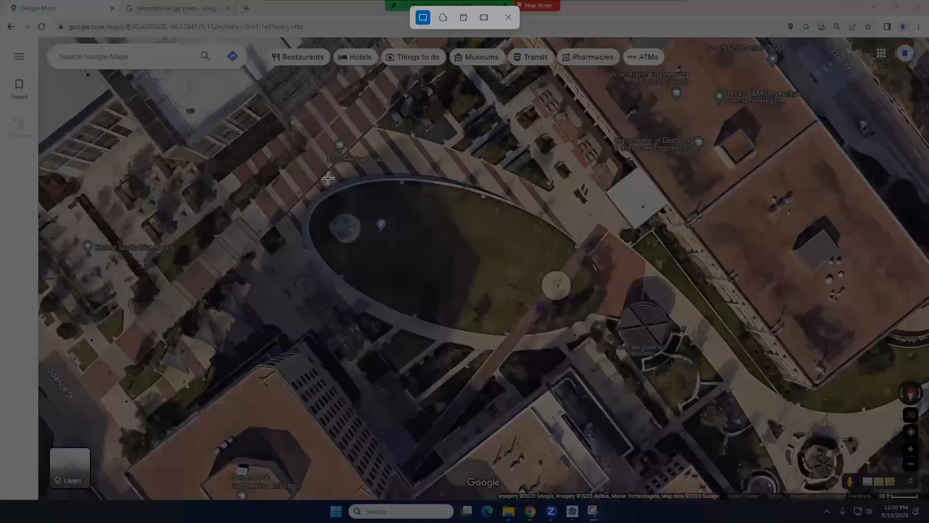
left_click_drag(63, 74, 922, 500)
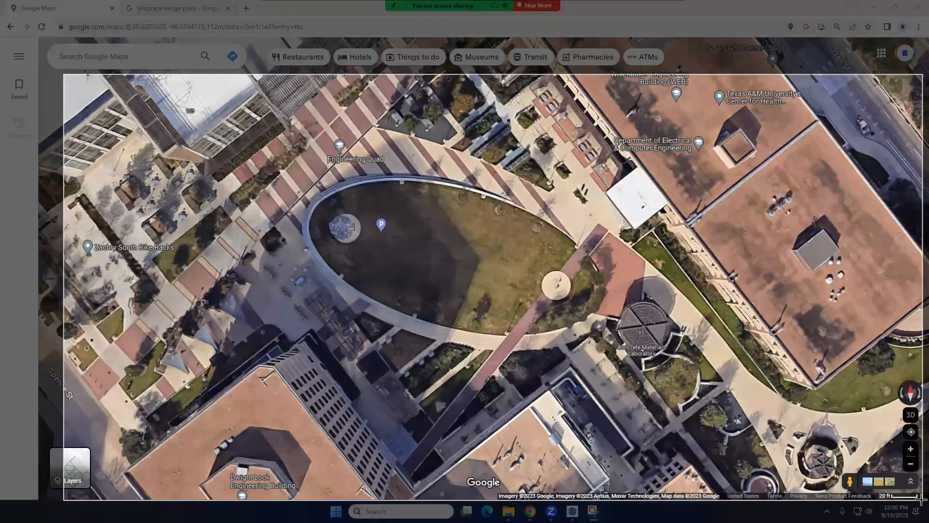
left_click_drag(921, 500, 922, 500)
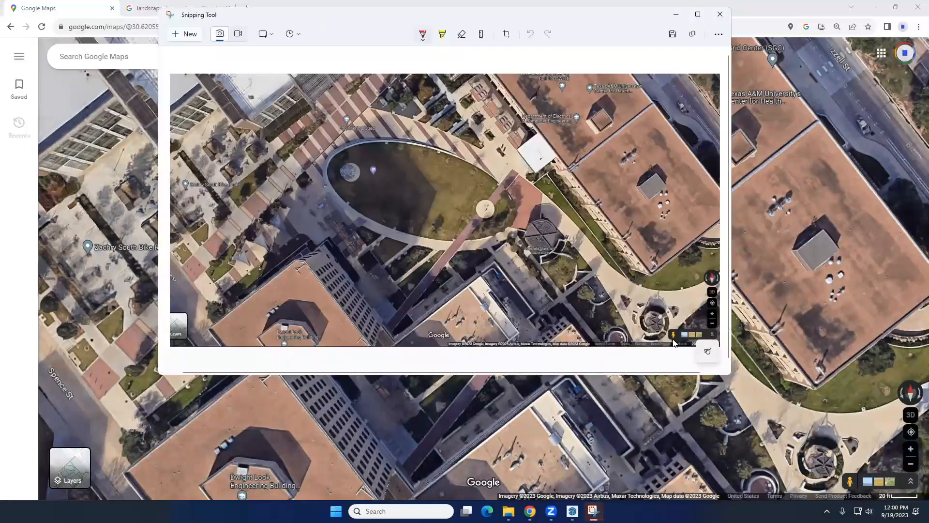
scroll(690, 347, "up", 1)
scroll(688, 347, "down", 2)
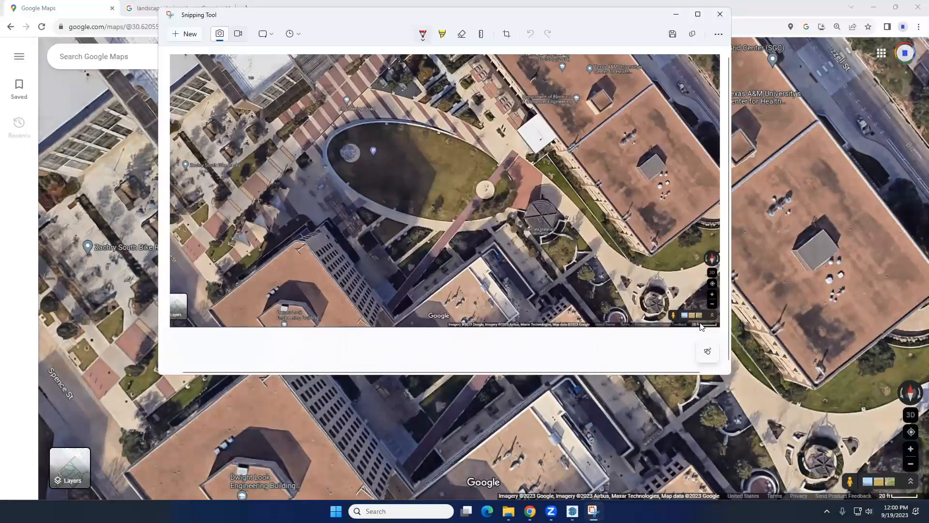
scroll(702, 327, "up", 2)
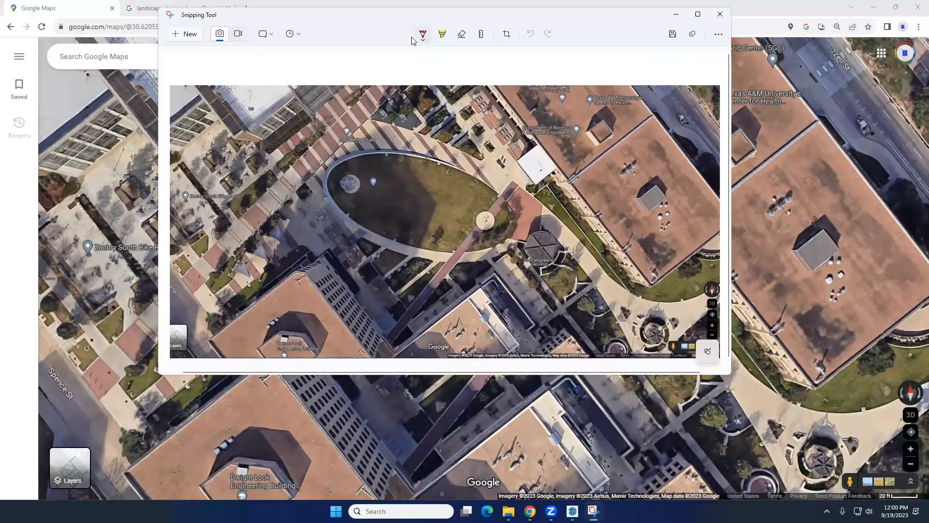
Save the snip as Screenshot 2023-09-19 120055.png in the Downloads folder and minimize Snipping Tool
left_click(673, 34)
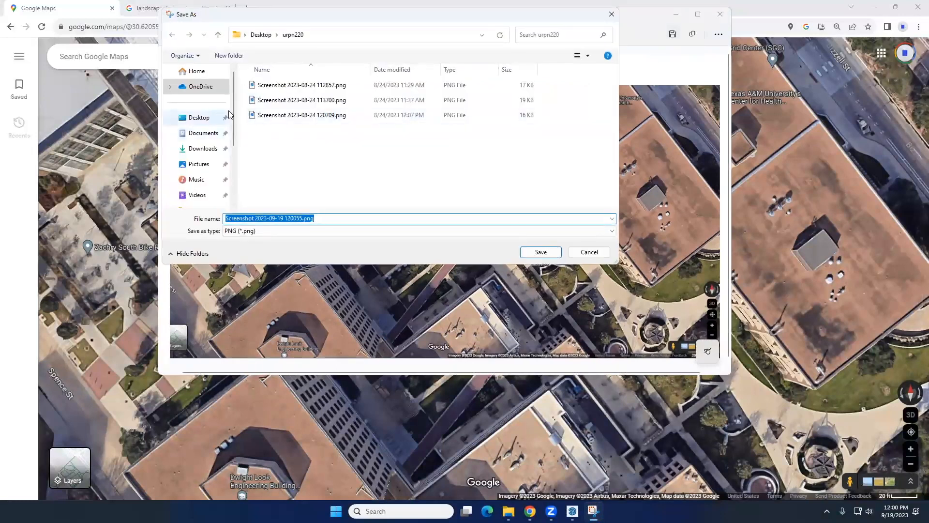
left_click(203, 148)
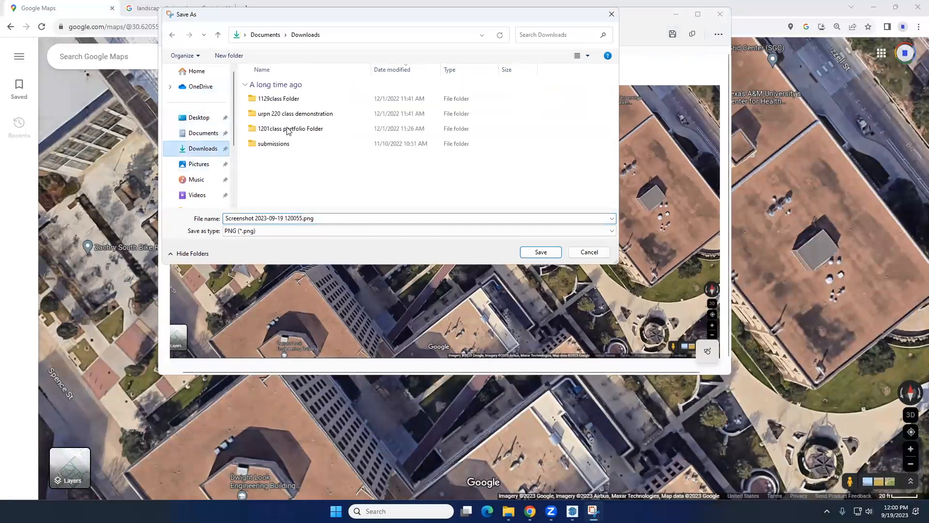
left_click(541, 252)
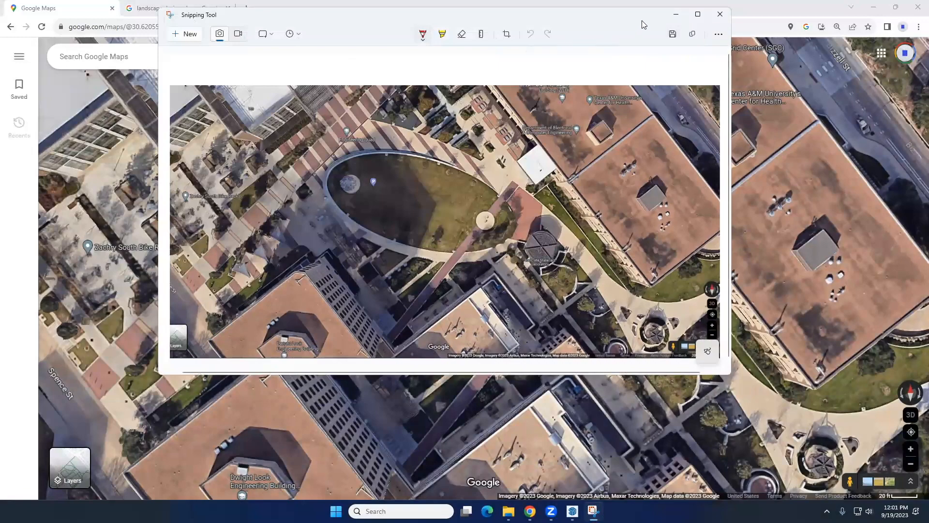
left_click(668, 16)
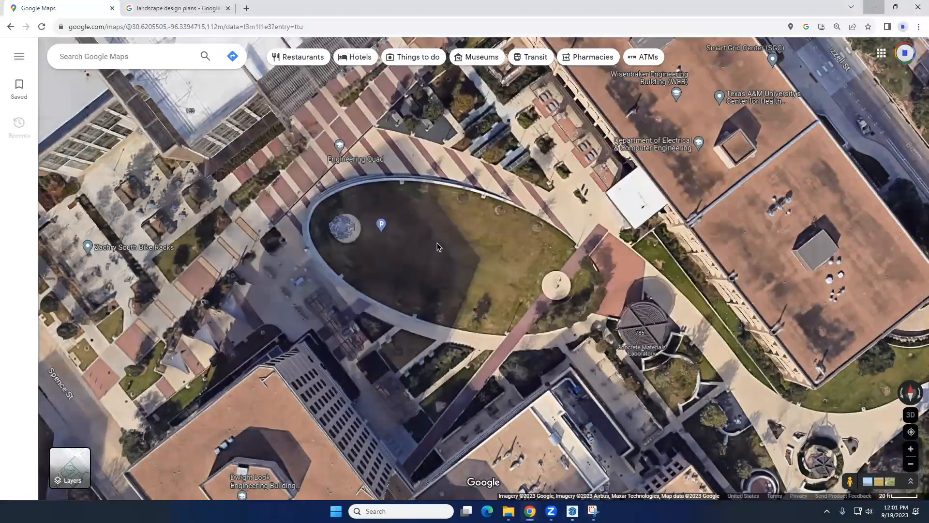
Switch to SketchUp and import Screenshot 2023-09-19 120055.png from Downloads, used as an image
key("alt+Tab")
left_click(9, 17)
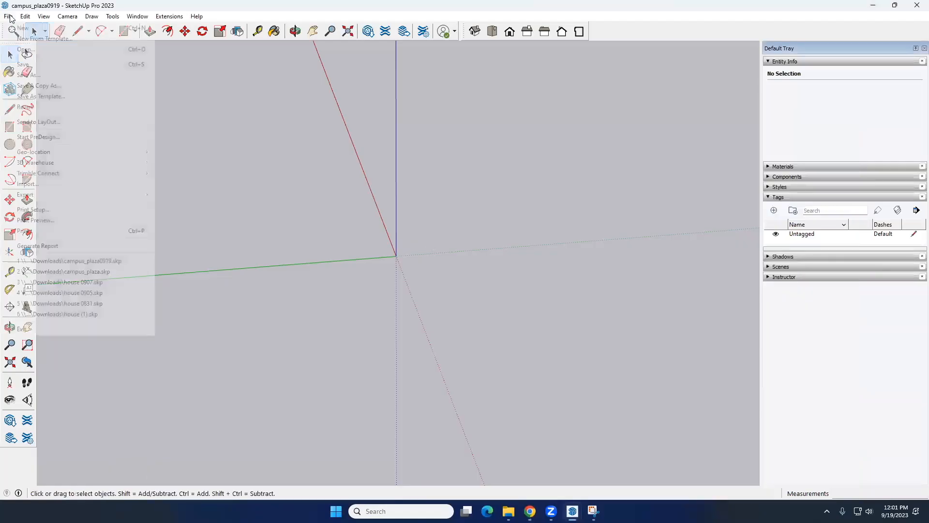
left_click(65, 186)
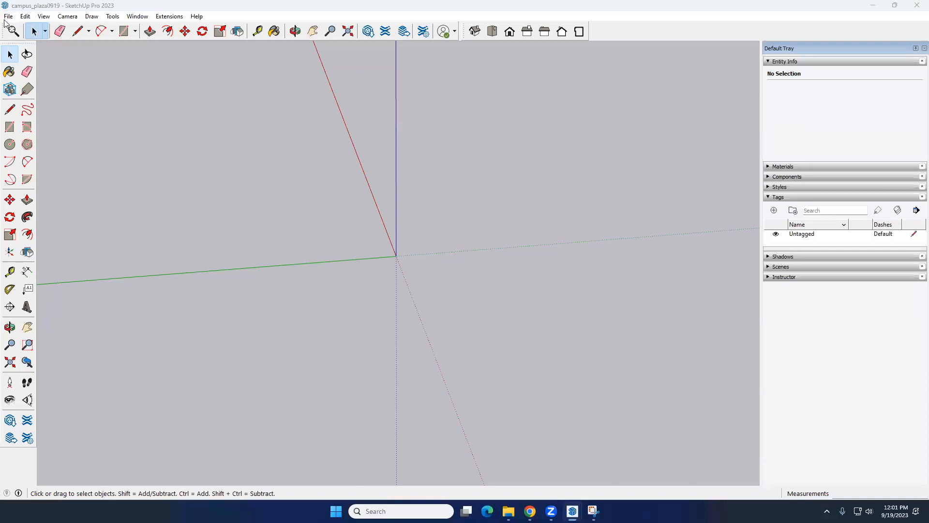
left_click(257, 202)
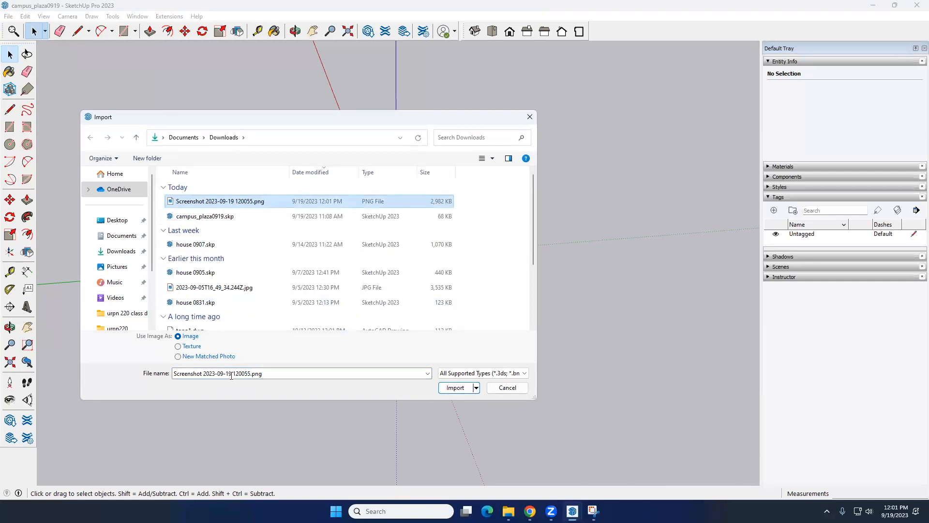
left_click(454, 387)
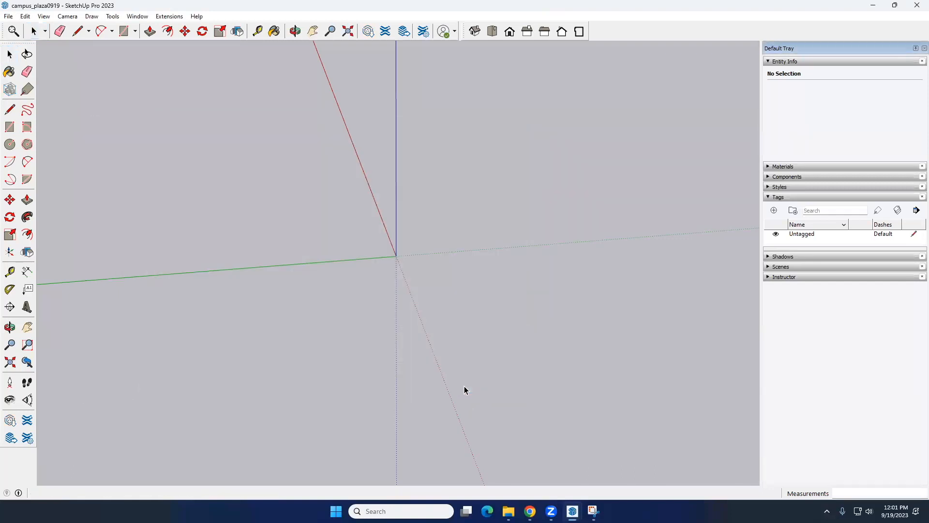
Place the imported satellite image flat on the ground near the origin and size it with a second point
scroll(419, 281, "down", 3)
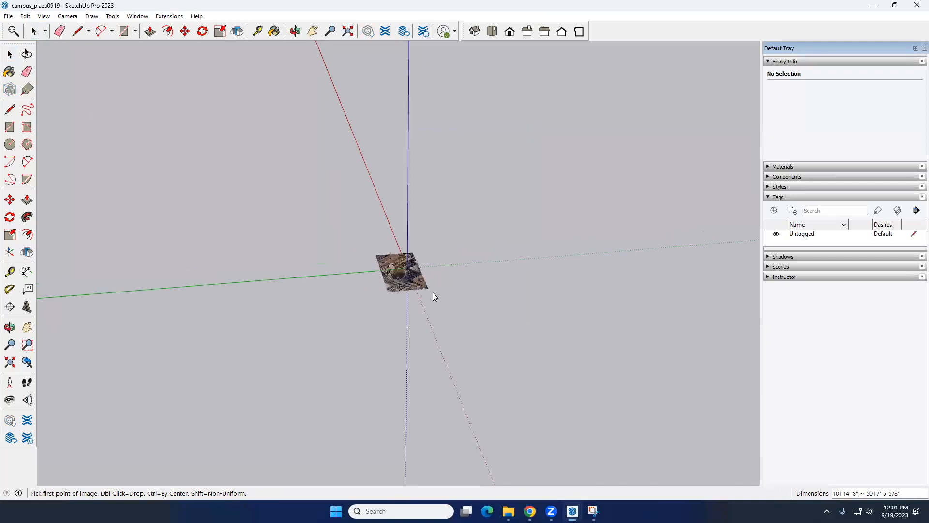
left_click(382, 238)
scroll(552, 372, "down", 2)
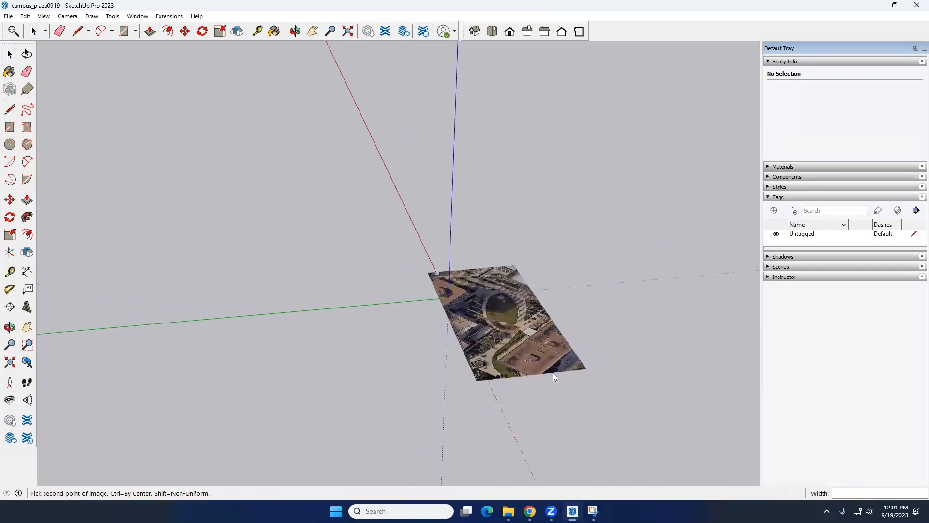
left_click(685, 445)
Draw a line about 1552' long along the 20 ft scale bar in the corner of the satellite image
scroll(425, 245, "down", 2)
middle_click_drag(489, 305, 427, 319)
scroll(427, 314, "up", 5)
middle_click_drag(426, 288, 447, 219)
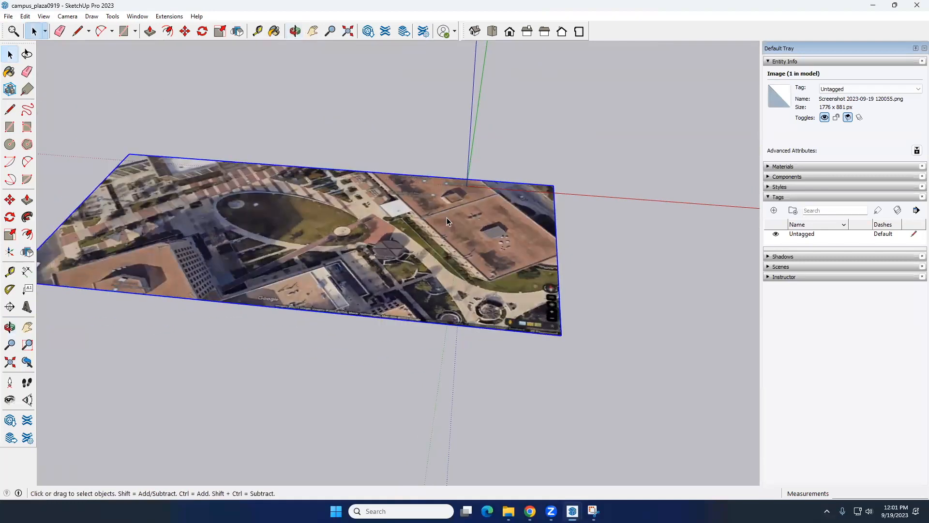
middle_click_drag(444, 295, 496, 290)
scroll(489, 291, "up", 6)
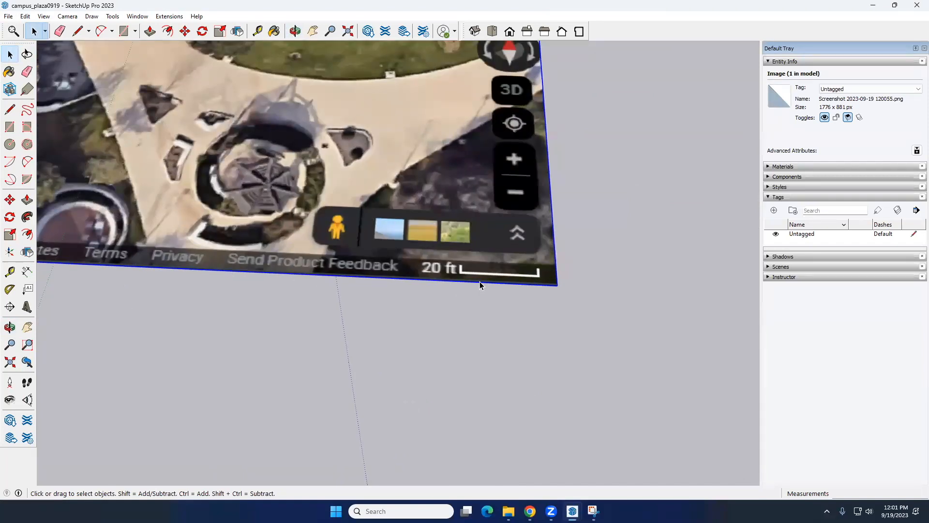
scroll(480, 283, "down", 1)
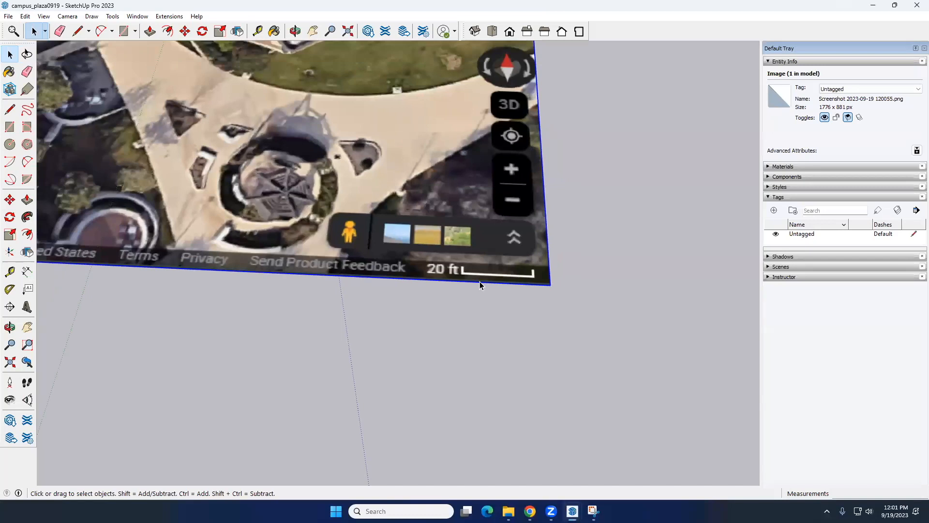
scroll(480, 281, "up", 1)
scroll(472, 280, "down", 3)
scroll(515, 277, "up", 2)
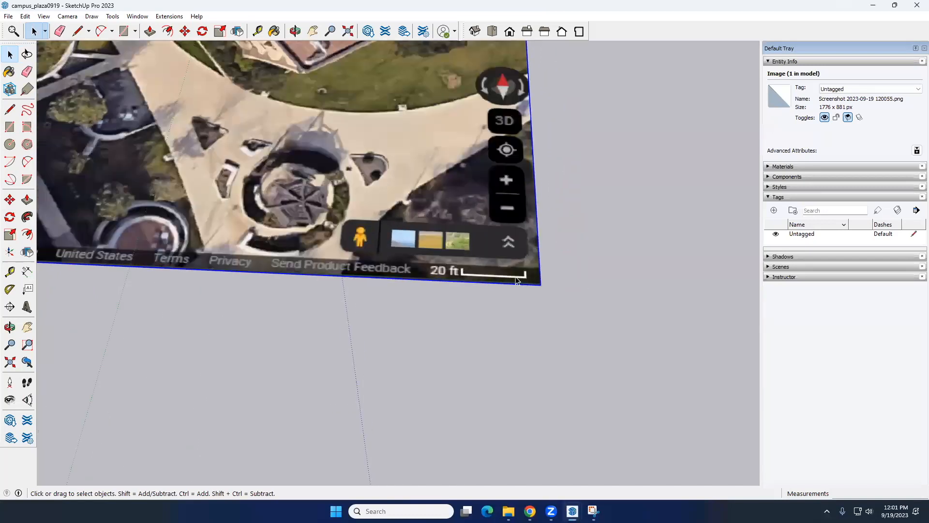
left_click(9, 111)
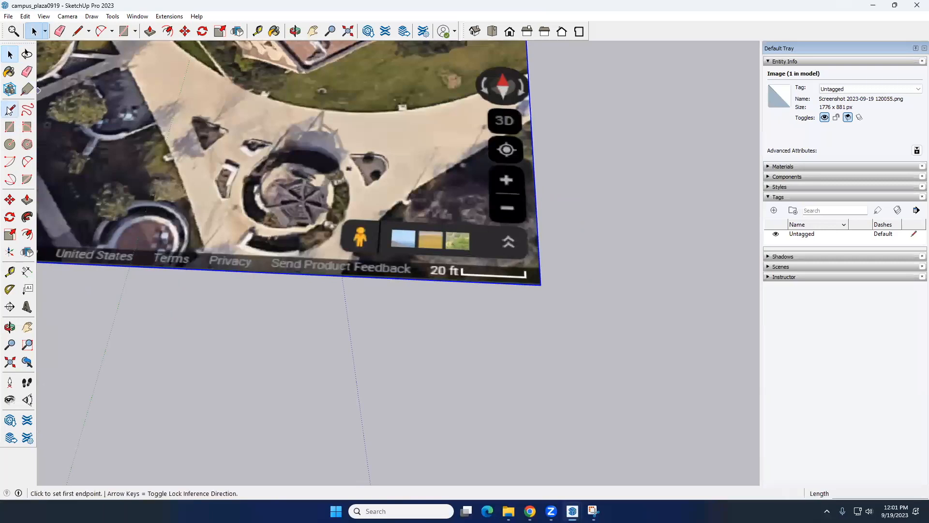
scroll(463, 274, "up", 2)
left_click(462, 274)
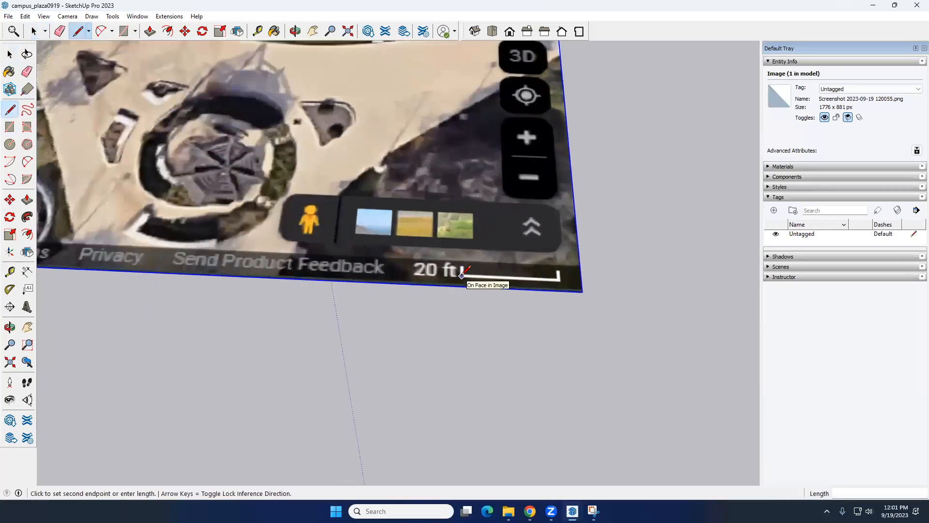
left_click(559, 277)
key("space")
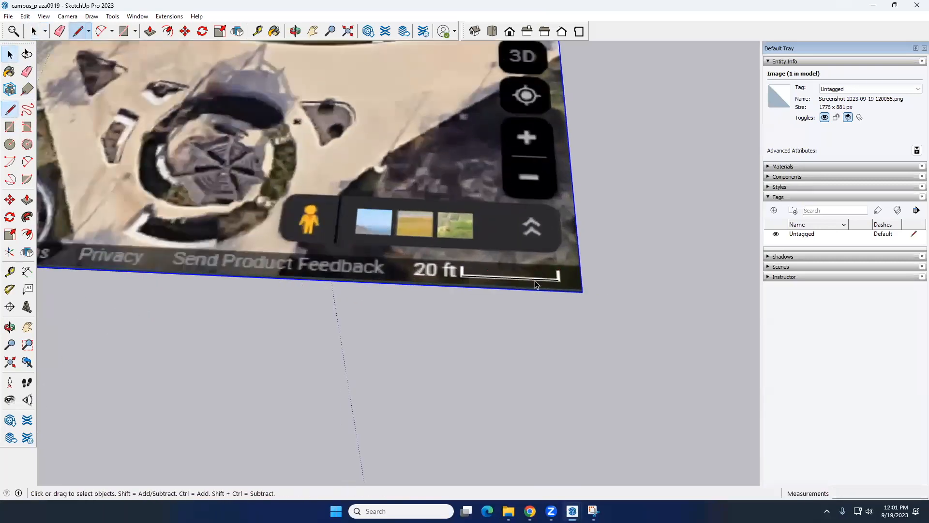
Add a linear dimension to the traced scale-bar line, placed outside the image's edge, and select the satellite image
left_click(535, 279)
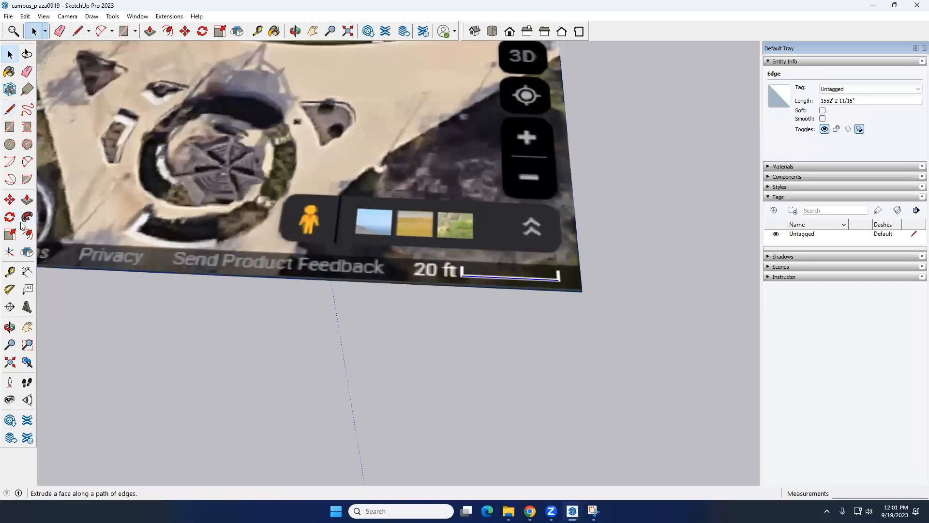
left_click(27, 271)
left_click(463, 276)
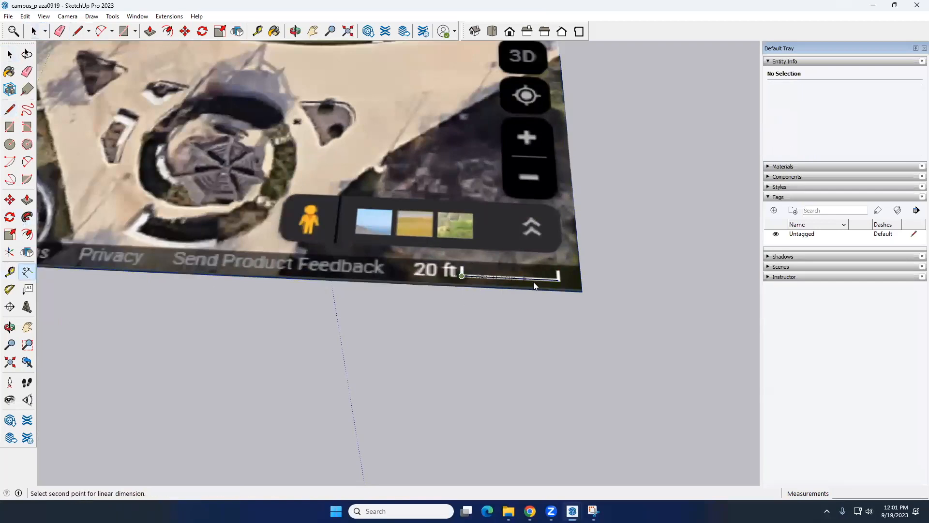
left_click(558, 281)
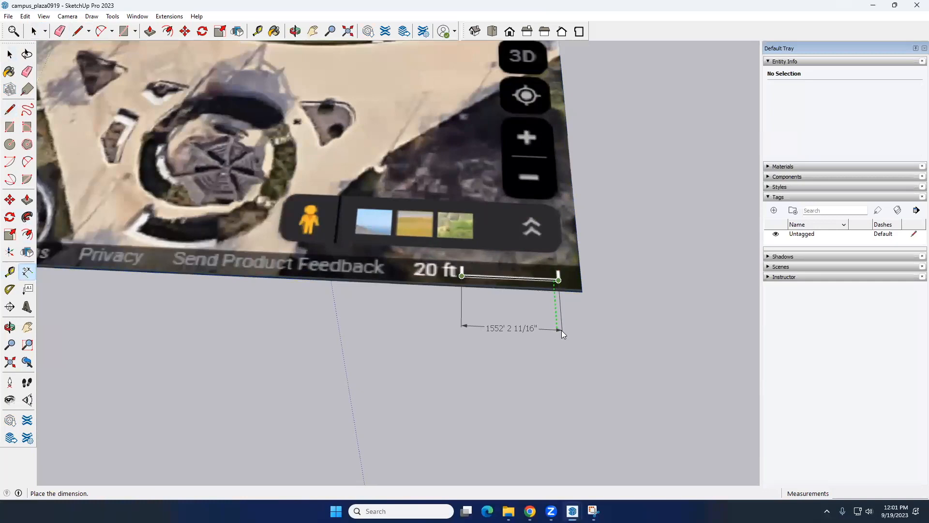
left_click(561, 331)
key("space")
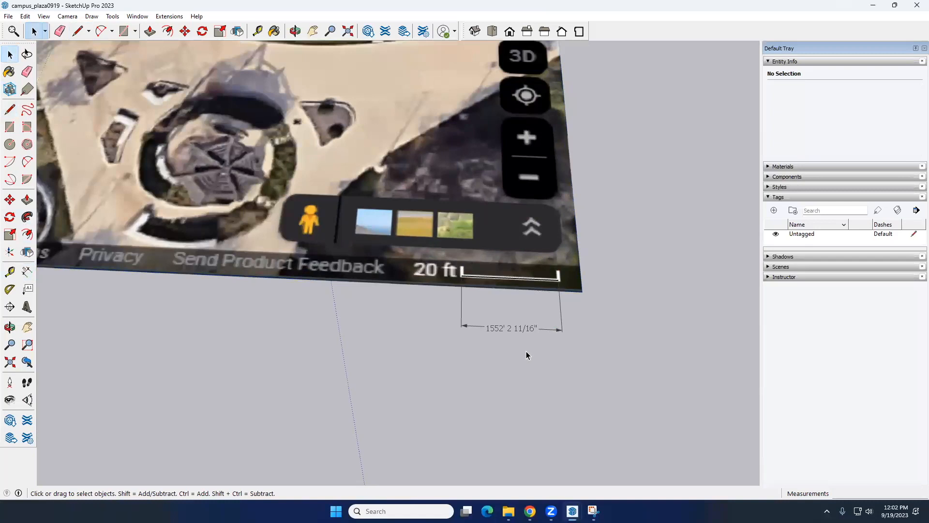
middle_click_drag(518, 333, 513, 283)
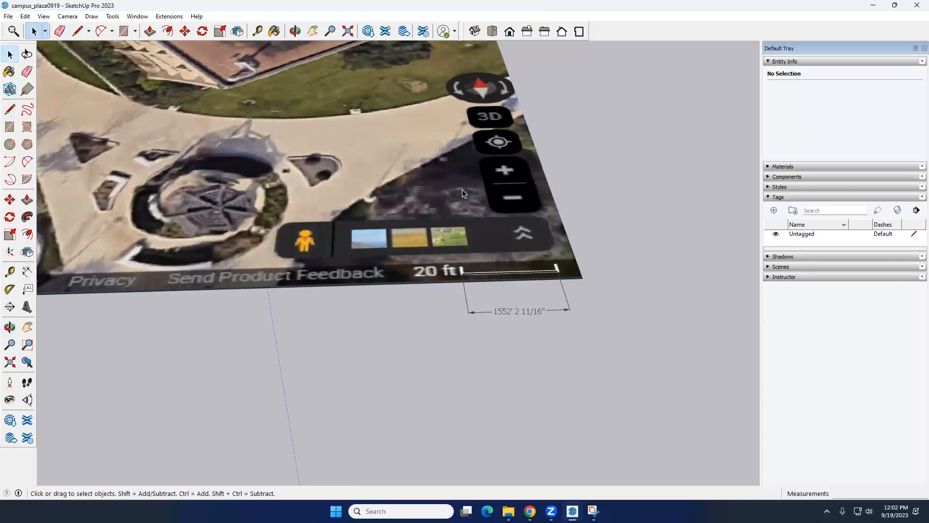
left_click(335, 153)
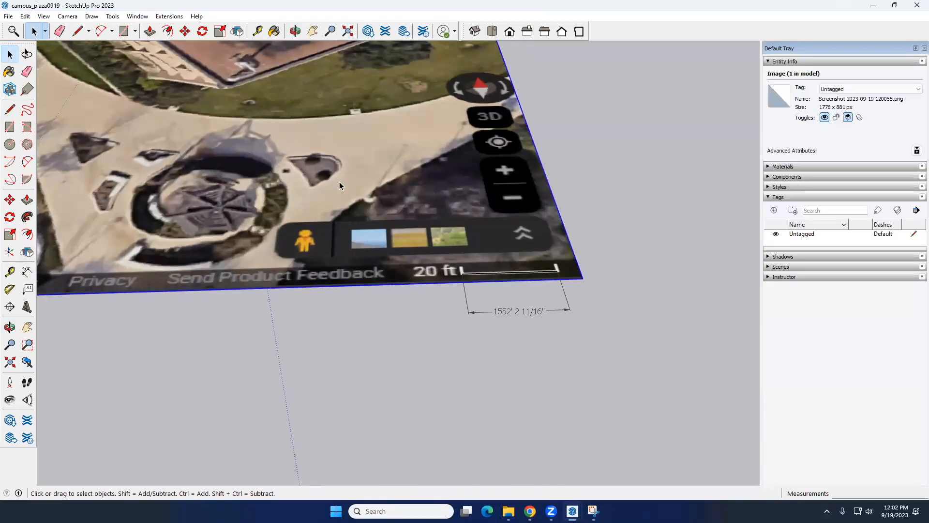
scroll(469, 330, "up", 2)
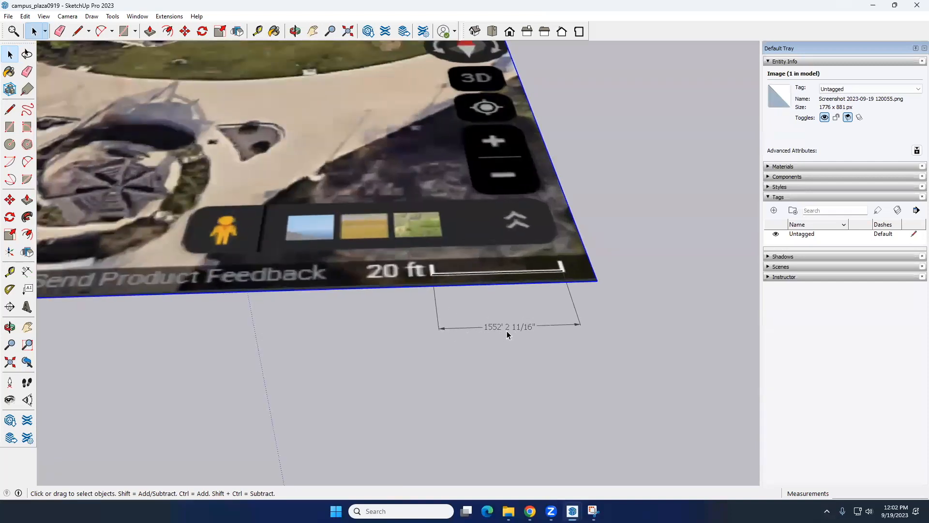
Minimize the open SketchUp and browser windows to reach the desktop
left_click(508, 511)
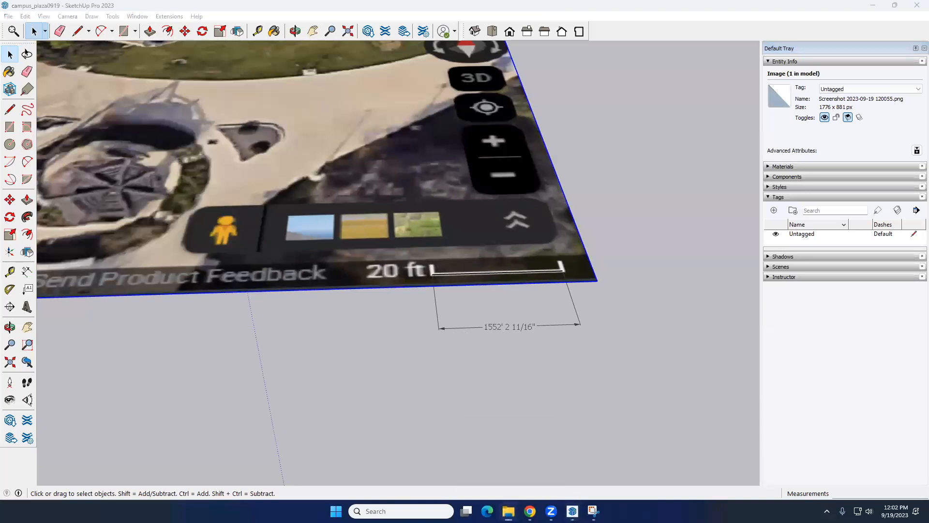
left_click(508, 511)
right_click(658, 511)
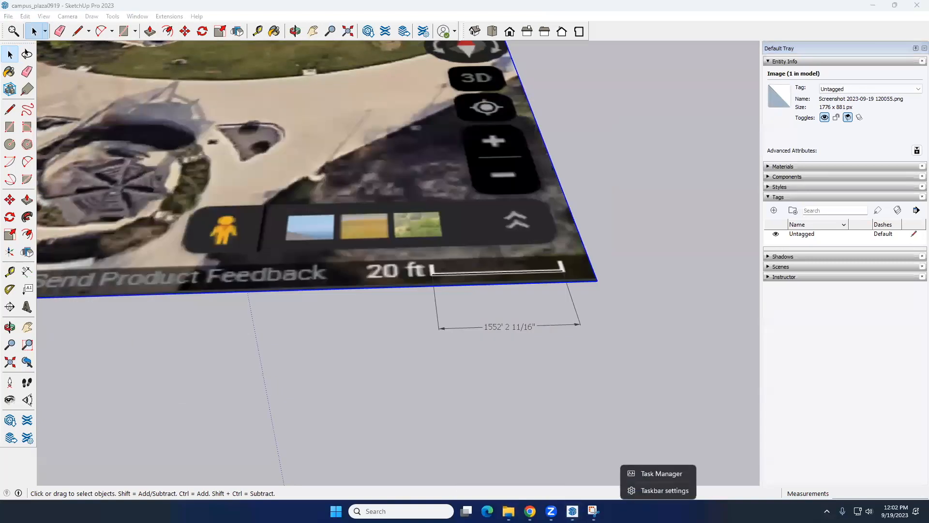
left_click(874, 7)
left_click(875, 7)
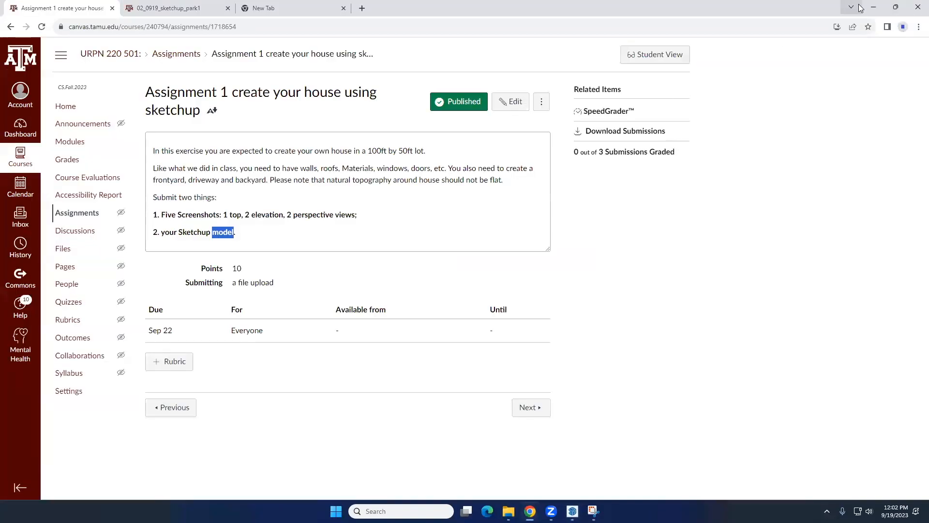
left_click(849, 41)
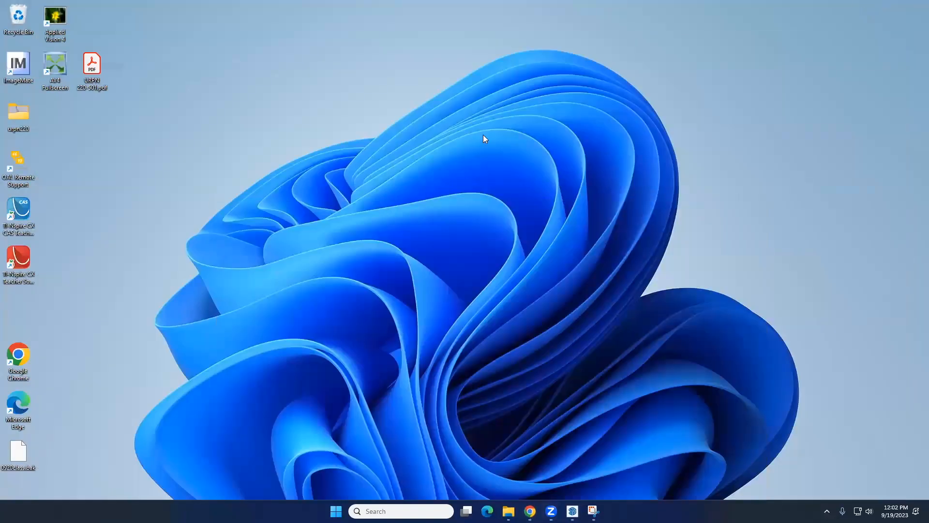
Create New Text Document.txt on the desktop and open it for editing
right_click(244, 178)
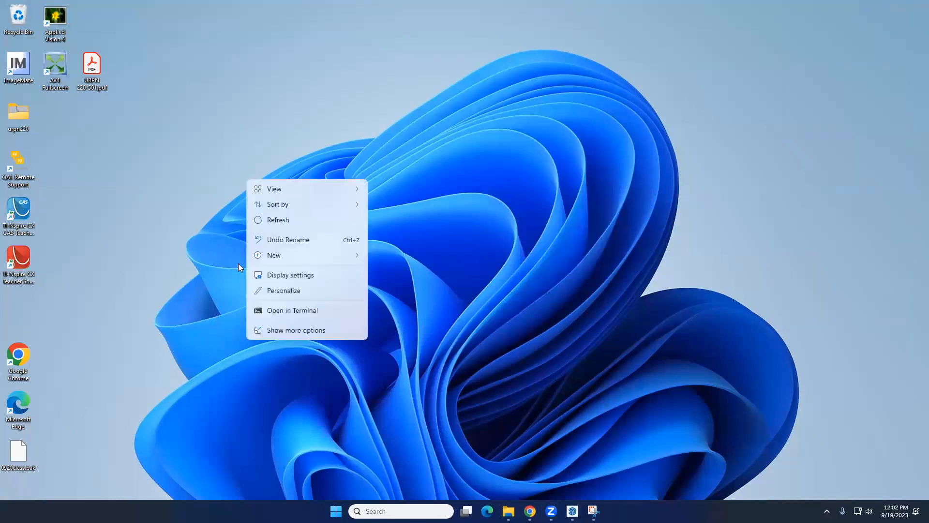
mouse_move(285, 256)
left_click(421, 273)
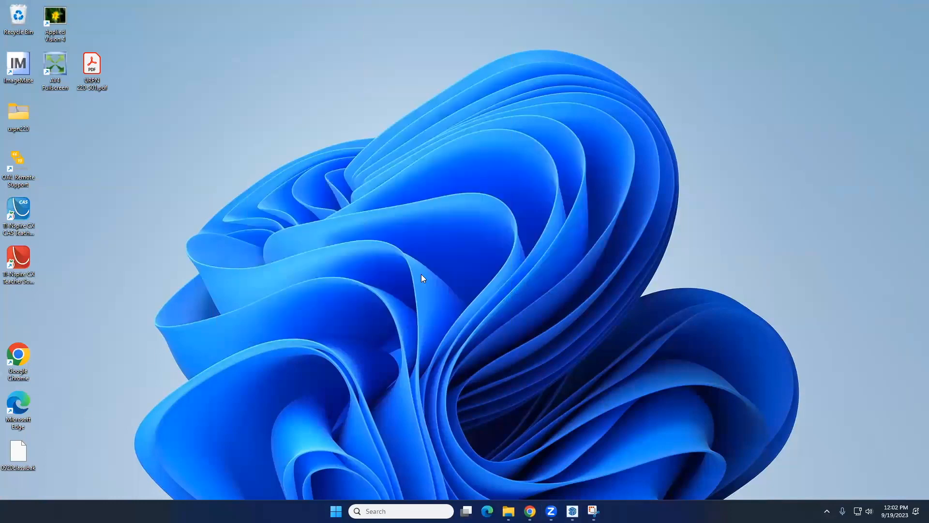
left_click(239, 209)
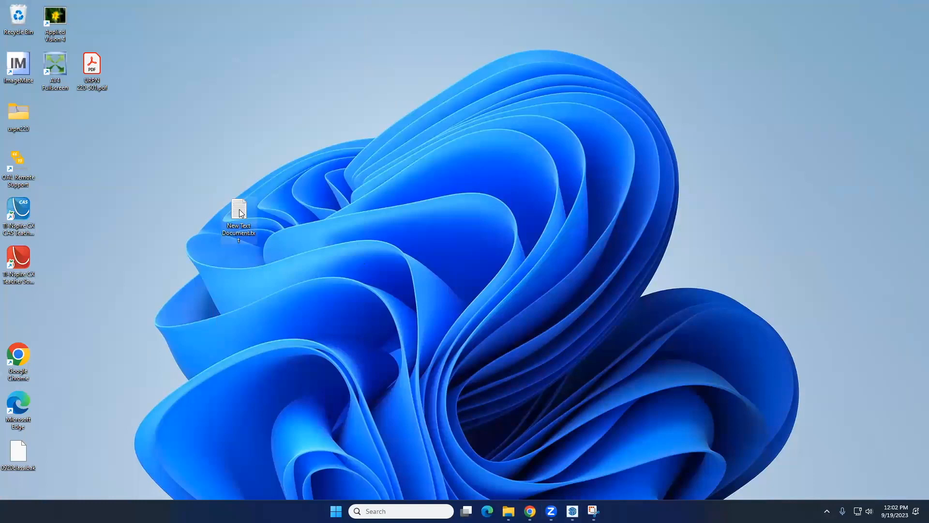
double_click(246, 214)
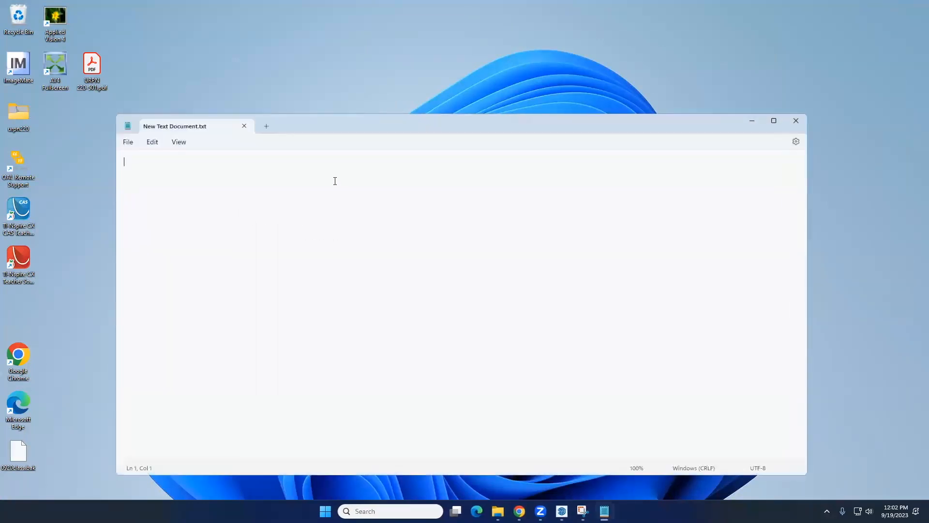
Write "on sketchup the scale line is 1552ft." as the note's first line
type("on sketchup is")
key("BackSpace")
type("the scale line is 1552")
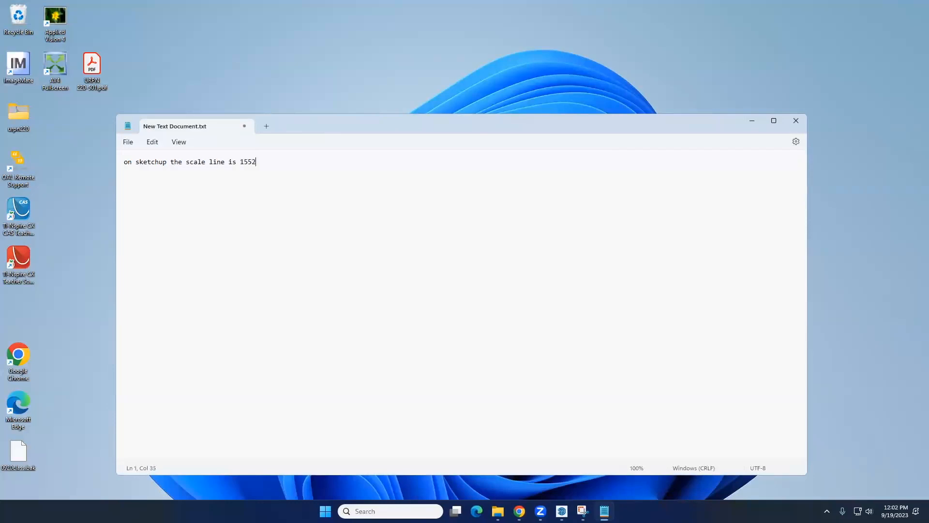
type("ft.")
Add a second line reading "but in reality it is 20ft." and start a new line below it
key("Return")
type("but in reality it is 20ft.")
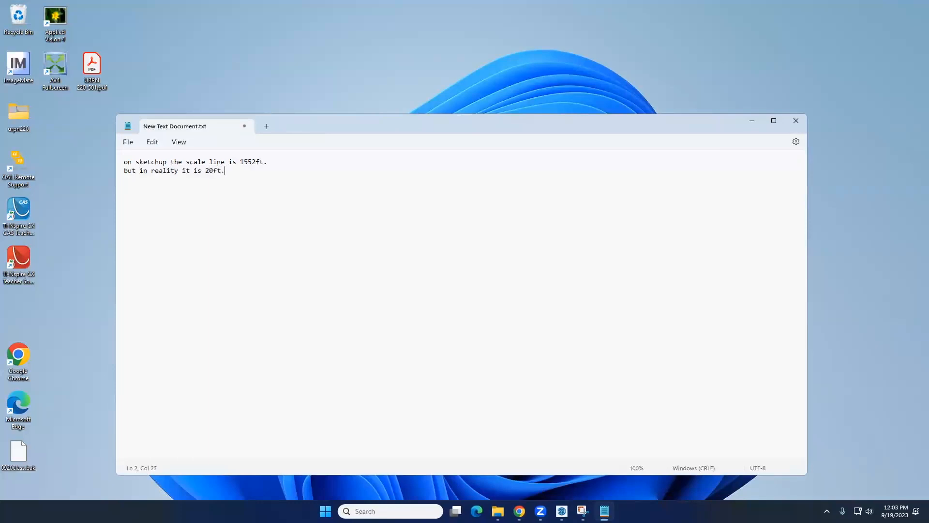
key("Return")
Switch to SketchUp, close the house 0907 model and return to the campus_plaza0919 model
mouse_move(562, 511)
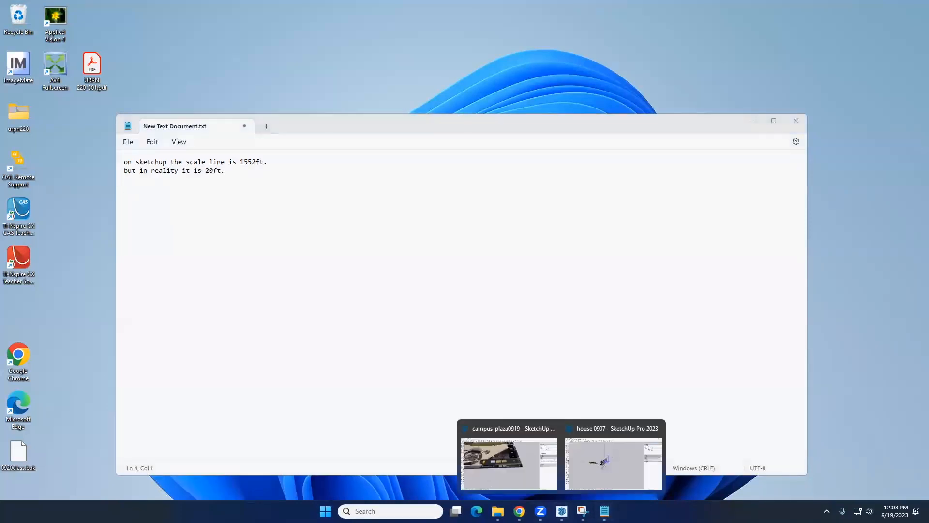
left_click(610, 460)
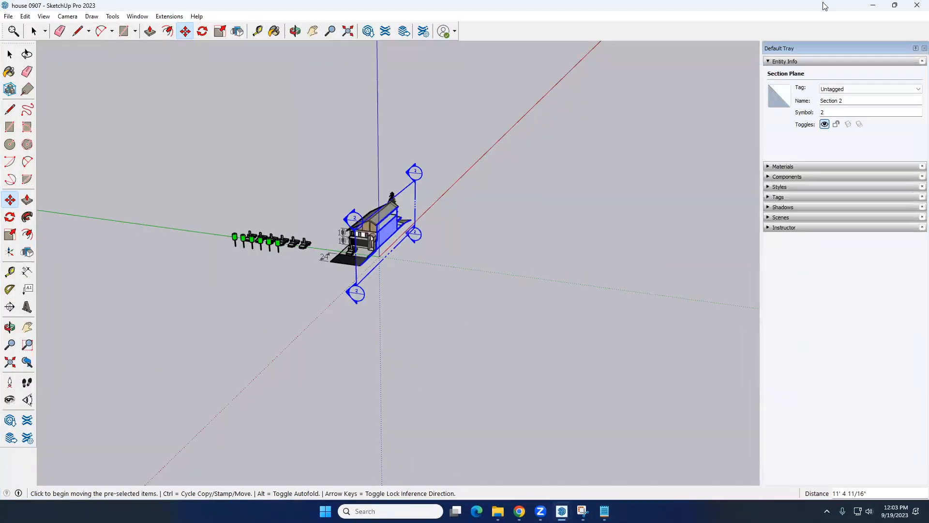
left_click(917, 5)
left_click(465, 266)
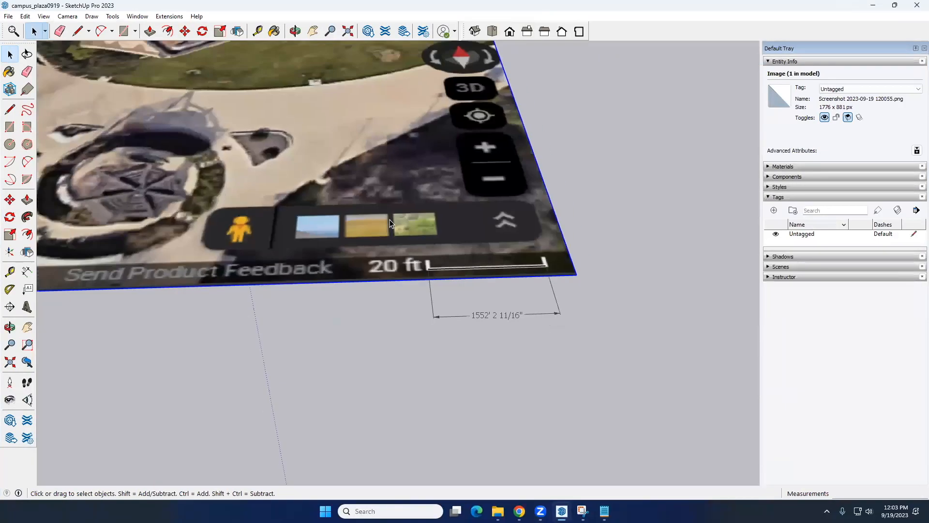
scroll(333, 176, "down", 5)
scroll(402, 198, "down", 2)
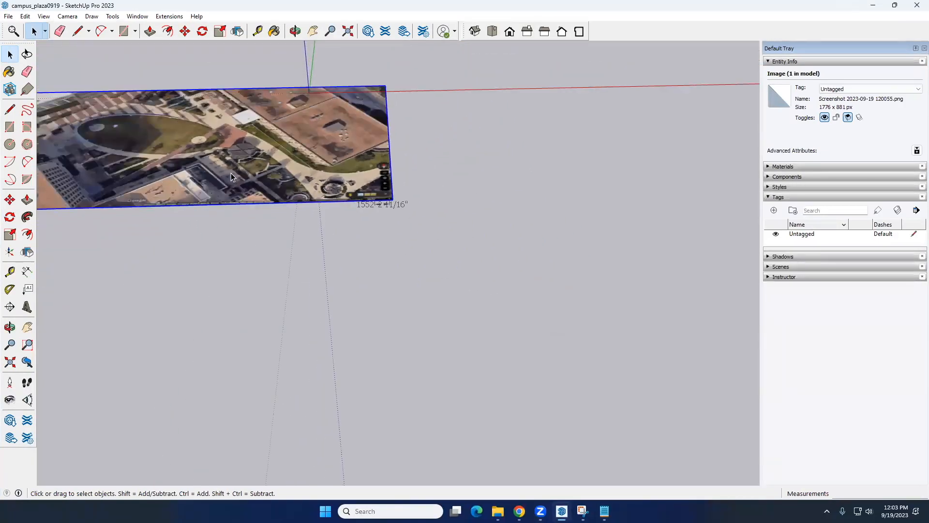
scroll(361, 179, "down", 2)
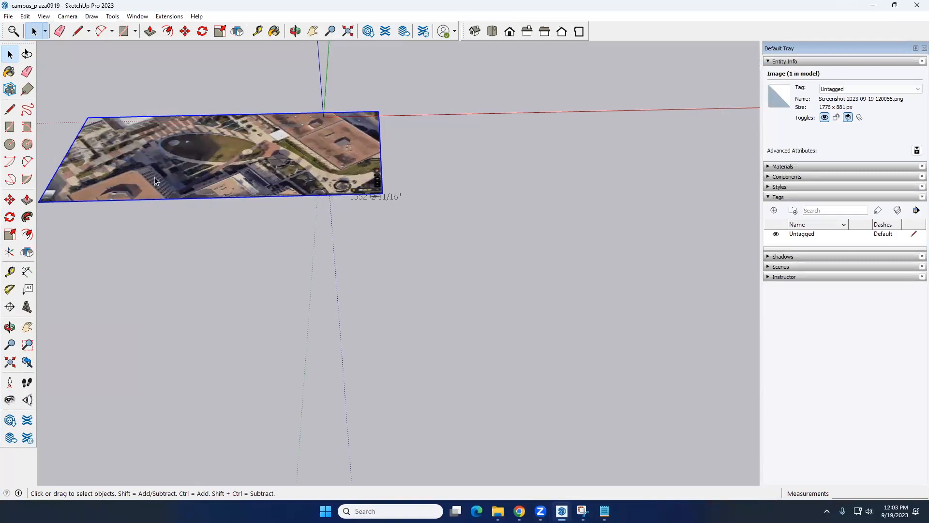
left_click(10, 235)
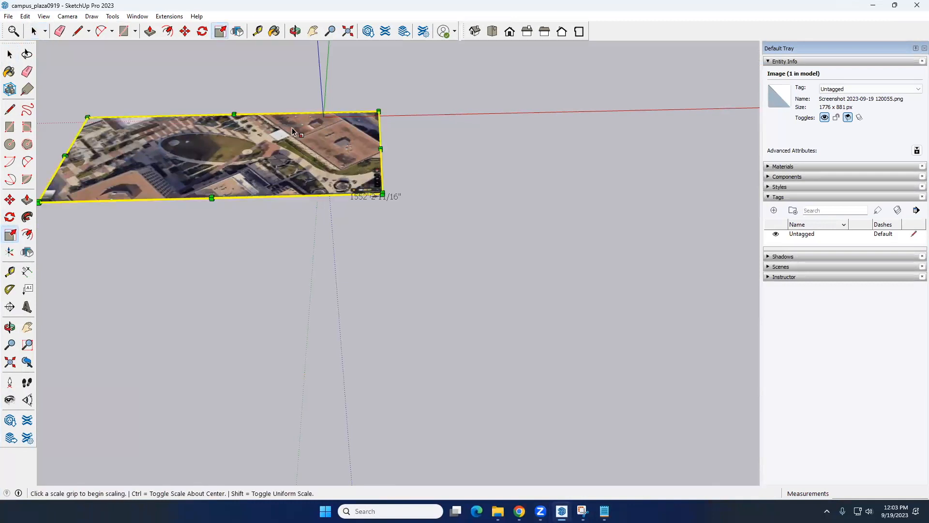
scroll(291, 127, "down", 3)
scroll(129, 186, "up", 2)
left_click(122, 186)
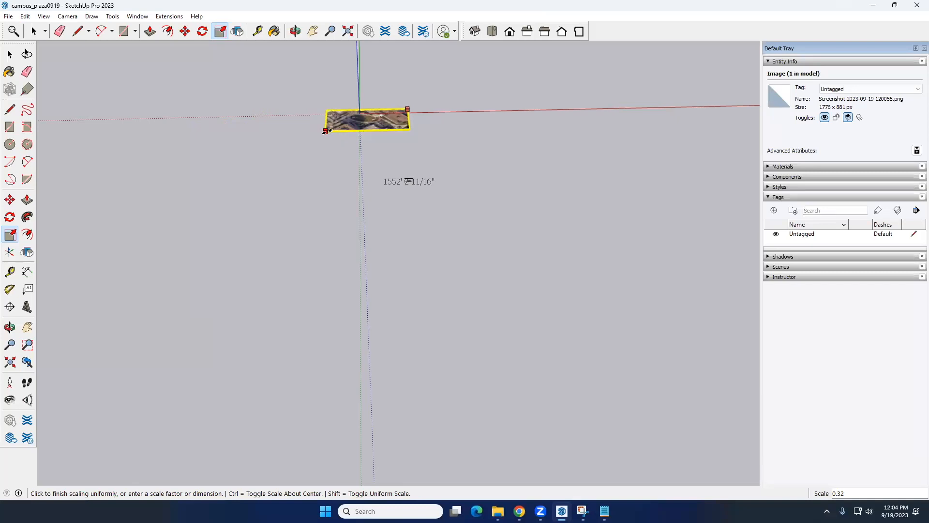
left_click(400, 186)
key("space")
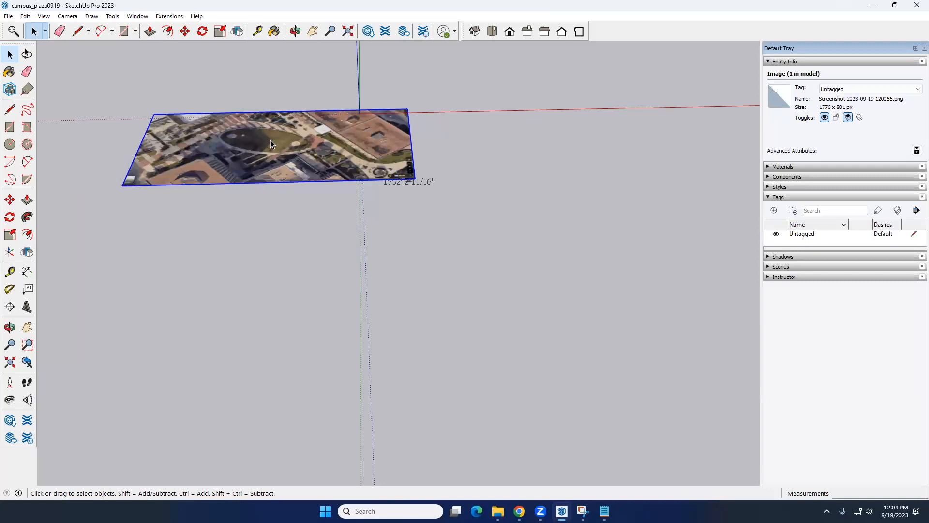
Check the dimension on the image's scale bar and switch back to the text note
scroll(411, 183, "up", 6)
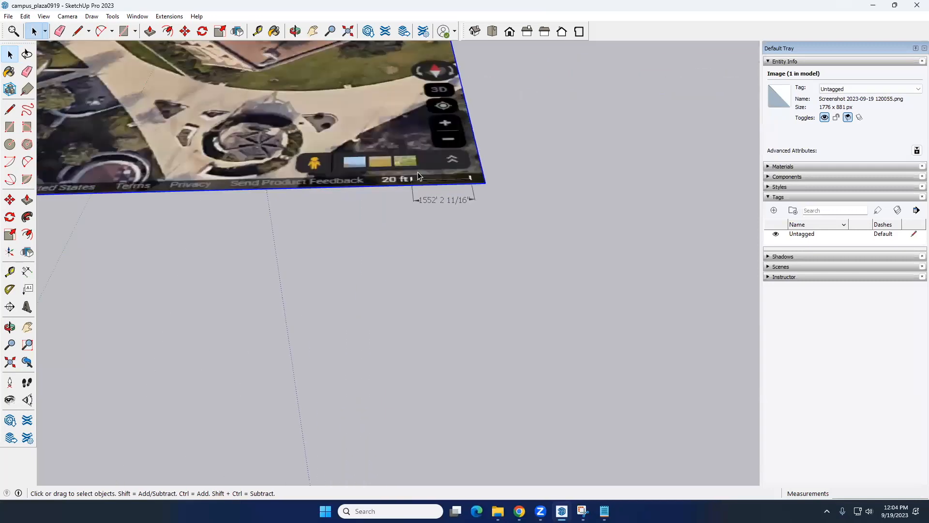
scroll(417, 173, "up", 1)
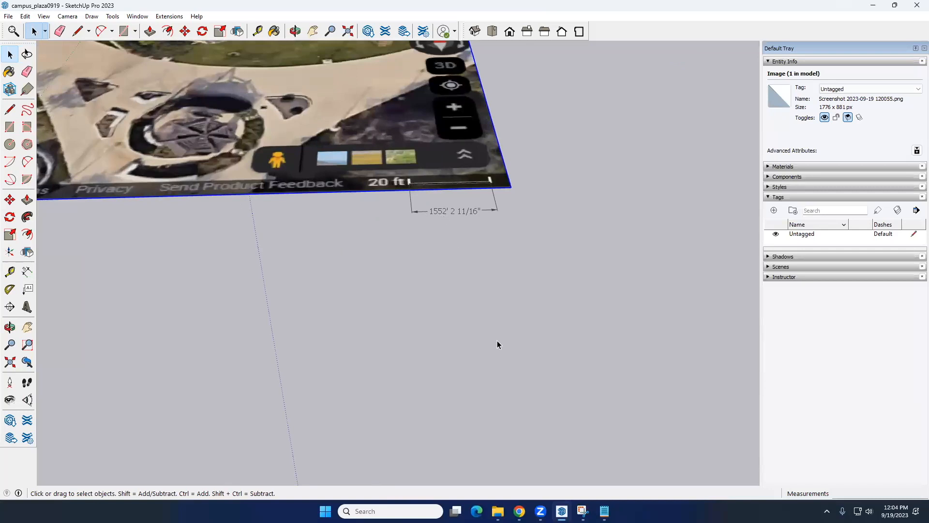
left_click(604, 511)
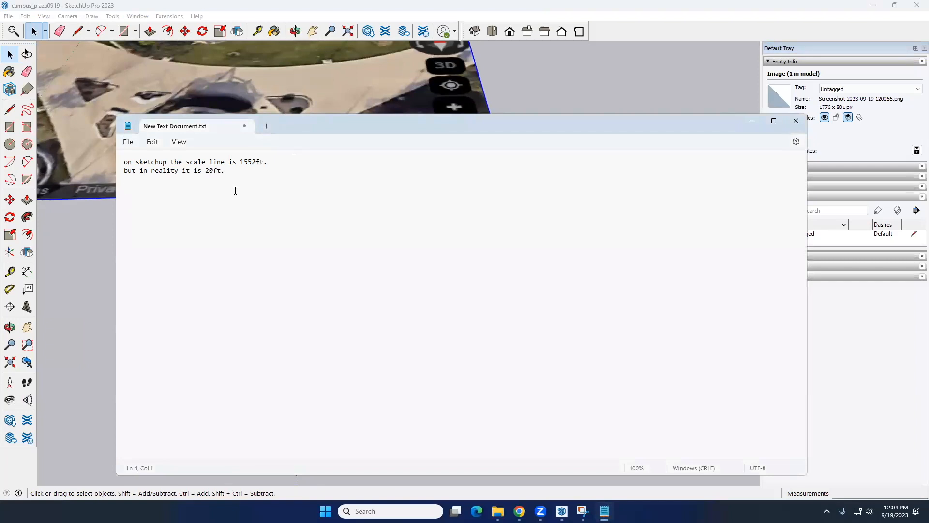
Write "the scale factor to scale 1552ft to 20ft is by using:" as the next line of the note
type("the scale factor to scale 1552ft to 20ft is by")
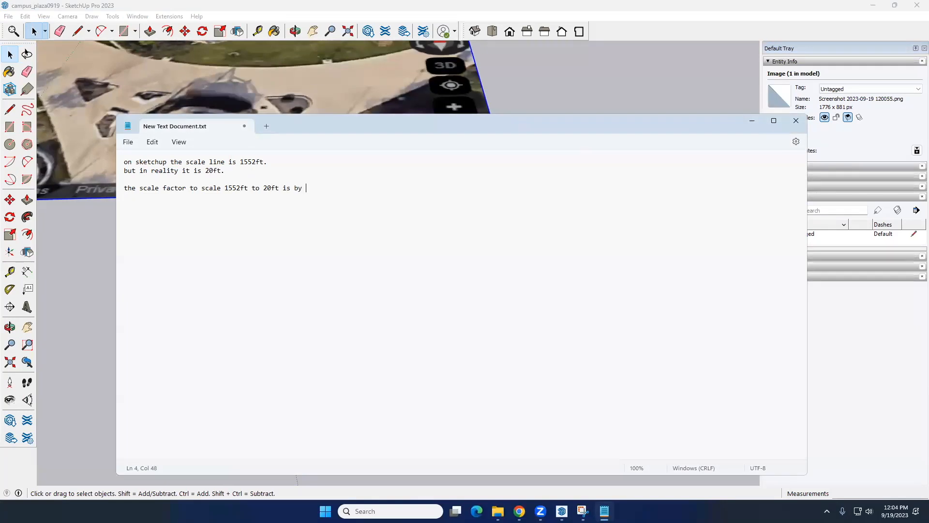
type(": 155")
type("2ft")
type(" divid")
key("BackSpace")
key("BackSpace")
key("BackSpace")
key("BackSpace")
key("BackSpace")
key("BackSpace")
key("BackSpace")
key("BackSpace")
type("using:")
Add the formula "20/1552" to the note, leaving a blank line above it
key("Return")
key("Return")
type("20/")
key("Right")
key("Right")
key("Right")
key("Delete")
key("Delete")
Open Calculator, move it clear of the note's text and divide 20 by 1552
left_click(382, 511)
type("calcu")
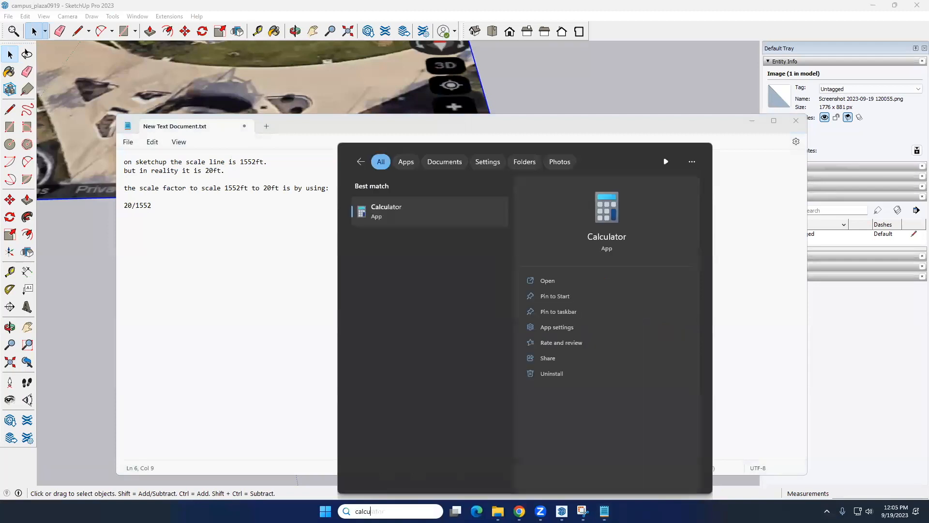
key("Return")
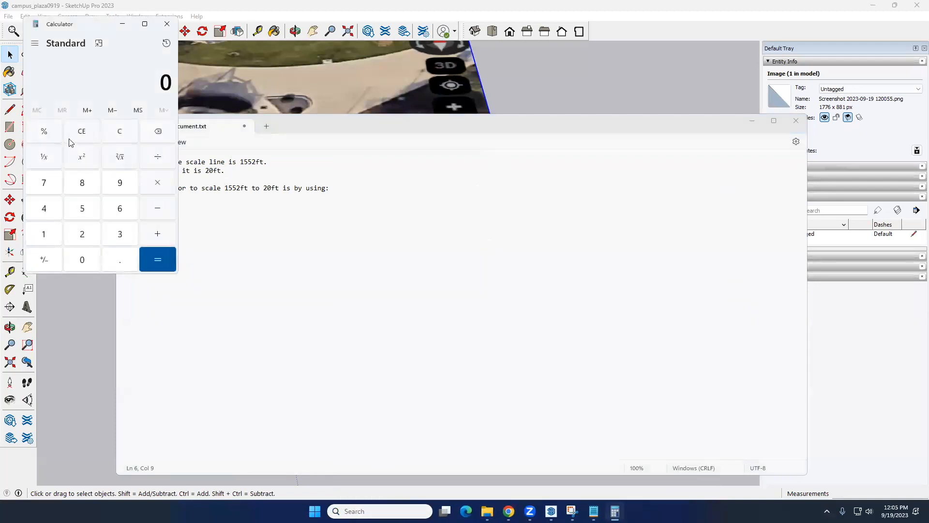
left_click_drag(98, 27, 658, 63)
type("20/155")
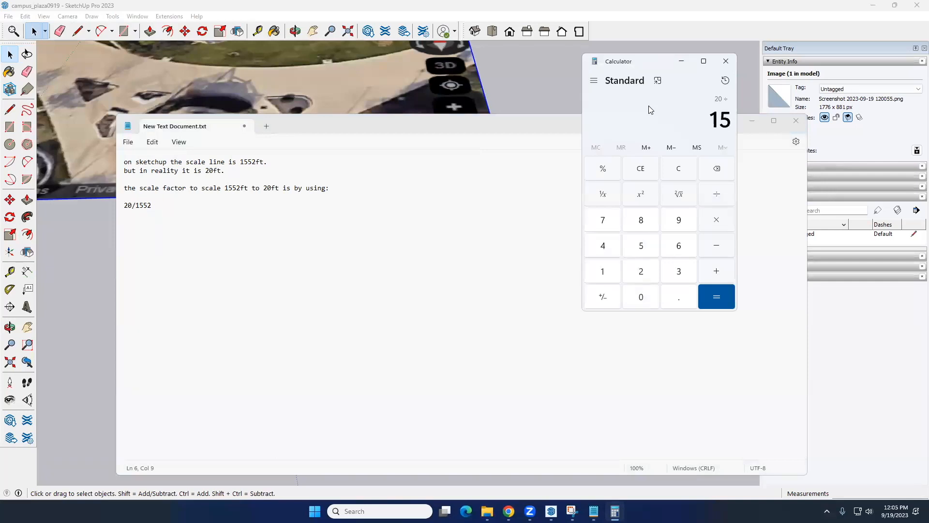
type("2")
key("Return")
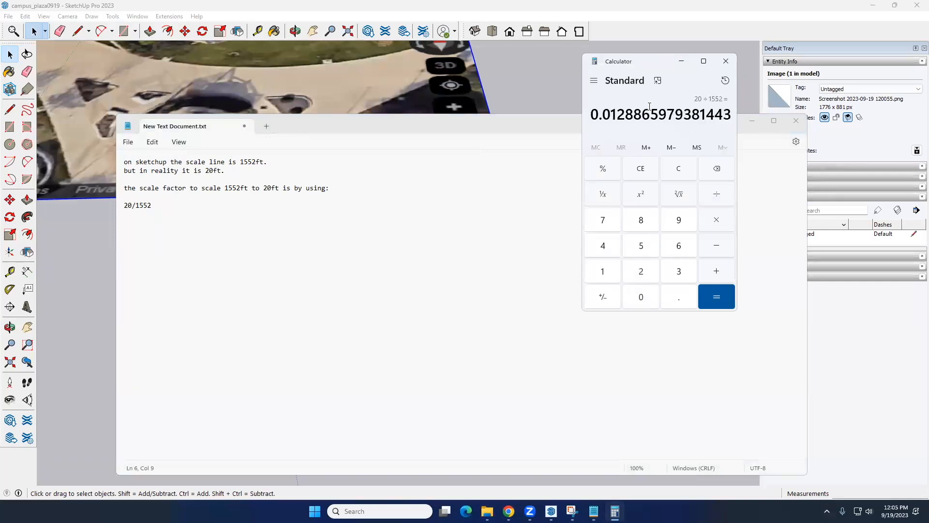
Copy the first four decimals of the quotient into the note so the formula reads "20/1552=0.0128"
left_click_drag(634, 114, 589, 117)
key("ctrl+c")
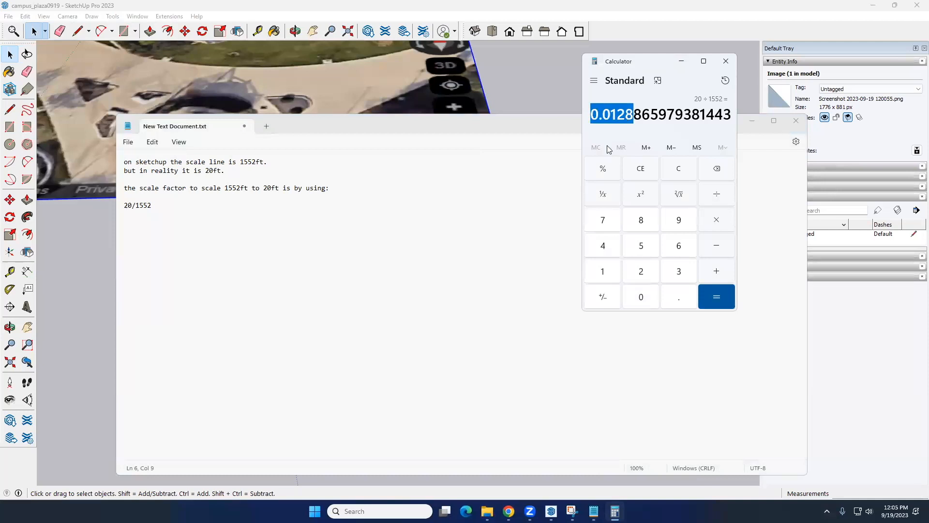
left_click(150, 207)
type("=")
key("ctrl+v")
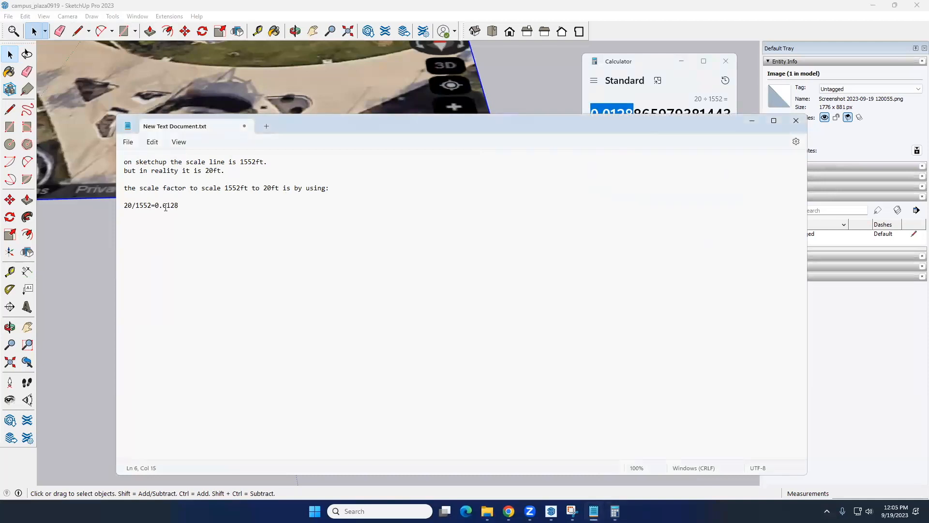
Copy the 0.0128 factor from the note, switch to SketchUp and scale the satellite image uniformly by it from its corner
left_click_drag(155, 205, 208, 205)
key("alt+Tab")
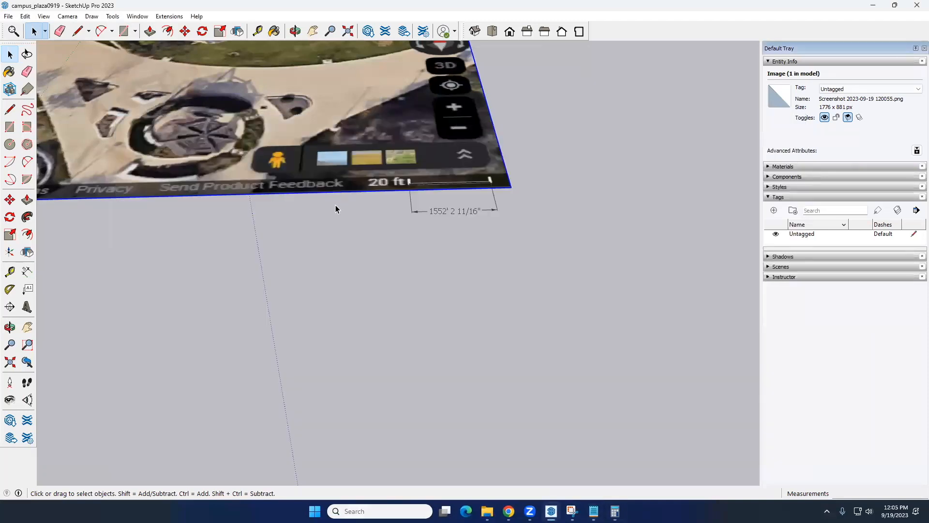
scroll(448, 357, "down", 6)
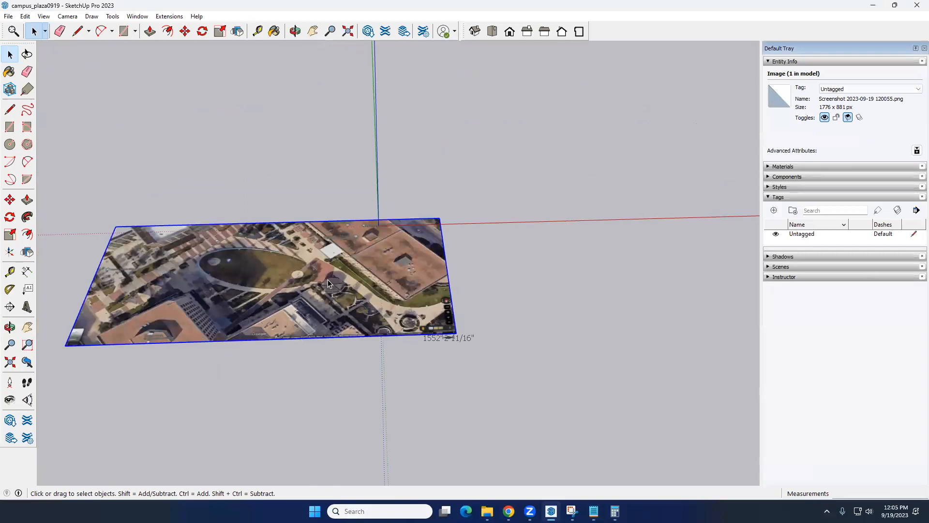
left_click(10, 234)
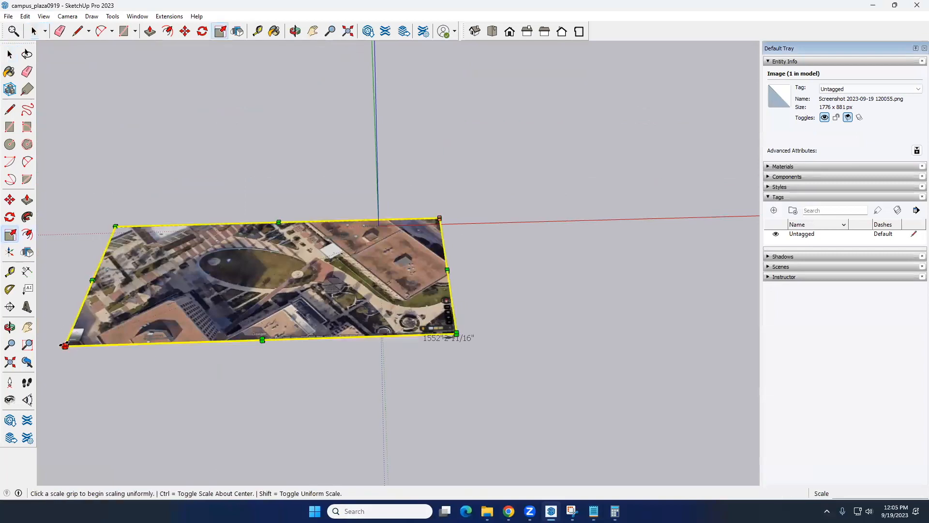
left_click(65, 346)
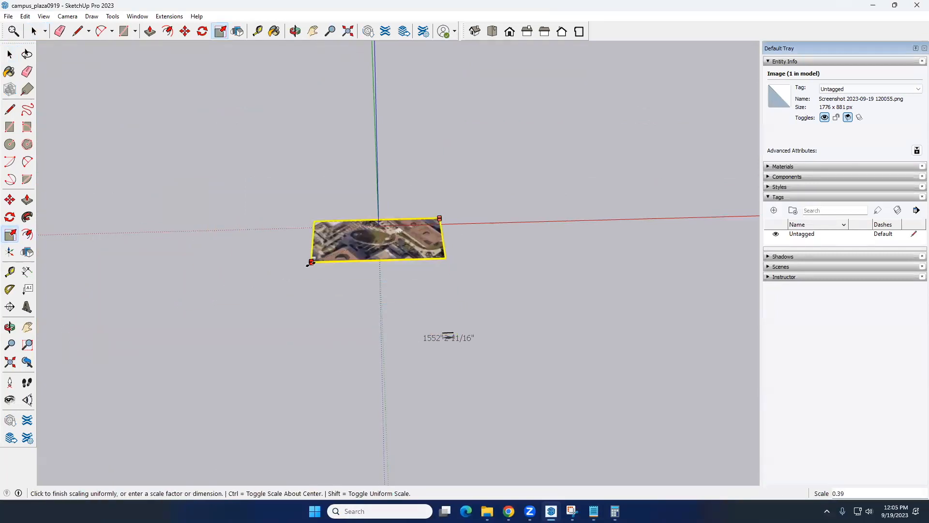
type("0")
key("Return")
key("space")
Trace the 20 ft scale bar on the scaled image with a line about 19' 10 13/16" long
scroll(442, 215, "up", 2)
scroll(442, 215, "up", 8)
scroll(428, 228, "up", 8)
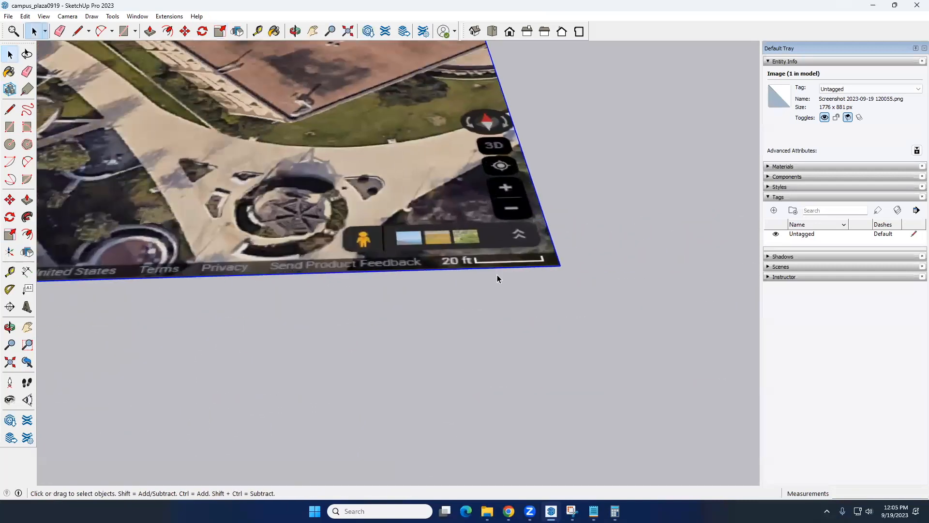
scroll(498, 275, "up", 3)
key("l")
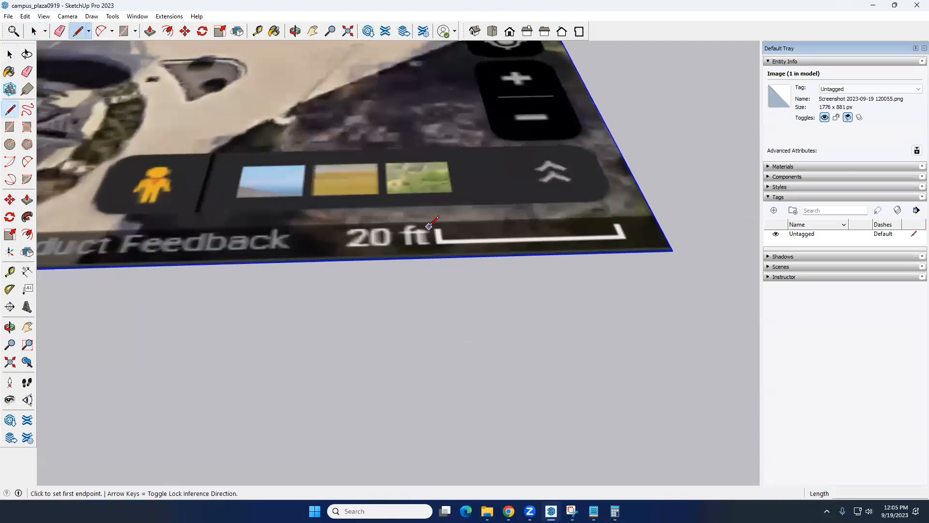
left_click(440, 240)
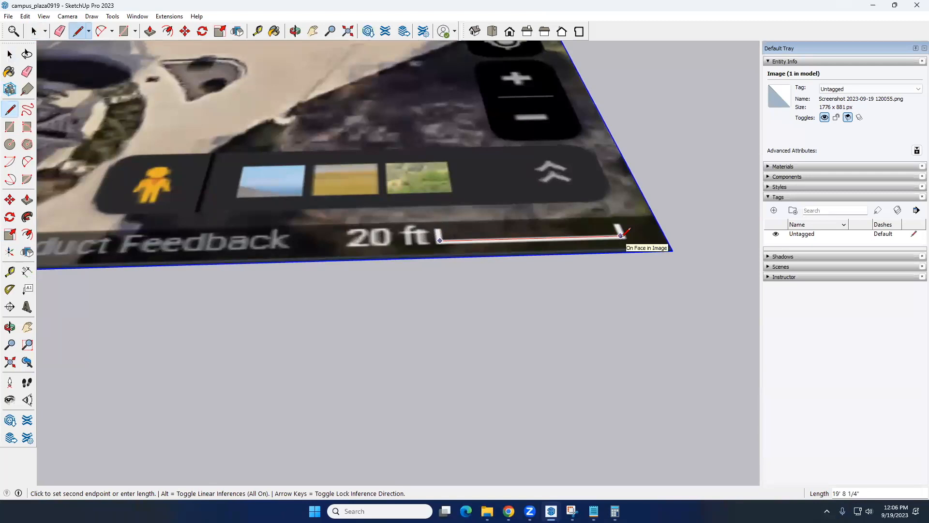
left_click(623, 236)
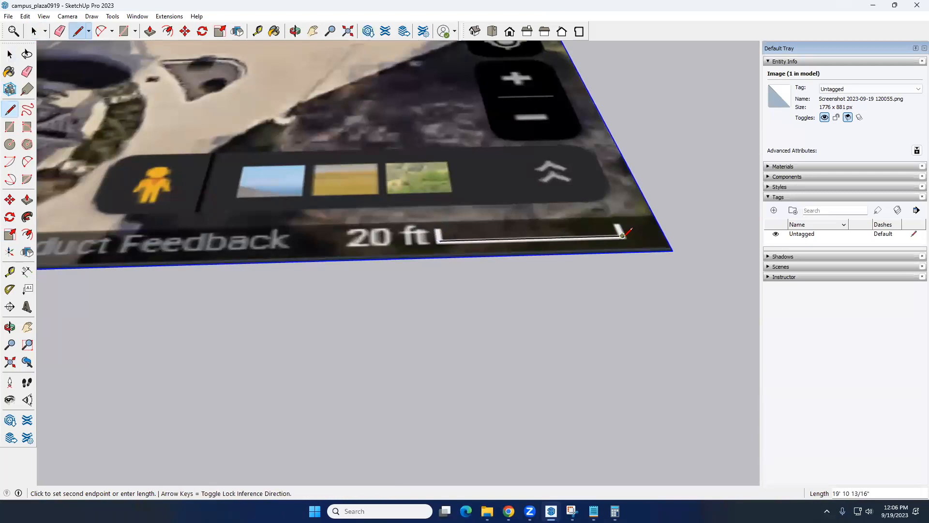
key("space")
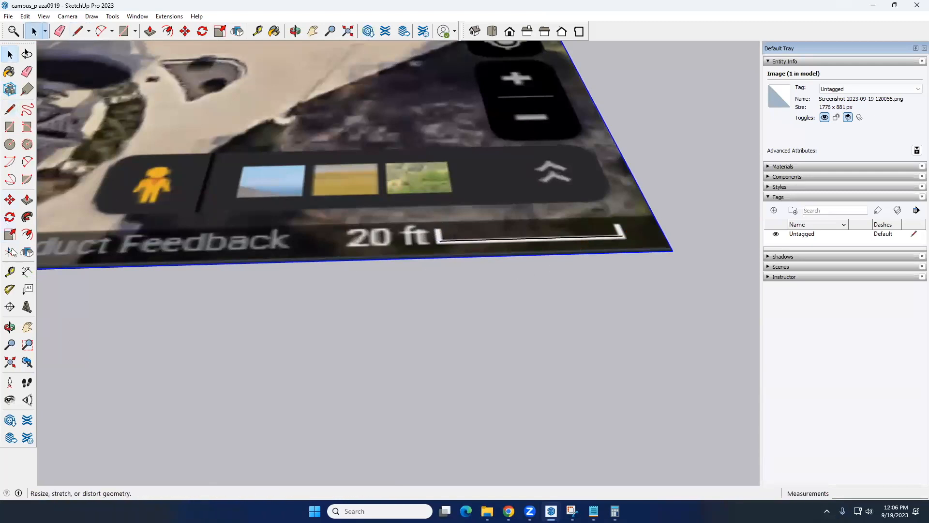
Measure the traced scale bar line end to end with a linear dimension, without placing the dimension
left_click(27, 271)
left_click(439, 240)
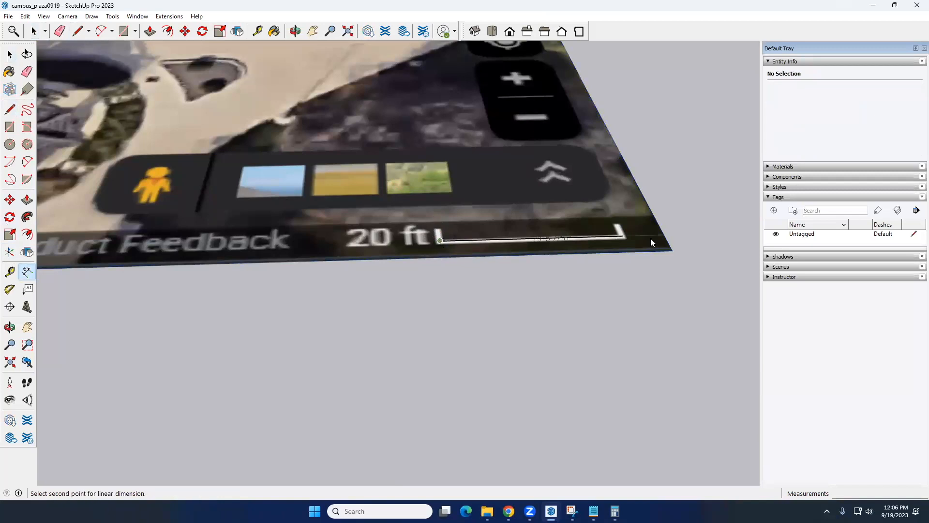
left_click(622, 236)
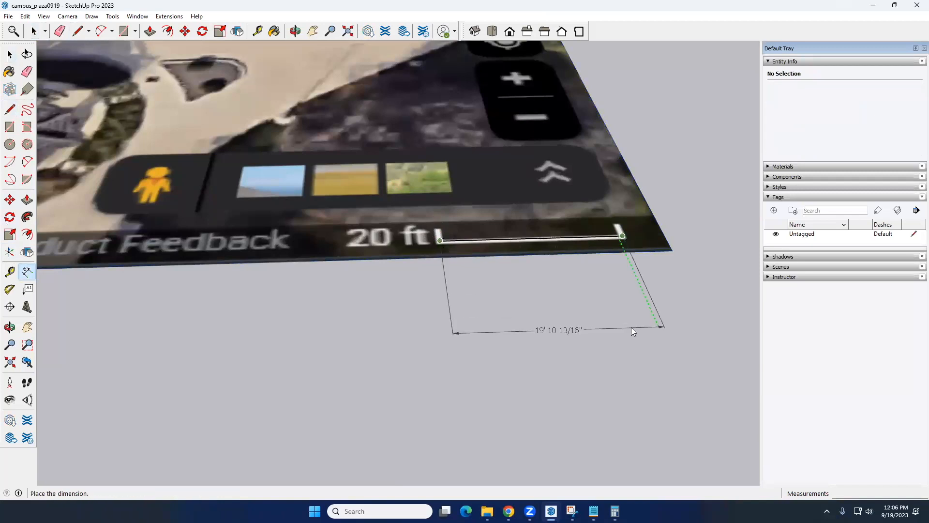
key("space")
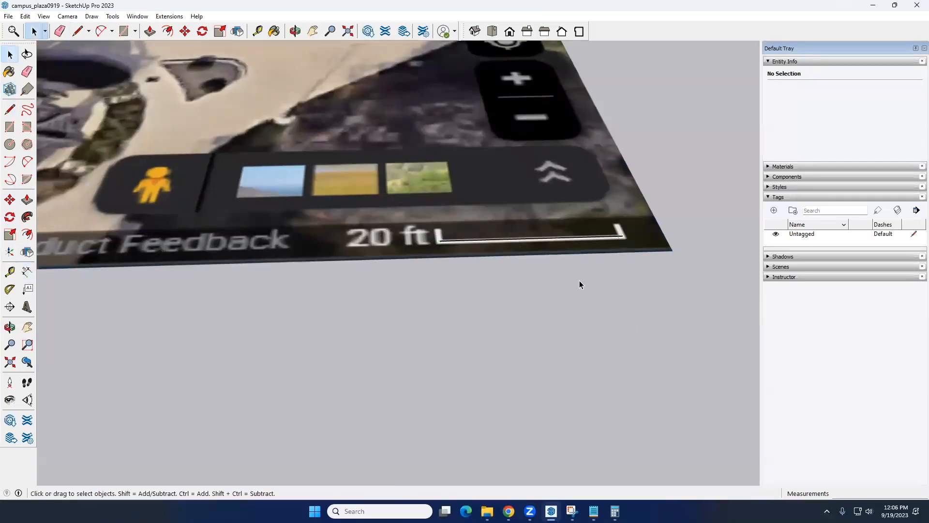
Switch to the Google Maps view of Engineering Quad and compare its scale bar at different zoom levels
scroll(579, 279, "down", 5)
scroll(579, 280, "down", 3)
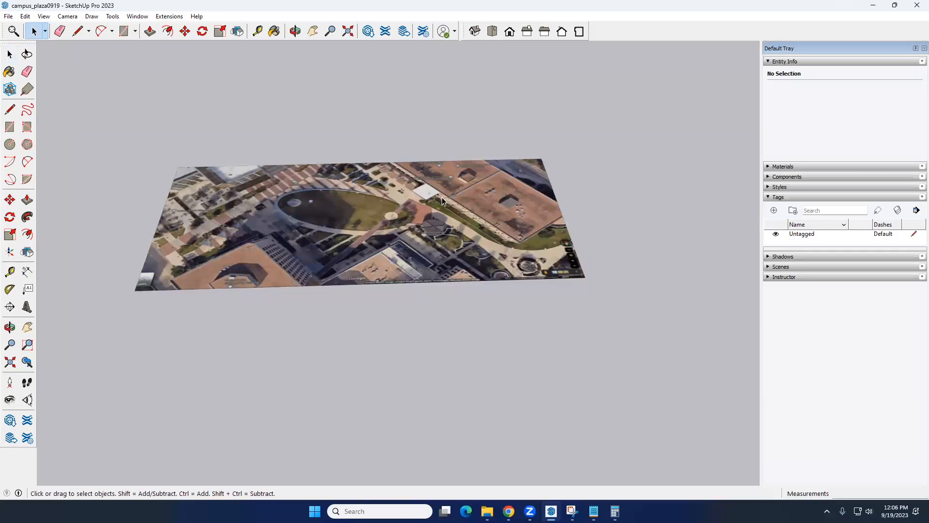
scroll(438, 201, "down", 6)
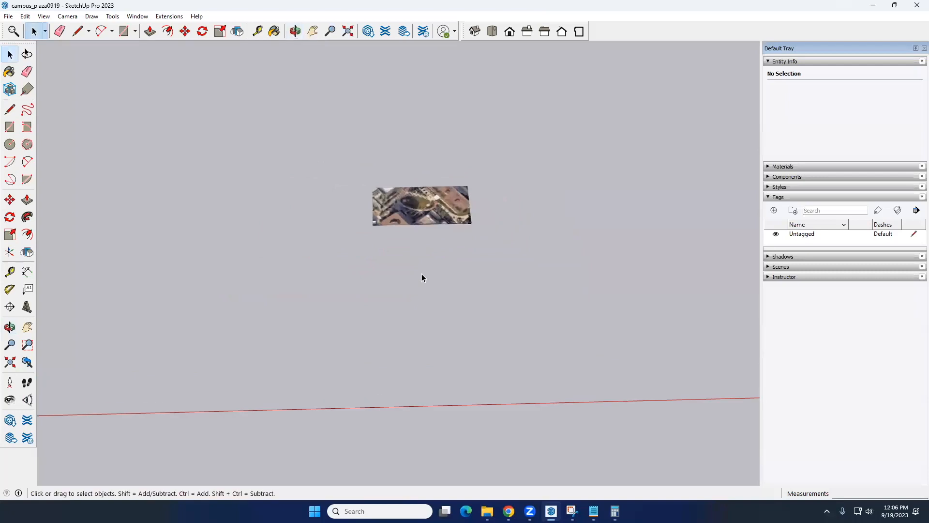
scroll(329, 270, "down", 3)
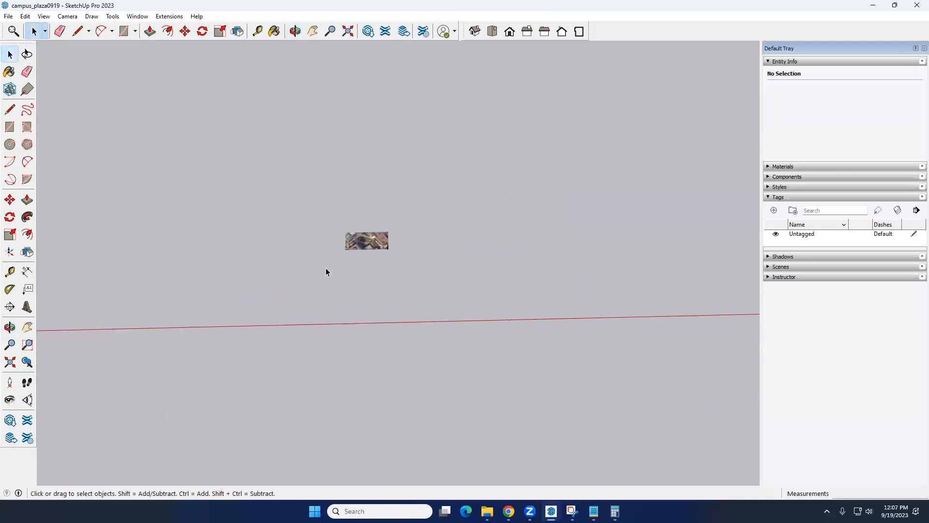
middle_click_drag(327, 268, 393, 326)
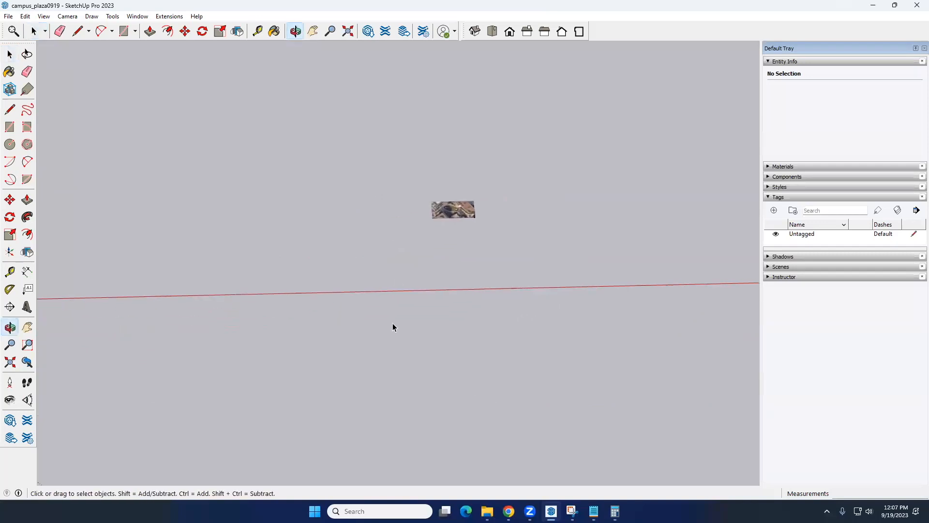
mouse_move(509, 512)
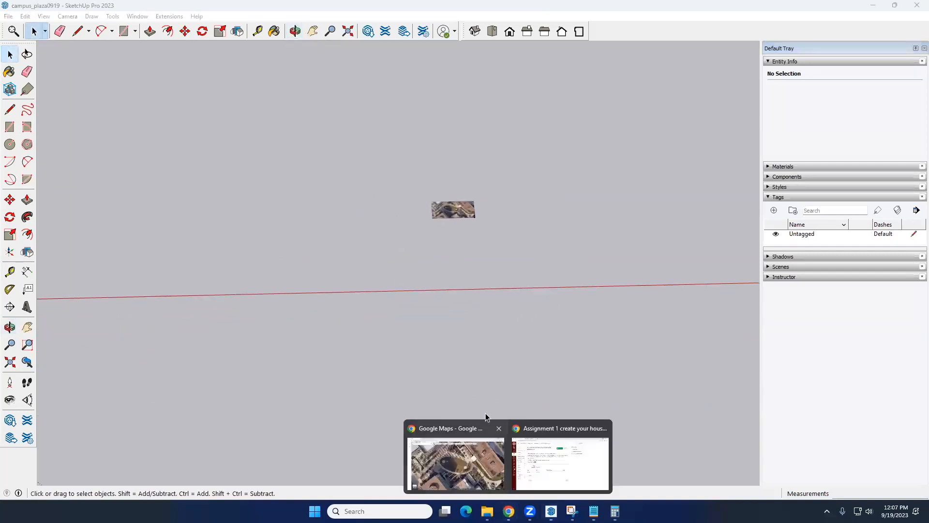
left_click(471, 470)
scroll(318, 166, "down", 4)
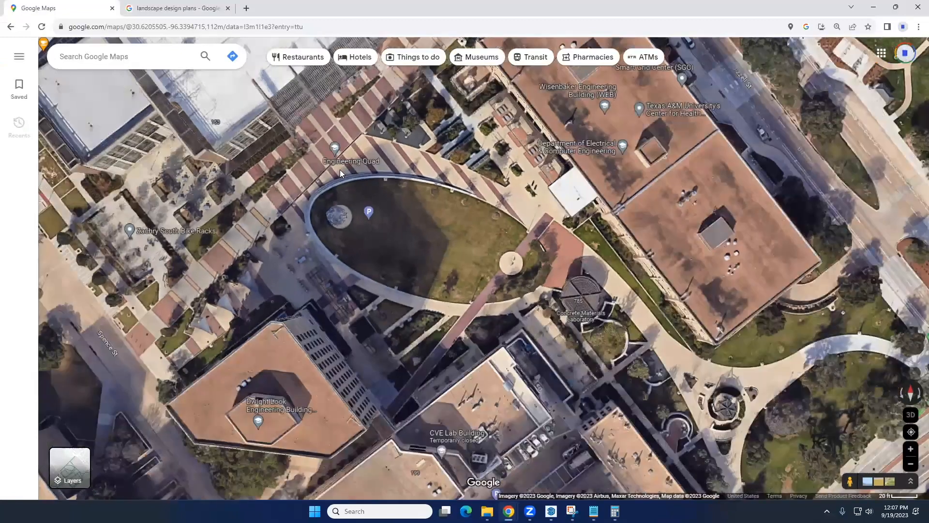
scroll(340, 170, "up", 4)
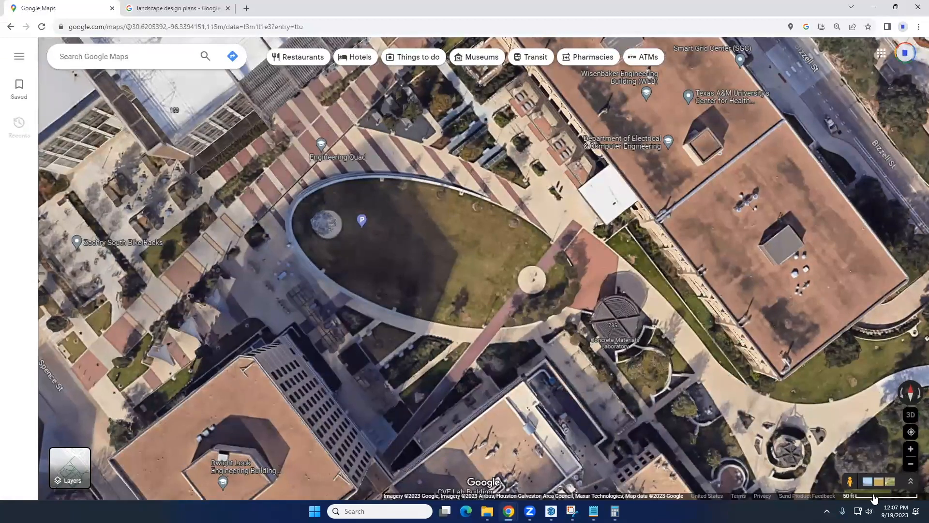
Return to the campus_plaza0919 model in SketchUp and move the scaled satellite image onto the axes origin
mouse_move(551, 511)
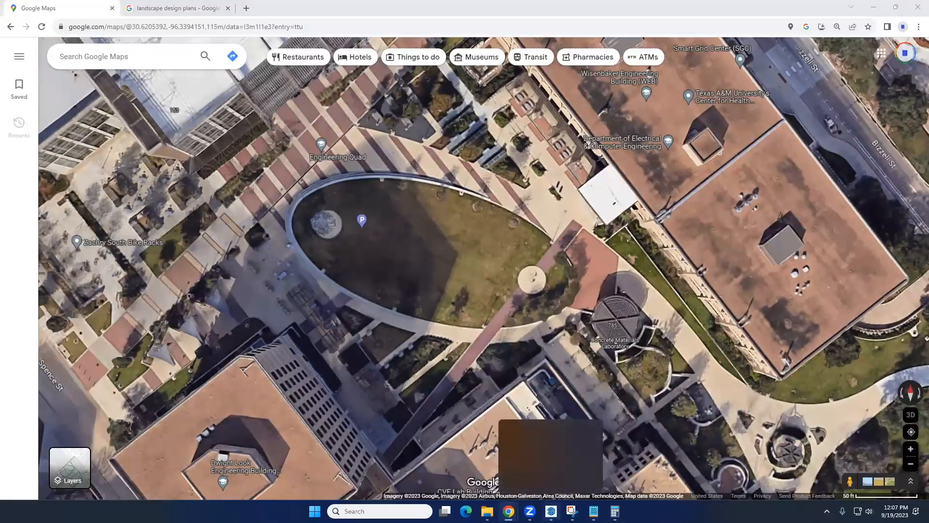
left_click(551, 458)
left_click(460, 212)
key("m")
left_click(475, 218)
scroll(545, 236, "down", 5)
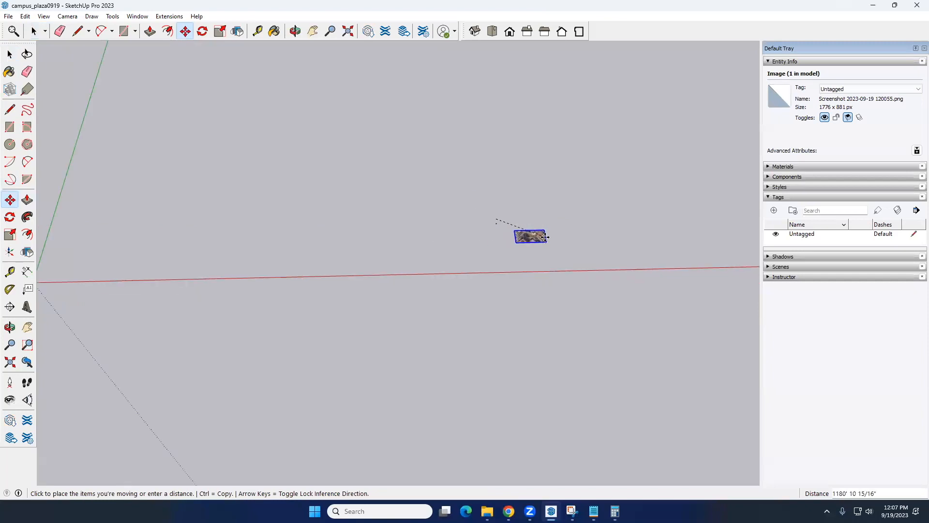
scroll(307, 258, "up", 3)
scroll(307, 258, "up", 6)
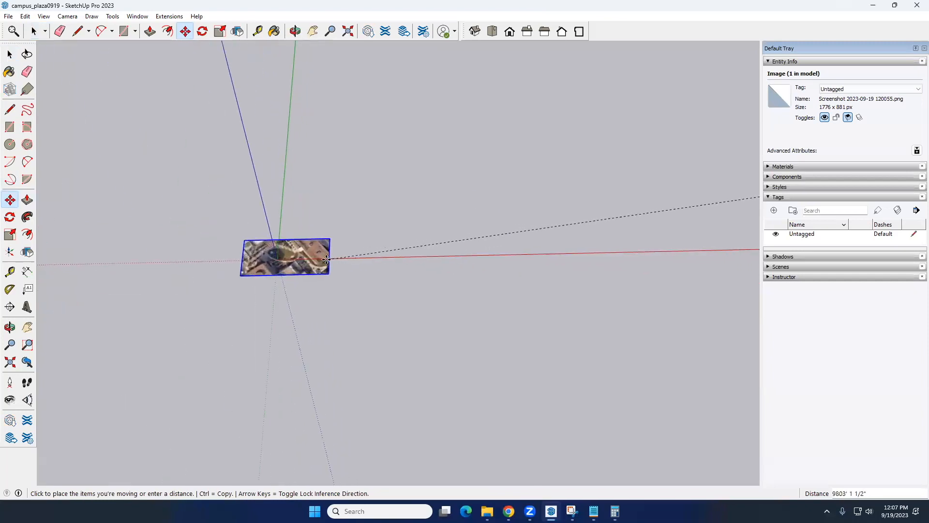
left_click(321, 258)
key("space")
scroll(304, 275, "up", 4)
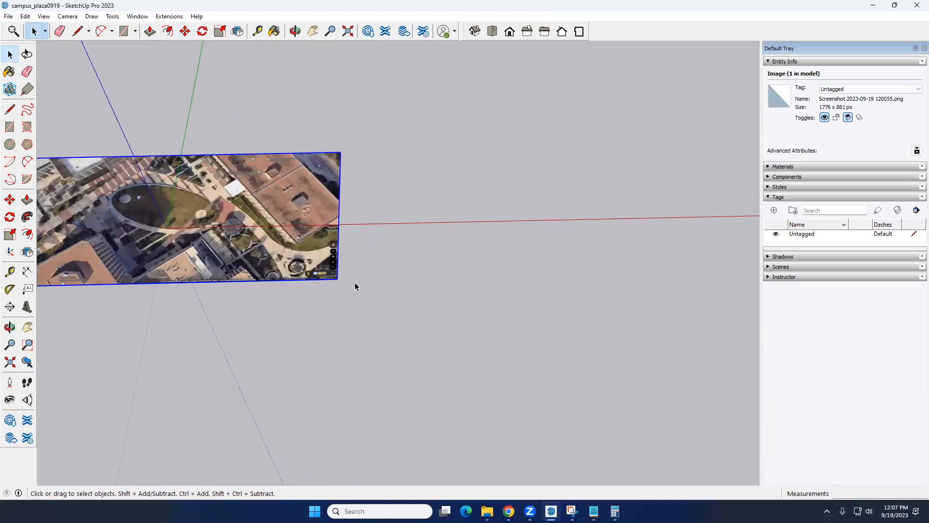
scroll(354, 283, "up", 5)
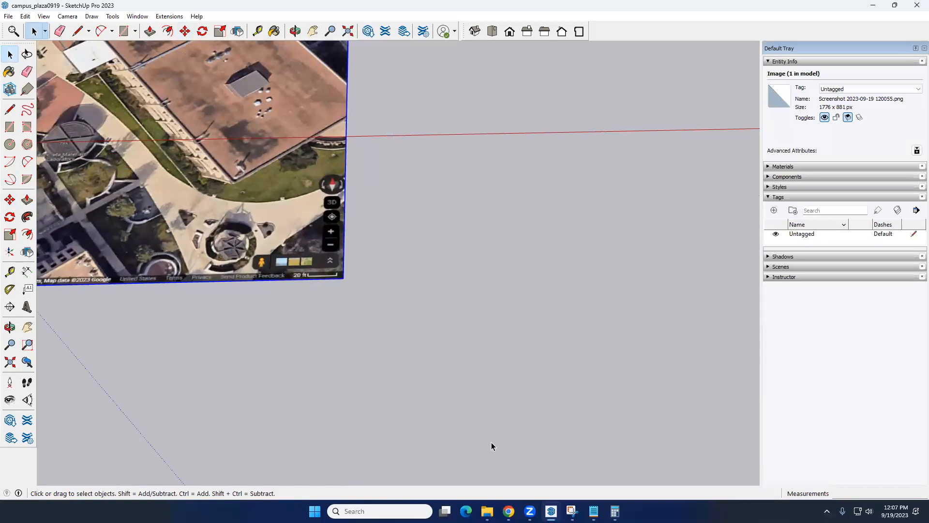
Review the scale factor calculation in the text note, then go back to SketchUp and inspect the whole image
left_click(594, 511)
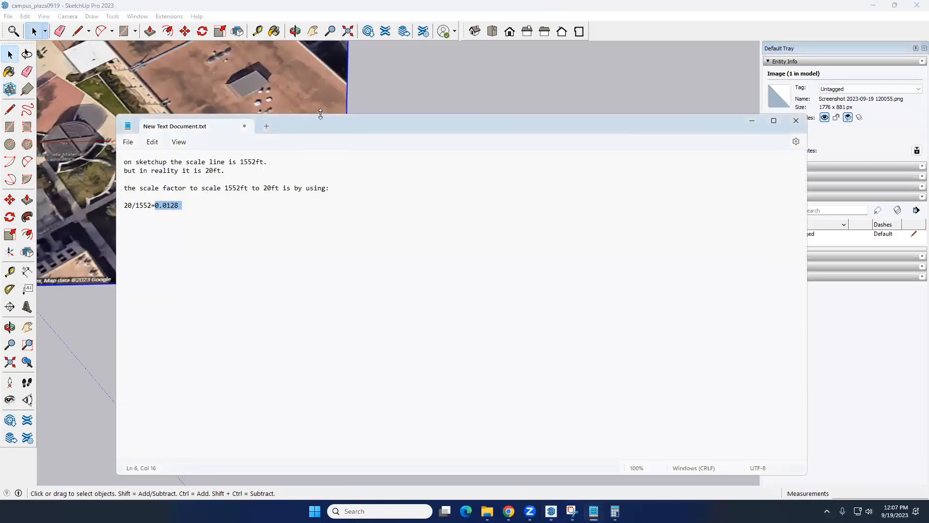
left_click_drag(326, 116, 403, 66)
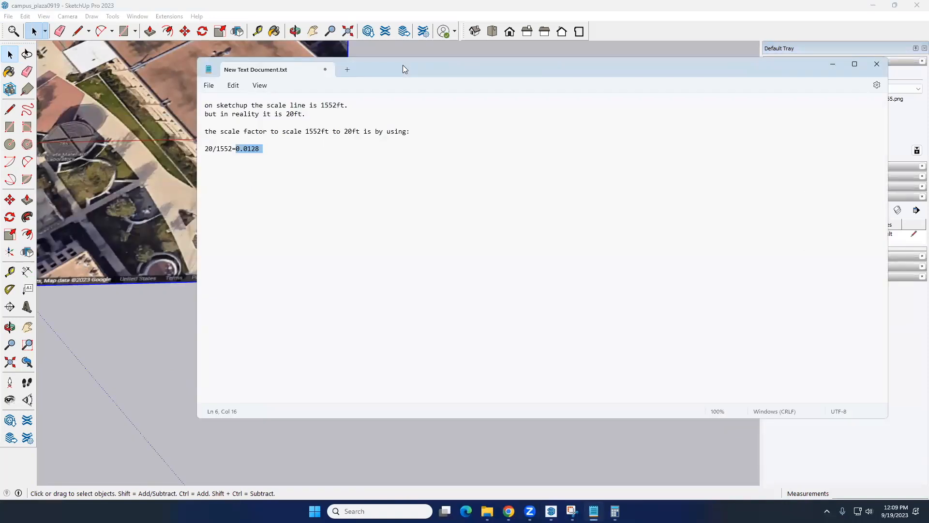
left_click(144, 193)
scroll(300, 203, "down", 7)
middle_click_drag(280, 226, 260, 247)
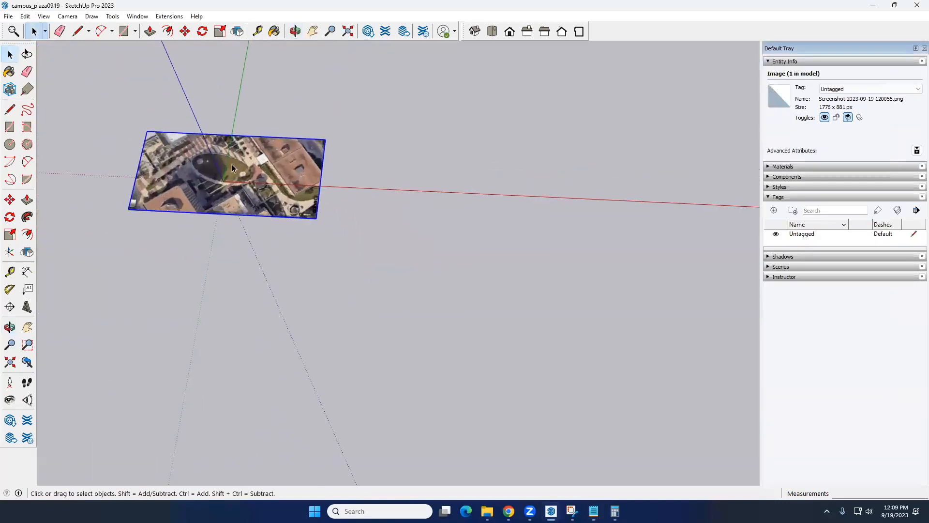
scroll(232, 164, "up", 4)
middle_click_drag(357, 182, 402, 198)
Save the model over the existing campus_plaza0919.skp file in the Downloads folder
left_click(8, 16)
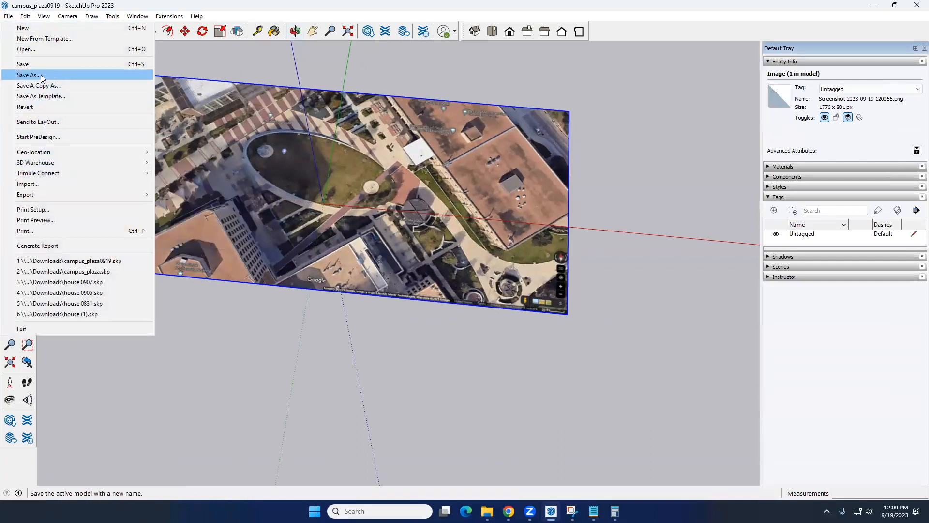
left_click(393, 237)
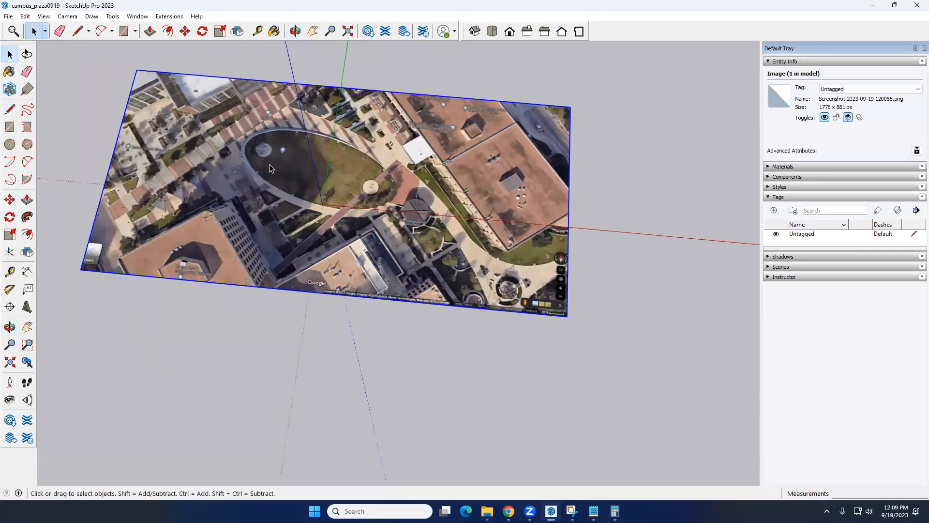
left_click(11, 17)
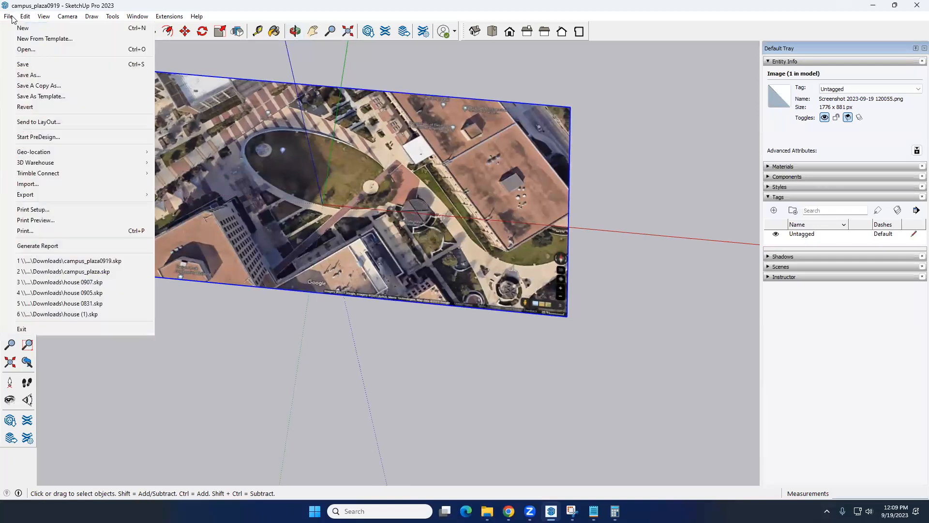
left_click(37, 76)
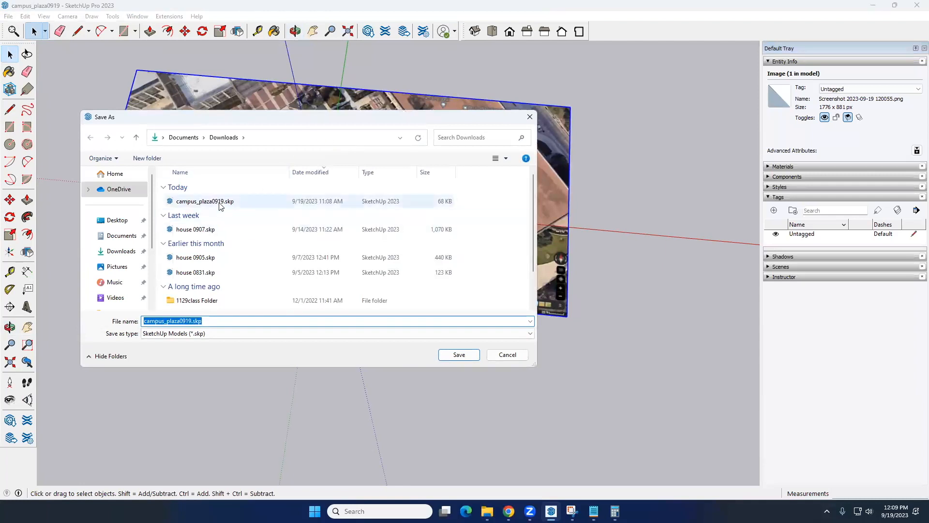
double_click(221, 202)
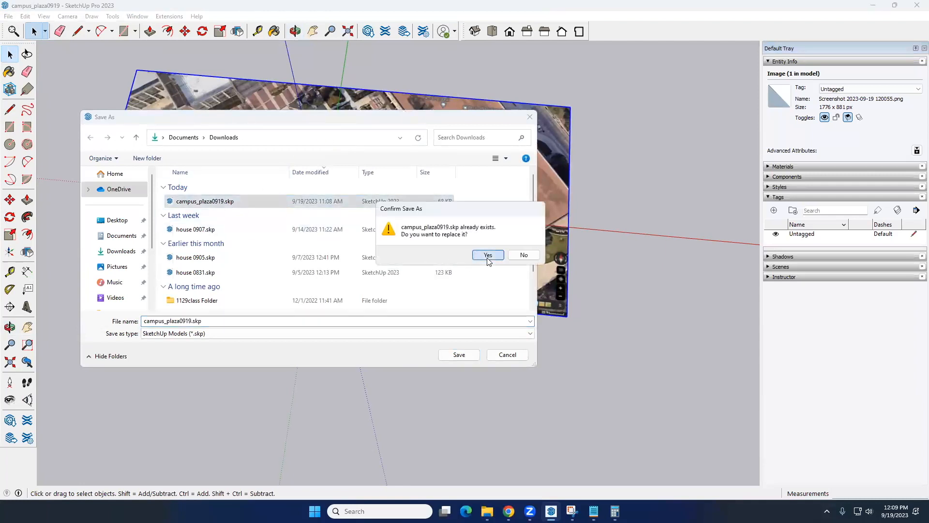
left_click(487, 255)
middle_click_drag(448, 262, 369, 266)
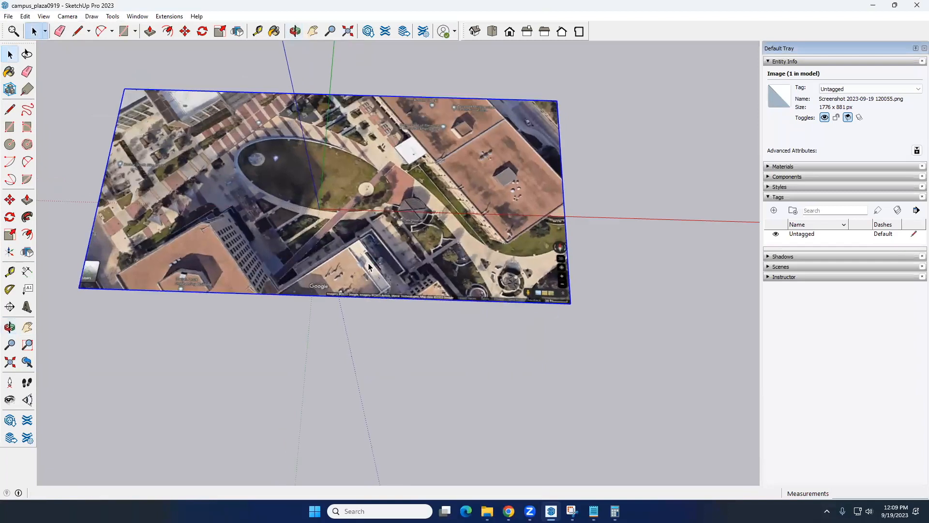